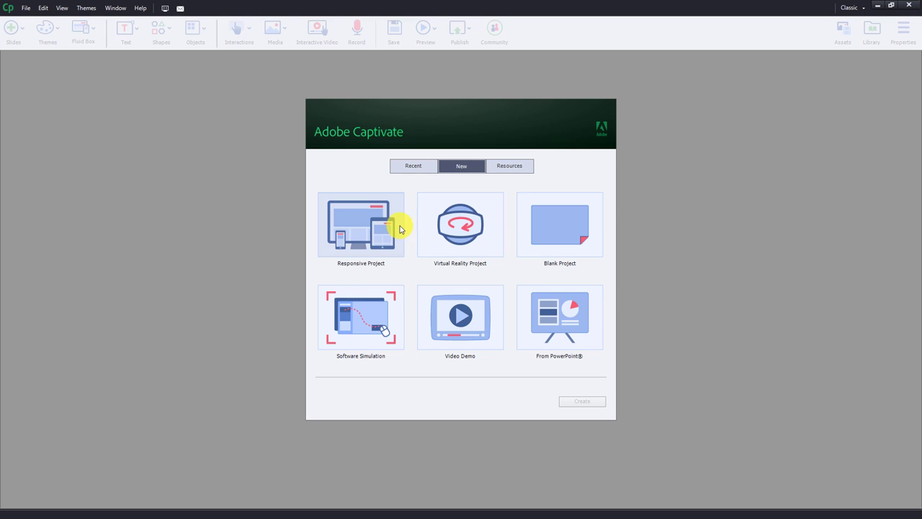
- Create a new responsive project
{"action": "left_click", "coordinate": [368, 230]}
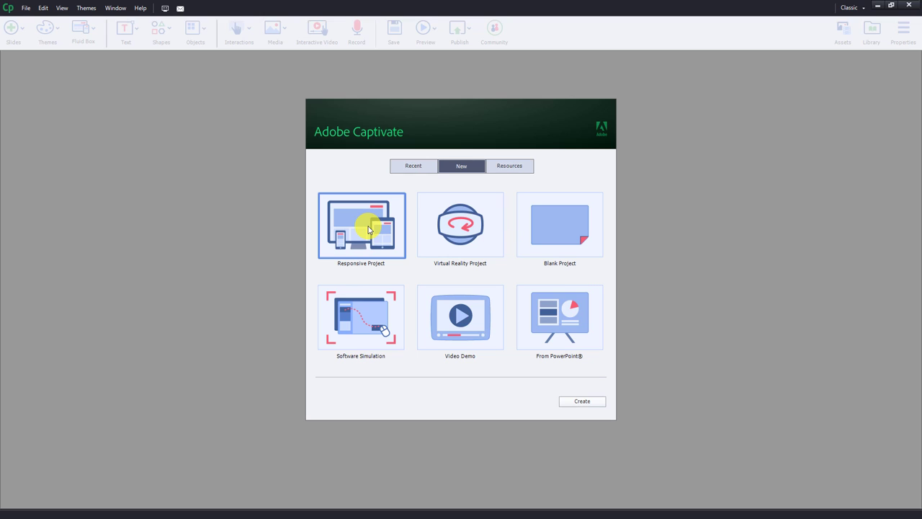
{"action": "left_click", "coordinate": [589, 403]}
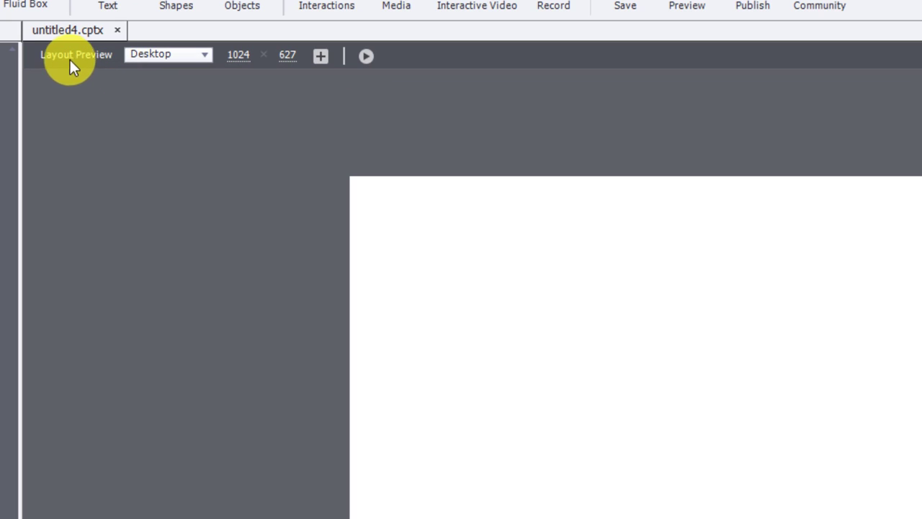
- Preview the blank slide's layout at the iPhone 6/7/8, iPhone 6/7/8 Plus and iPhone X sizes
{"action": "left_click", "coordinate": [194, 58]}
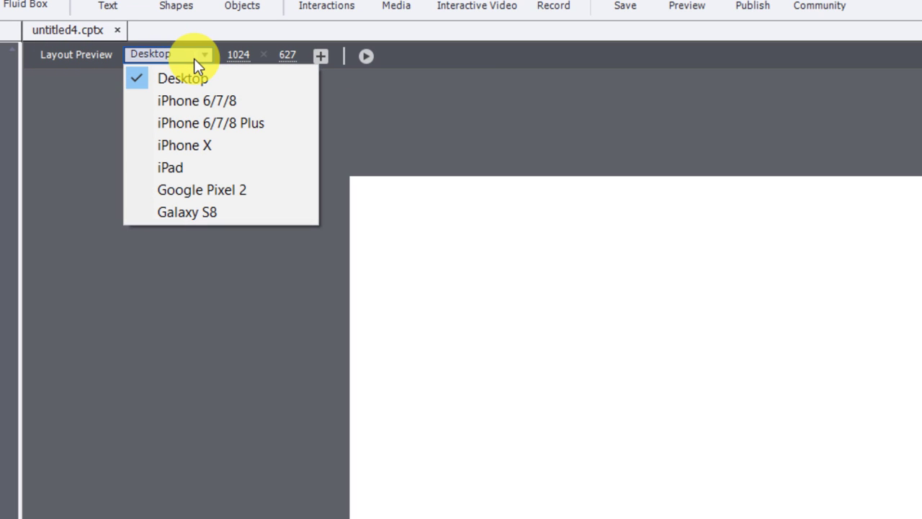
{"action": "left_click", "coordinate": [199, 108]}
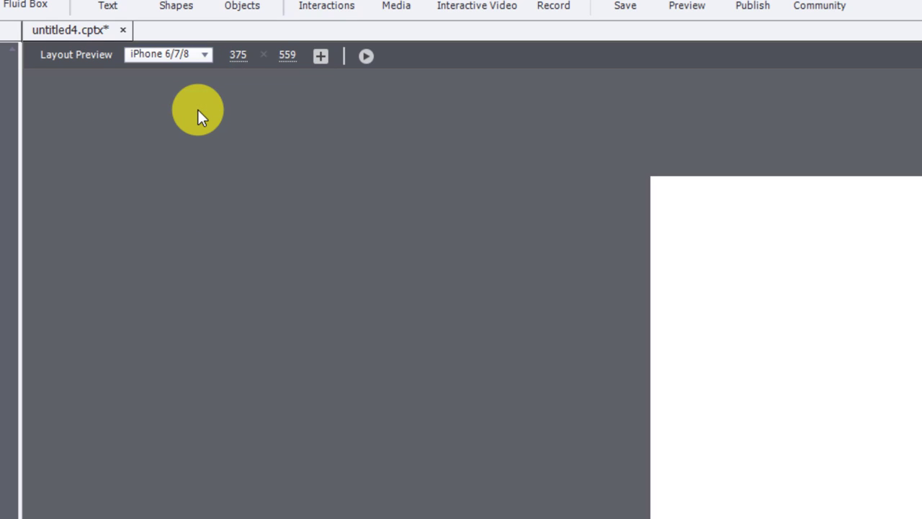
{"action": "left_click", "coordinate": [184, 58]}
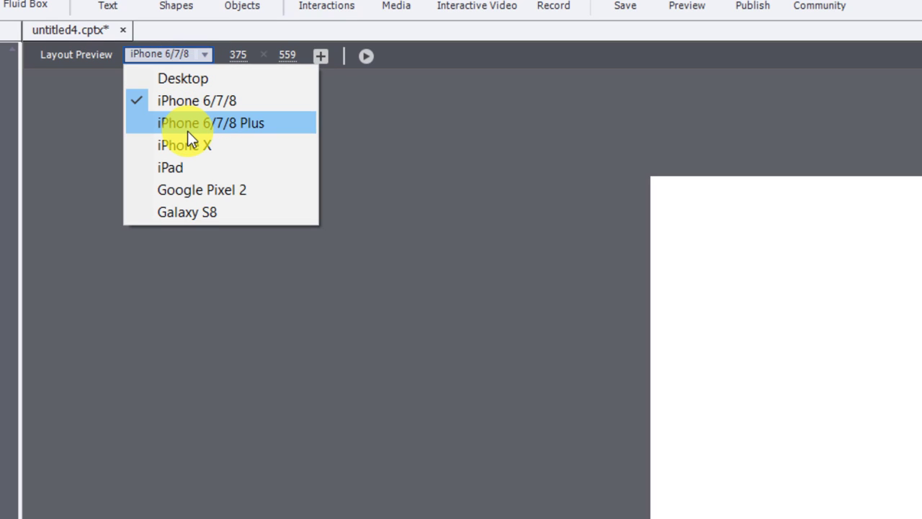
{"action": "left_click", "coordinate": [188, 129]}
{"action": "left_click", "coordinate": [182, 61]}
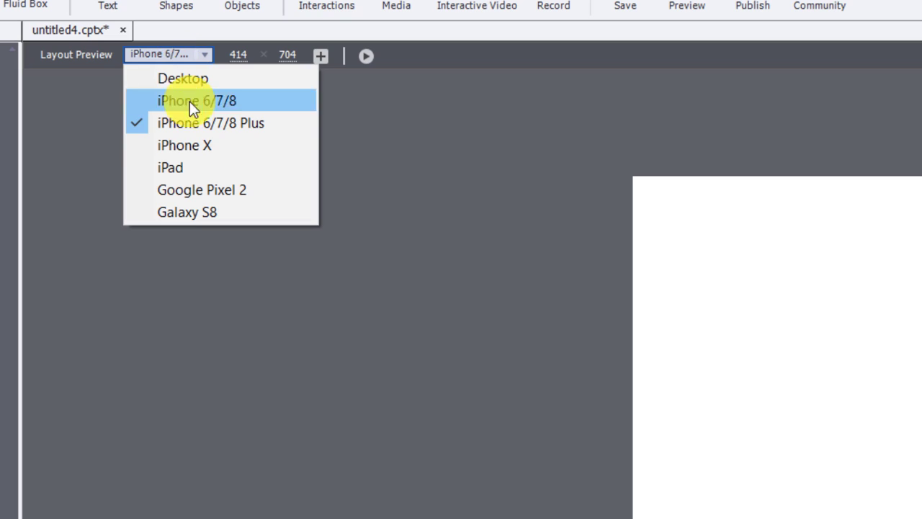
{"action": "left_click", "coordinate": [190, 147]}
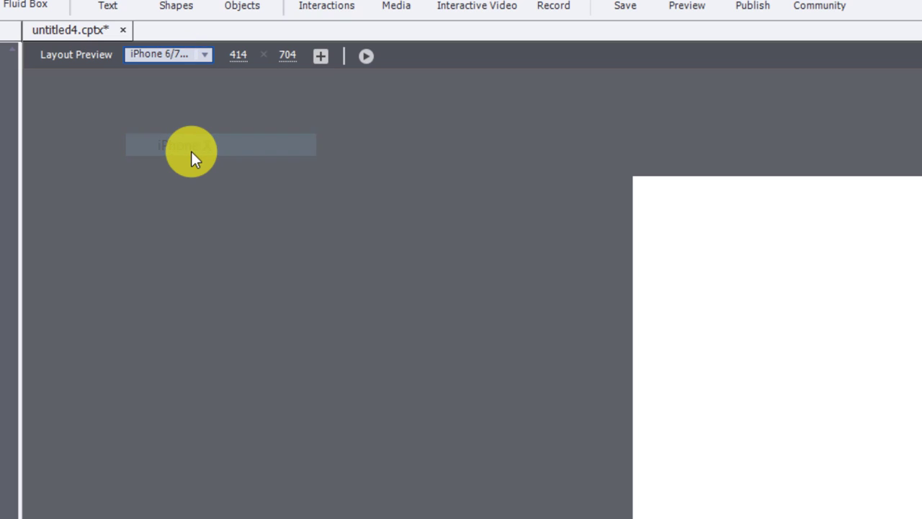
{"action": "left_click", "coordinate": [188, 51]}
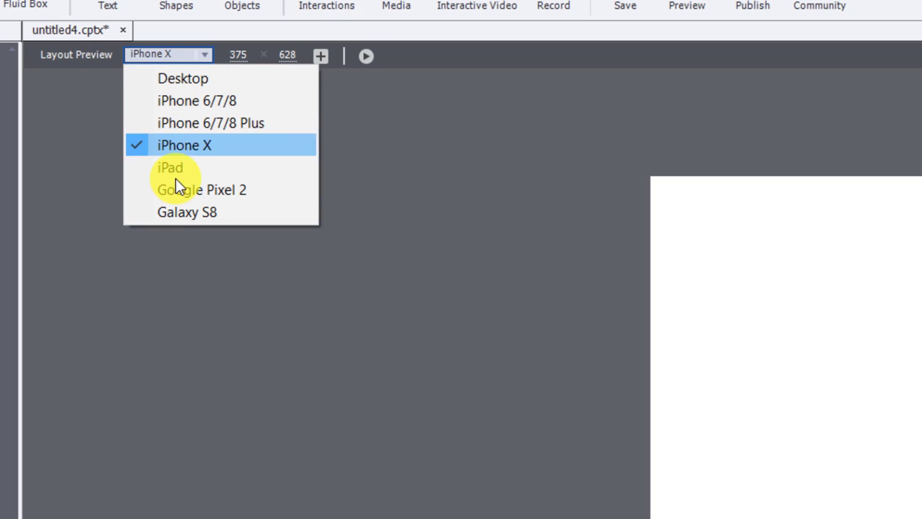
{"action": "left_click", "coordinate": [186, 285]}
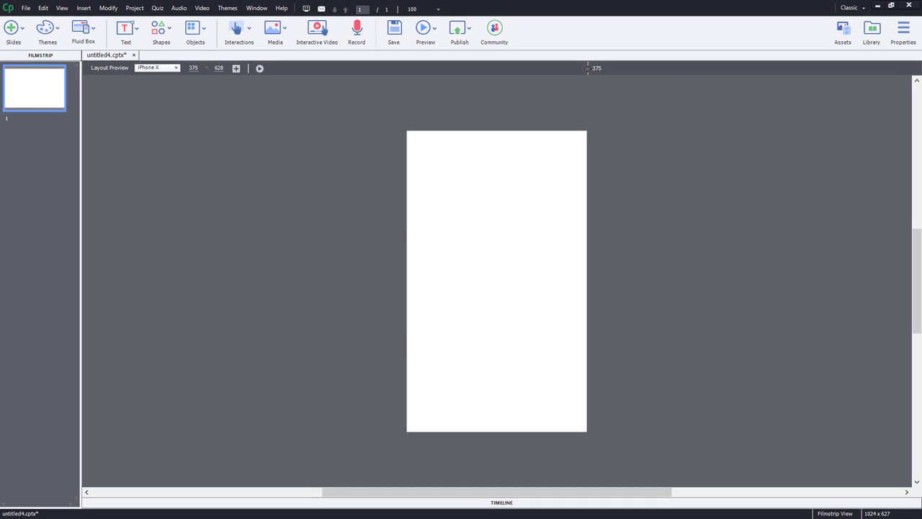
- Switch to Chrome, check the browser's size on howbigismybrowser.com, and close the browser window
{"action": "key", "text": "alt+Tab"}
{"action": "left_click_drag", "start_coordinate": [504, 66], "coordinate": [467, 56]}
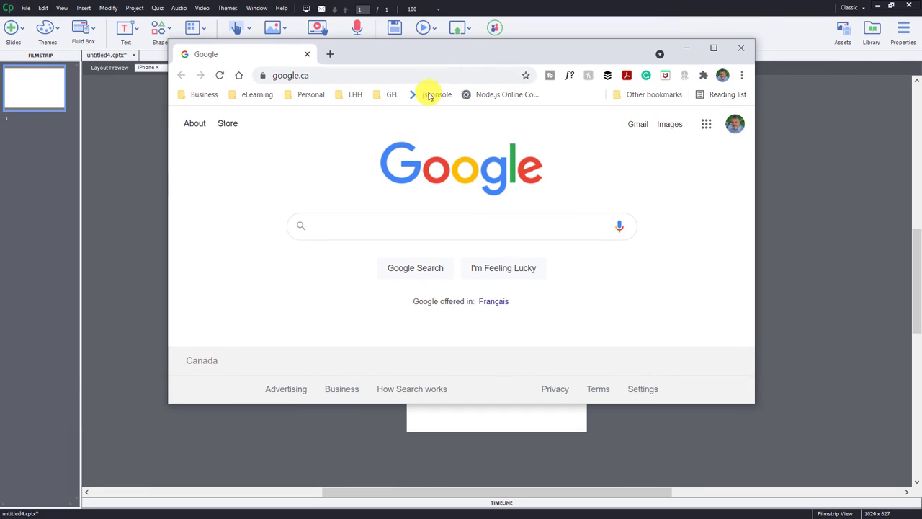
{"action": "left_click", "coordinate": [335, 74]}
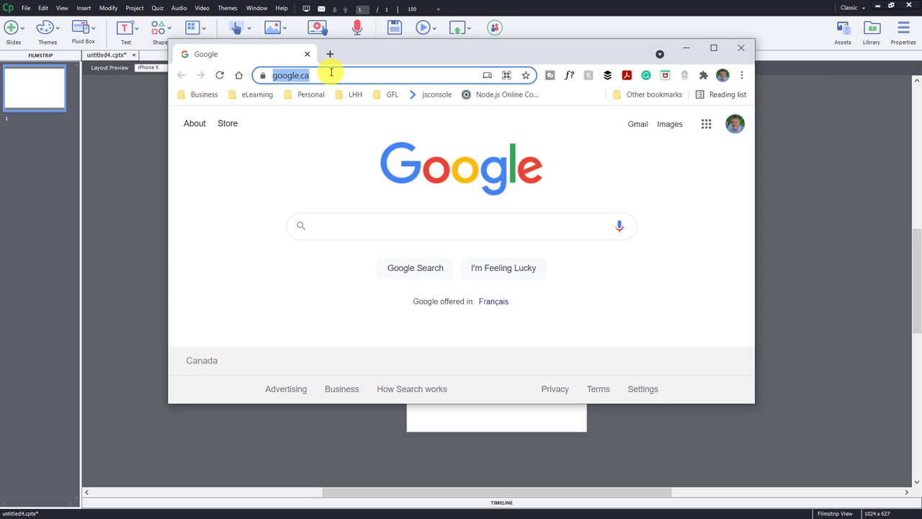
{"action": "type", "text": "how"}
{"action": "key", "text": "Return"}
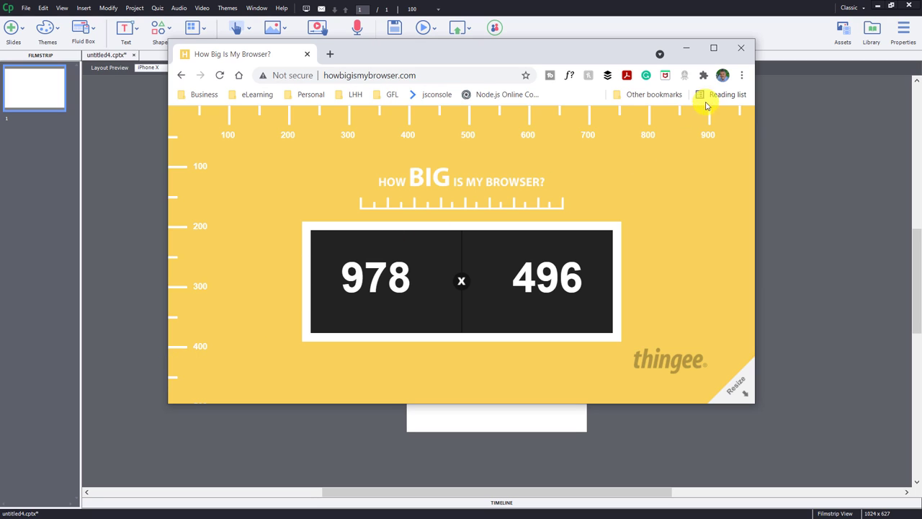
{"action": "left_click", "coordinate": [742, 47]}
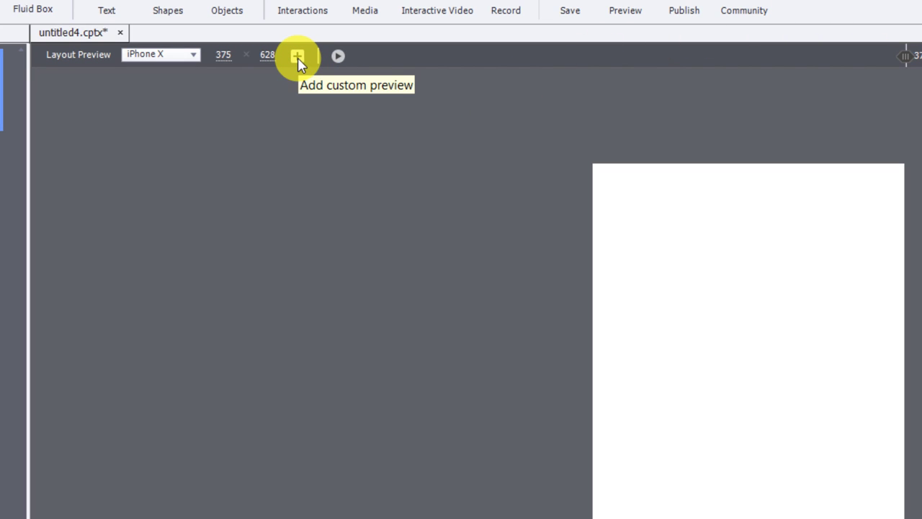
- Set a custom layout preview size of 400 x 627
{"action": "left_click", "coordinate": [222, 58]}
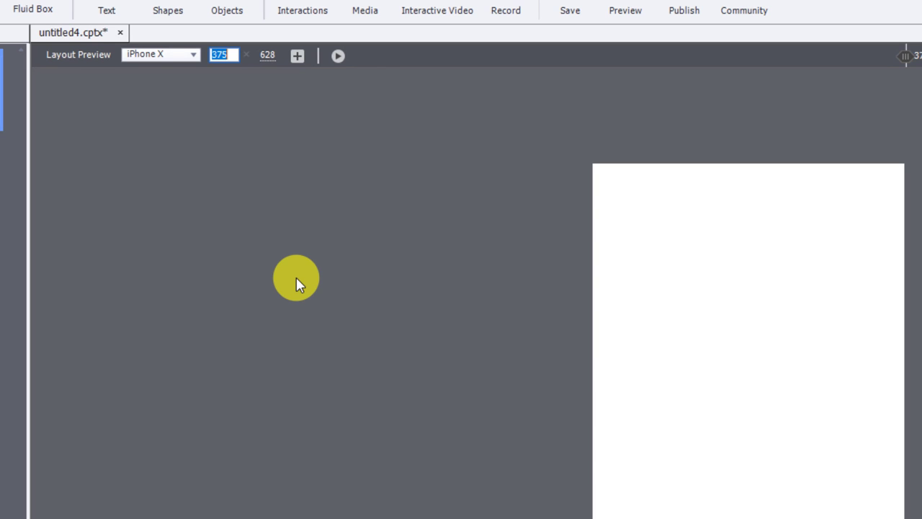
{"action": "type", "text": "400"}
{"action": "key", "text": "Tab"}
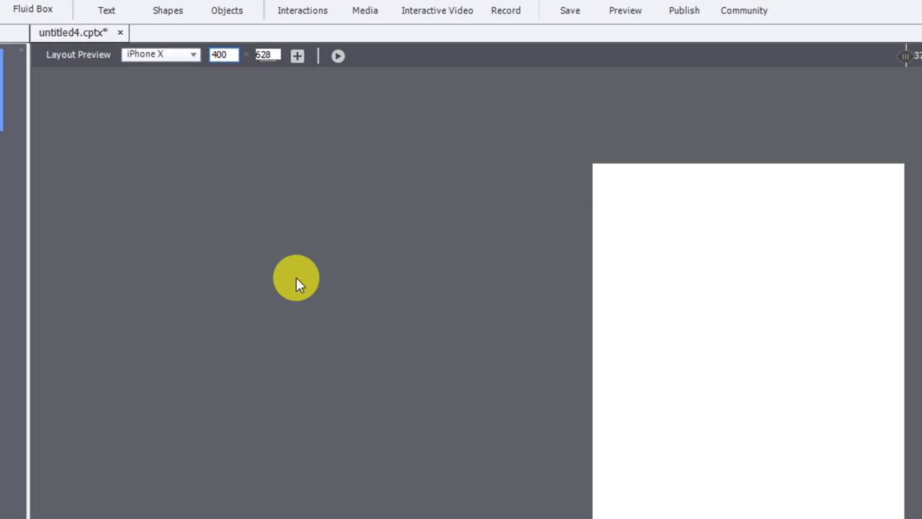
{"action": "key", "text": "Down"}
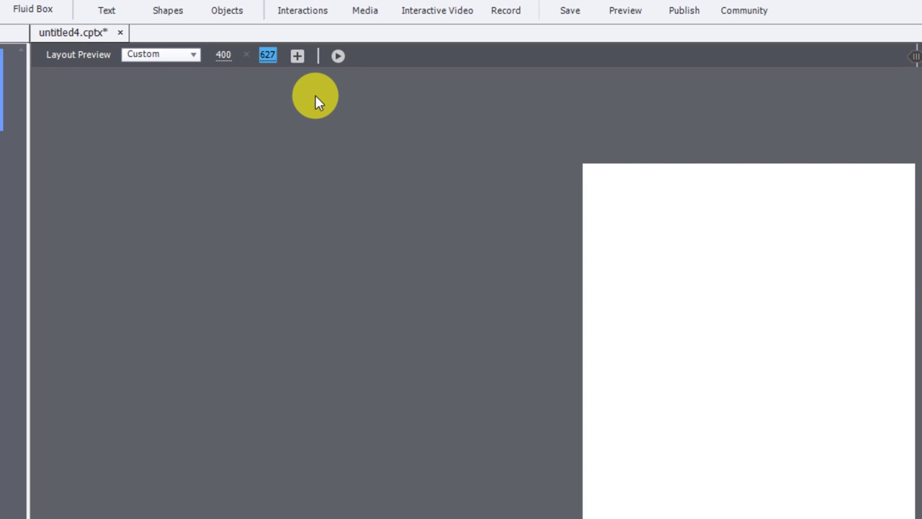
- Save the current preview size as a custom preview named "Future Mobile Phone"
{"action": "left_click", "coordinate": [298, 56]}
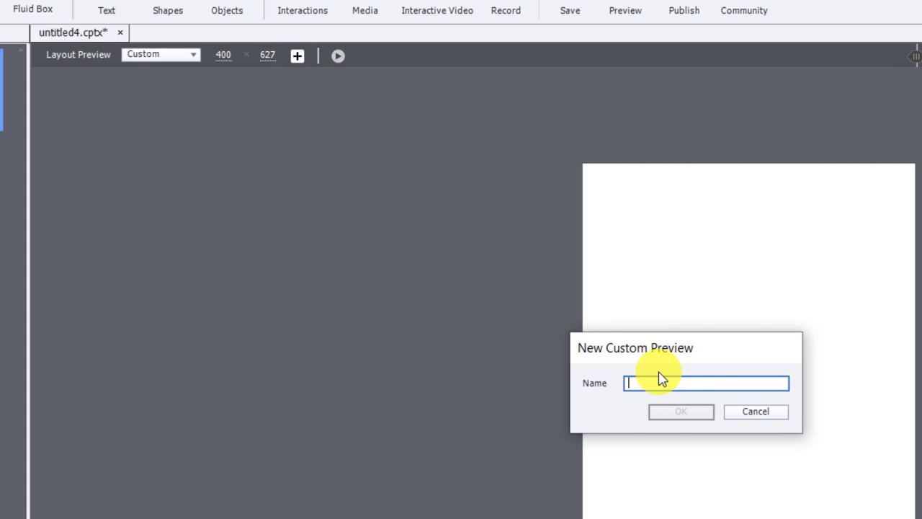
{"action": "type", "text": "Future"}
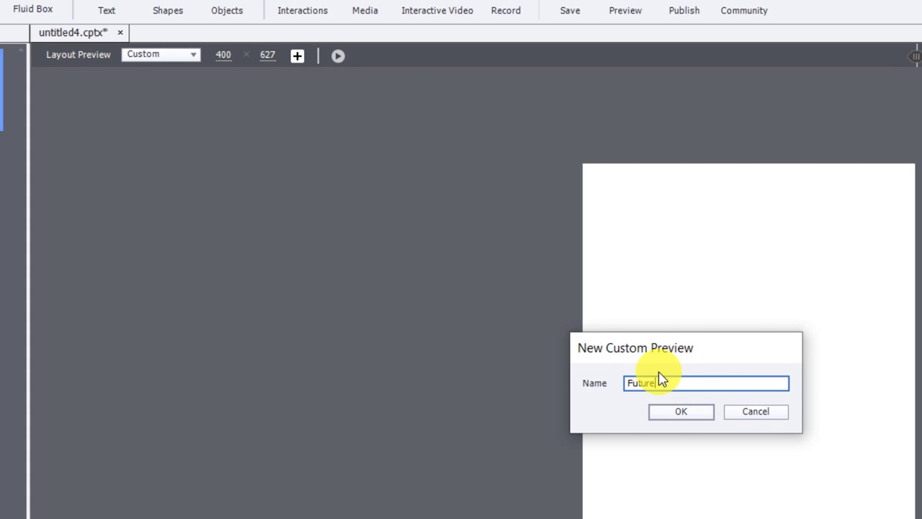
{"action": "type", "text": " Mobile Phone"}
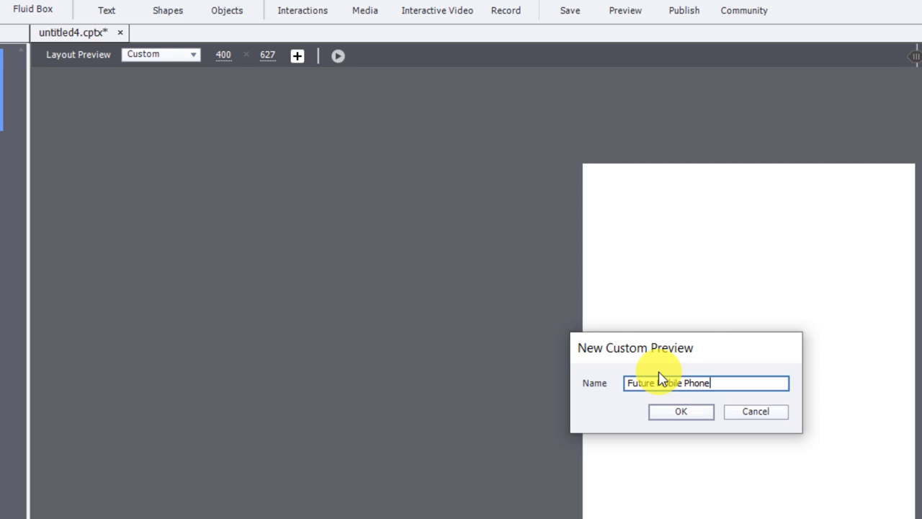
{"action": "left_click", "coordinate": [696, 413]}
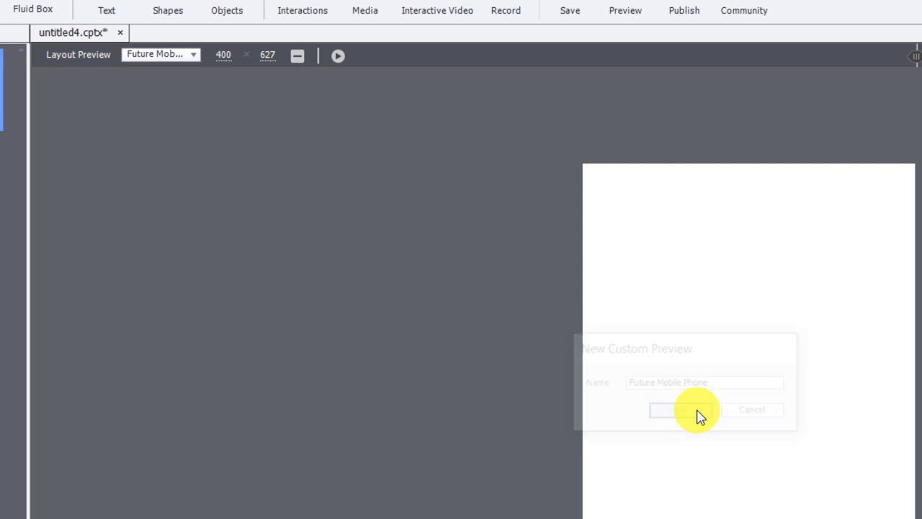
- Return the layout preview to Desktop, then play and pause the responsive preview animation
{"action": "left_click", "coordinate": [190, 56]}
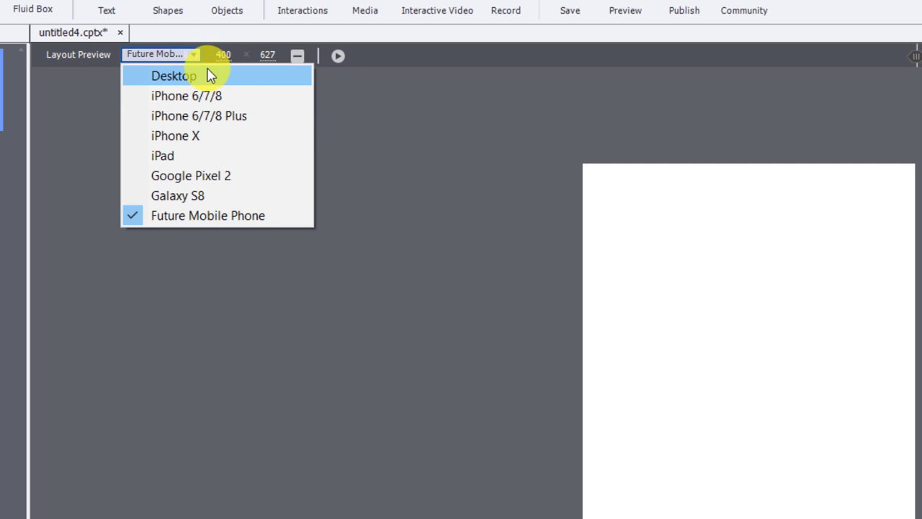
{"action": "left_click", "coordinate": [185, 78]}
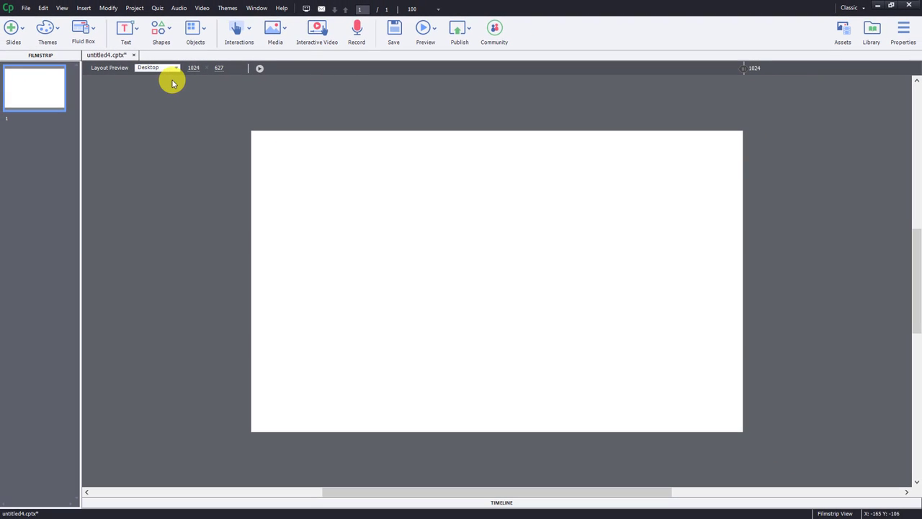
{"action": "left_click", "coordinate": [260, 69]}
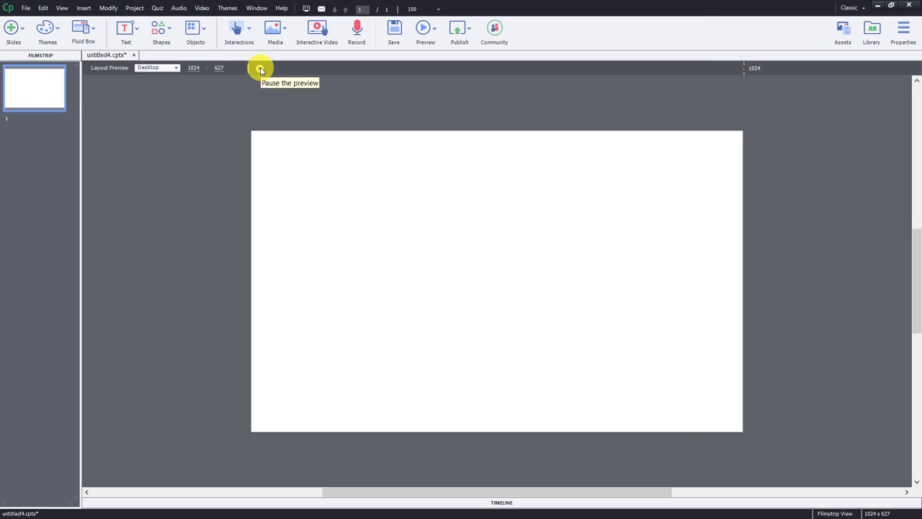
{"action": "left_click", "coordinate": [260, 70]}
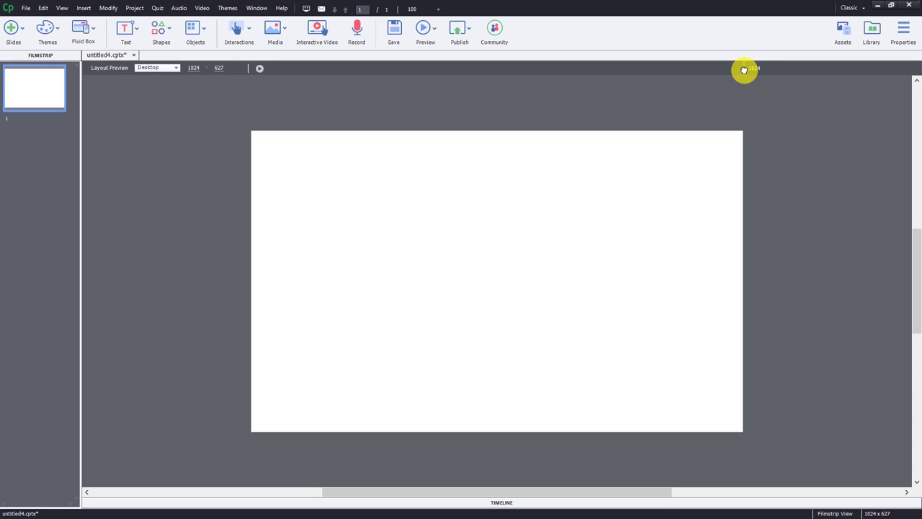
- Narrow the layout preview to a width of 320 and restore the Desktop size
{"action": "left_click_drag", "start_coordinate": [744, 69], "coordinate": [366, 66]}
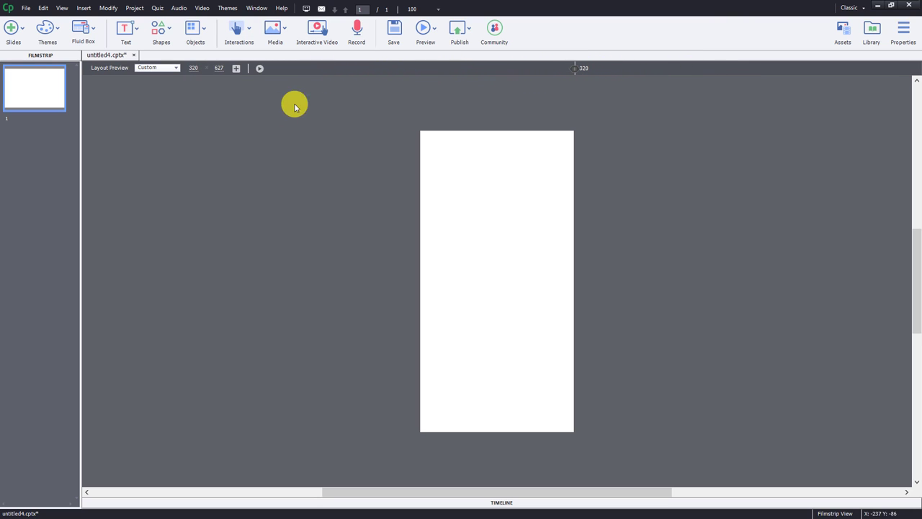
{"action": "left_click", "coordinate": [157, 67]}
{"action": "left_click", "coordinate": [192, 82]}
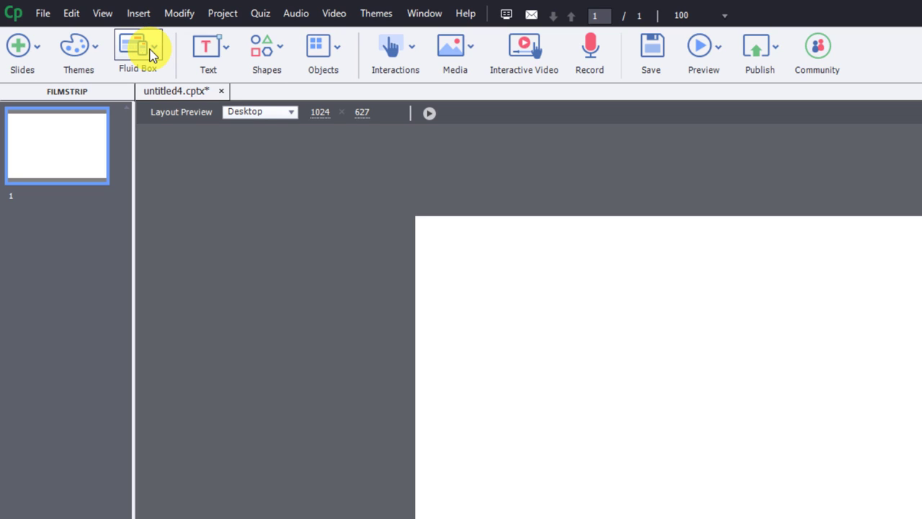
- Insert a vertical fluid box layout with three fluid boxes on the slide
{"action": "left_click", "coordinate": [152, 55]}
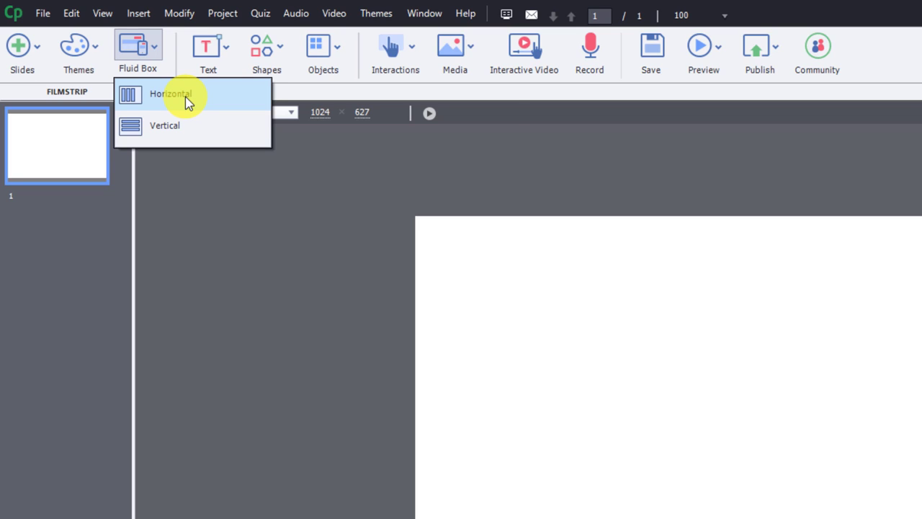
{"action": "mouse_move", "coordinate": [185, 96]}
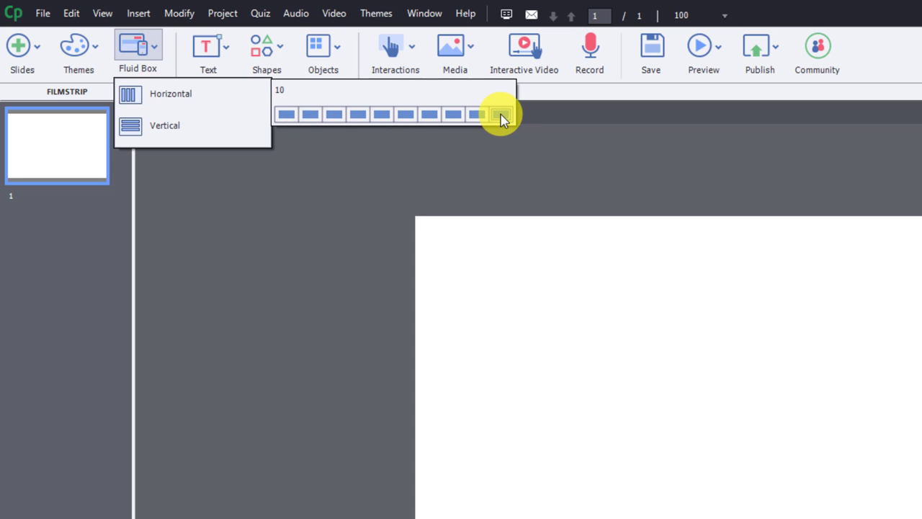
{"action": "left_click", "coordinate": [180, 134]}
{"action": "left_click", "coordinate": [134, 43]}
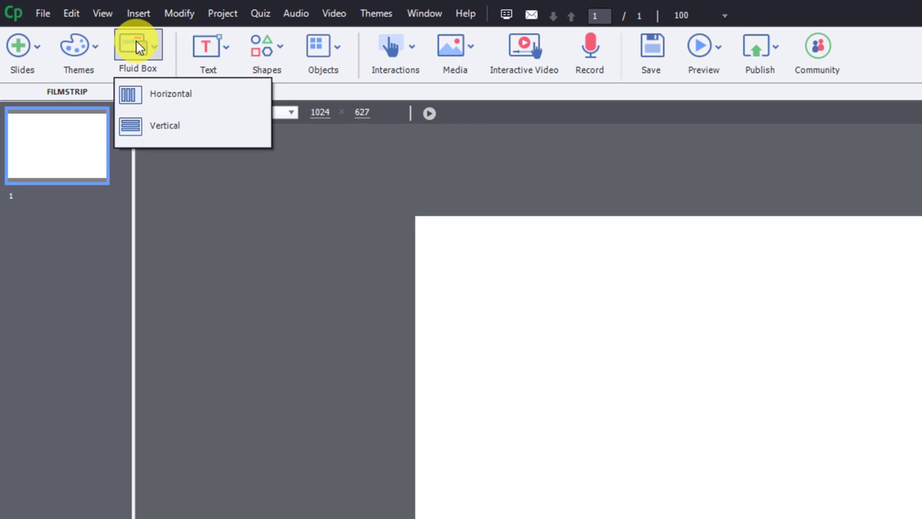
{"action": "mouse_move", "coordinate": [167, 130]}
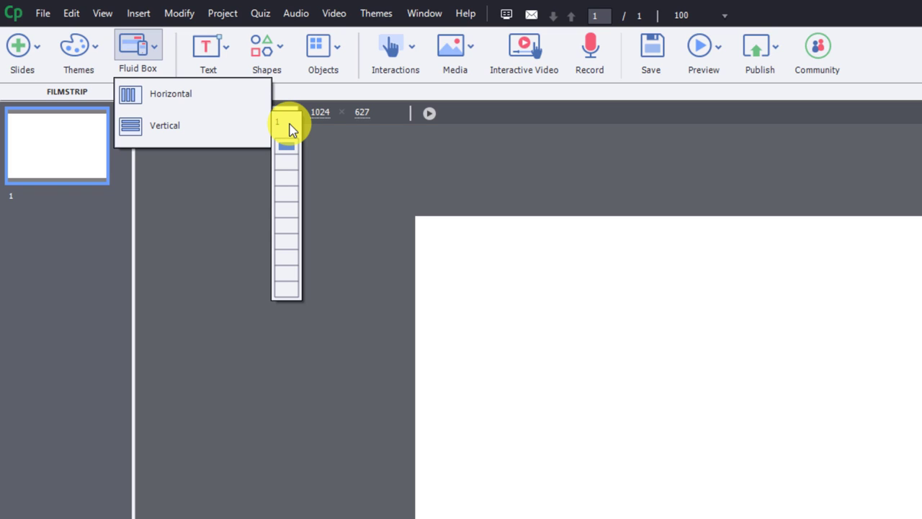
{"action": "left_click", "coordinate": [292, 183]}
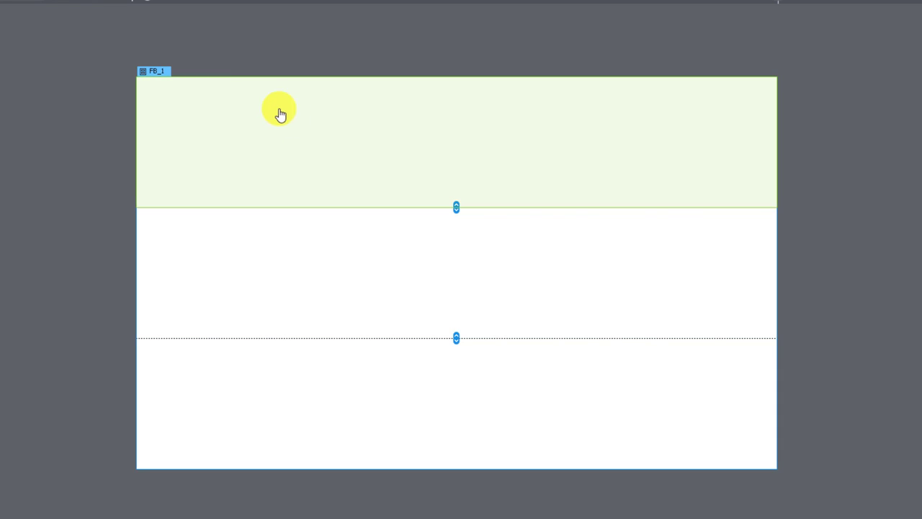
- Rename the top-level fluid box FB_1 as Parent_Fluid_Box
{"action": "left_click", "coordinate": [155, 75]}
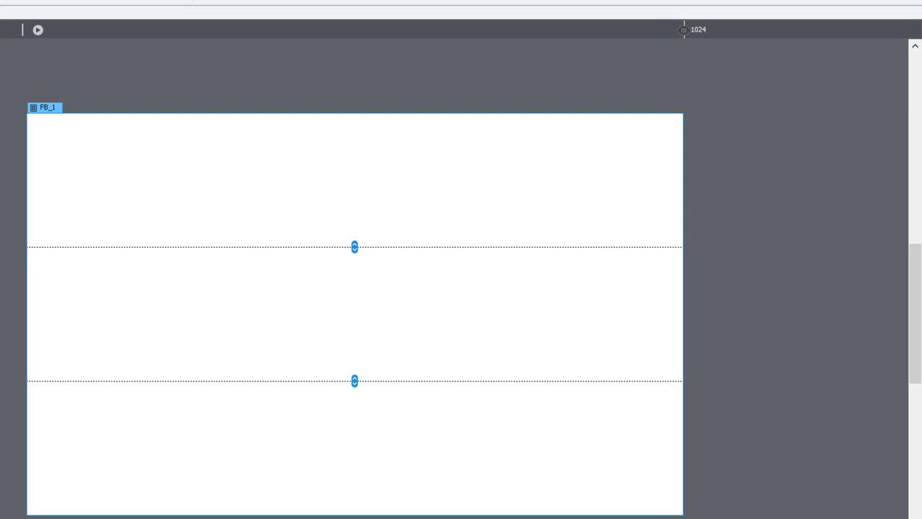
{"action": "left_click", "coordinate": [901, 1]}
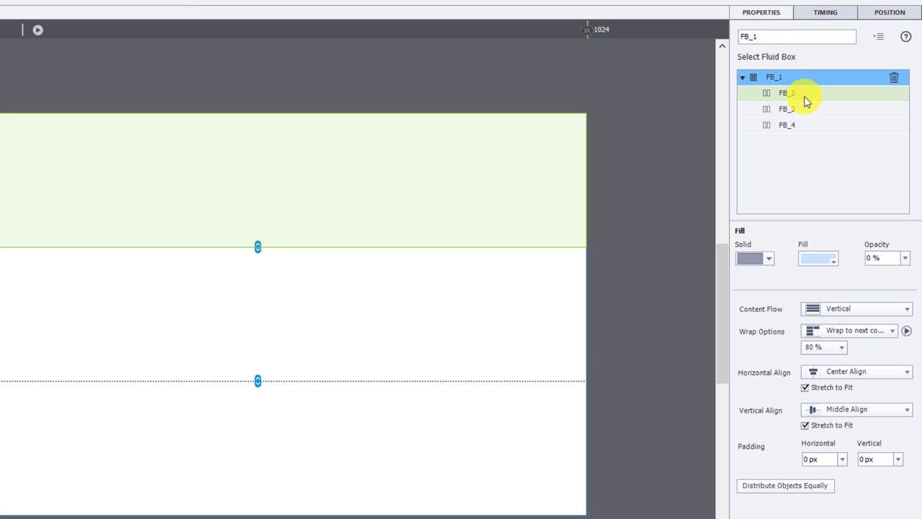
{"action": "left_click", "coordinate": [761, 36]}
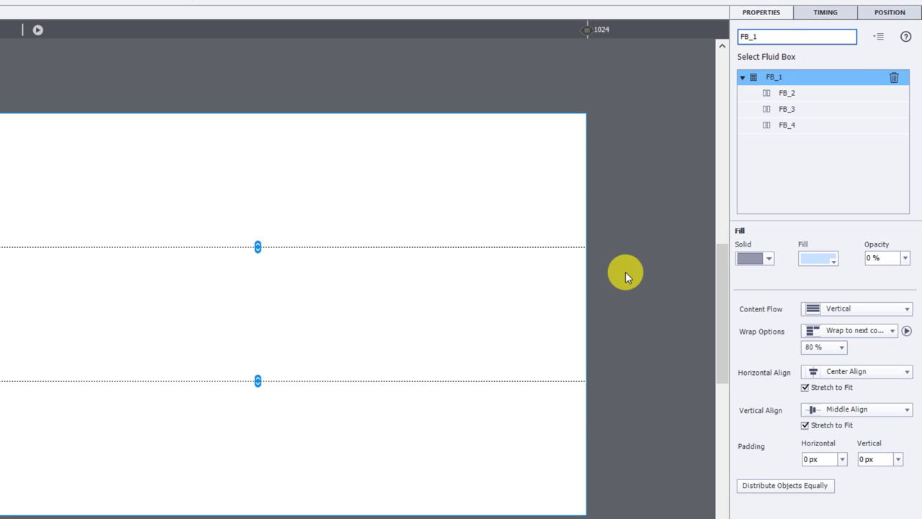
{"action": "double_click", "coordinate": [779, 33]}
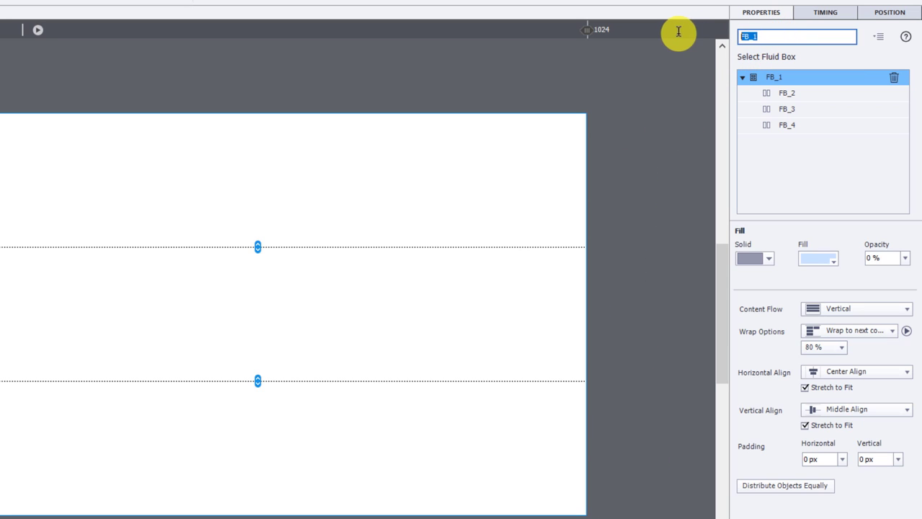
{"action": "type", "text": "Par"}
{"action": "type", "text": "ent"}
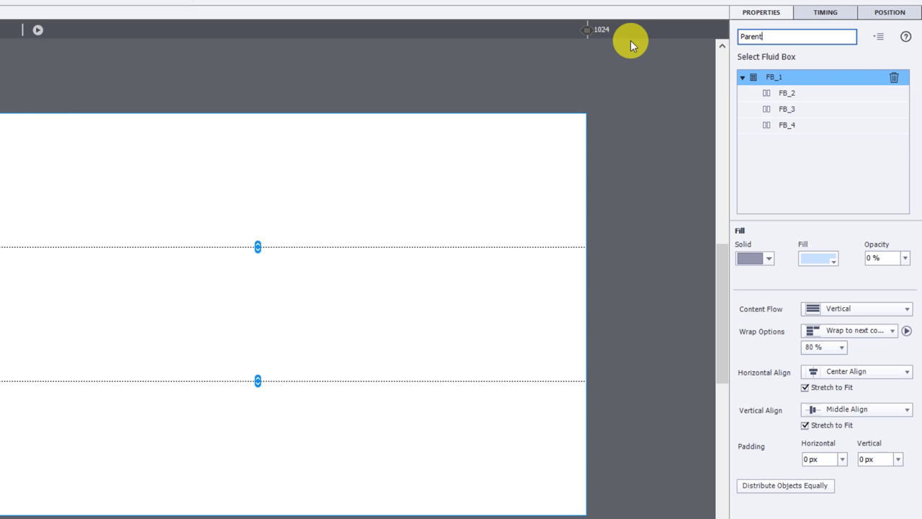
{"action": "type", "text": " Fluid Box"}
{"action": "key", "text": "Return"}
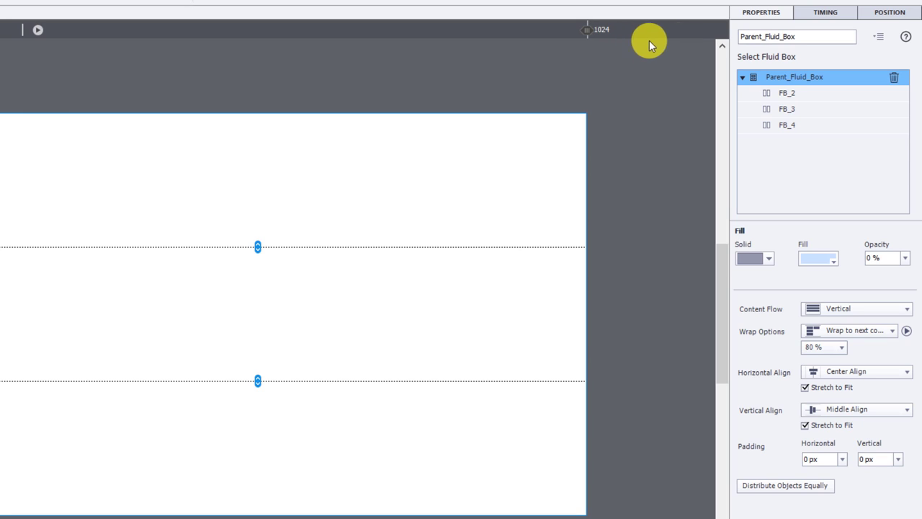
- Rename the first child fluid box, FB_2, as Title_Area
{"action": "left_click", "coordinate": [797, 98]}
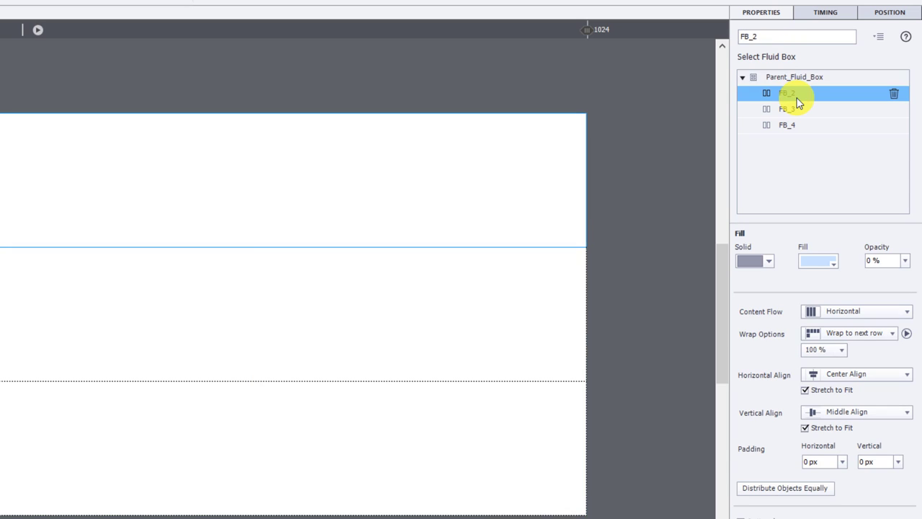
{"action": "double_click", "coordinate": [763, 37]}
{"action": "type", "text": "Title_Area"}
{"action": "key", "text": "Return"}
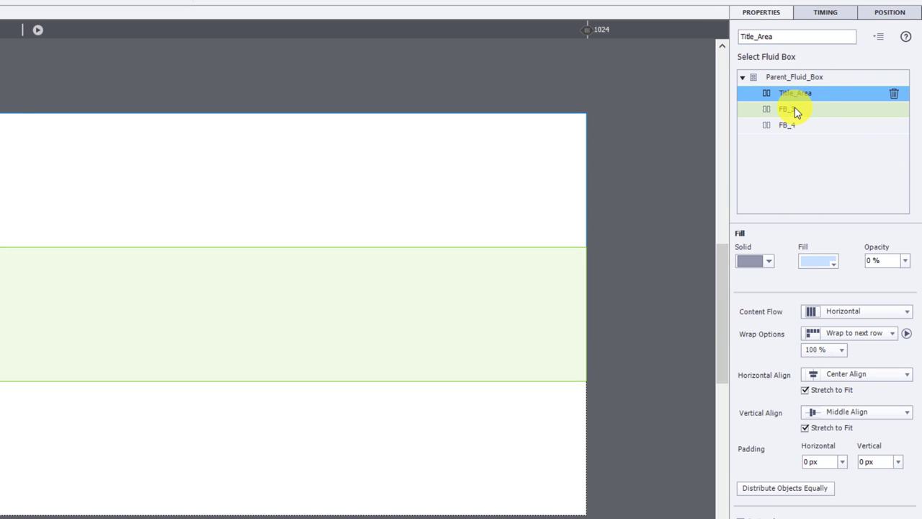
- Rename the middle child fluid box, FB_3, as Center_Content
{"action": "left_click", "coordinate": [795, 110]}
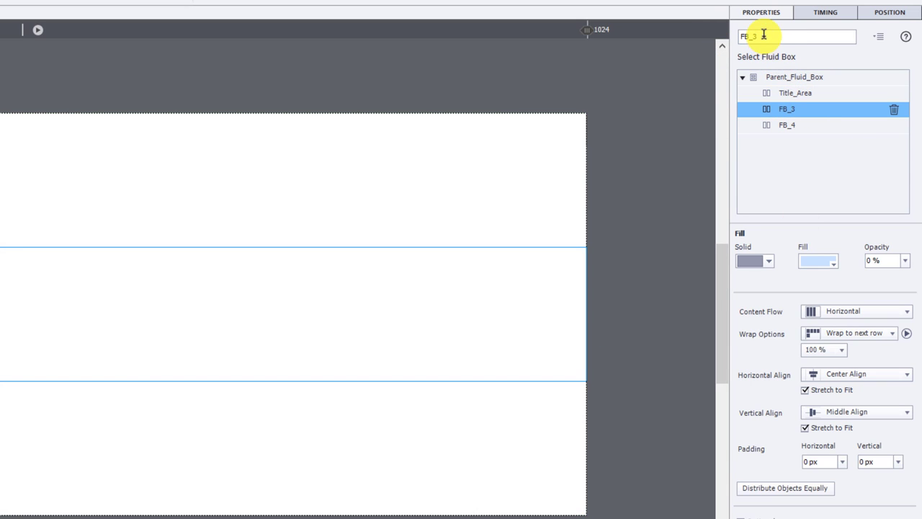
{"action": "double_click", "coordinate": [763, 34]}
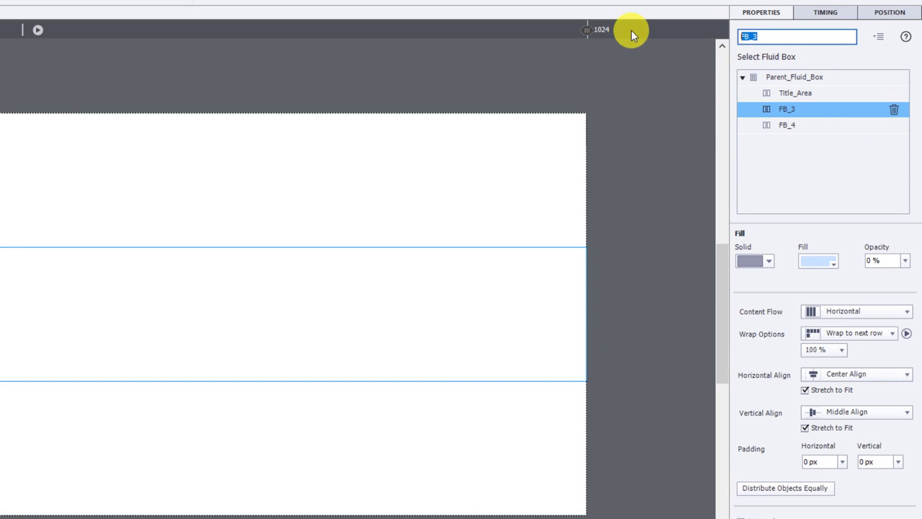
{"action": "type", "text": "Center_Content"}
{"action": "key", "text": "Return"}
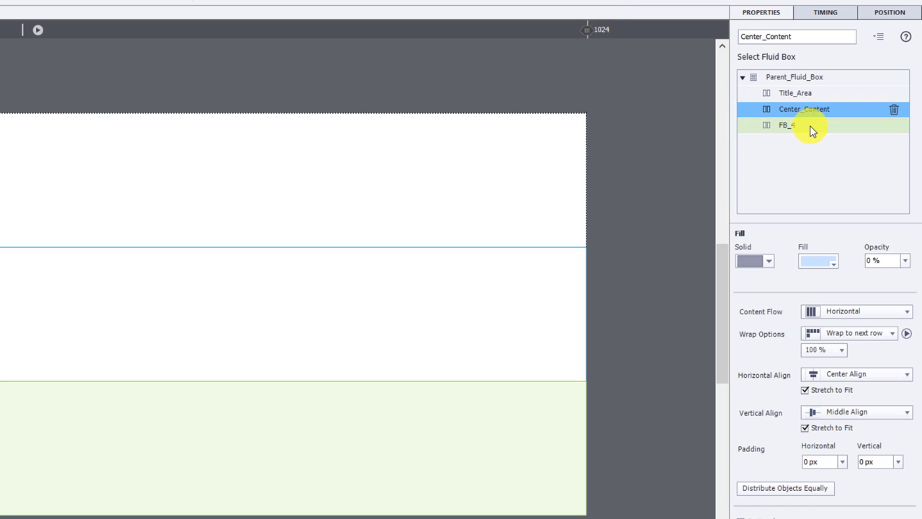
- Rename the last child fluid box, FB_4, as Navigation_Controls
{"action": "left_click", "coordinate": [809, 126]}
{"action": "double_click", "coordinate": [766, 36]}
{"action": "type", "text": "Navigation "}
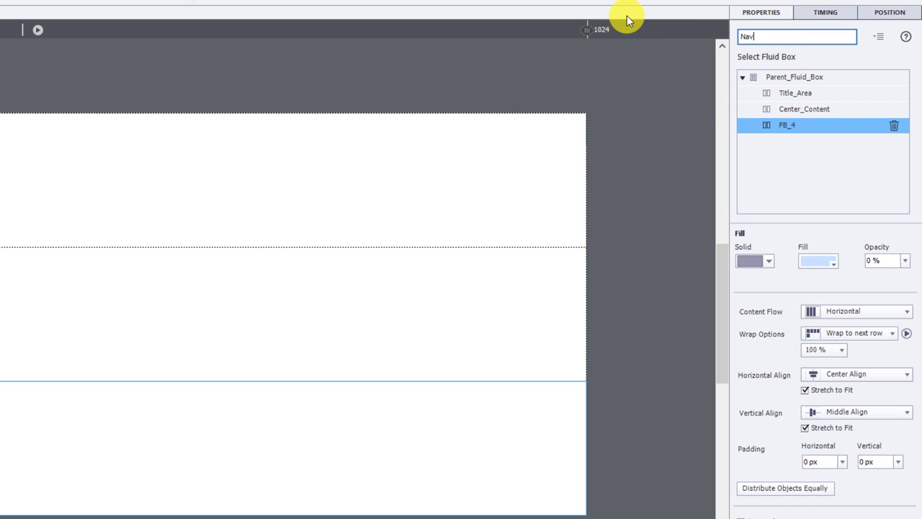
{"action": "type", "text": "Controls"}
{"action": "key", "text": "Return"}
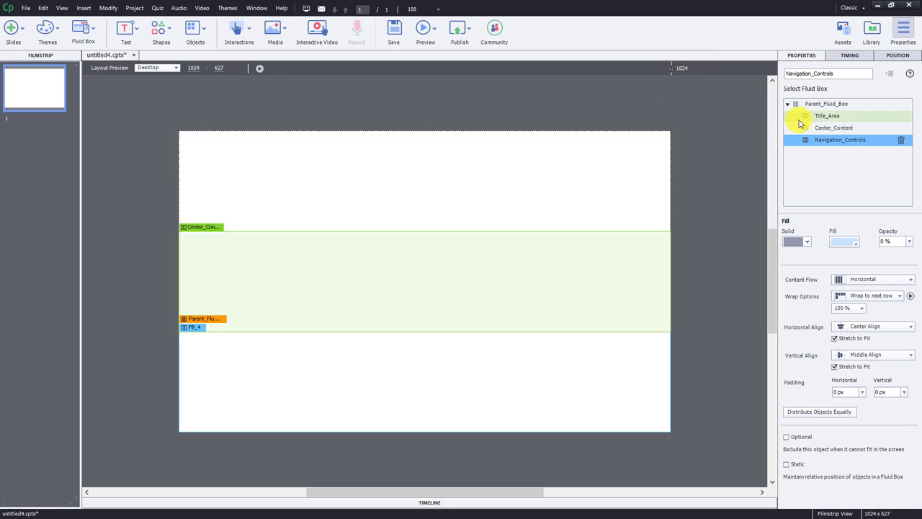
- Resize the parent's child boxes on the slide, shrinking the title area to about 71 px high and the navigation area to a similar height
{"action": "left_click", "coordinate": [839, 105]}
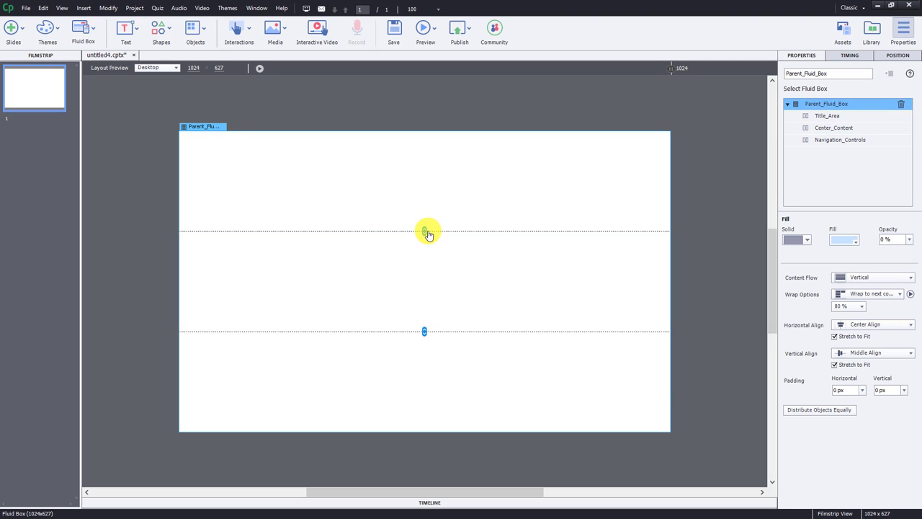
{"action": "left_click_drag", "start_coordinate": [426, 230], "coordinate": [424, 165]}
{"action": "left_click_drag", "start_coordinate": [424, 332], "coordinate": [425, 398]}
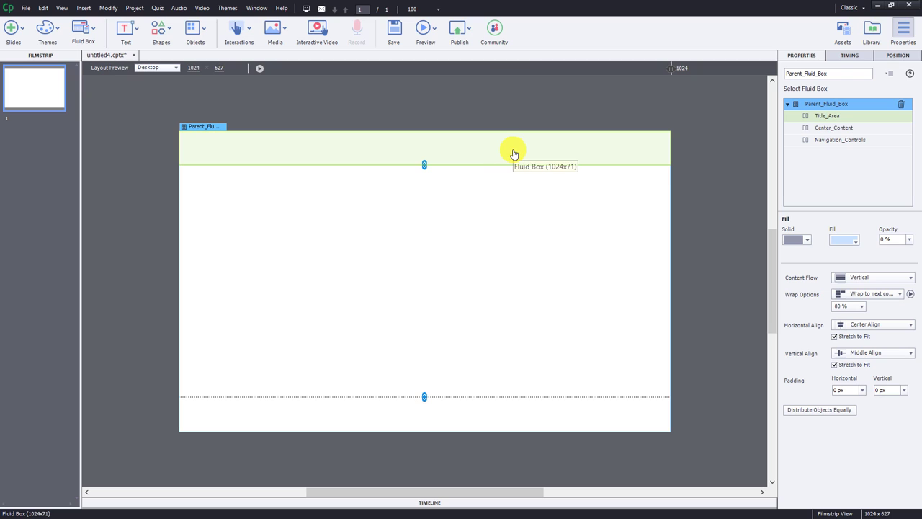
- Set the height of the Title_Area fluid box to 10%
{"action": "left_click", "coordinate": [513, 153]}
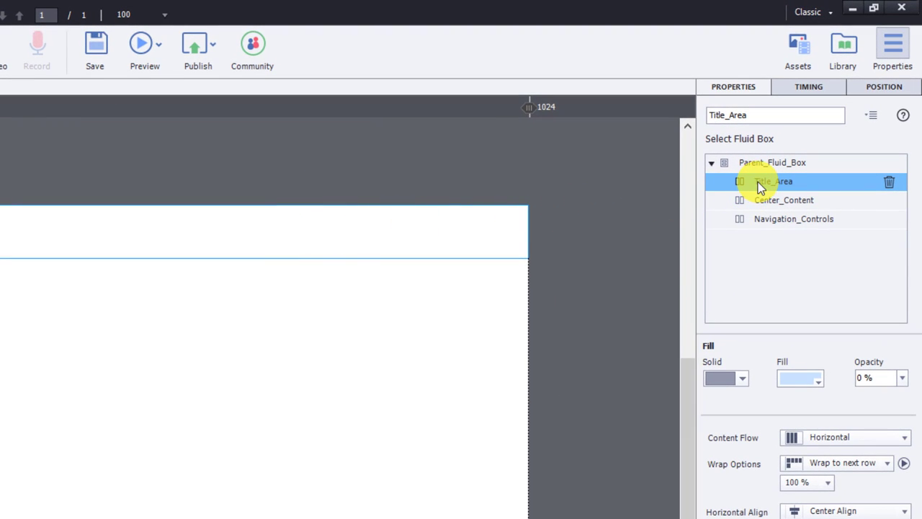
{"action": "left_click", "coordinate": [890, 92]}
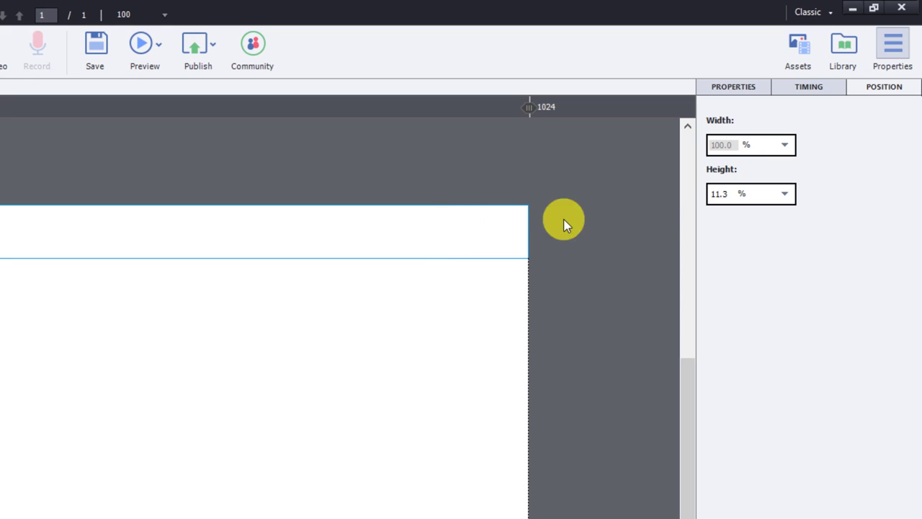
{"action": "left_click", "coordinate": [730, 193]}
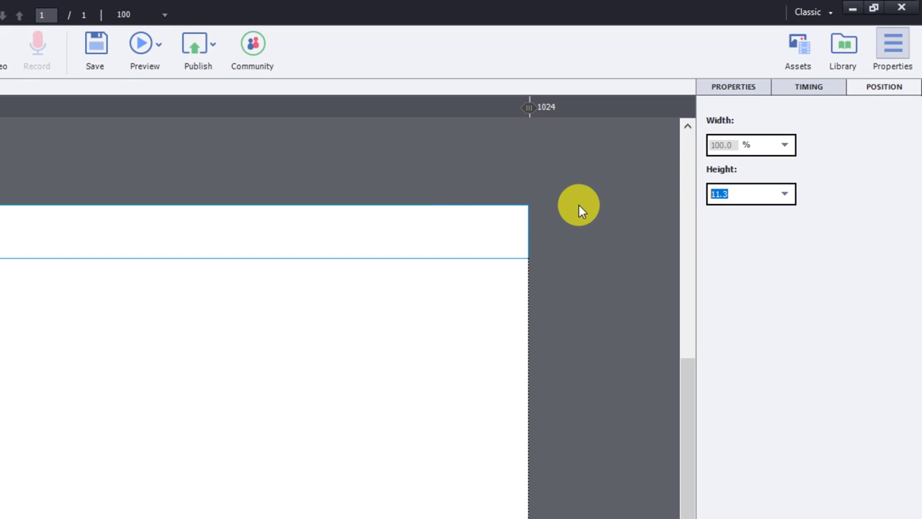
{"action": "type", "text": "10"}
{"action": "key", "text": "Return"}
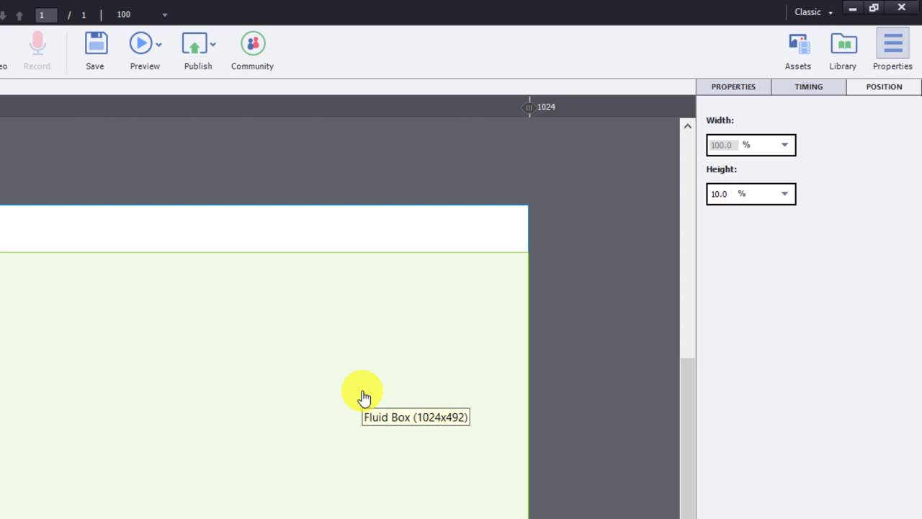
- Set the height of the Center_Content fluid box to 80.1% and check the heights of the other child boxes
{"action": "left_click", "coordinate": [364, 397]}
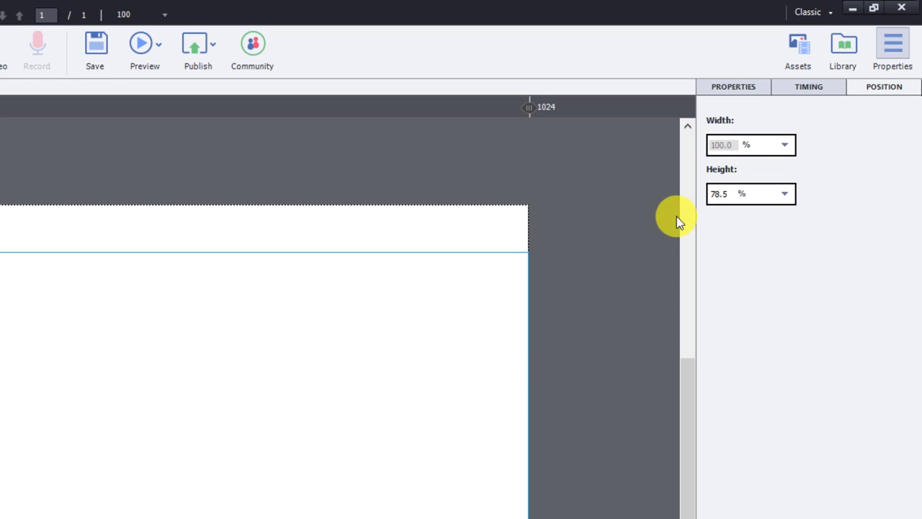
{"action": "left_click", "coordinate": [728, 195]}
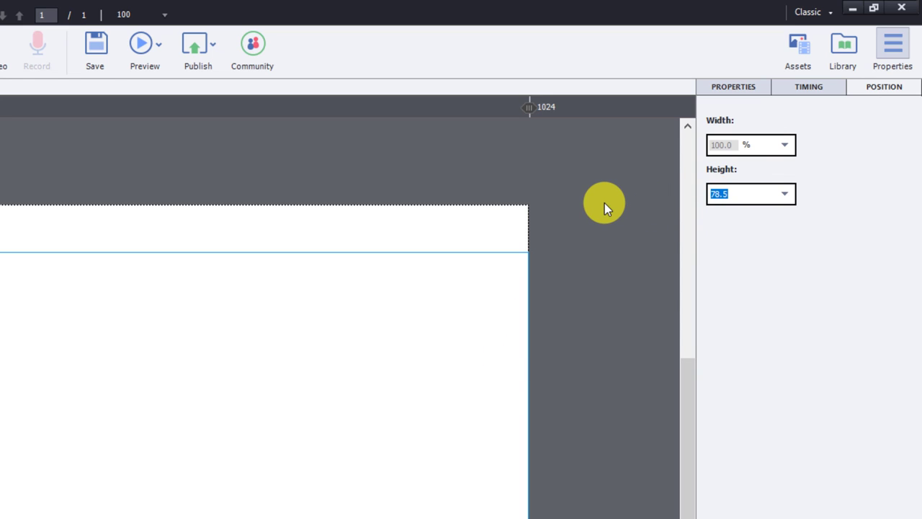
{"action": "type", "text": "80.1"}
{"action": "key", "text": "Return"}
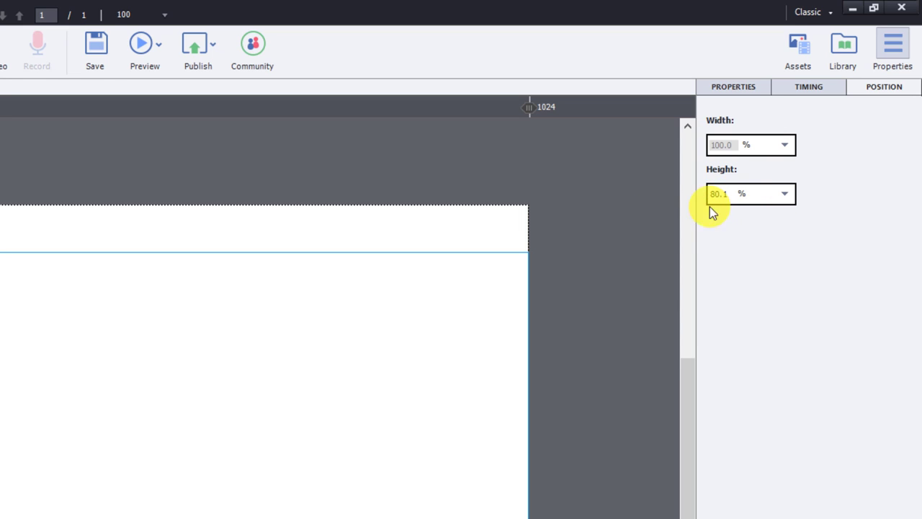
{"action": "left_click", "coordinate": [469, 234]}
{"action": "left_click", "coordinate": [457, 375]}
{"action": "left_click", "coordinate": [264, 229]}
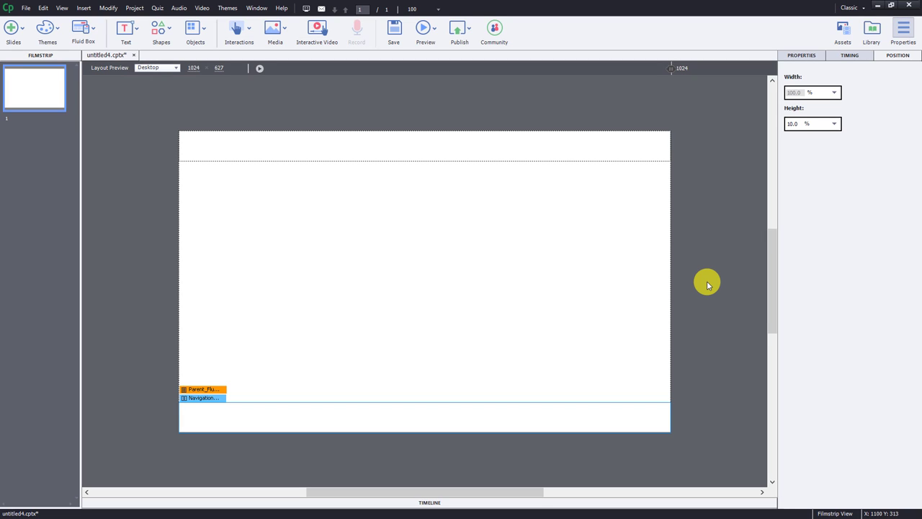
- Set the fill opacity of Parent_Fluid_Box to 100%
{"action": "left_click", "coordinate": [803, 56]}
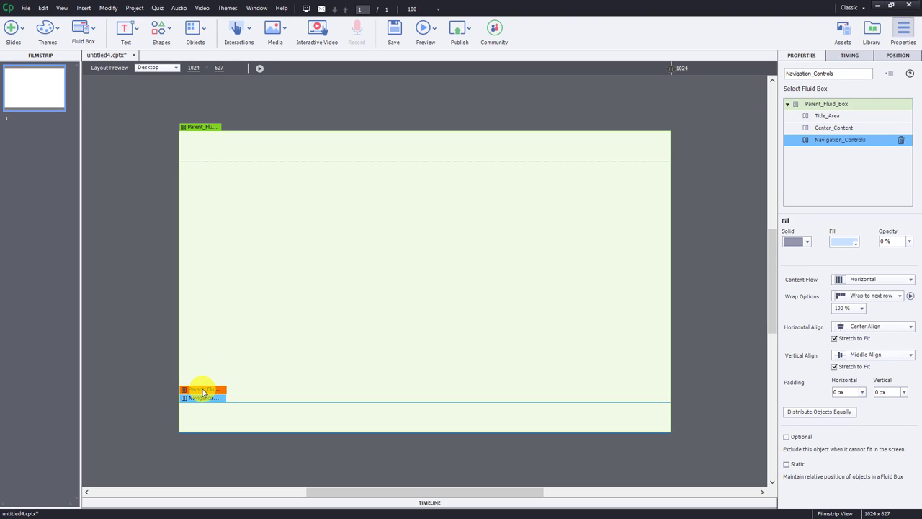
{"action": "left_click", "coordinate": [202, 390]}
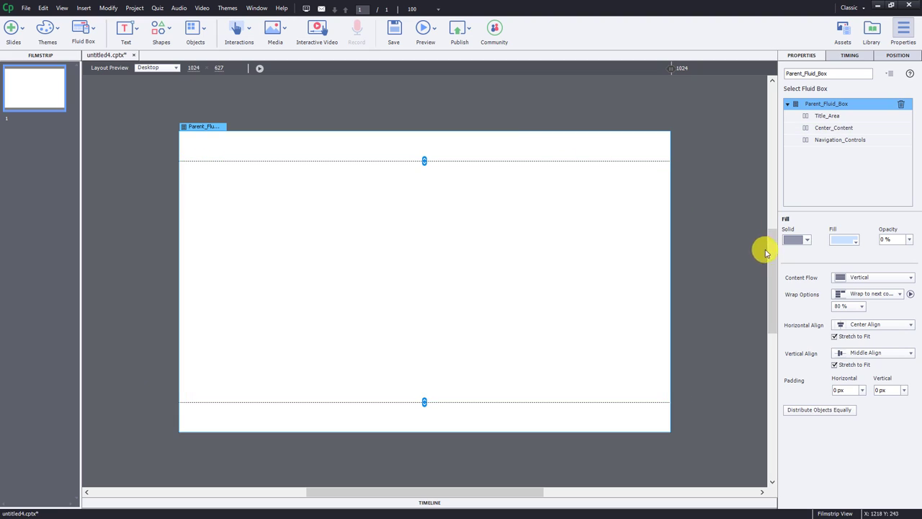
{"action": "left_click", "coordinate": [908, 242]}
{"action": "left_click", "coordinate": [902, 358]}
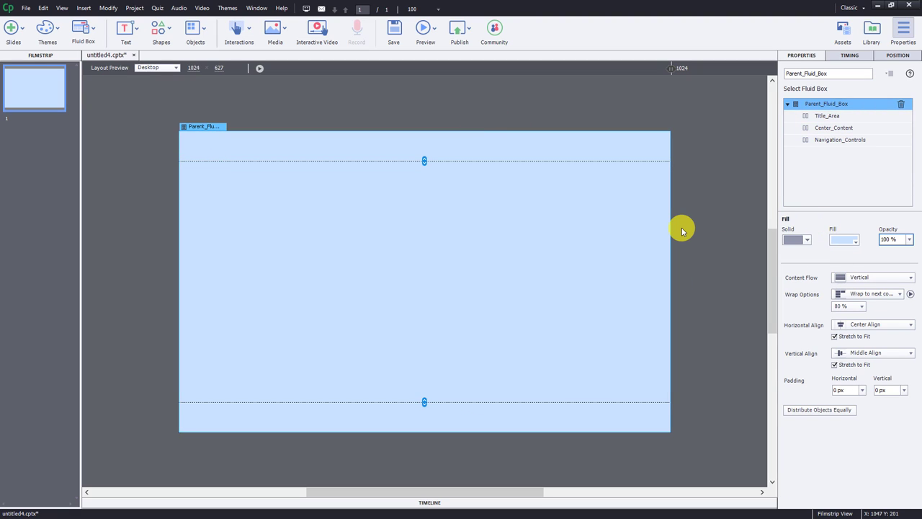
- Give the Title_Area fluid box a dark grey fill with 50% opacity
{"action": "left_click", "coordinate": [832, 117]}
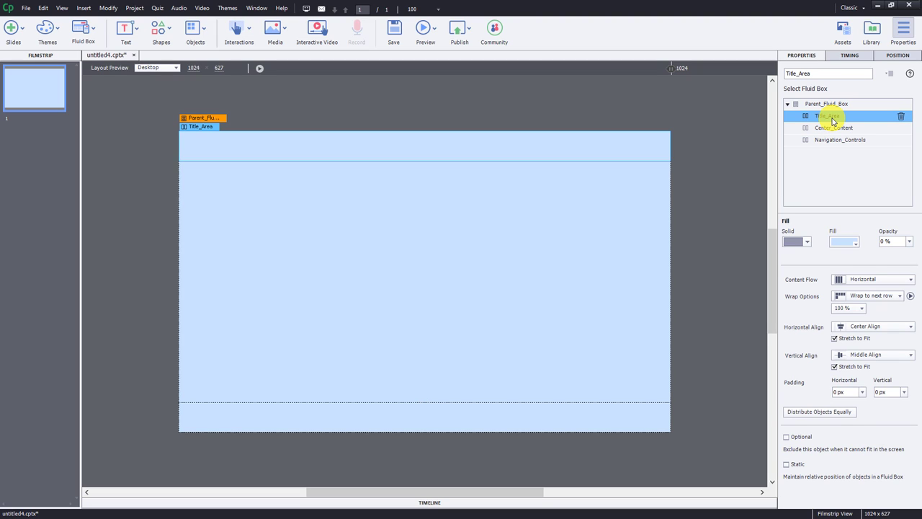
{"action": "left_click", "coordinate": [844, 241]}
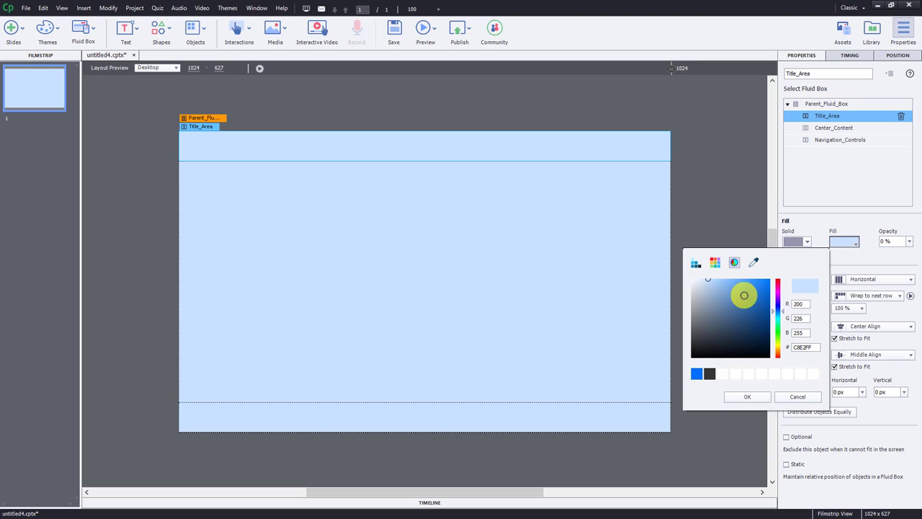
{"action": "left_click", "coordinate": [715, 262]}
{"action": "left_click", "coordinate": [804, 285]}
{"action": "left_click", "coordinate": [893, 241]}
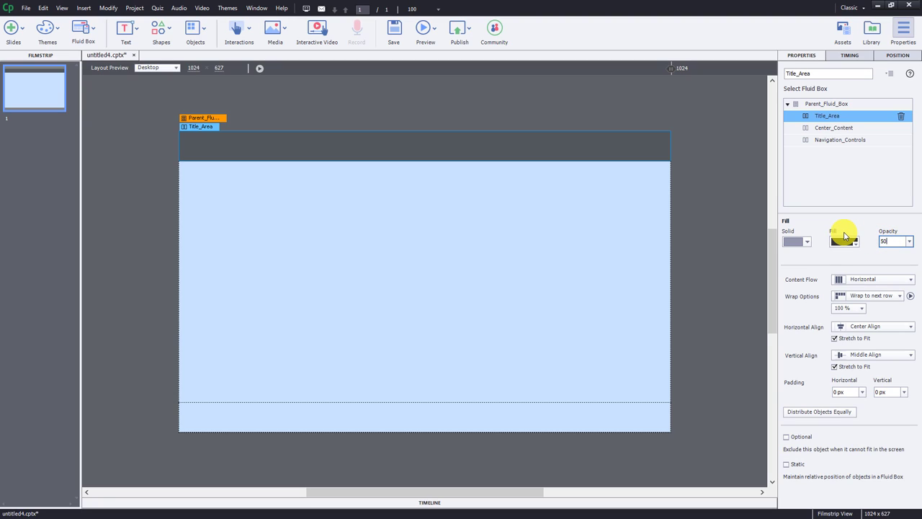
{"action": "key", "text": "Return"}
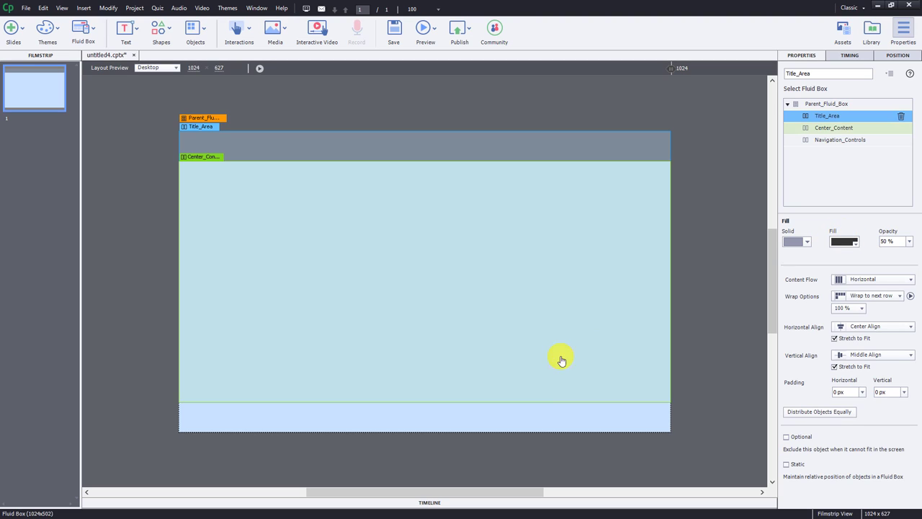
- Give the Navigation_Controls fluid box the same dark grey fill with 100% opacity
{"action": "left_click", "coordinate": [545, 425]}
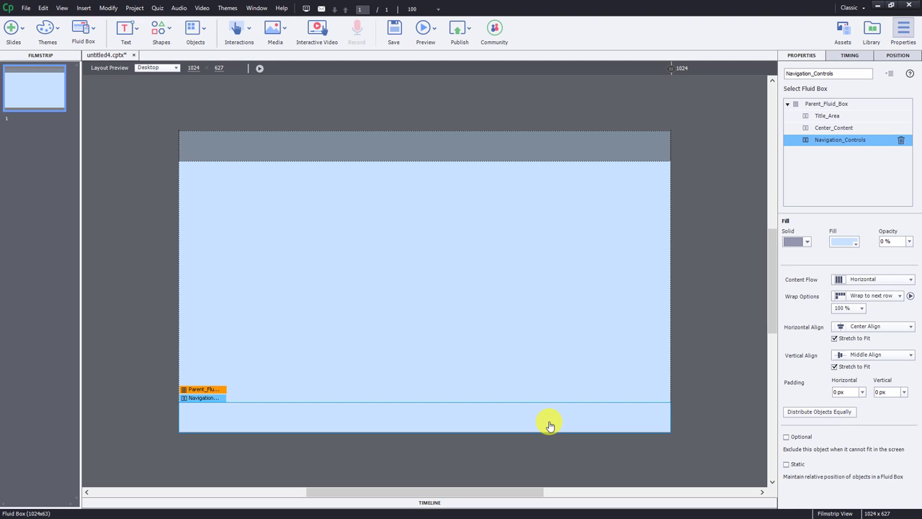
{"action": "left_click", "coordinate": [844, 241]}
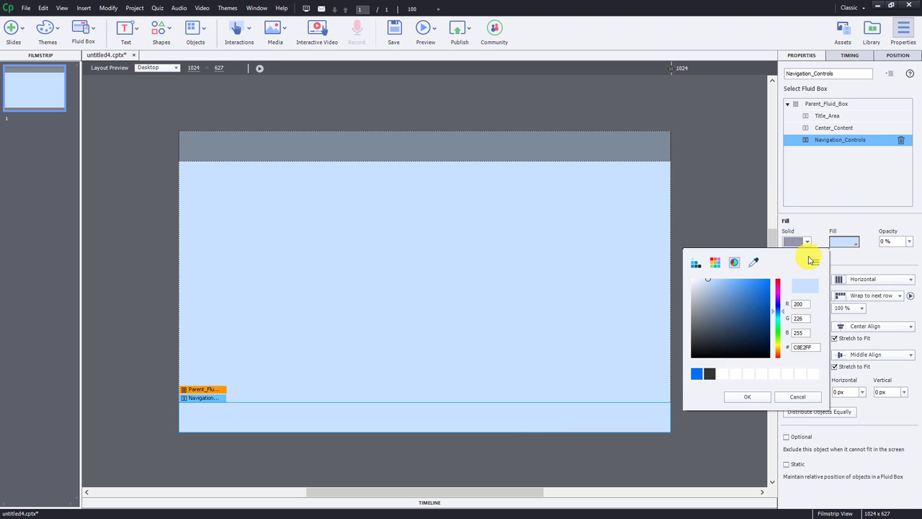
{"action": "left_click", "coordinate": [709, 373]}
{"action": "left_click", "coordinate": [909, 243]}
{"action": "left_click", "coordinate": [905, 359]}
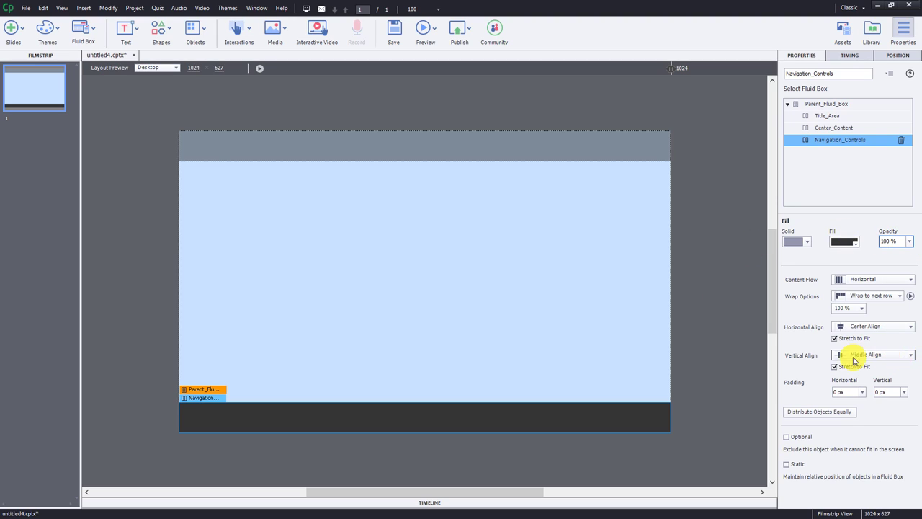
- Deselect the fluid boxes and check how the filled layout responds to changes in the layout preview width
{"action": "left_click", "coordinate": [716, 223]}
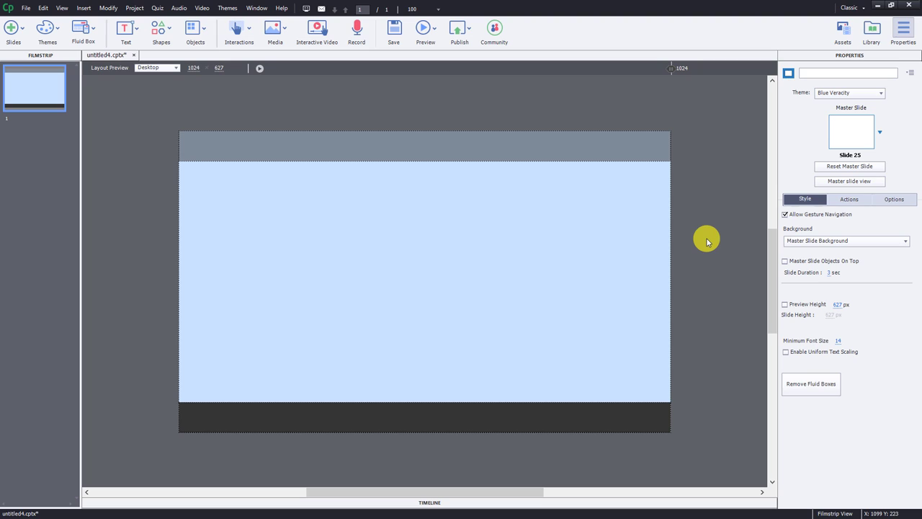
{"action": "left_click_drag", "start_coordinate": [670, 67], "coordinate": [660, 49]}
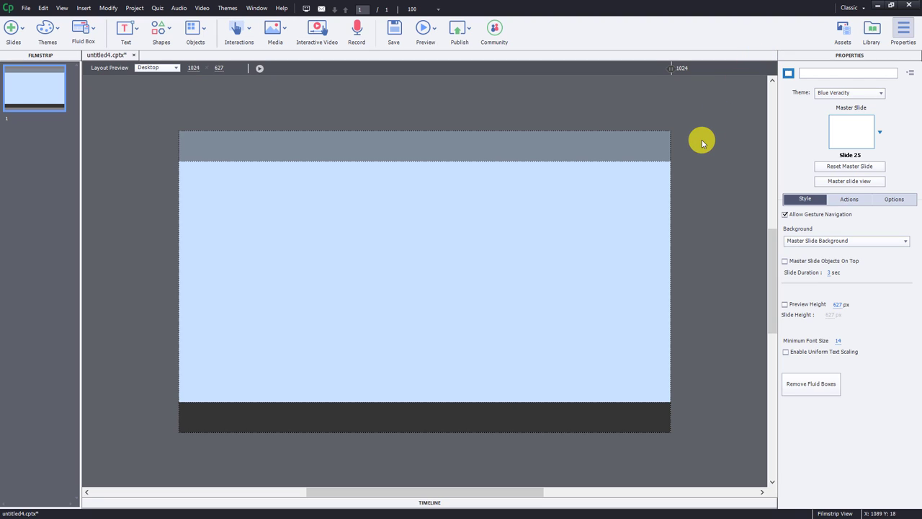
- Insert a text caption in the Title_Area fluid box with font size 24 and centred text
{"action": "left_click", "coordinate": [485, 148]}
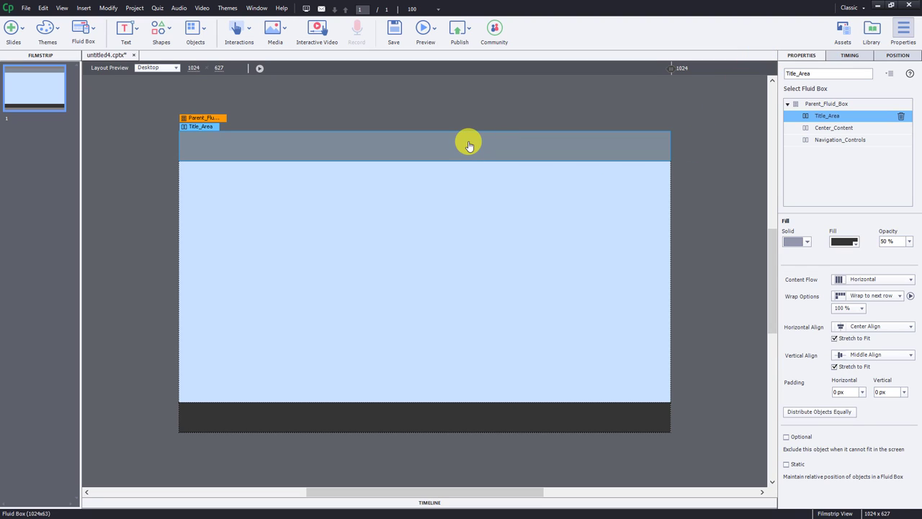
{"action": "left_click", "coordinate": [130, 33]}
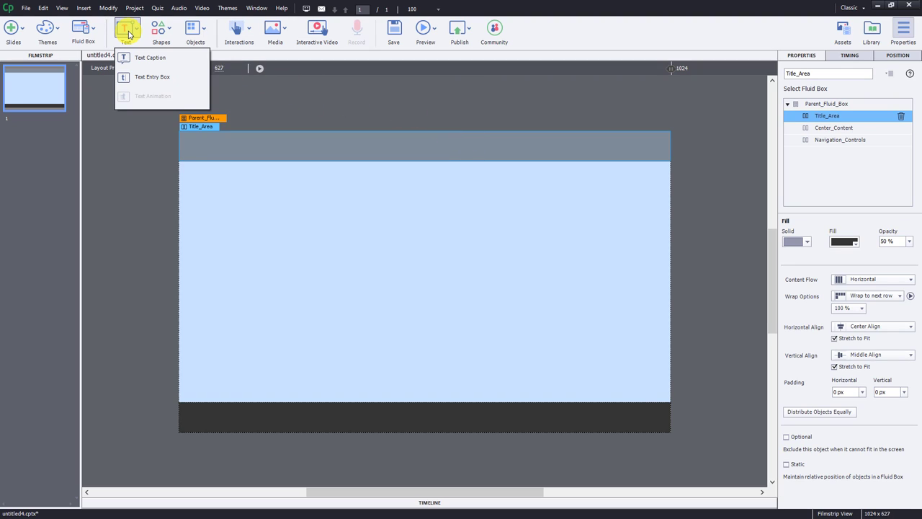
{"action": "left_click", "coordinate": [131, 58]}
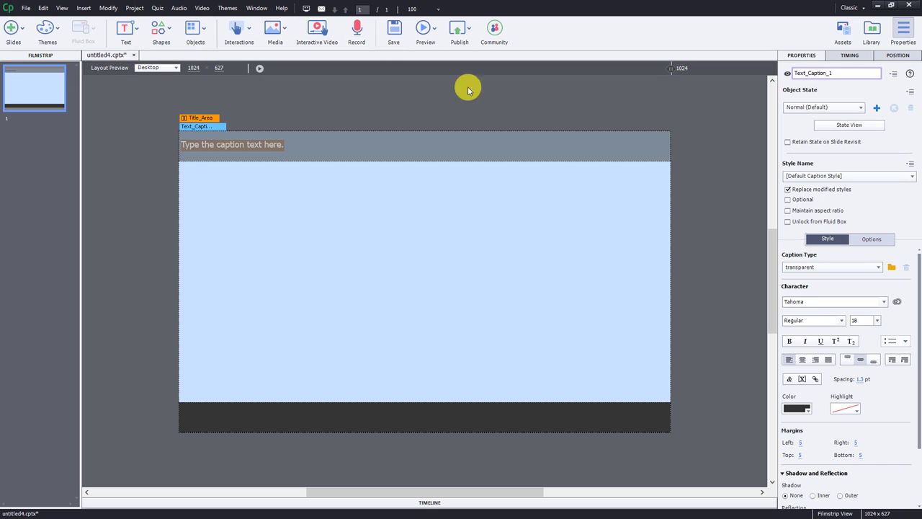
{"action": "left_click_drag", "start_coordinate": [860, 319], "coordinate": [861, 321]}
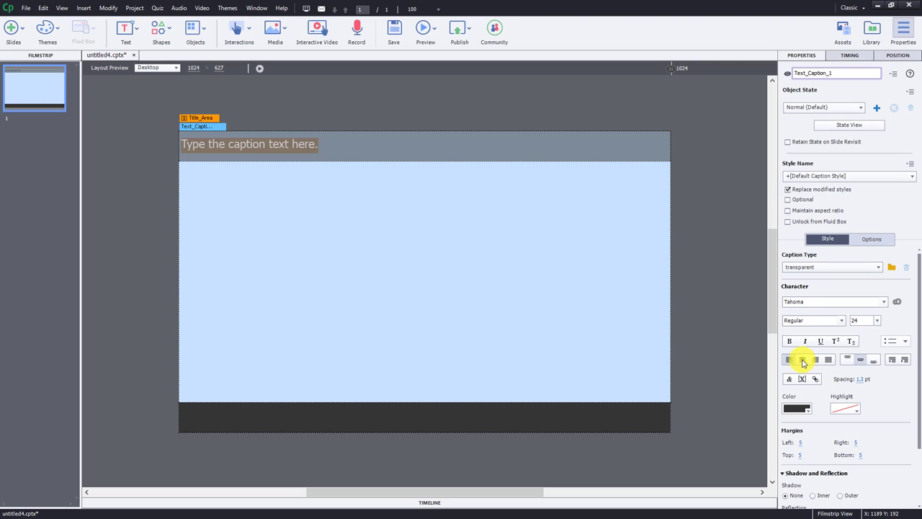
{"action": "left_click", "coordinate": [802, 360]}
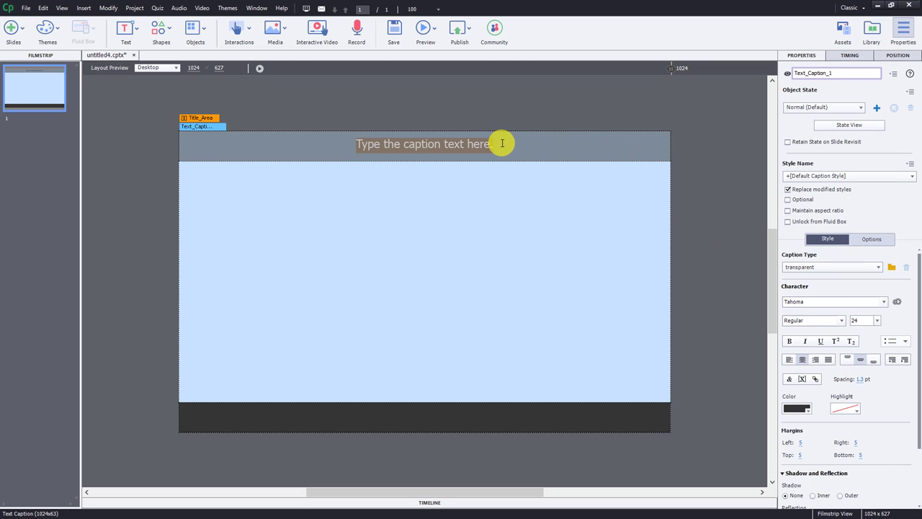
- Replace the caption text with "Slide Title" and colour it white
{"action": "double_click", "coordinate": [436, 148]}
{"action": "triple_click", "coordinate": [462, 155]}
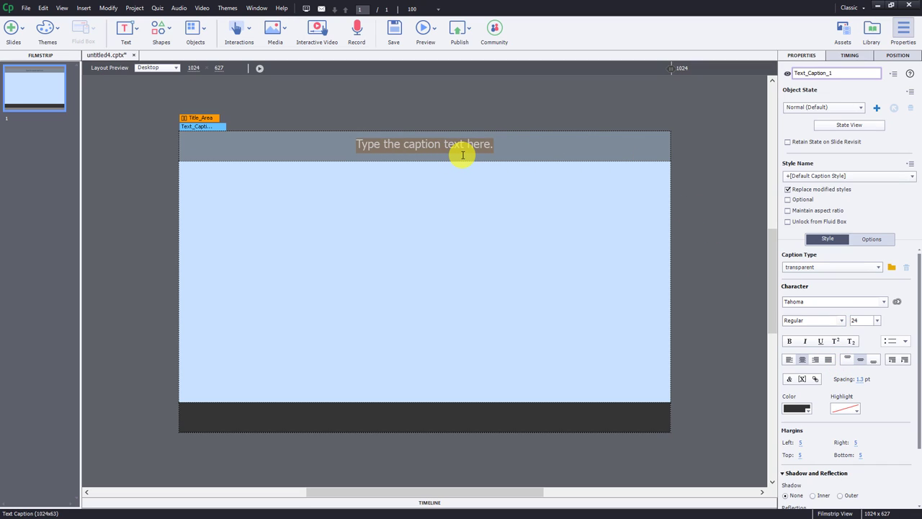
{"action": "type", "text": "Slide"}
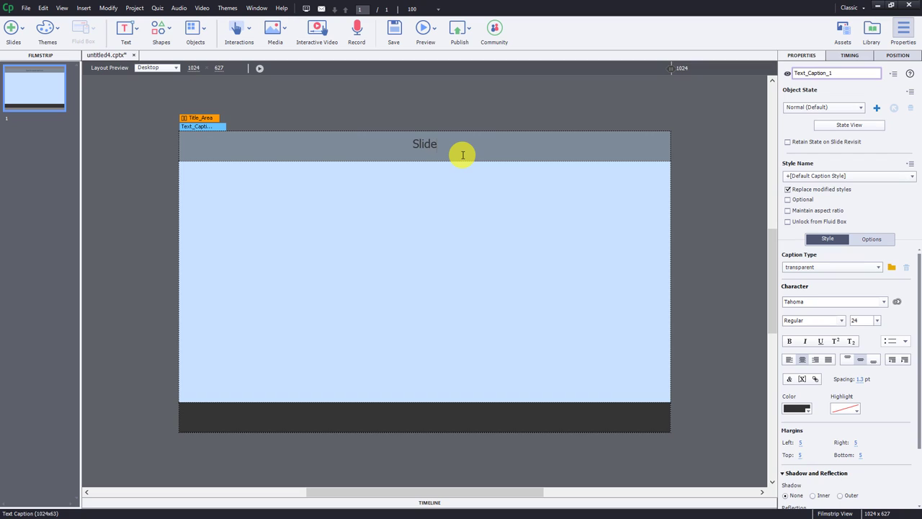
{"action": "type", "text": " Title"}
{"action": "triple_click", "coordinate": [462, 155]}
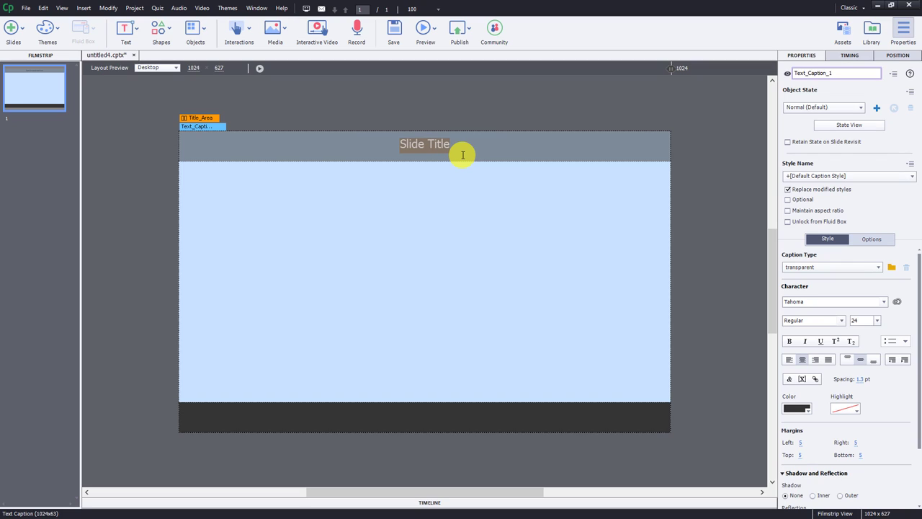
{"action": "left_click", "coordinate": [797, 408]}
{"action": "left_click", "coordinate": [679, 387]}
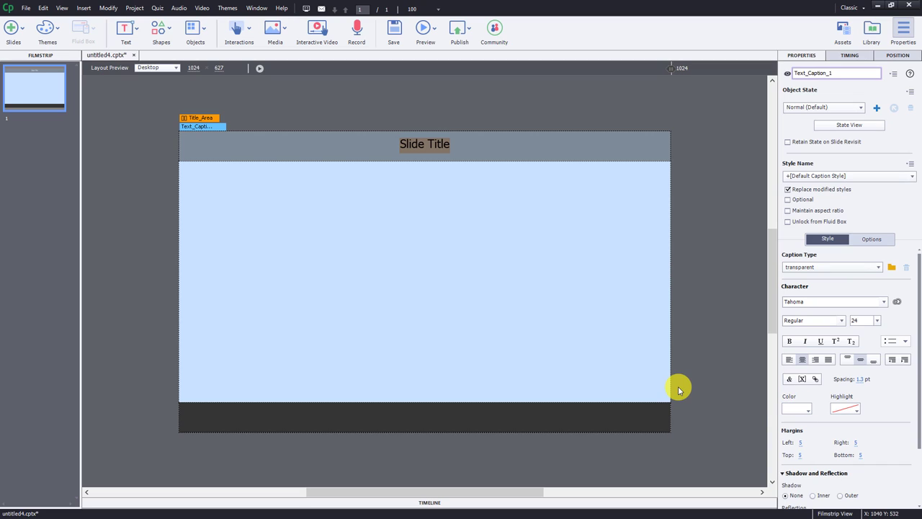
{"action": "left_click", "coordinate": [708, 338]}
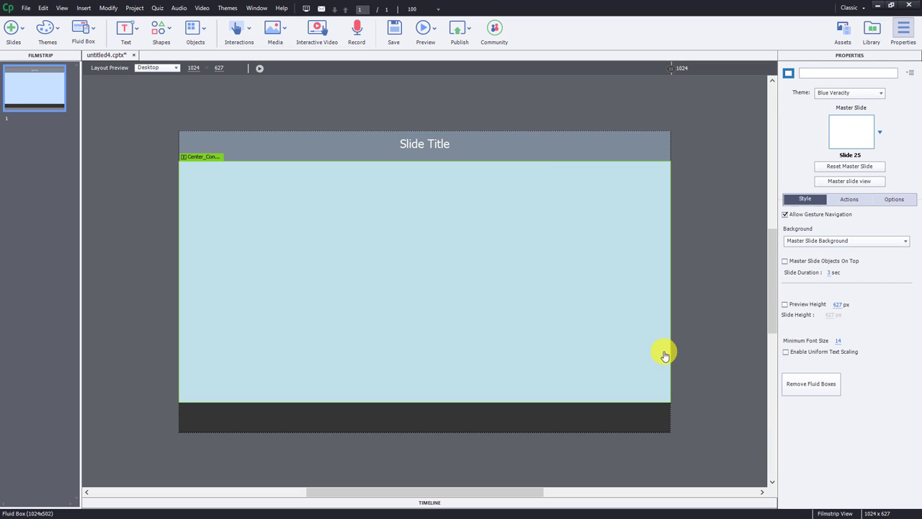
- Fill Parent_Fluid_Box with the custom image backgroud.jpg from the Desktop, keeping the default Fit to Stage image settings
{"action": "left_click", "coordinate": [513, 420]}
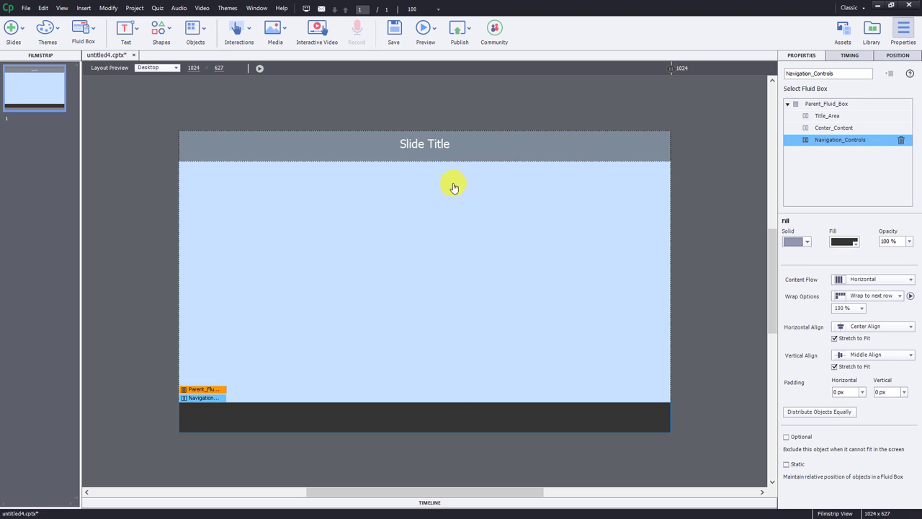
{"action": "left_click", "coordinate": [835, 104]}
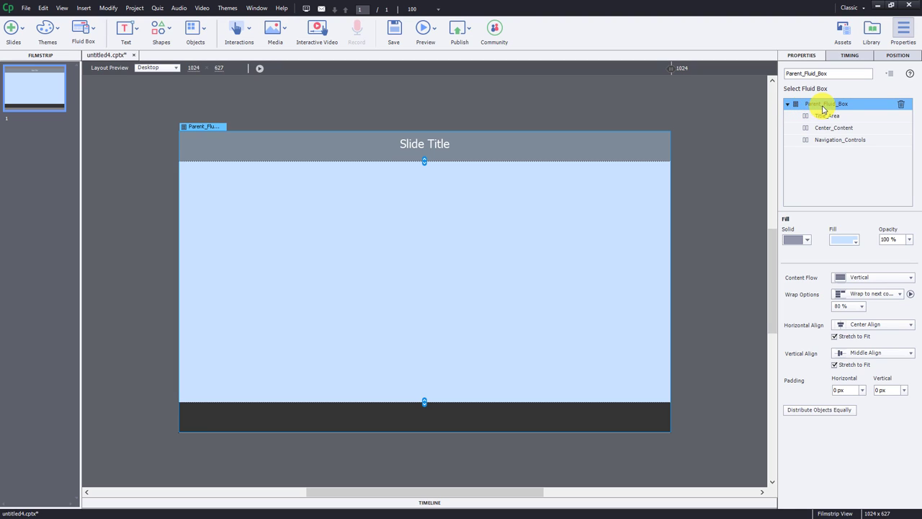
{"action": "left_click", "coordinate": [795, 241]}
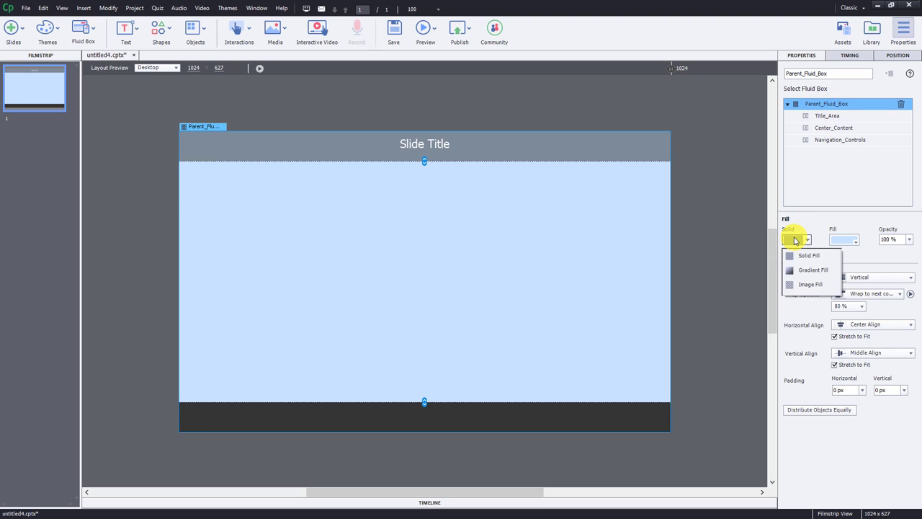
{"action": "left_click", "coordinate": [801, 287]}
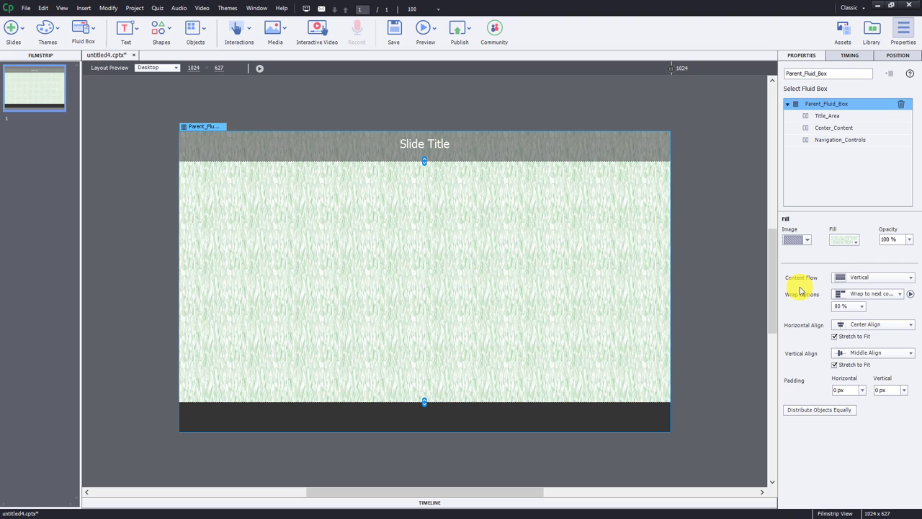
{"action": "left_click", "coordinate": [845, 243]}
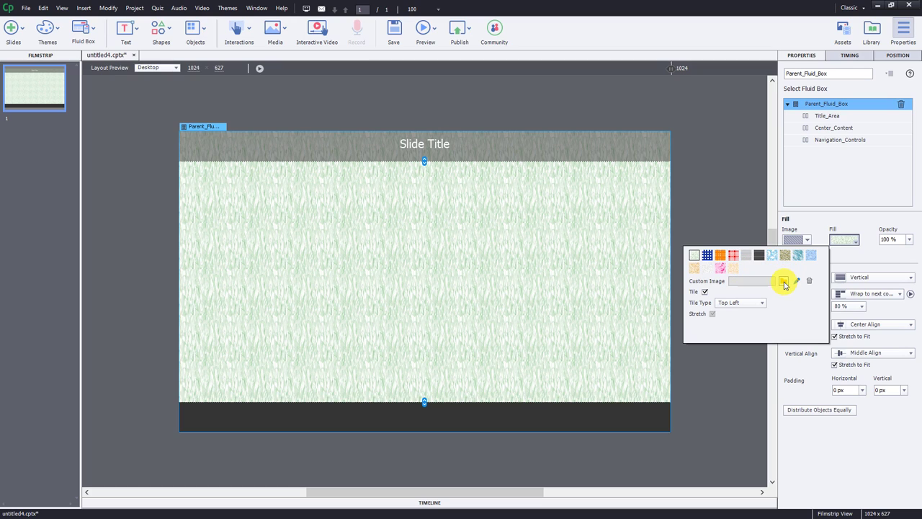
{"action": "left_click", "coordinate": [784, 283]}
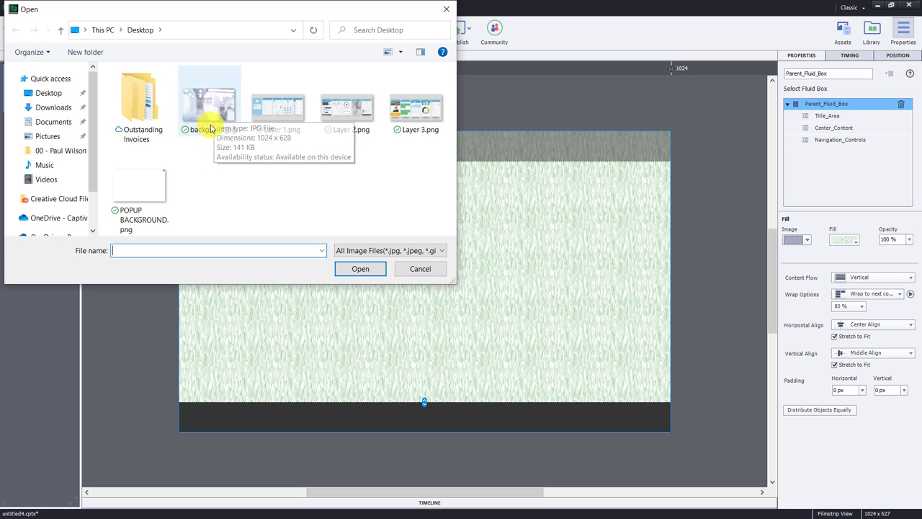
{"action": "left_click", "coordinate": [208, 109]}
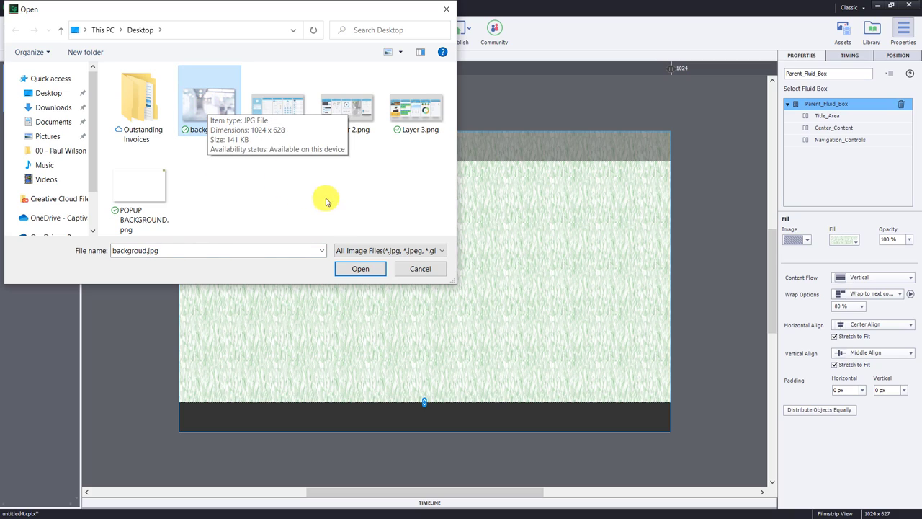
{"action": "left_click", "coordinate": [368, 269]}
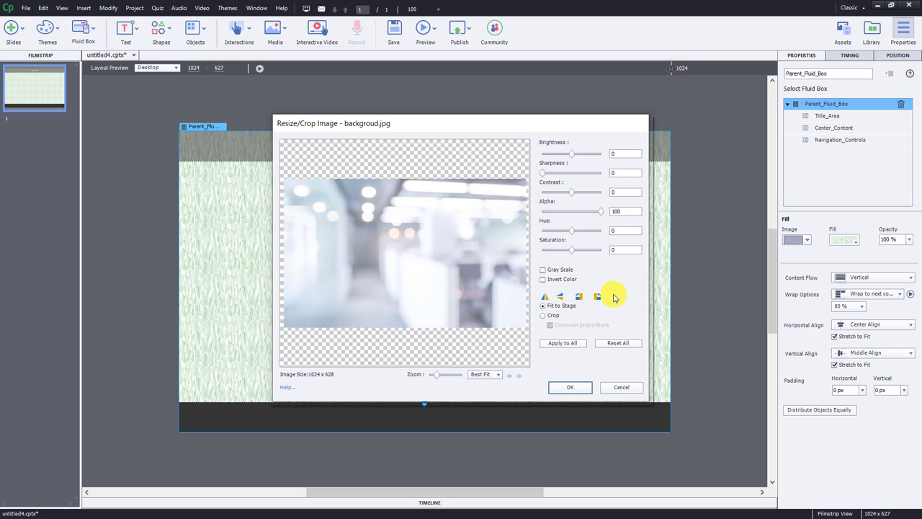
{"action": "left_click", "coordinate": [580, 391]}
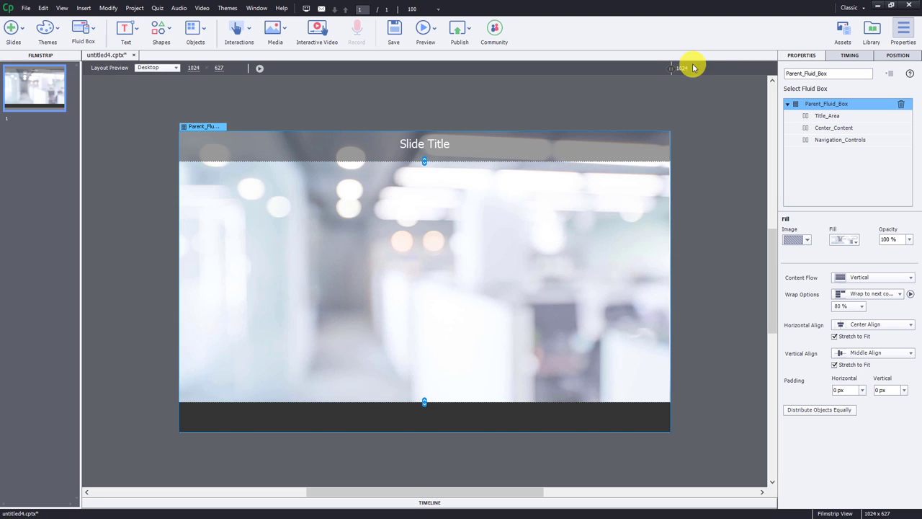
- Set the tile type of Parent_Fluid_Box's background image to Center
{"action": "mouse_move", "coordinate": [670, 67]}
{"action": "left_mouse_down"}
{"action": "mouse_move", "coordinate": [269, 72]}
{"action": "mouse_move", "coordinate": [666, 64]}
{"action": "left_mouse_up"}
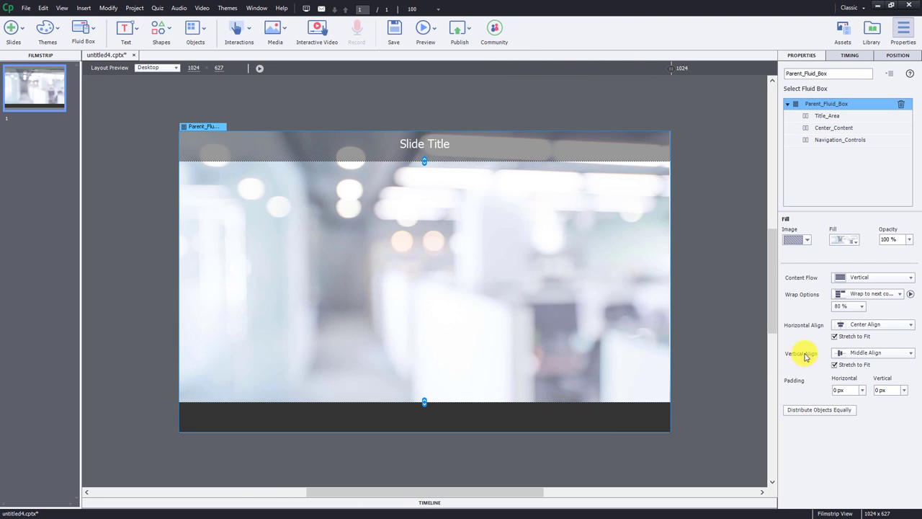
{"action": "left_click", "coordinate": [850, 241]}
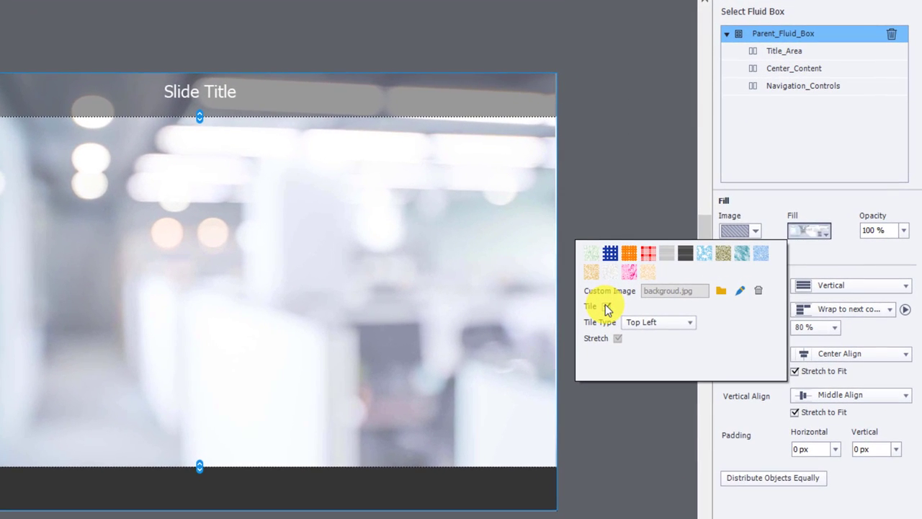
{"action": "left_click", "coordinate": [651, 325]}
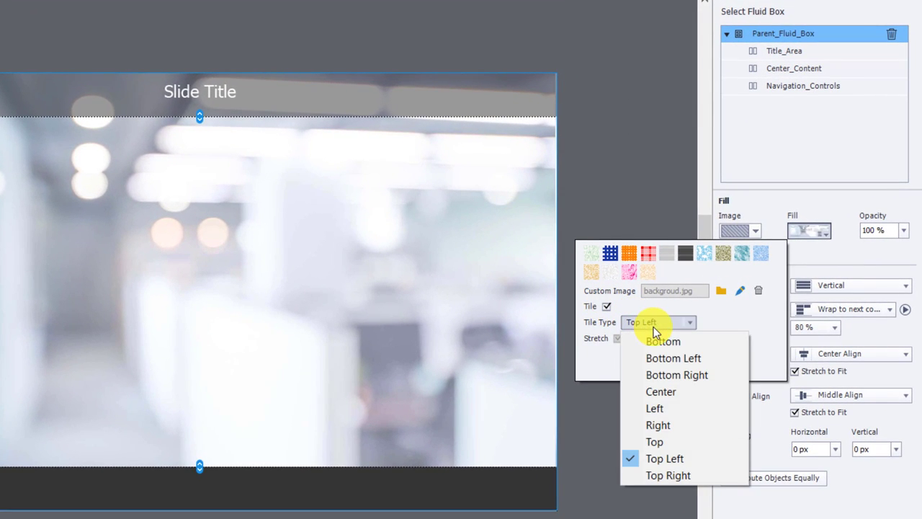
{"action": "left_click", "coordinate": [668, 391]}
- Try stretching the background image instead of tiling it, and check the fill at a narrow layout preview width
{"action": "left_click", "coordinate": [606, 307]}
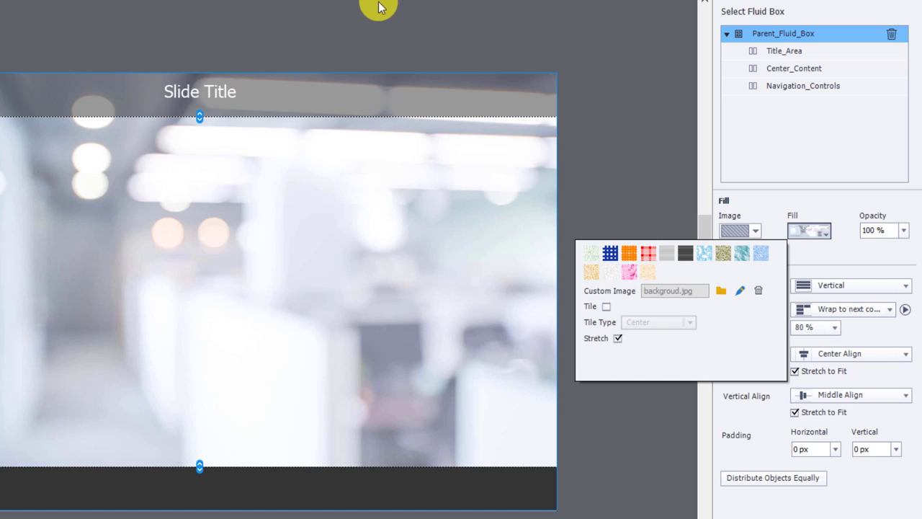
{"action": "left_click_drag", "start_coordinate": [559, 2], "coordinate": [191, 4]}
{"action": "left_click", "coordinate": [94, 4]}
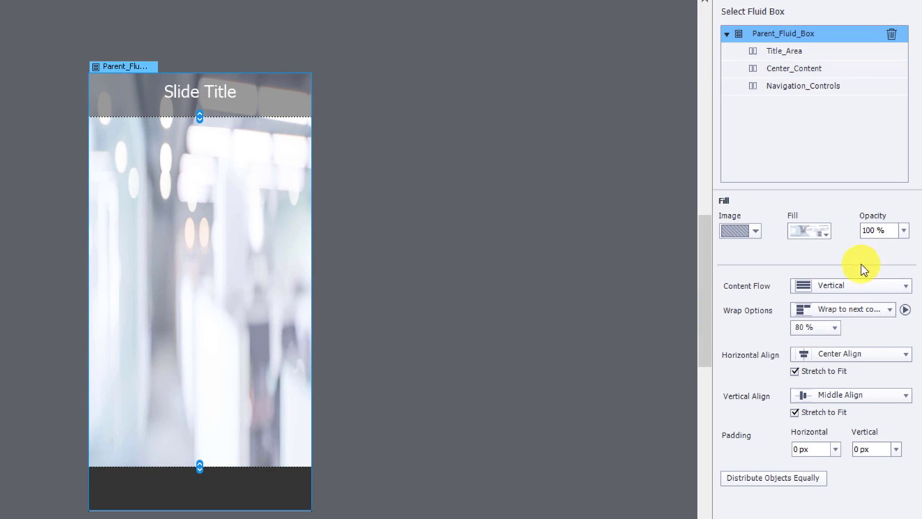
- Turn tiling back on for Parent_Fluid_Box's background image and deselect the fluid box
{"action": "left_click", "coordinate": [811, 231]}
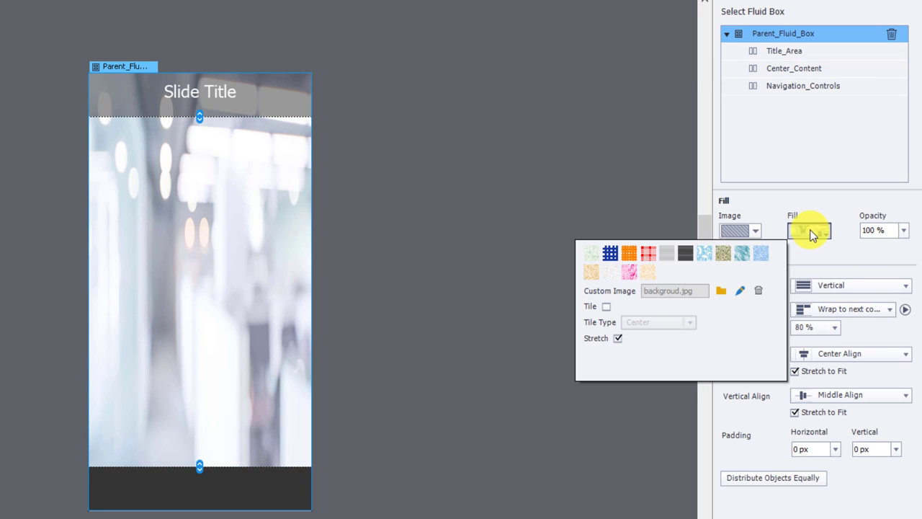
{"action": "left_click", "coordinate": [607, 307]}
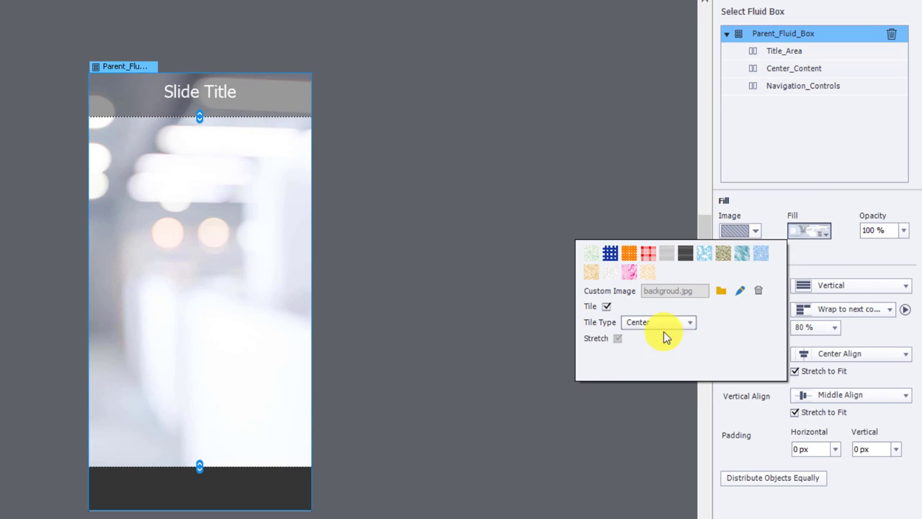
{"action": "left_click", "coordinate": [576, 140]}
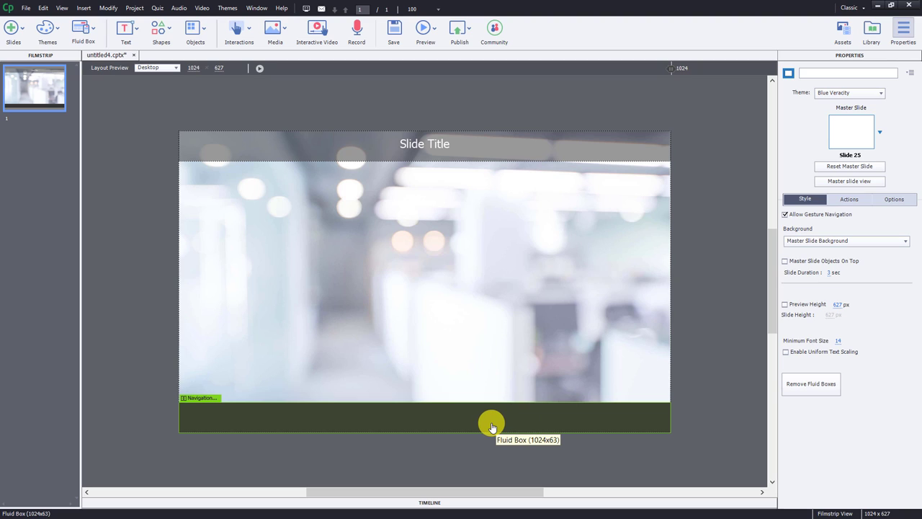
- Insert the round teal Back button from the button assets into the Navigation_Controls fluid box
{"action": "left_click", "coordinate": [466, 417]}
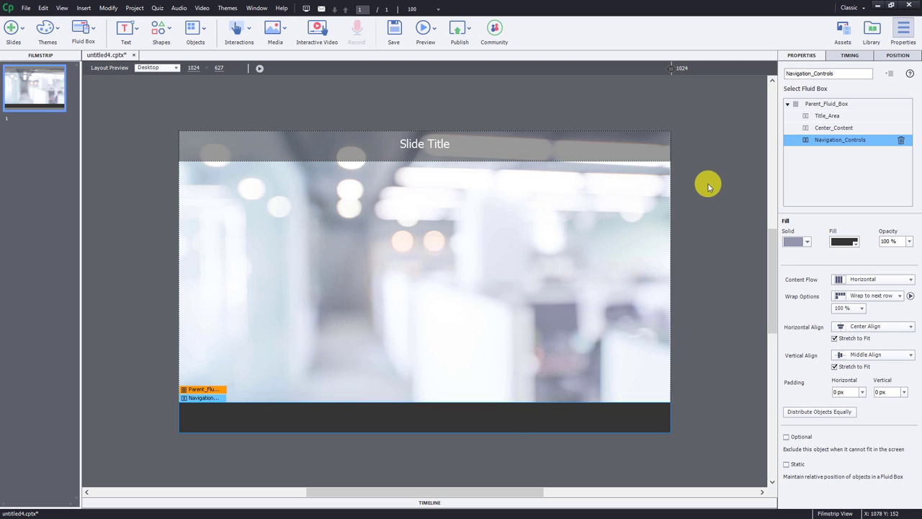
{"action": "left_click", "coordinate": [844, 35]}
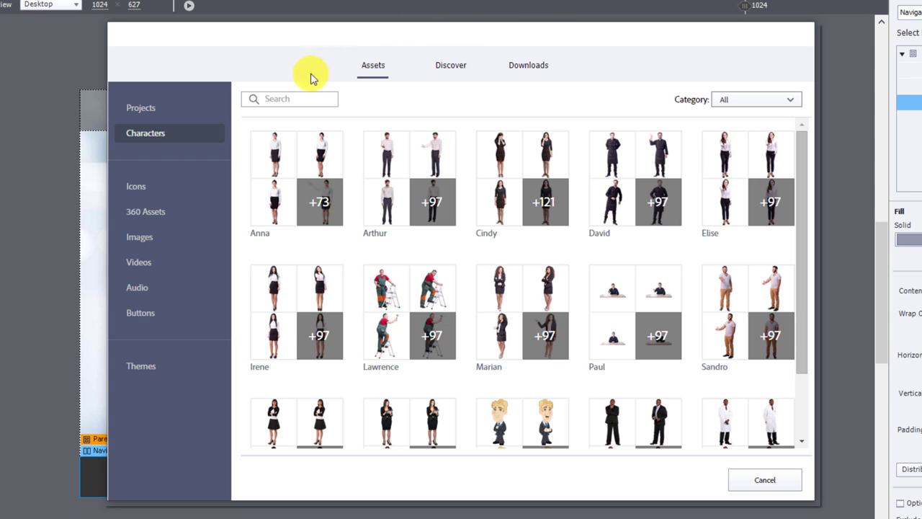
{"action": "left_click", "coordinate": [141, 314]}
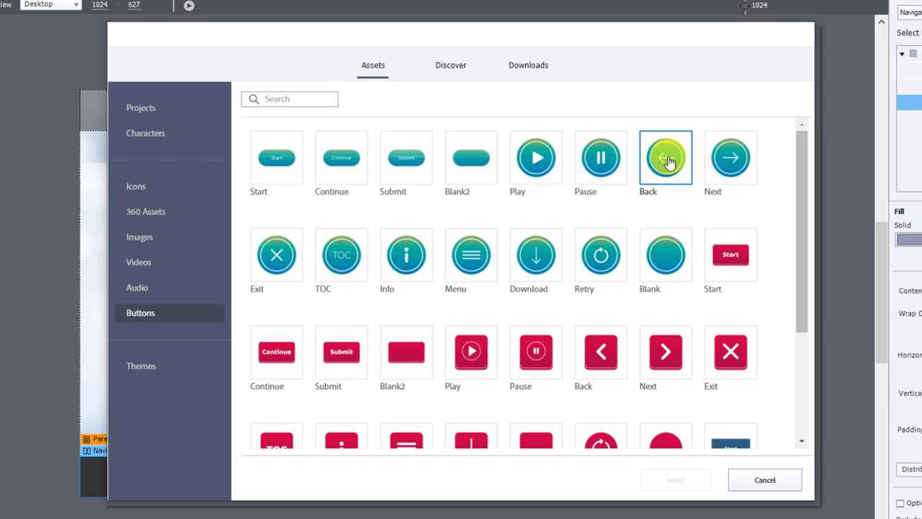
{"action": "left_click", "coordinate": [668, 160]}
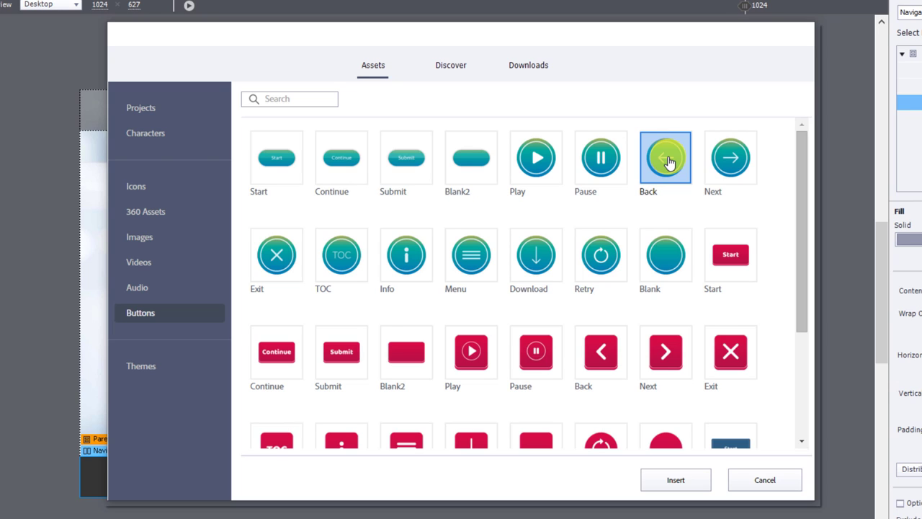
{"action": "left_click", "coordinate": [677, 481]}
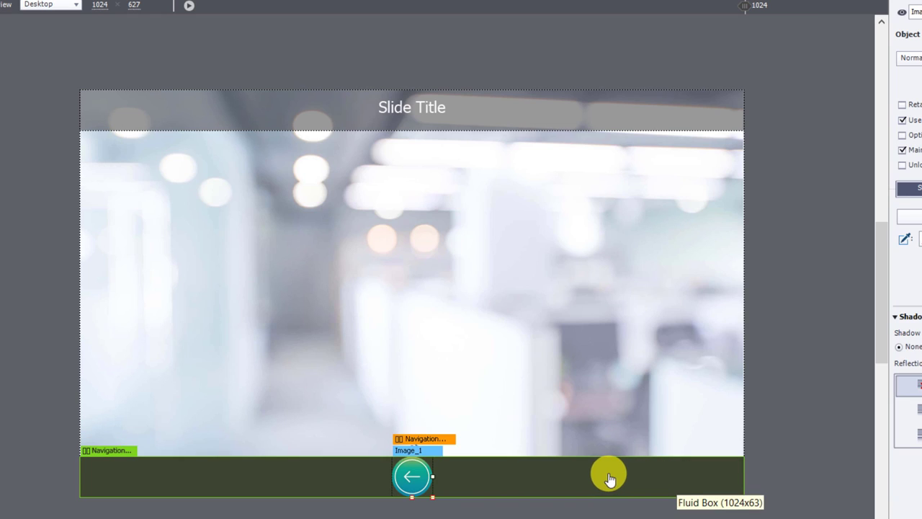
- Add the matching round teal Next button asset to the Navigation_Controls fluid box
{"action": "left_click", "coordinate": [582, 476]}
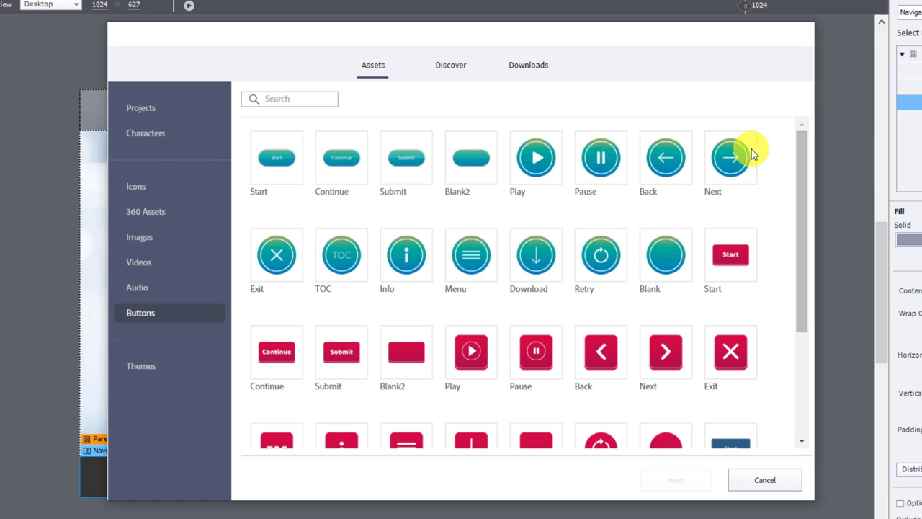
{"action": "left_click", "coordinate": [732, 164]}
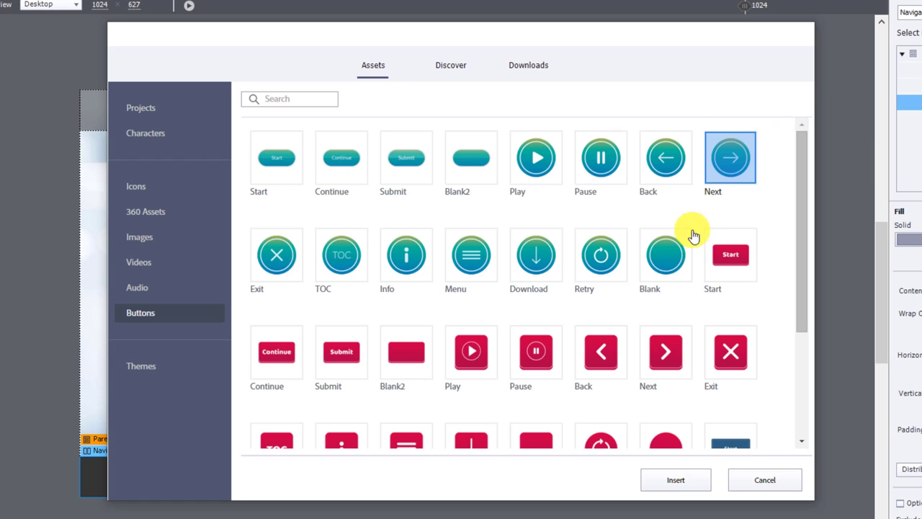
{"action": "left_click", "coordinate": [673, 484]}
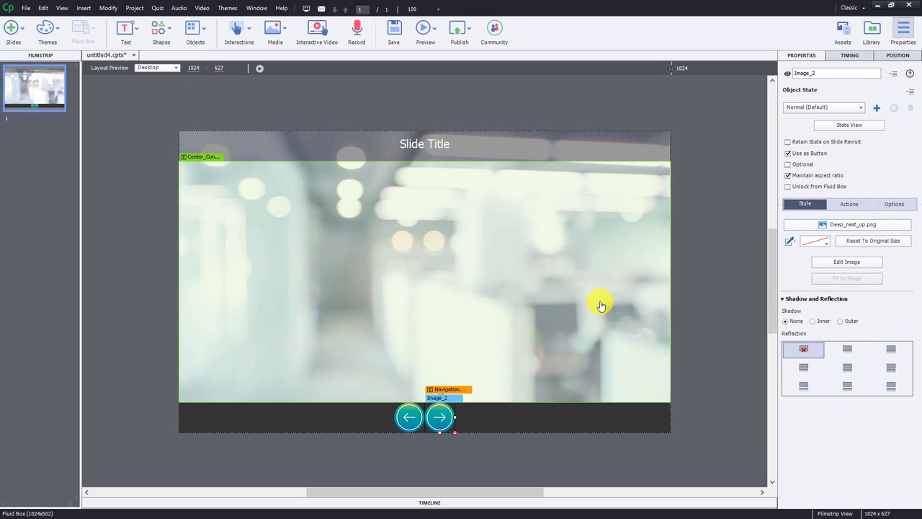
- Try a Vertical content flow for the Navigation_Controls fluid box and return it to Horizontal
{"action": "left_click", "coordinate": [614, 417]}
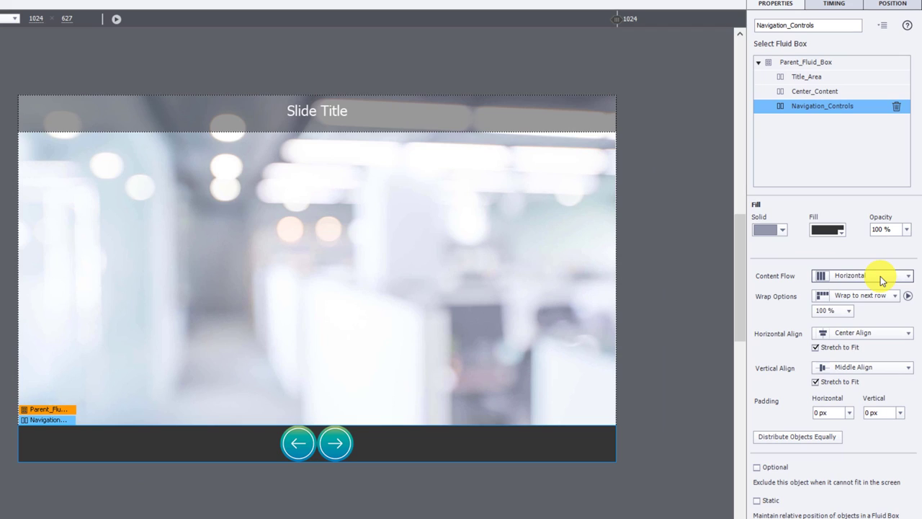
{"action": "left_click", "coordinate": [880, 276]}
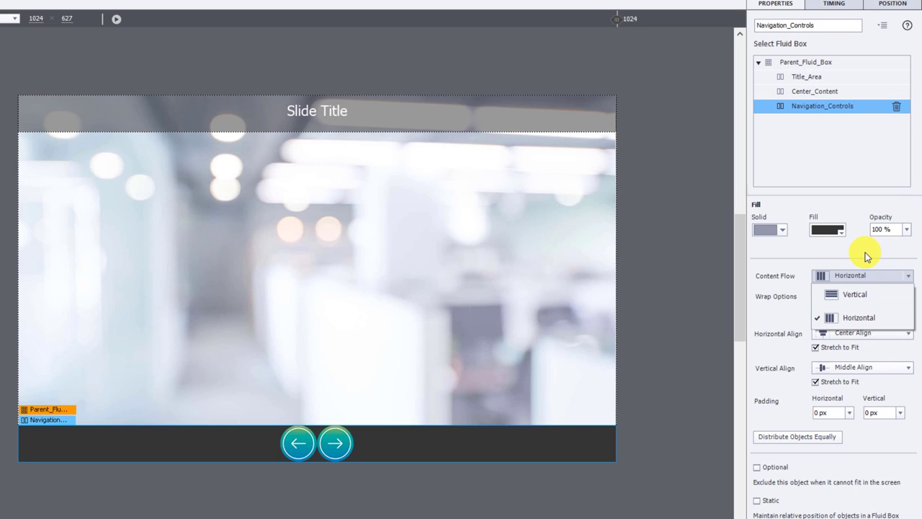
{"action": "left_click", "coordinate": [864, 294]}
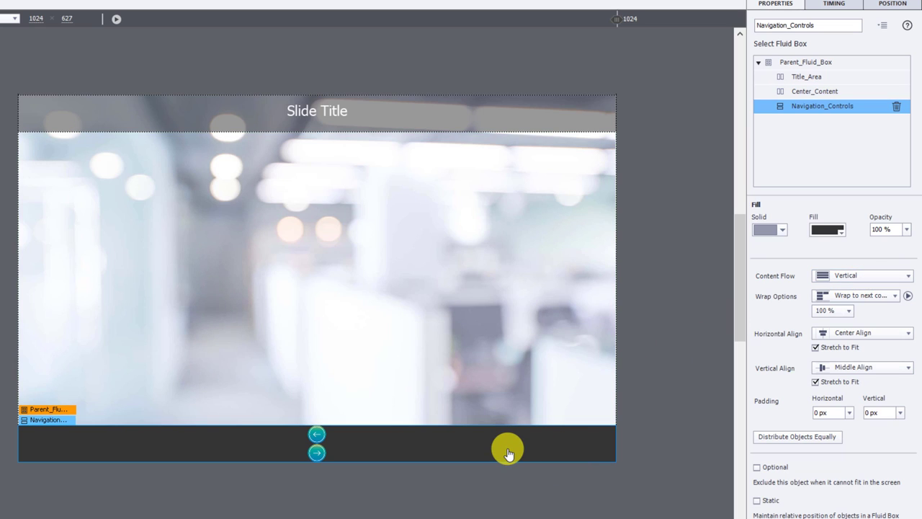
{"action": "left_click", "coordinate": [849, 276]}
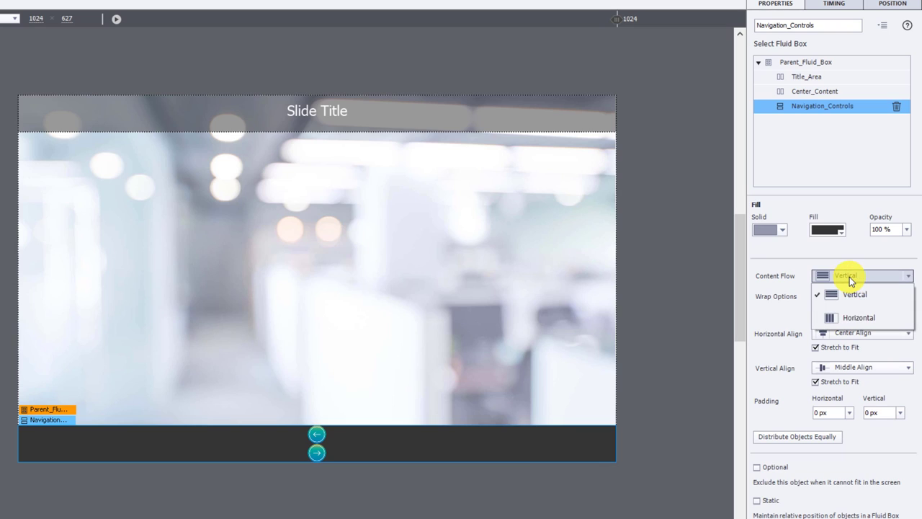
{"action": "left_click", "coordinate": [854, 317]}
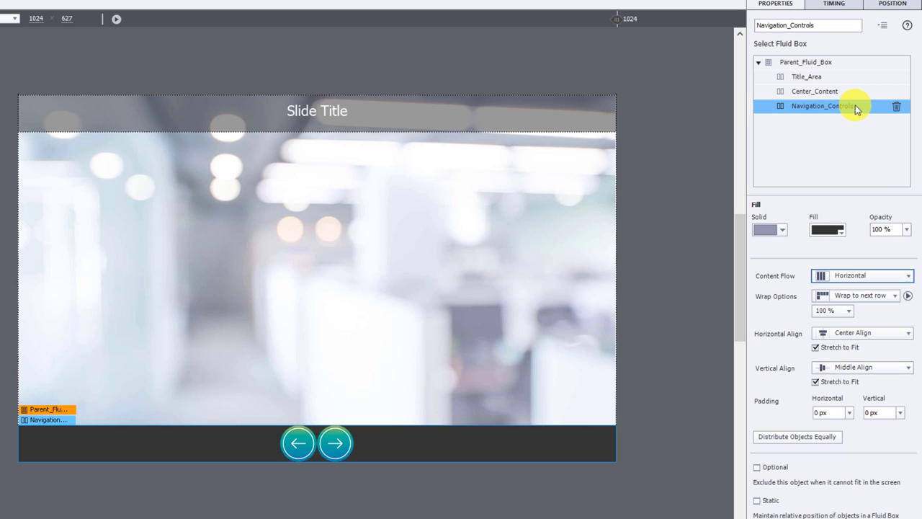
- Try a 90 % wrap point for the Navigation_Controls fluid box and settle on 80 %
{"action": "left_click", "coordinate": [841, 311]}
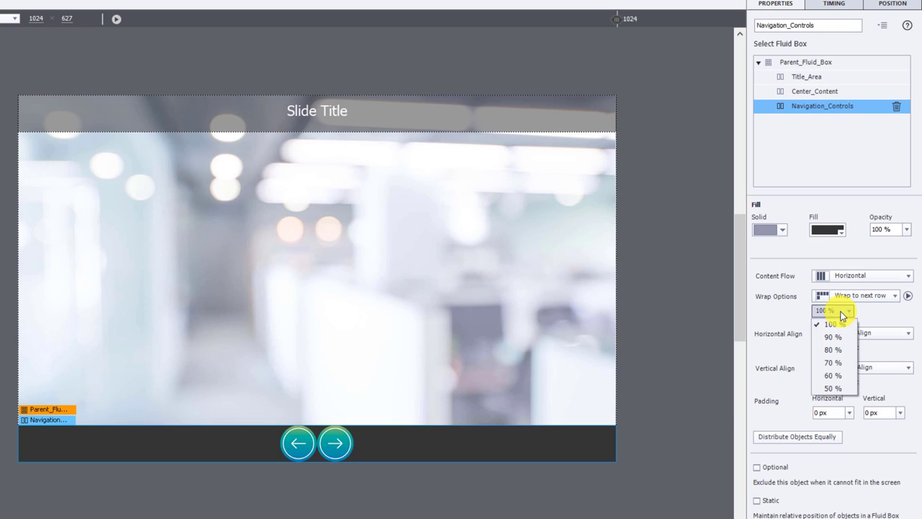
{"action": "left_click", "coordinate": [832, 336]}
{"action": "left_click", "coordinate": [835, 310]}
{"action": "left_click", "coordinate": [838, 350]}
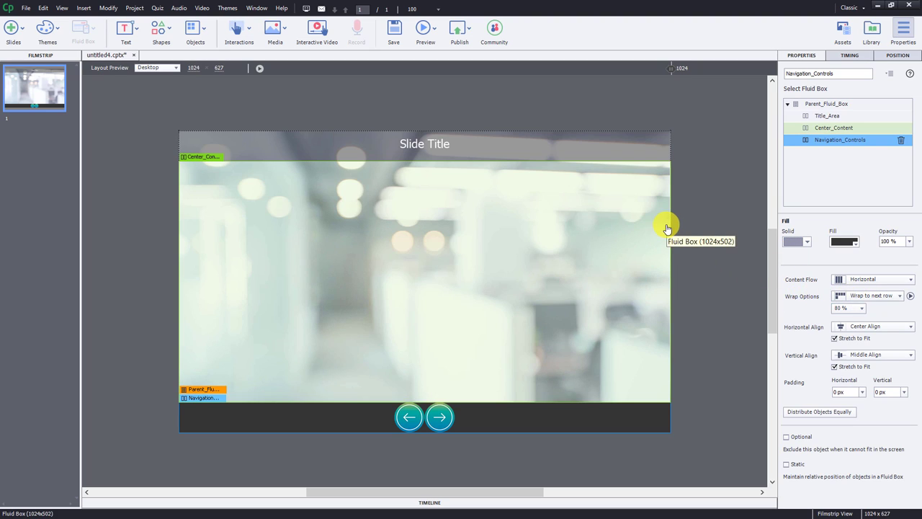
- Check the Enable WrapPoint option in the Defaults preferences and test the button wrapping by narrowing the layout preview to about 565 px
{"action": "left_click", "coordinate": [42, 8]}
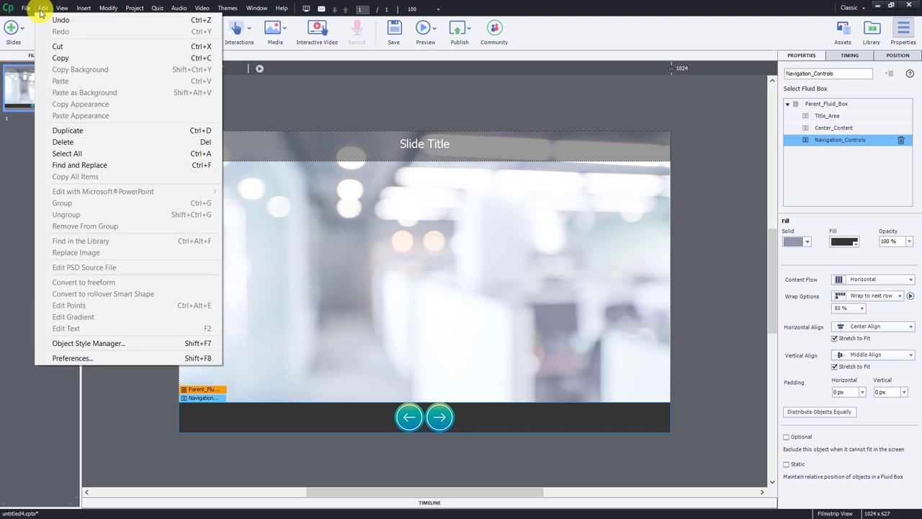
{"action": "left_click", "coordinate": [92, 356]}
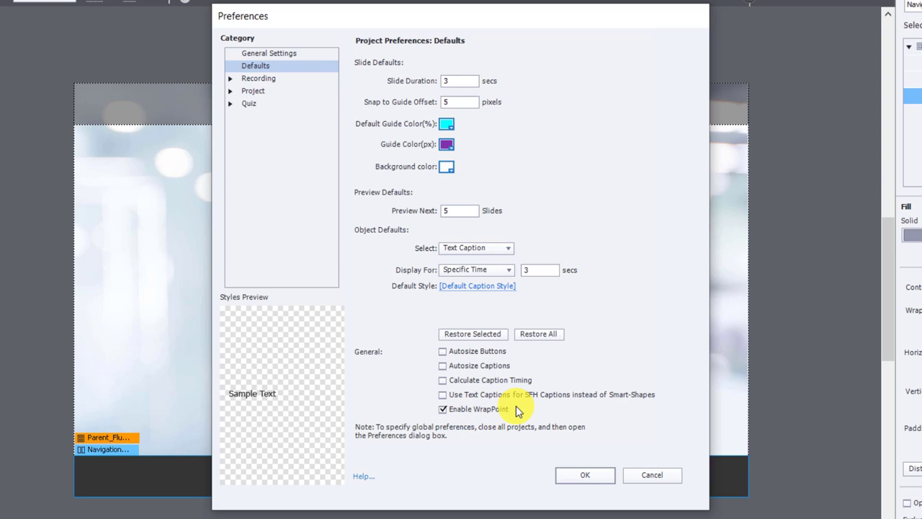
{"action": "left_click", "coordinate": [586, 476]}
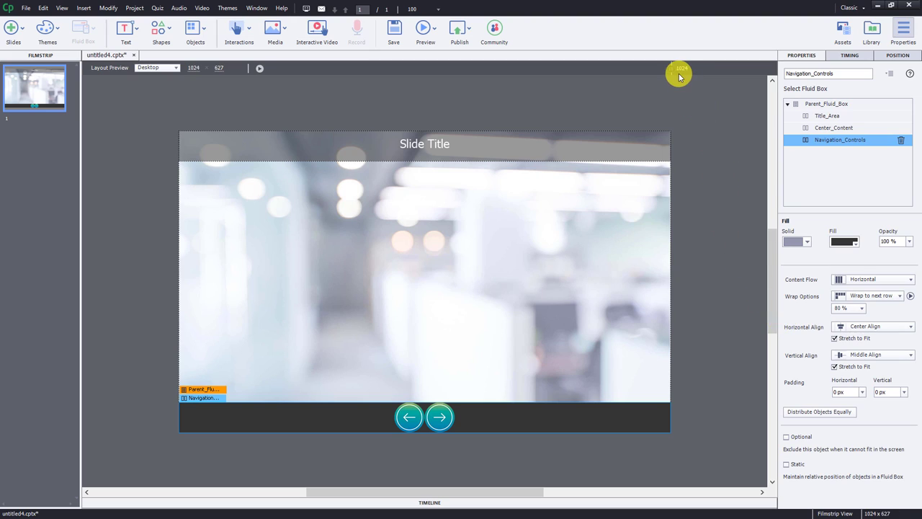
{"action": "left_click_drag", "start_coordinate": [670, 67], "coordinate": [449, 72]}
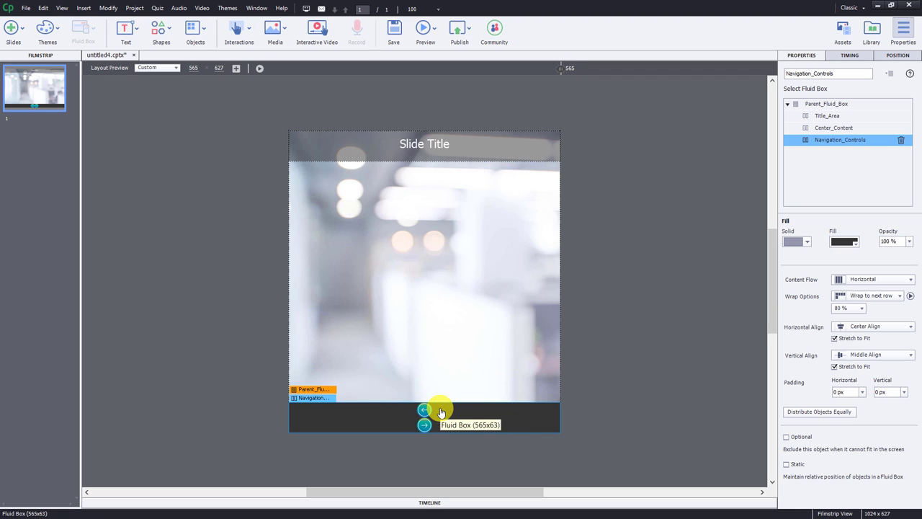
{"action": "mouse_move", "coordinate": [560, 67]}
{"action": "left_mouse_down"}
{"action": "mouse_move", "coordinate": [782, 45]}
{"action": "mouse_move", "coordinate": [793, 54]}
{"action": "left_mouse_up"}
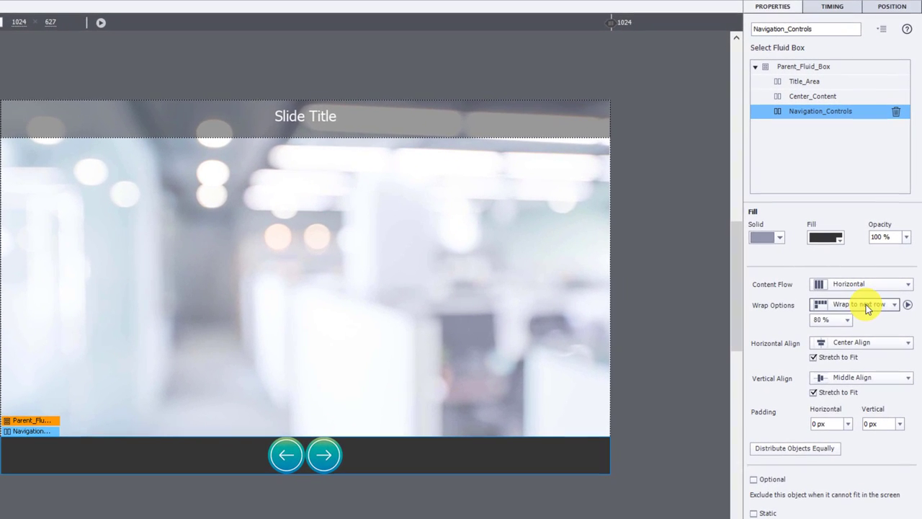
- Set Navigation_Controls to Squeeze in a row, check it at a 320 px preview width, and restore the Desktop preview
{"action": "left_click", "coordinate": [878, 298]}
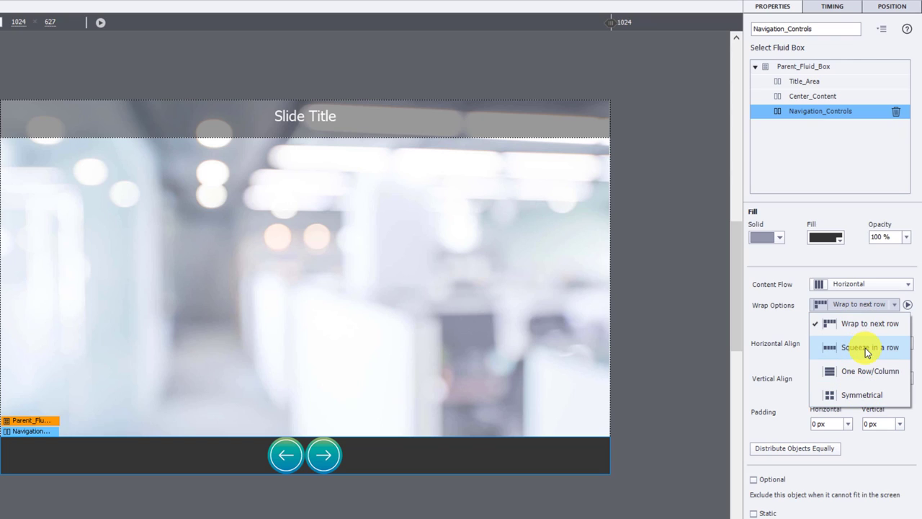
{"action": "left_click", "coordinate": [867, 348]}
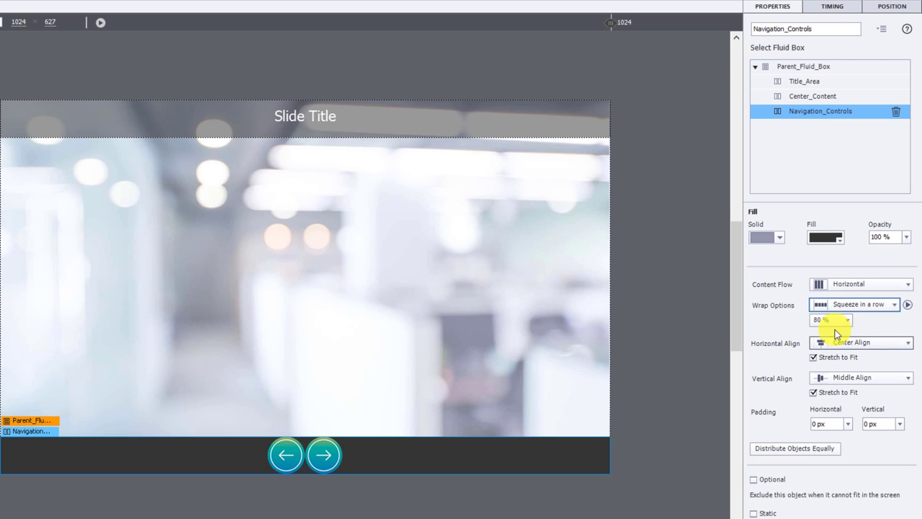
{"action": "left_click_drag", "start_coordinate": [611, 24], "coordinate": [119, 44]}
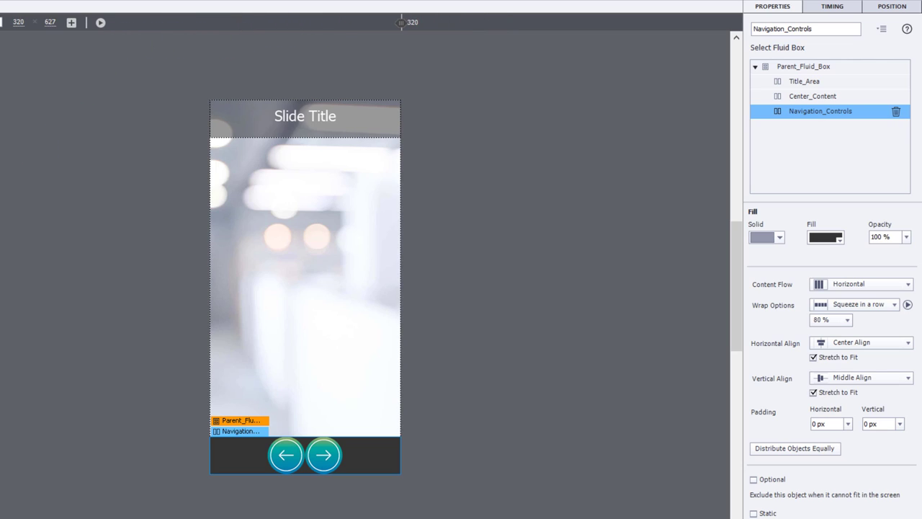
{"action": "left_click", "coordinate": [1, 22]}
{"action": "left_click", "coordinate": [28, 32]}
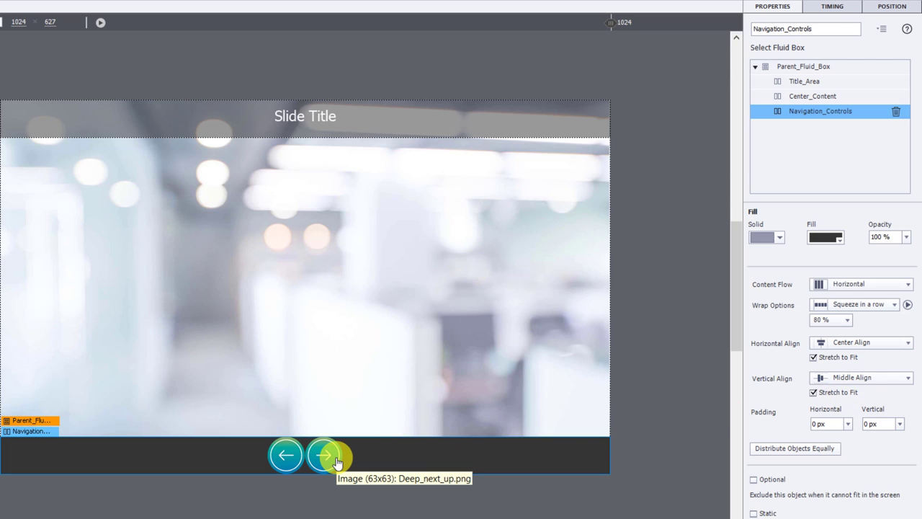
- Turn off Stretch to Fit for both the horizontal and vertical alignment of Navigation_Controls
{"action": "left_click", "coordinate": [829, 356]}
{"action": "left_click", "coordinate": [843, 394]}
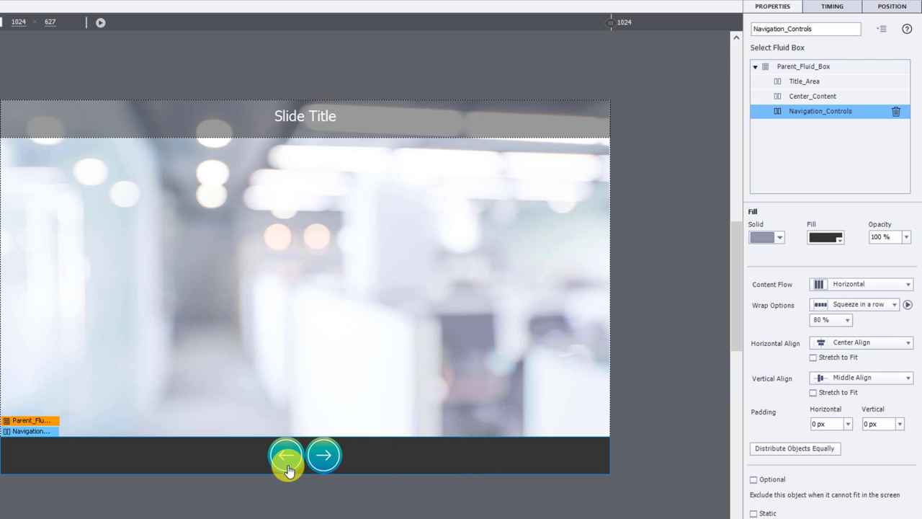
- Try Left Align and Right Align for the navigation buttons, and return them to Center Align with Middle Align vertically
{"action": "left_click", "coordinate": [839, 347]}
{"action": "left_click", "coordinate": [841, 361]}
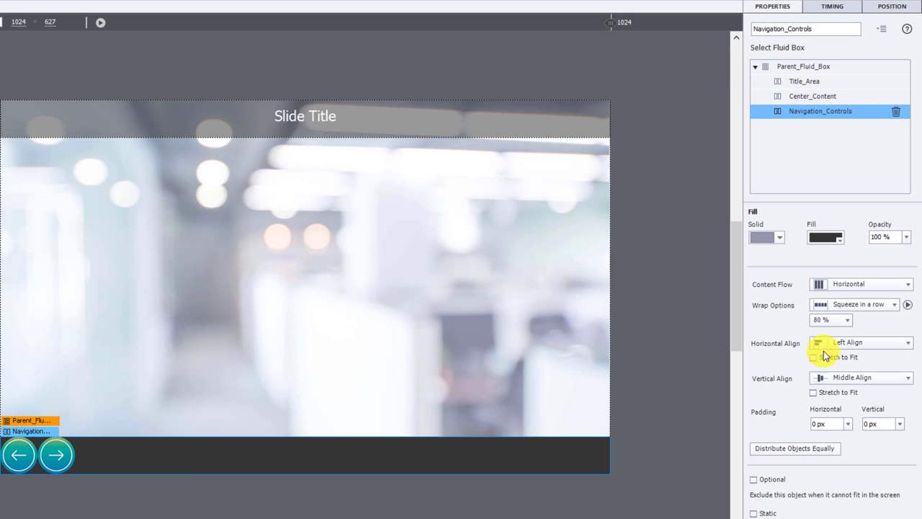
{"action": "left_click", "coordinate": [845, 343]}
{"action": "left_click", "coordinate": [860, 408]}
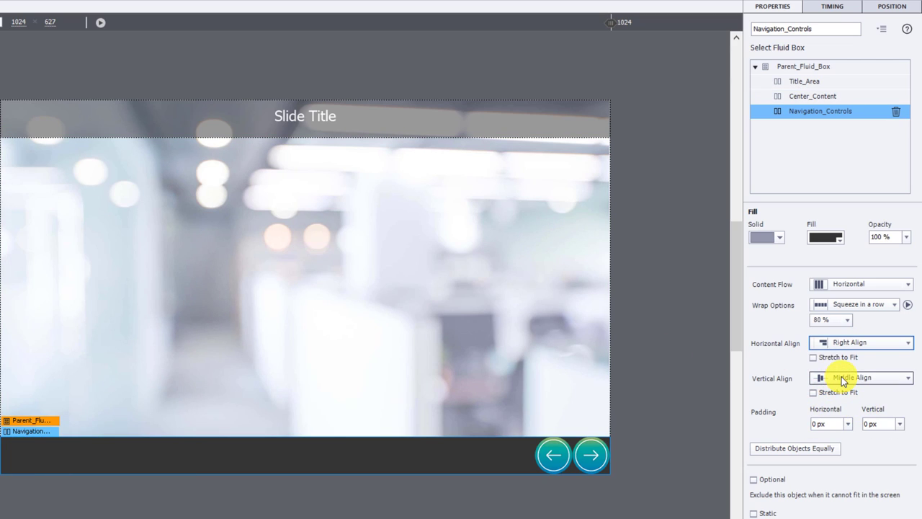
{"action": "left_click", "coordinate": [845, 379]}
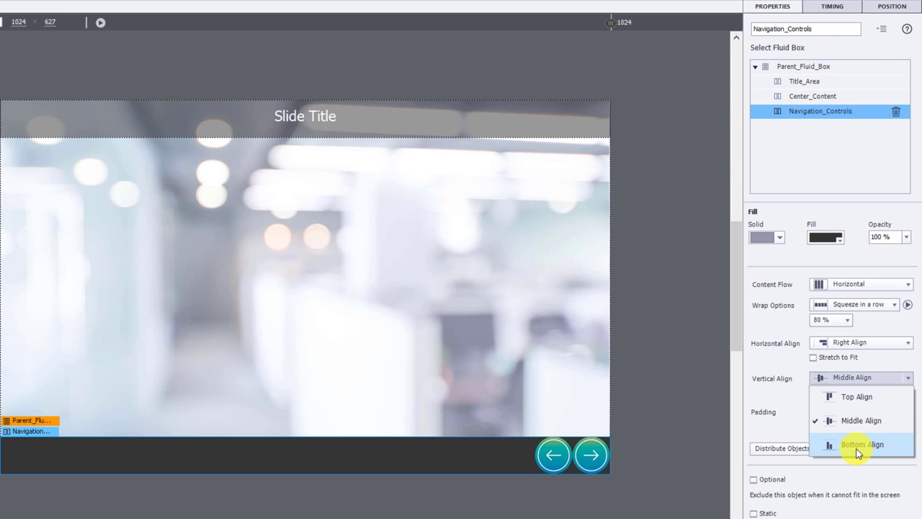
{"action": "left_click", "coordinate": [778, 368]}
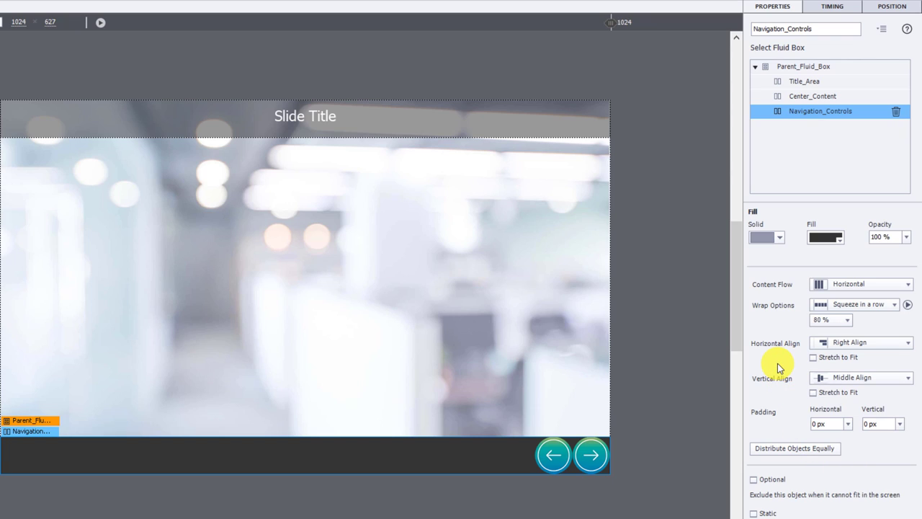
{"action": "left_click", "coordinate": [848, 345]}
{"action": "left_click", "coordinate": [856, 387]}
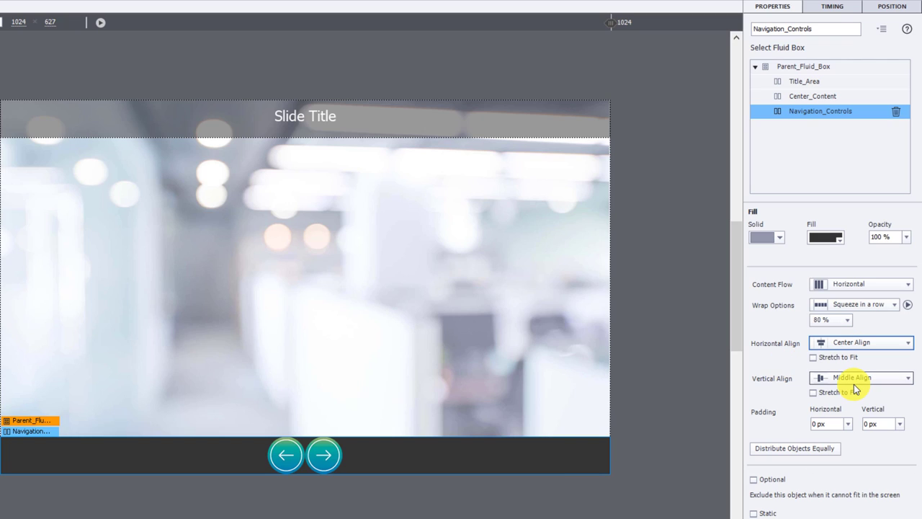
{"action": "left_click", "coordinate": [836, 378]}
{"action": "left_click", "coordinate": [843, 422]}
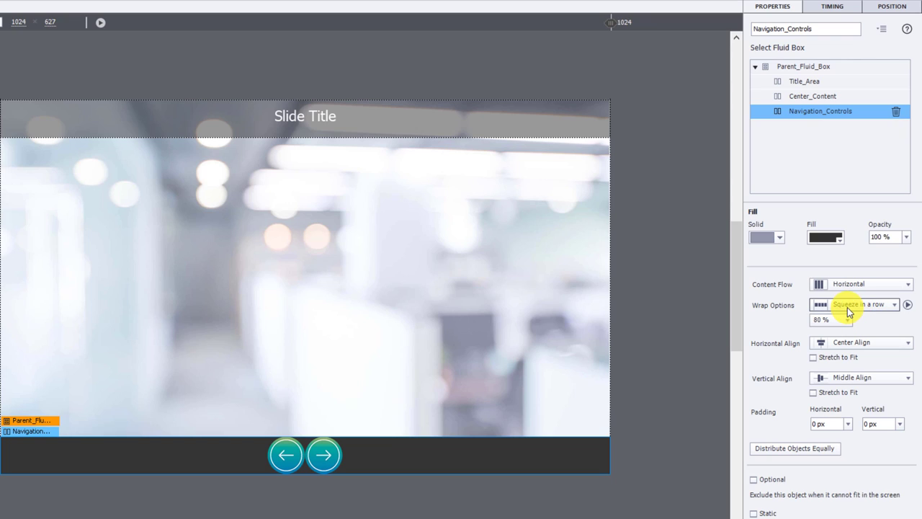
- Try Space in Between for the navigation buttons' horizontal alignment and settle on Space Around
{"action": "left_click", "coordinate": [848, 343]}
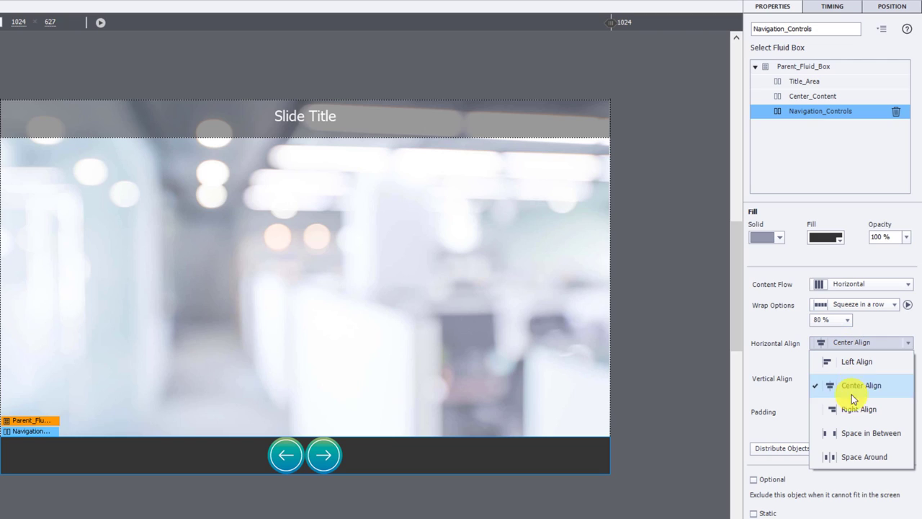
{"action": "key", "text": "Escape"}
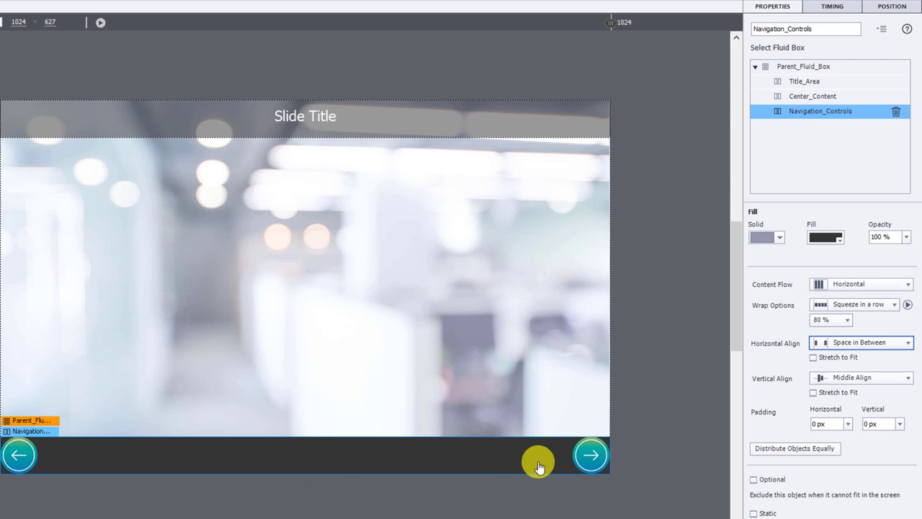
{"action": "left_click", "coordinate": [19, 453]}
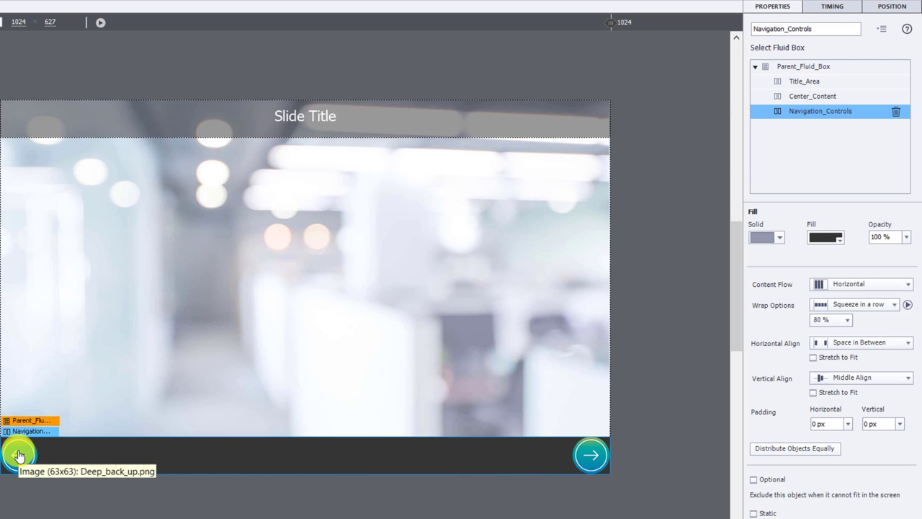
{"action": "left_click", "coordinate": [862, 344]}
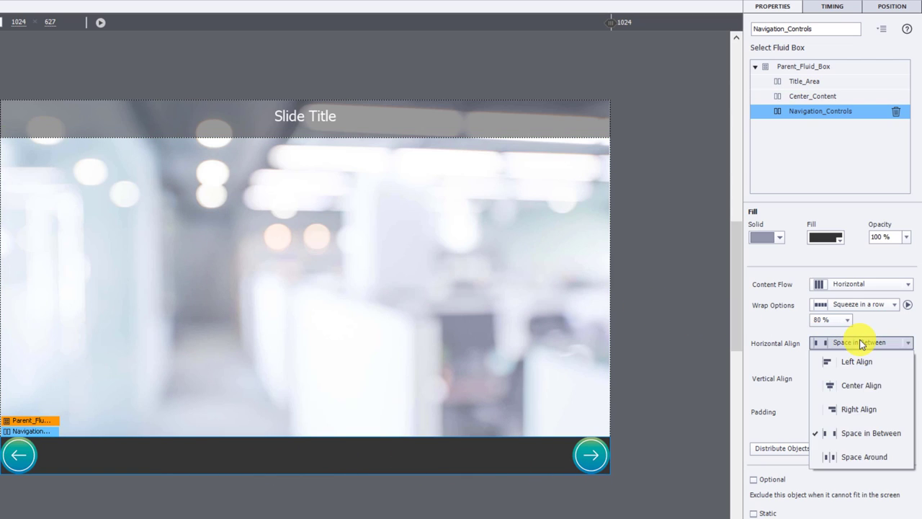
{"action": "left_click", "coordinate": [868, 457]}
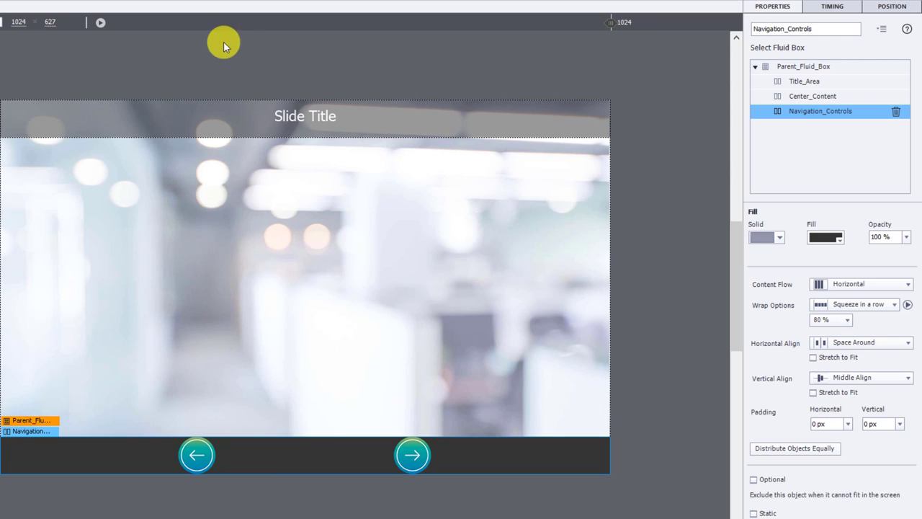
- Check the button spacing in the 360 x 567 phone layout preview and return to the Desktop preview
{"action": "left_click", "coordinate": [3, 21]}
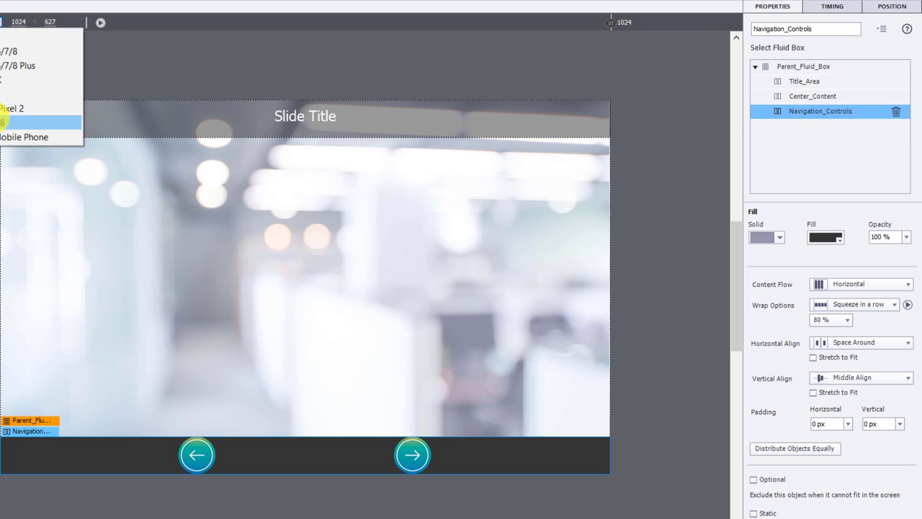
{"action": "left_click", "coordinate": [3, 123]}
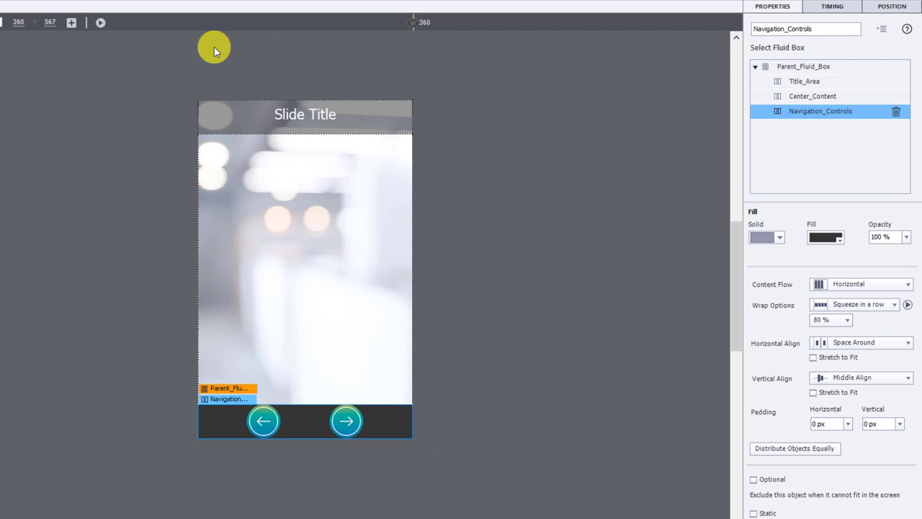
{"action": "left_click", "coordinate": [4, 22]}
{"action": "key", "text": "Return"}
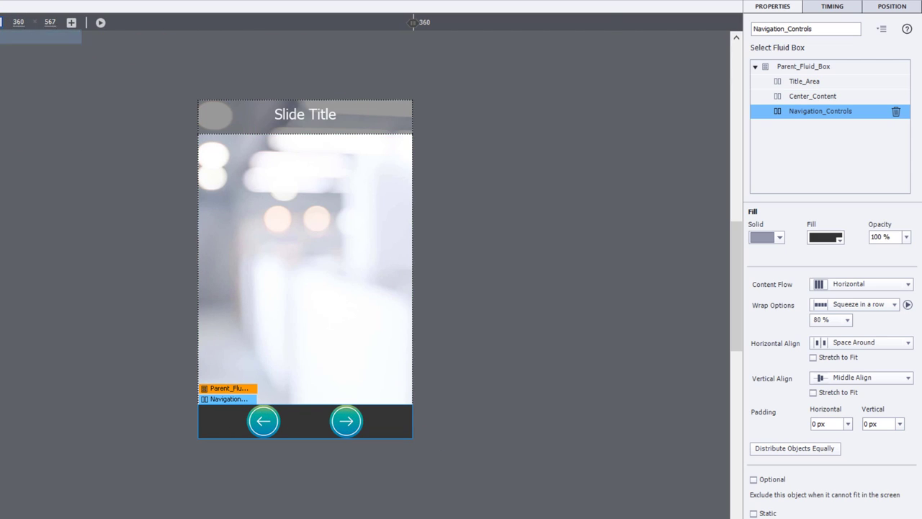
- Insert the first full-length Irene character as a high-resolution image in Center_Content and check it at narrower preview widths
{"action": "left_click", "coordinate": [352, 266]}
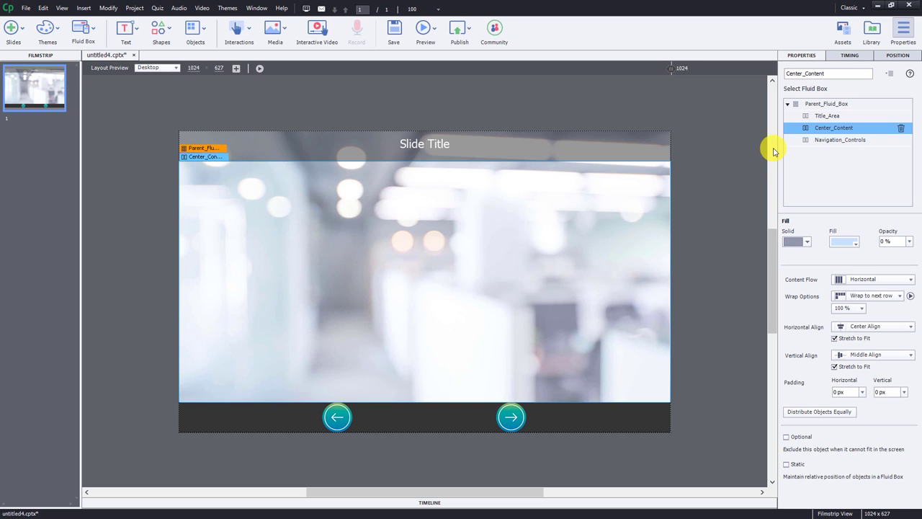
{"action": "left_click", "coordinate": [844, 34]}
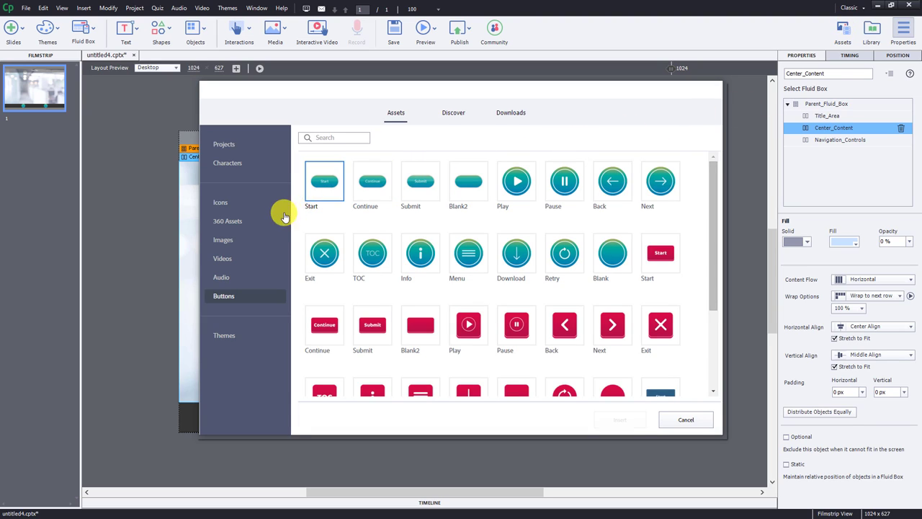
{"action": "left_click", "coordinate": [234, 164]}
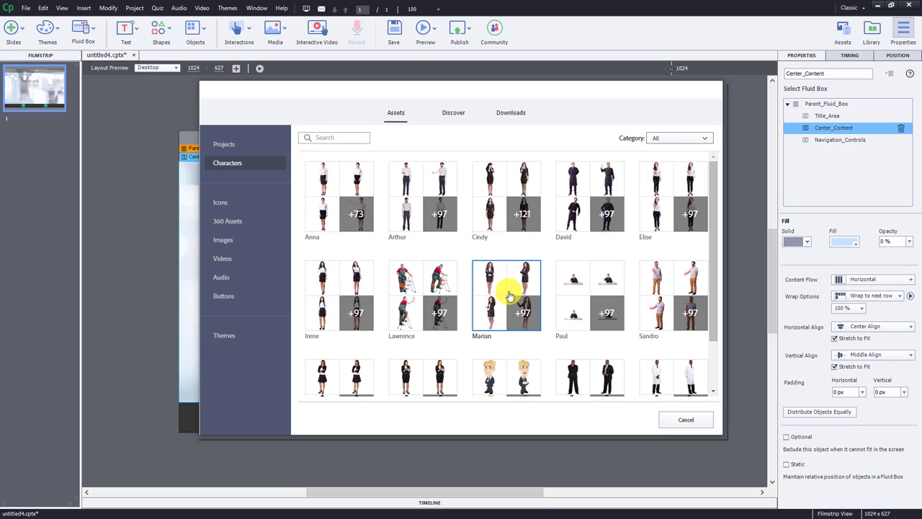
{"action": "left_click", "coordinate": [333, 298]}
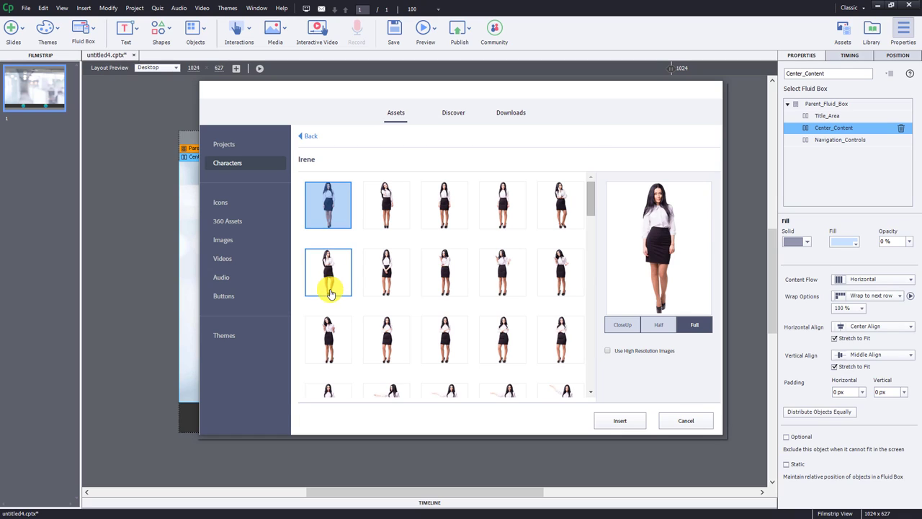
{"action": "left_click", "coordinate": [608, 351]}
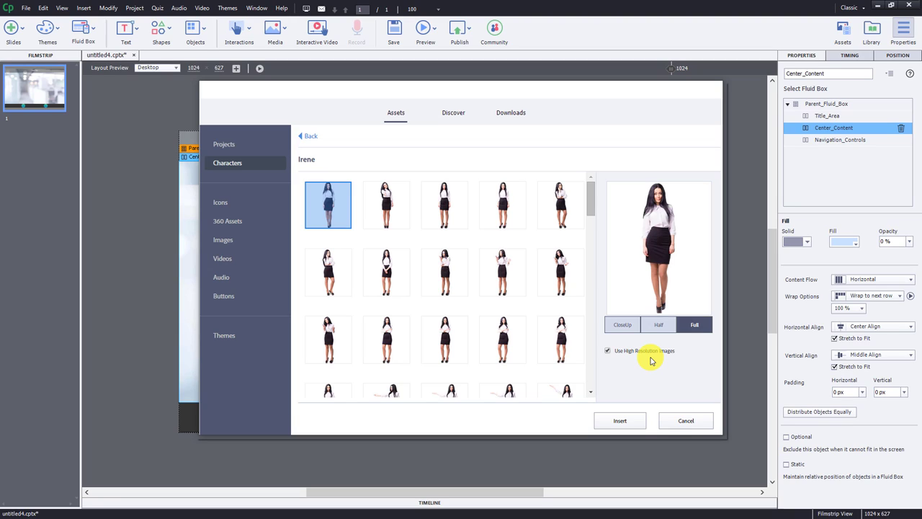
{"action": "left_click", "coordinate": [623, 424]}
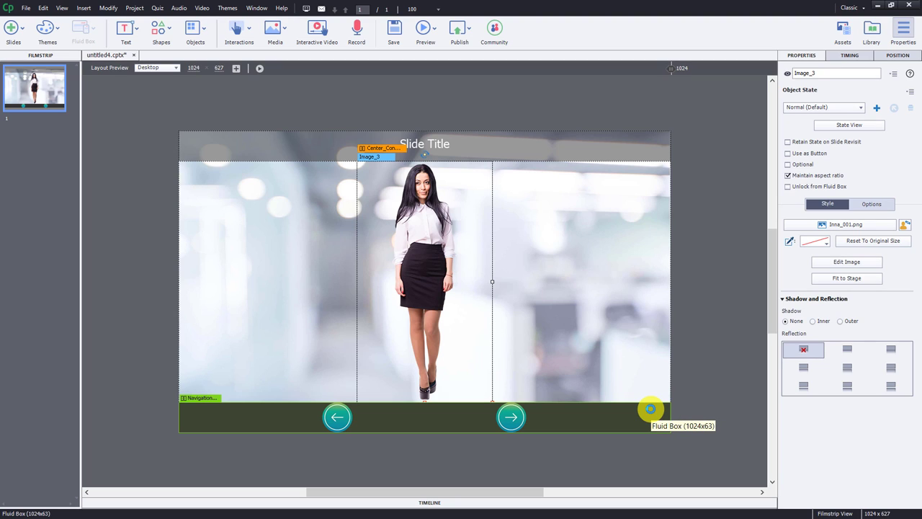
{"action": "left_click_drag", "start_coordinate": [673, 68], "coordinate": [288, 91]}
{"action": "left_click_drag", "start_coordinate": [188, 96], "coordinate": [706, 70]}
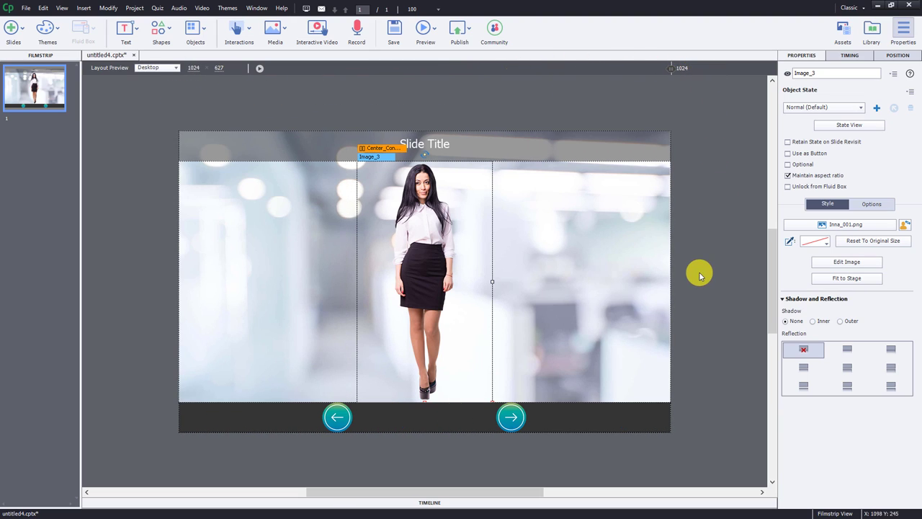
- Add a text caption to Center_Content with a paragraph starting "Lorem ipsum dolor sit amet, consectetur adipiscing elit" and align its text to the top
{"action": "left_click", "coordinate": [576, 278]}
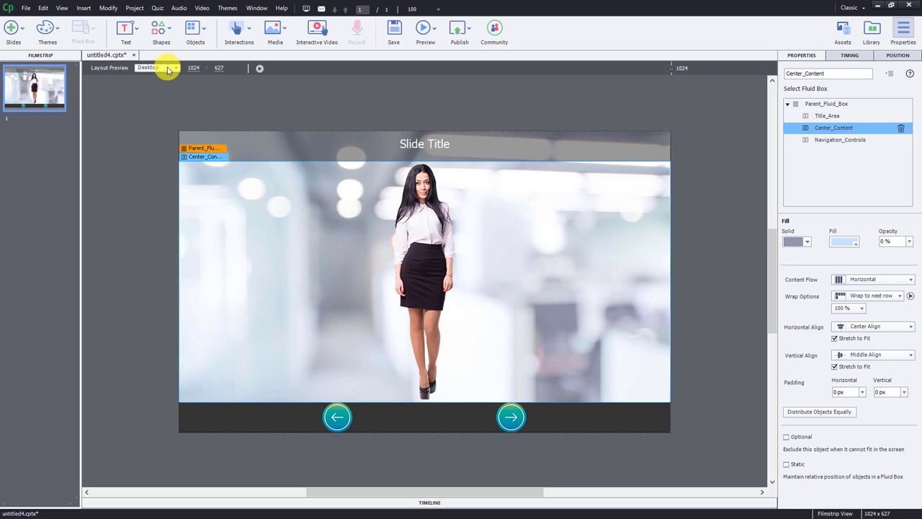
{"action": "left_click", "coordinate": [137, 38]}
{"action": "left_click", "coordinate": [124, 58]}
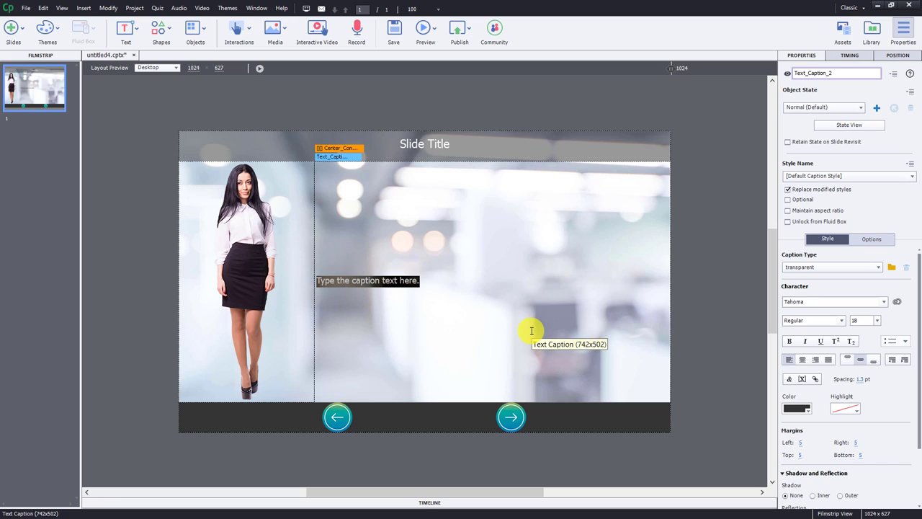
{"action": "type", "text": "Lorem ipsum dolor sit amet, consectetur adipiscing elit. Suspendisse eleifend, ipsum consectetur tempor aliquam, purus metus consectetur ligula, non convallis erat mauris a dolor. Aenean mollis convallis nisl et consequat. Proin interdum tortor nec euismod cursus. Nam nibh nisi, iaculis ac tristique at, aliquam vel diam."}
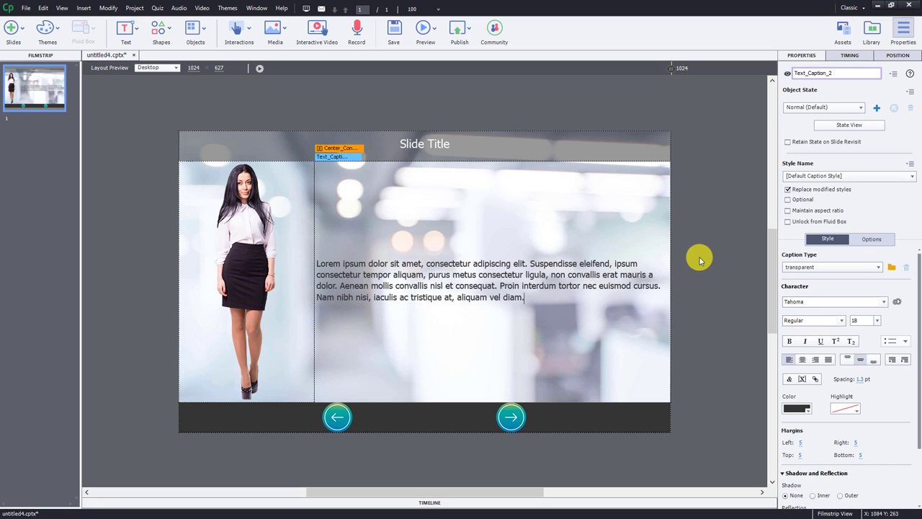
{"action": "left_click", "coordinate": [848, 360]}
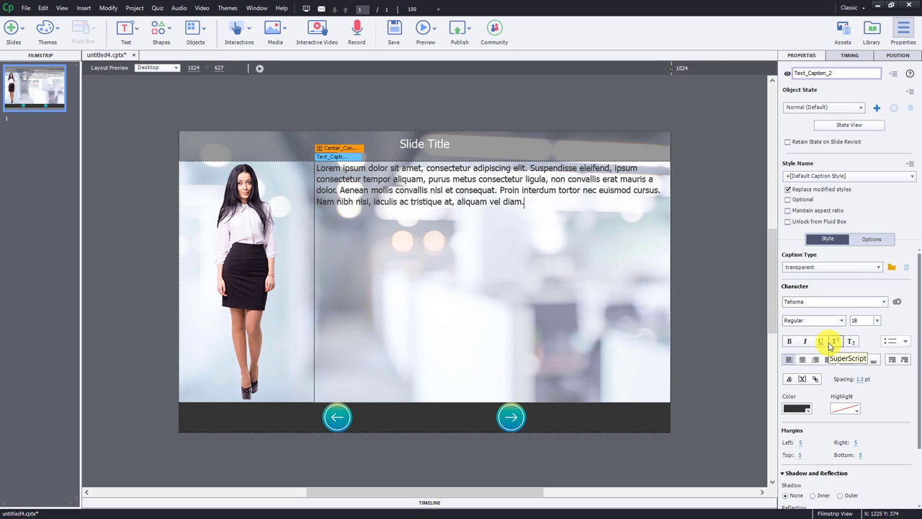
- Narrow the layout preview to 642 px to examine how the character and caption wrap within Center_Content
{"action": "mouse_move", "coordinate": [673, 68]}
{"action": "left_mouse_down"}
{"action": "mouse_move", "coordinate": [440, 70]}
{"action": "mouse_move", "coordinate": [599, 67]}
{"action": "left_mouse_up"}
{"action": "left_click_drag", "start_coordinate": [522, 69], "coordinate": [490, 72]}
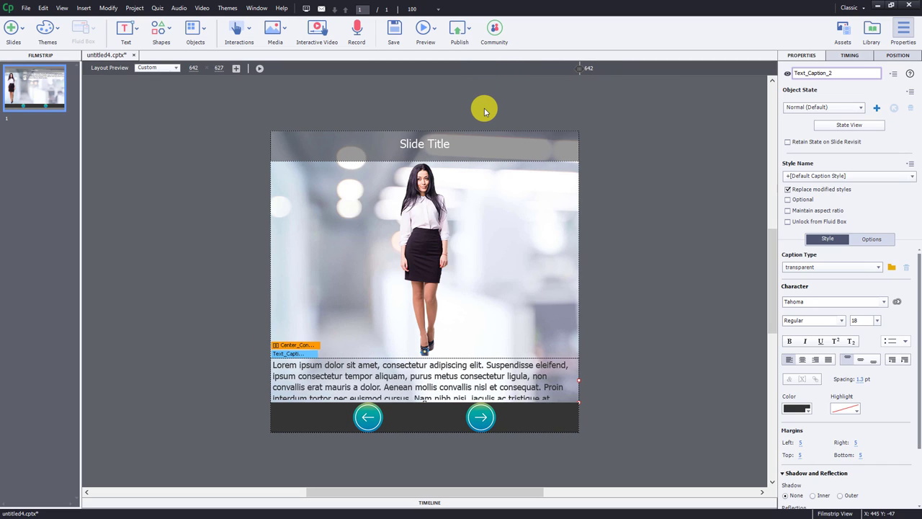
{"action": "left_click", "coordinate": [525, 243]}
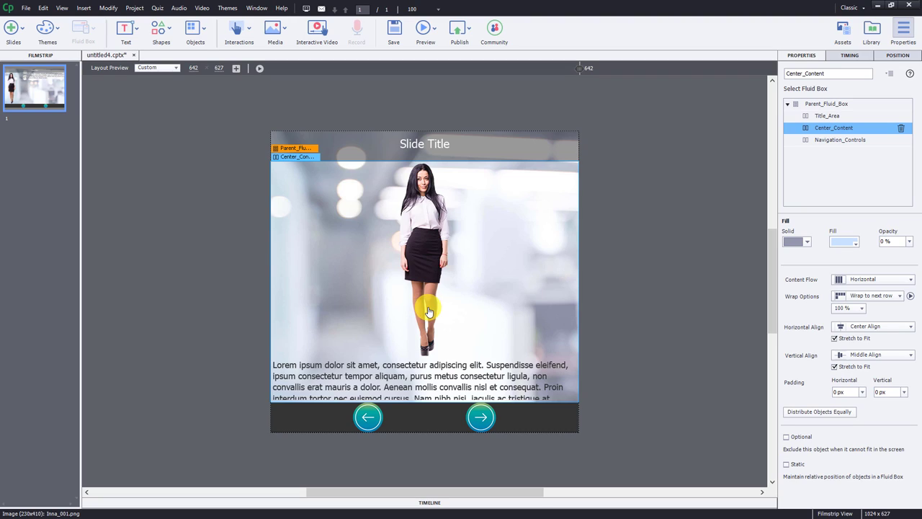
- Make the character image Optional and test the layout at narrower widths before returning the preview to 1024 px
{"action": "left_click", "coordinate": [435, 228]}
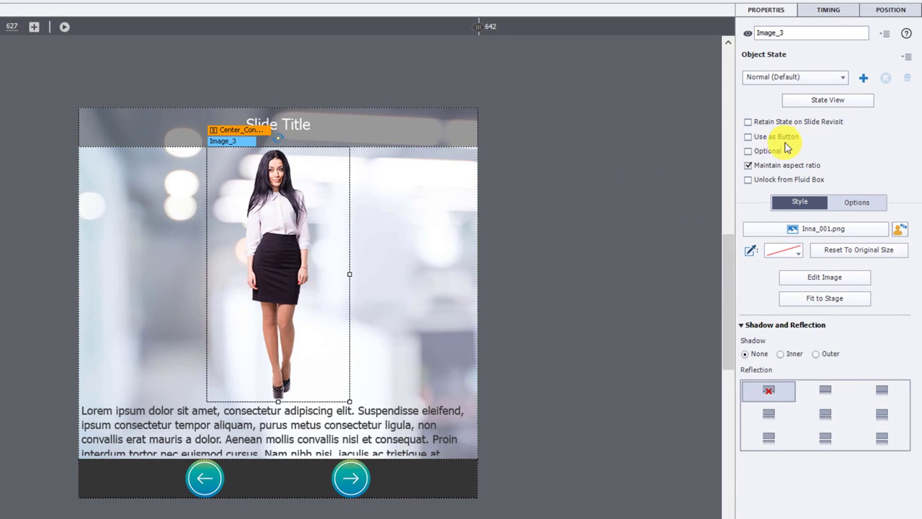
{"action": "left_click", "coordinate": [748, 152]}
{"action": "left_click_drag", "start_coordinate": [478, 27], "coordinate": [245, 35]}
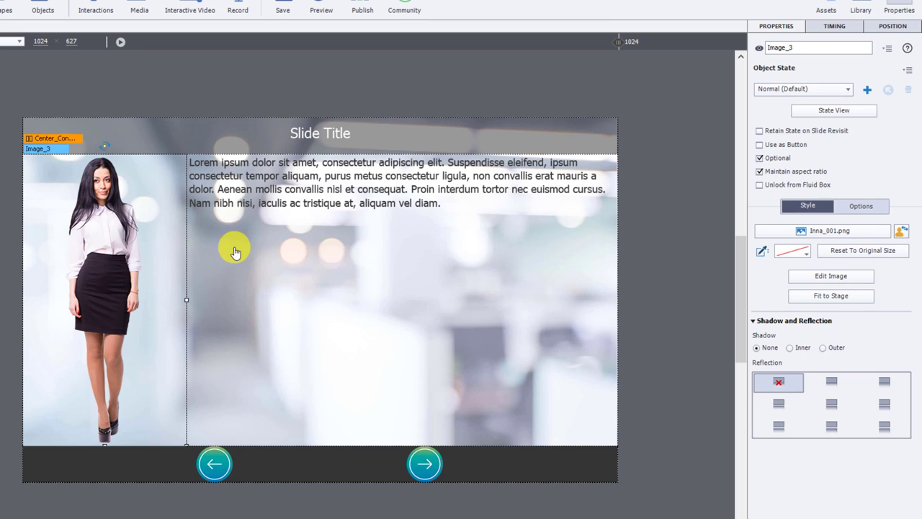
- Set Center_Content's wrapping to Squeeze in a row at 70 % and check the layout down to 320 px wide
{"action": "left_click", "coordinate": [52, 140]}
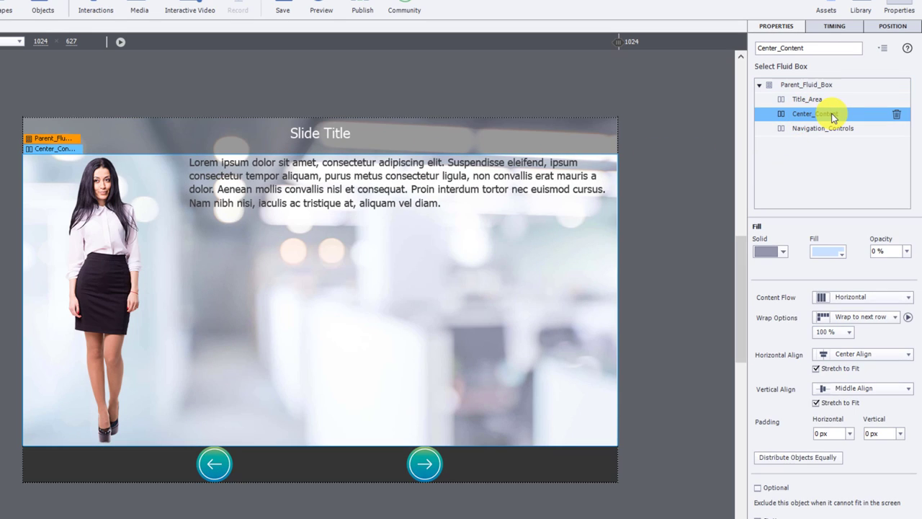
{"action": "left_click", "coordinate": [846, 323]}
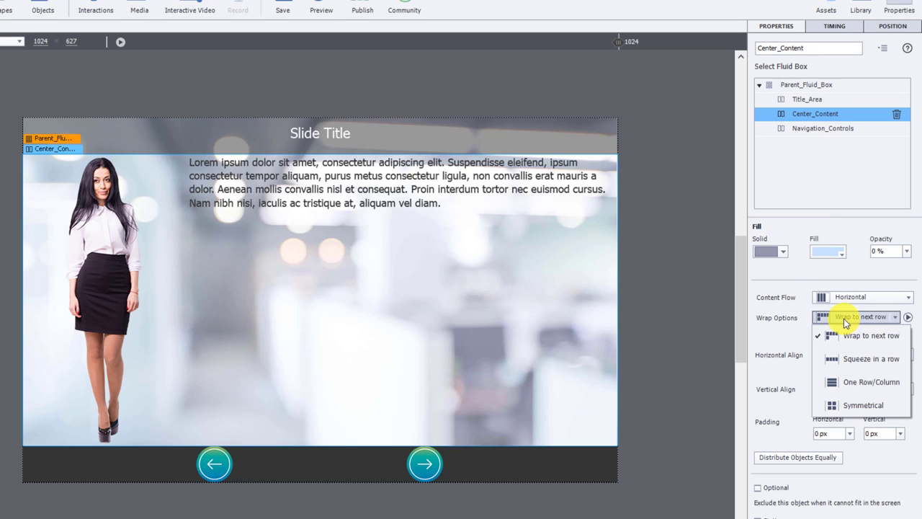
{"action": "left_click", "coordinate": [851, 359]}
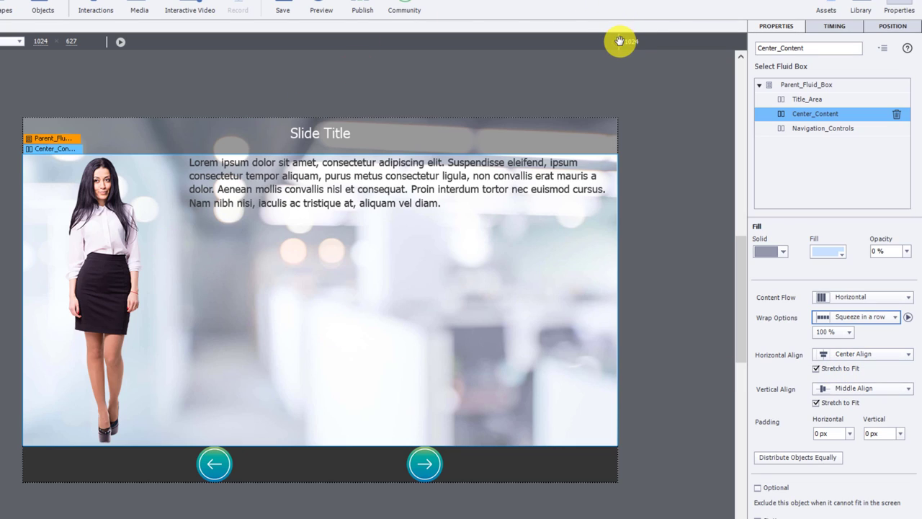
{"action": "left_click", "coordinate": [835, 333]}
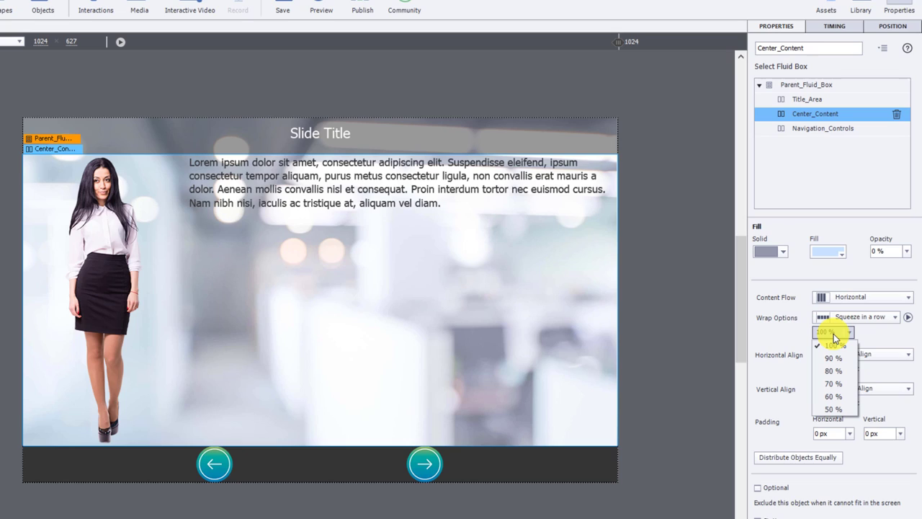
{"action": "left_click", "coordinate": [843, 384]}
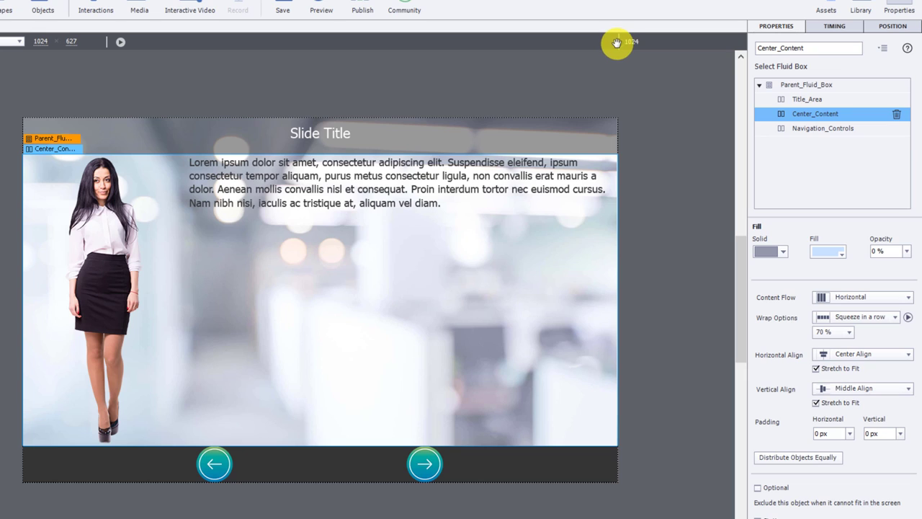
{"action": "left_click_drag", "start_coordinate": [619, 43], "coordinate": [133, 73]}
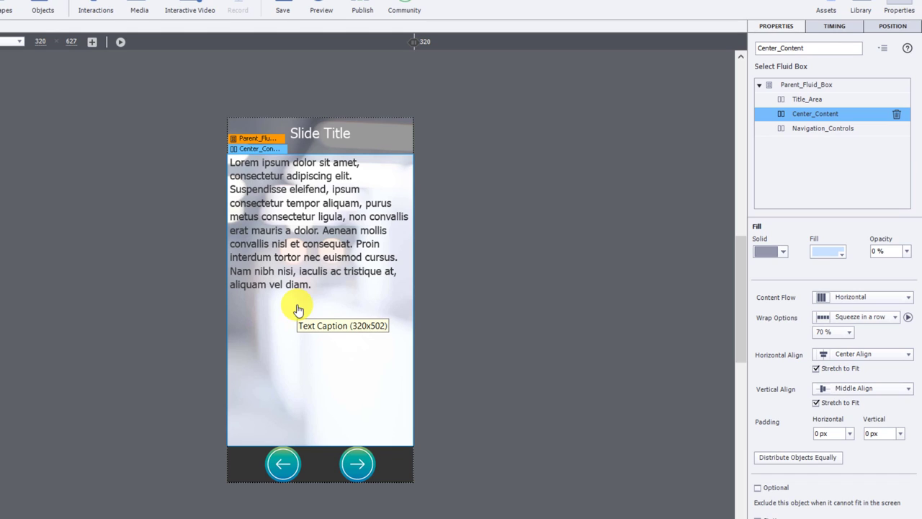
- Set both the horizontal and vertical padding of Center_Content to 20 px
{"action": "left_click", "coordinate": [297, 207]}
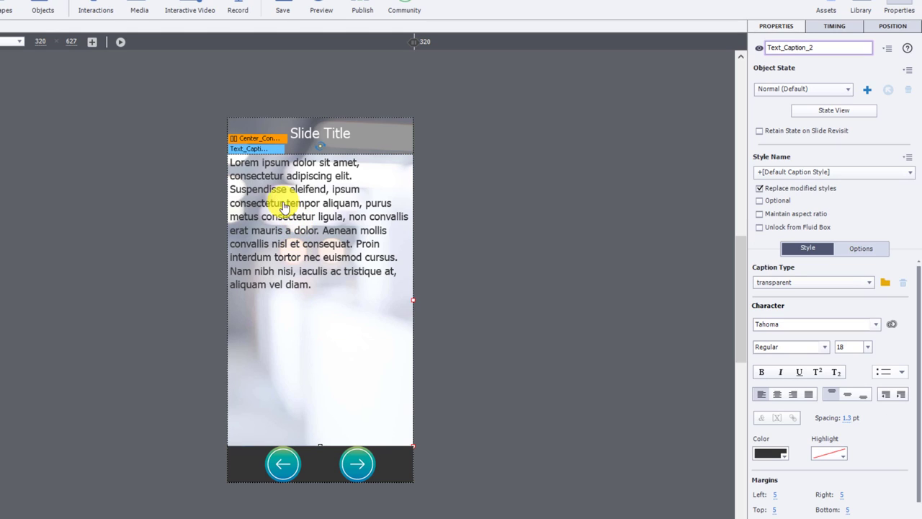
{"action": "left_click", "coordinate": [245, 139]}
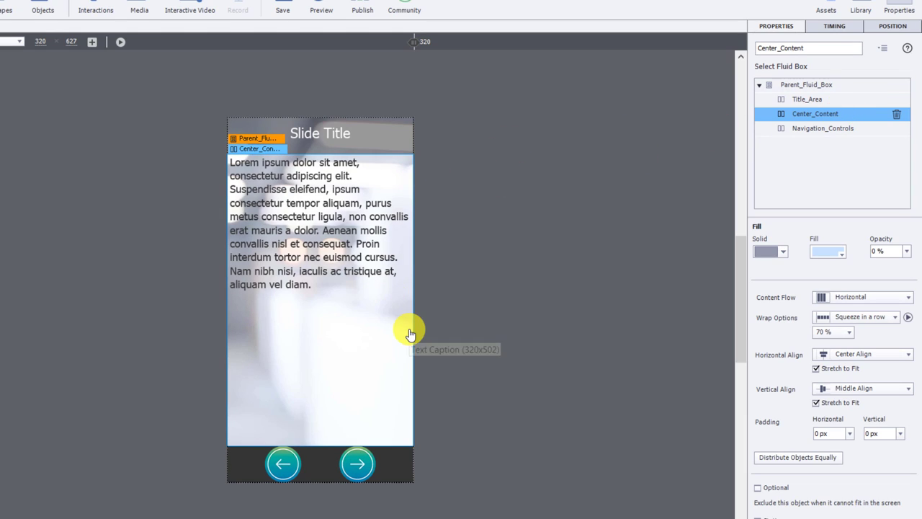
{"action": "left_click_drag", "start_coordinate": [832, 431], "coordinate": [778, 432]}
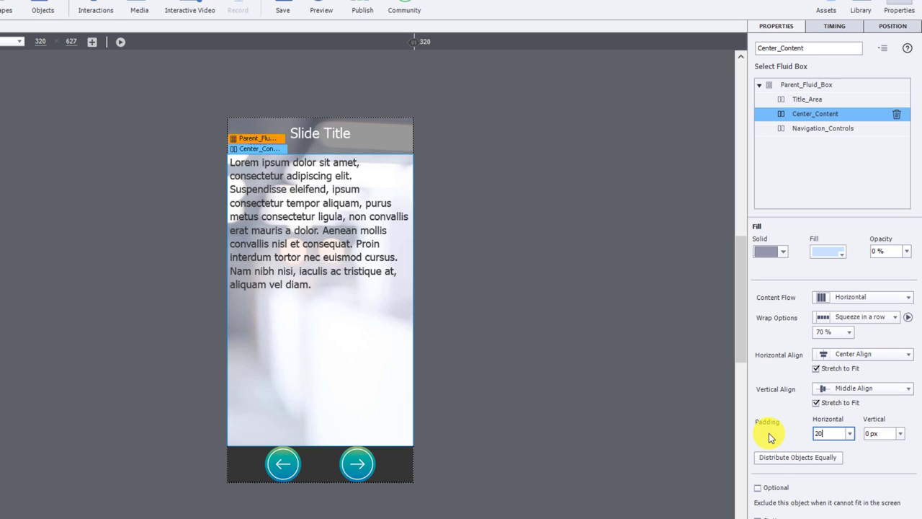
{"action": "key", "text": "Tab"}
{"action": "type", "text": "20"}
{"action": "key", "text": "Tab"}
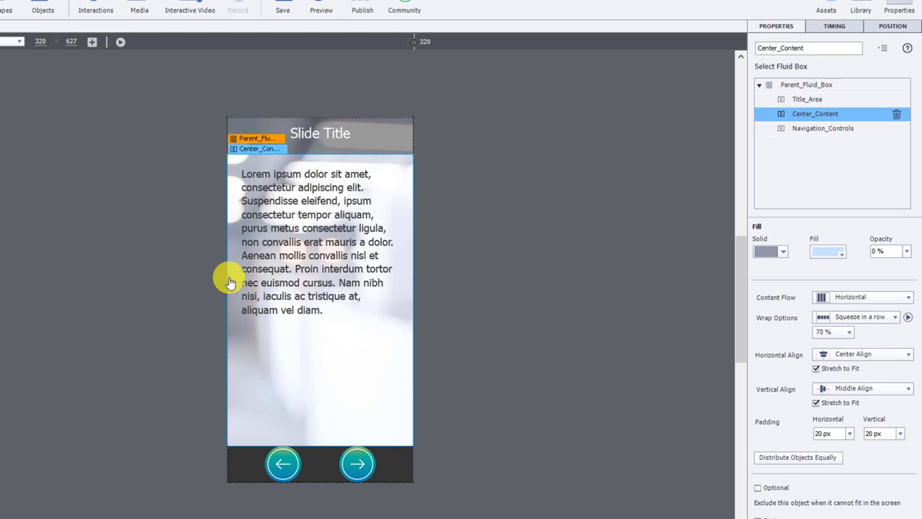
- Check the padded layout at 1024 and 907 px wide, and set Center_Content's vertical alignment to Bottom Align
{"action": "mouse_move", "coordinate": [412, 42]}
{"action": "left_mouse_down"}
{"action": "mouse_move", "coordinate": [665, 35]}
{"action": "mouse_move", "coordinate": [811, 6]}
{"action": "mouse_move", "coordinate": [854, 7]}
{"action": "left_mouse_up"}
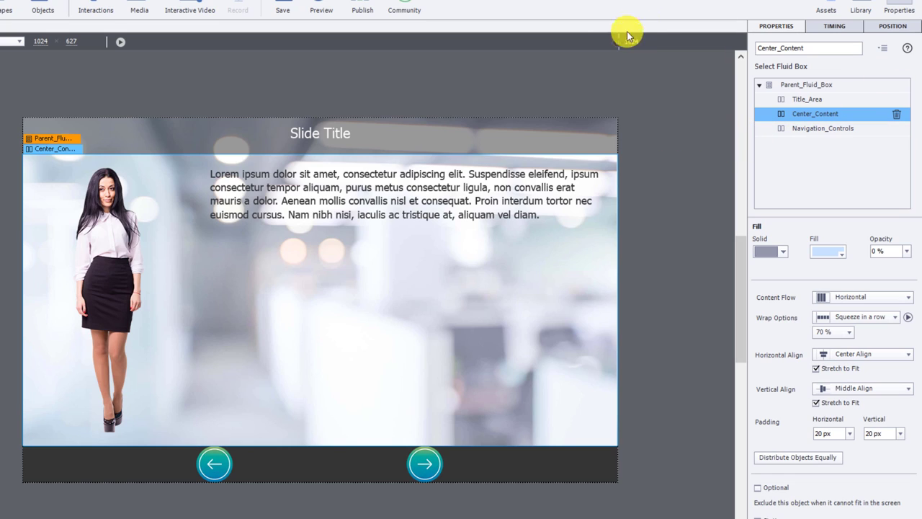
{"action": "mouse_move", "coordinate": [616, 41]}
{"action": "left_mouse_down"}
{"action": "mouse_move", "coordinate": [358, 50]}
{"action": "mouse_move", "coordinate": [584, 40]}
{"action": "left_mouse_up"}
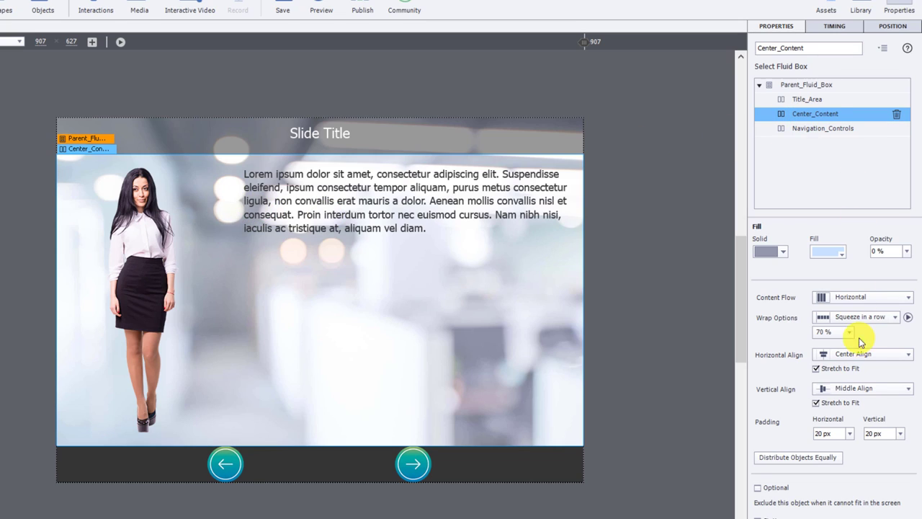
{"action": "left_click", "coordinate": [854, 390]}
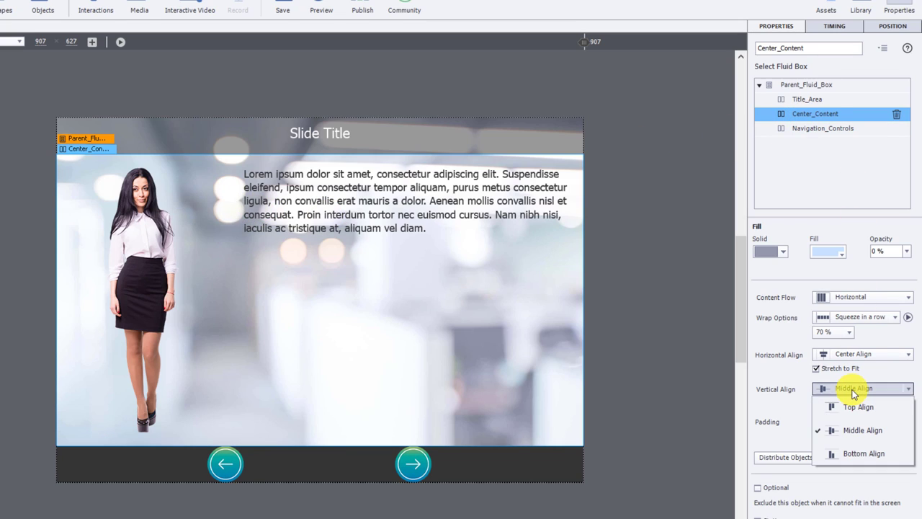
{"action": "left_click", "coordinate": [858, 453]}
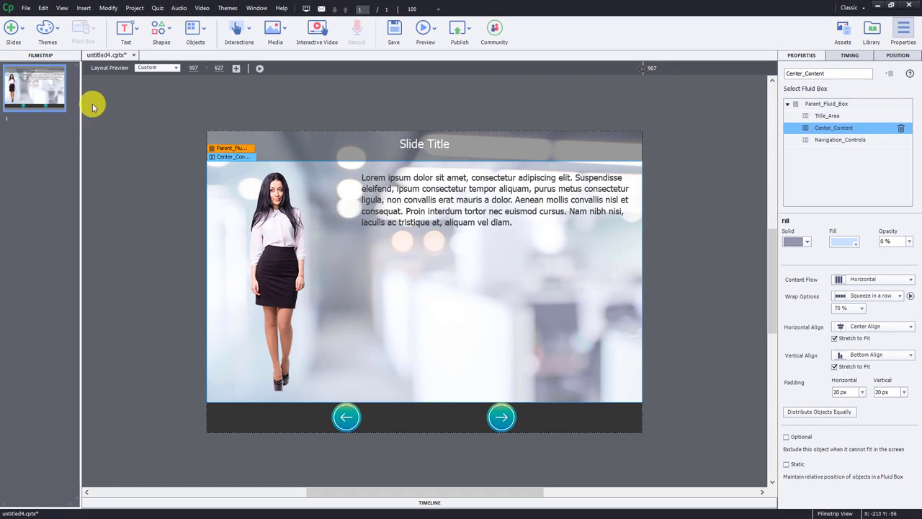
- Duplicate the slide and delete the text caption and character from the duplicate's Center_Content
{"action": "right_click", "coordinate": [38, 92]}
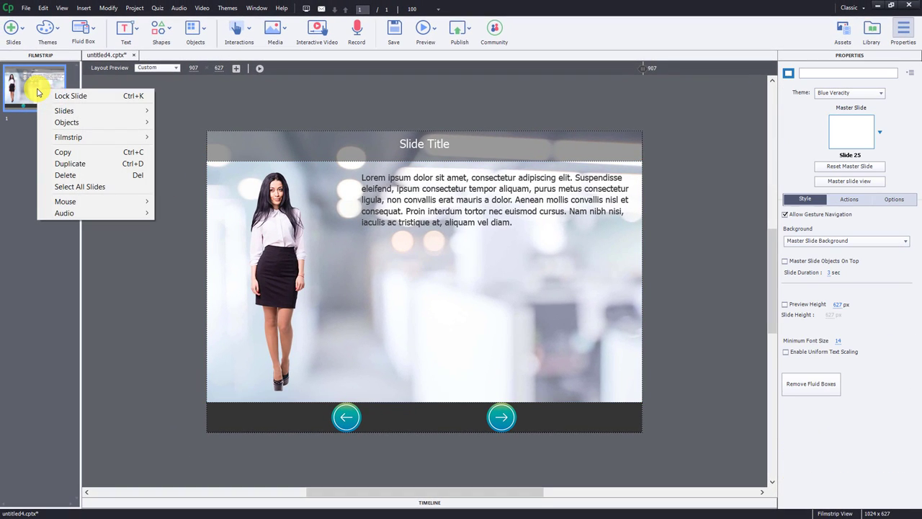
{"action": "left_click", "coordinate": [65, 167]}
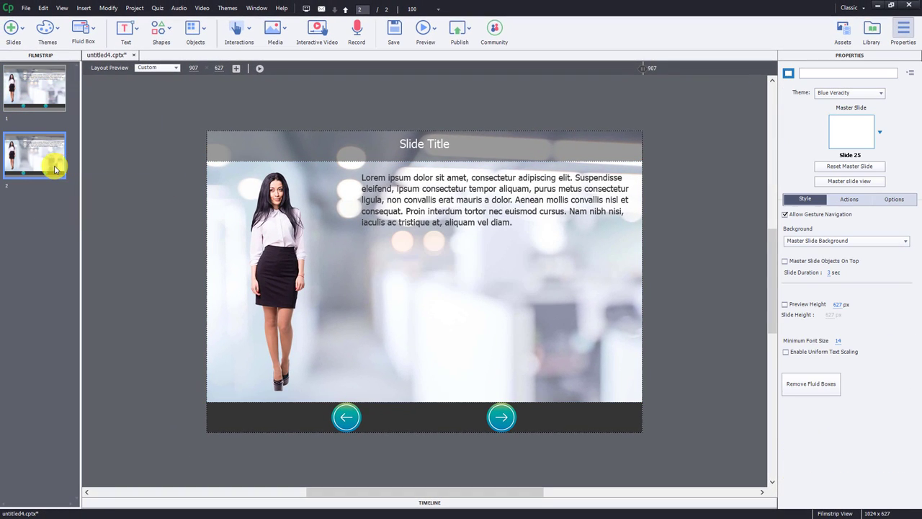
{"action": "left_click", "coordinate": [423, 213]}
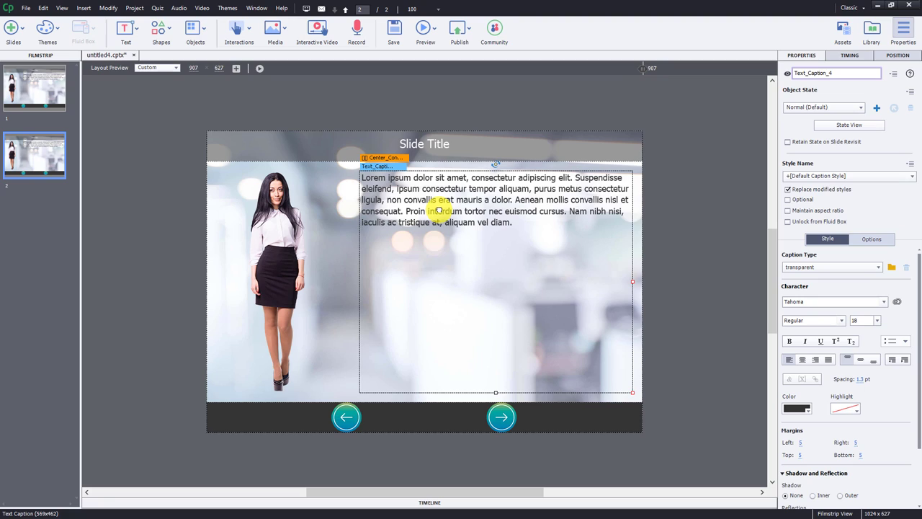
{"action": "left_click", "coordinate": [289, 244]}
{"action": "key", "text": "Delete"}
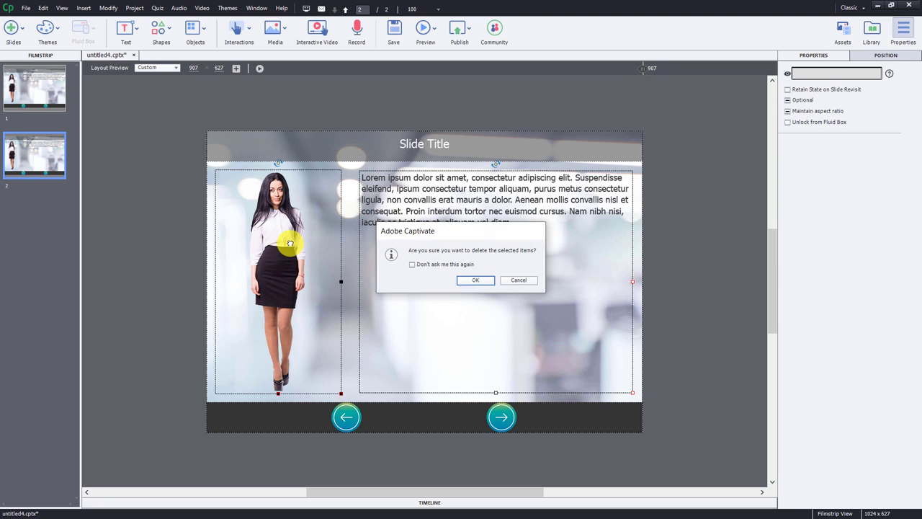
{"action": "key", "text": "Return"}
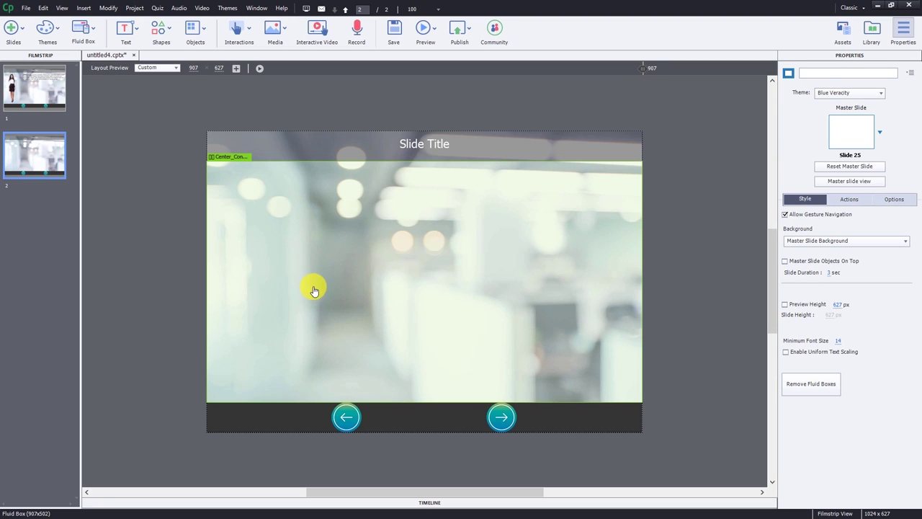
- Draw a five-pointed star about 191 × 200 px on the second slide and duplicate it to make four stars
{"action": "left_click", "coordinate": [306, 115]}
{"action": "left_click", "coordinate": [167, 34]}
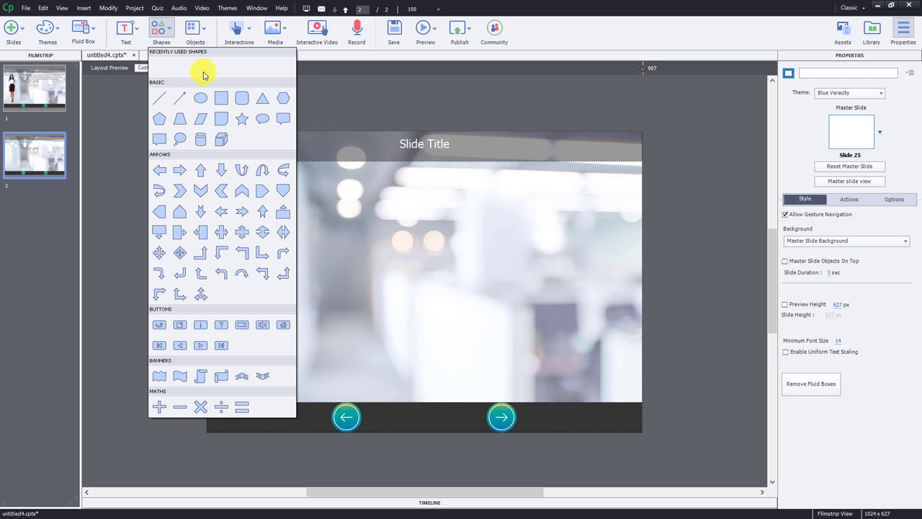
{"action": "left_click", "coordinate": [248, 102]}
{"action": "left_click_drag", "start_coordinate": [239, 235], "coordinate": [330, 322]}
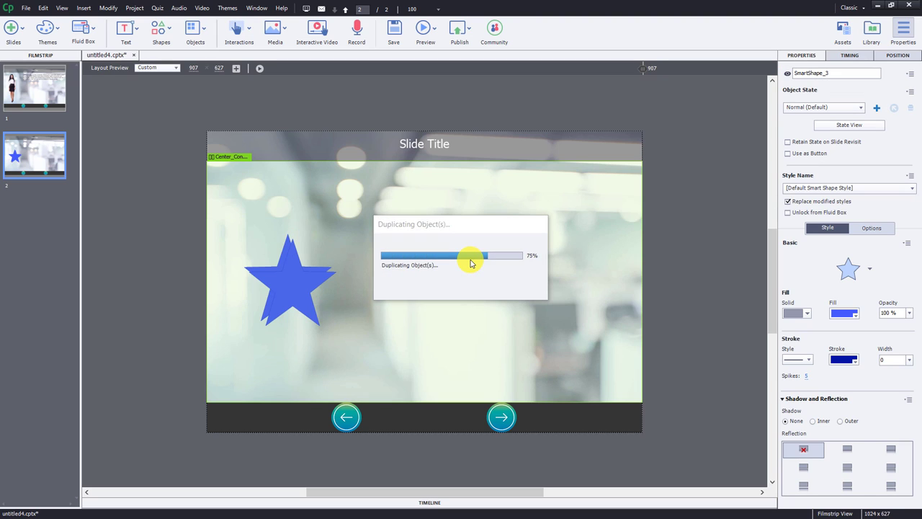
{"action": "key", "text": "ctrl+d"}
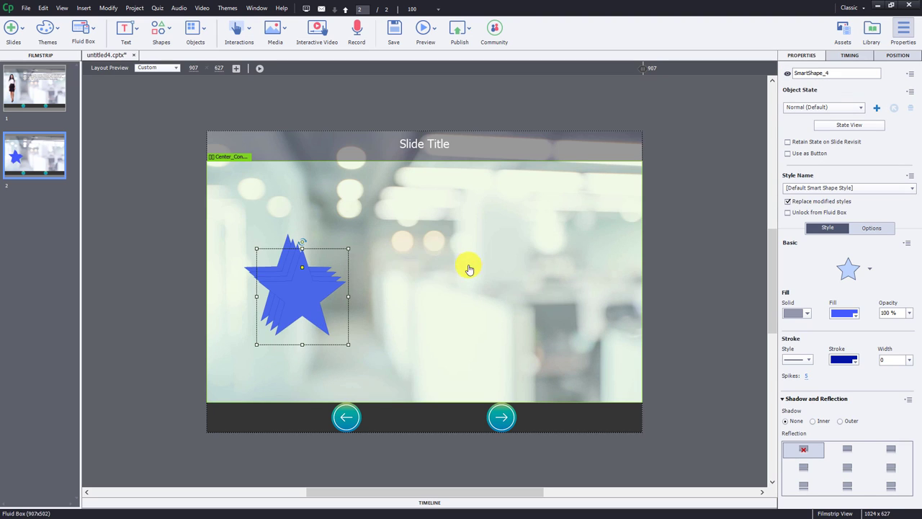
- Move all four stars into the Center_Content fluid box so they line up in one row
{"action": "left_click_drag", "start_coordinate": [171, 270], "coordinate": [339, 345]}
{"action": "left_click_drag", "start_coordinate": [296, 293], "coordinate": [354, 302]}
{"action": "left_click", "coordinate": [693, 243]}
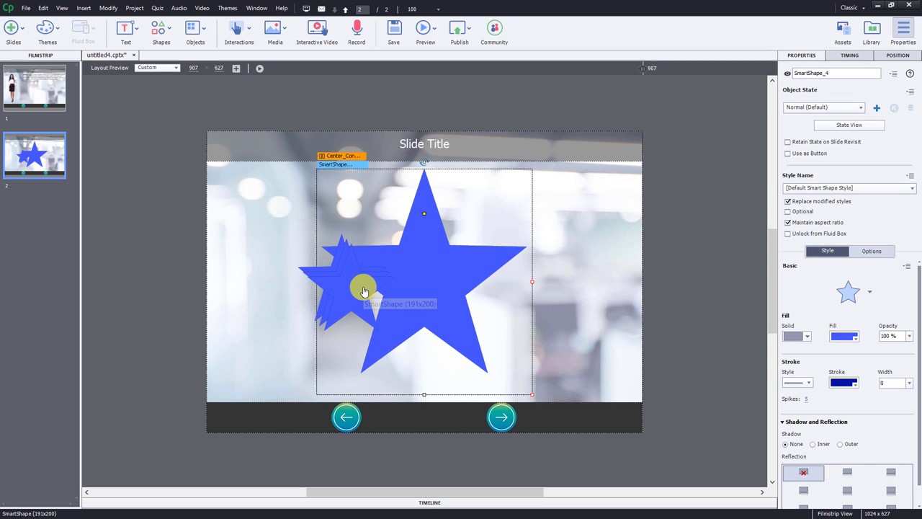
{"action": "left_click", "coordinate": [339, 288]}
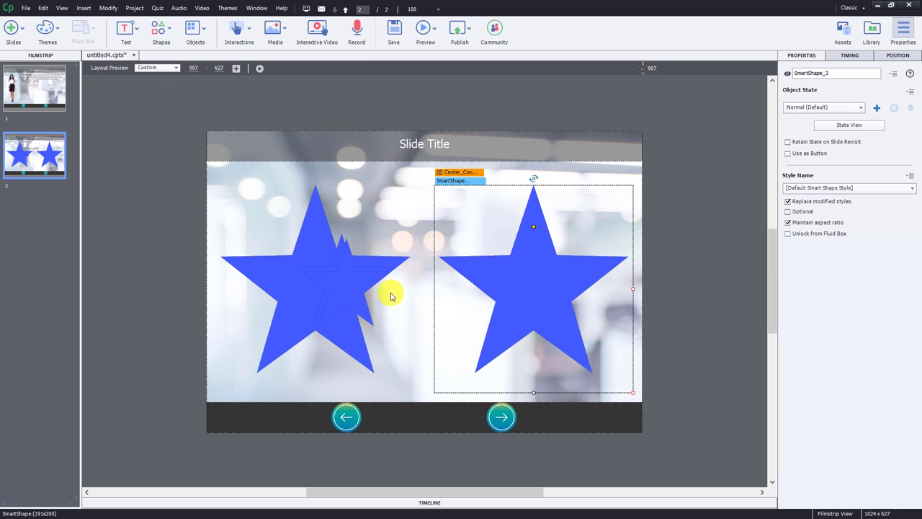
{"action": "left_click_drag", "start_coordinate": [393, 297], "coordinate": [354, 284]}
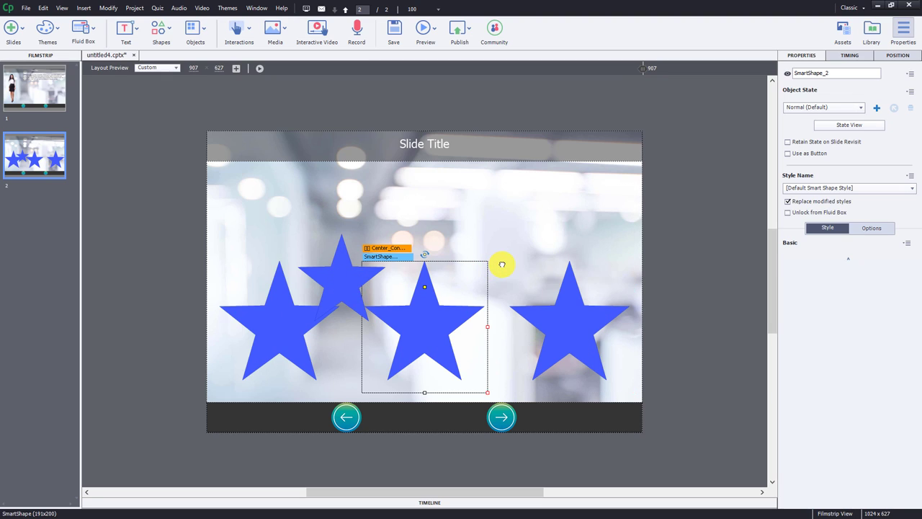
{"action": "left_click_drag", "start_coordinate": [502, 264], "coordinate": [500, 261]}
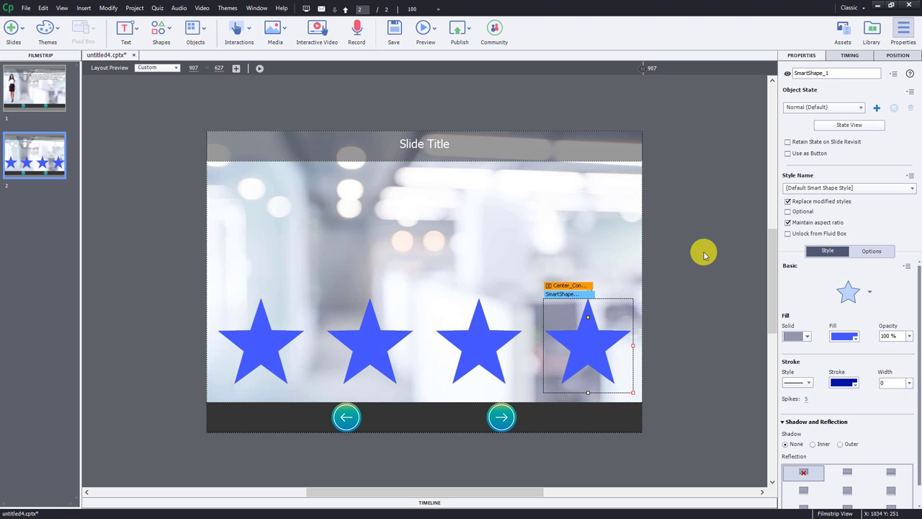
- Set the vertical alignment of the stars' Center_Content fluid box to Middle Align
{"action": "left_click", "coordinate": [572, 226]}
{"action": "left_click", "coordinate": [868, 354]}
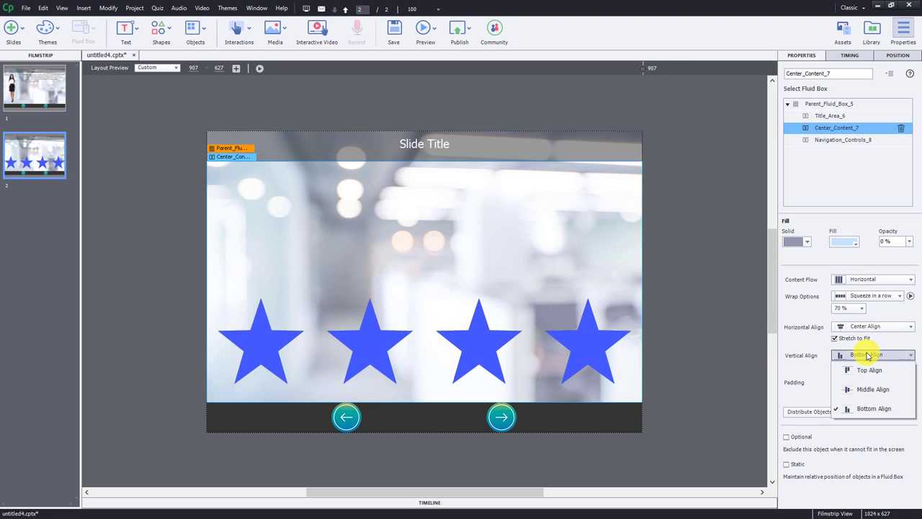
{"action": "left_click", "coordinate": [870, 390]}
- Enlarge the last star in the row with its aspect ratio maintained
{"action": "left_click", "coordinate": [586, 281]}
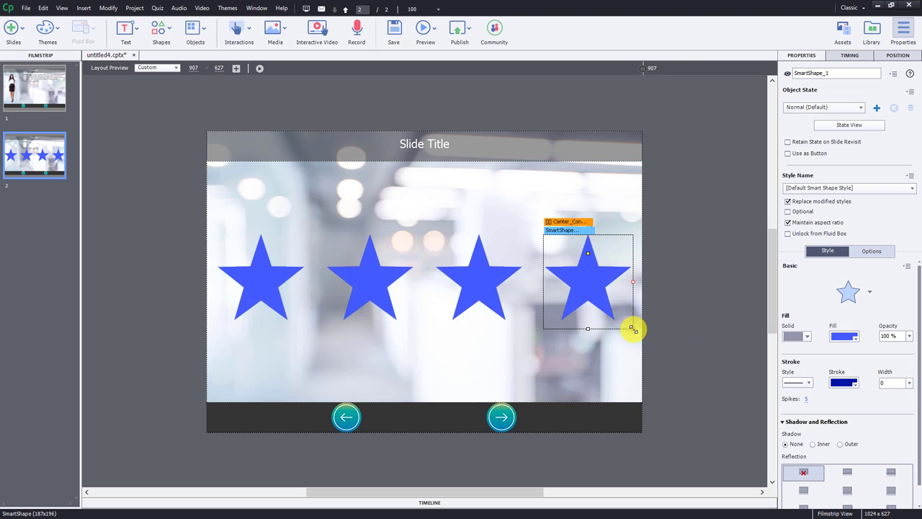
{"action": "left_click_drag", "start_coordinate": [632, 328], "coordinate": [667, 356]}
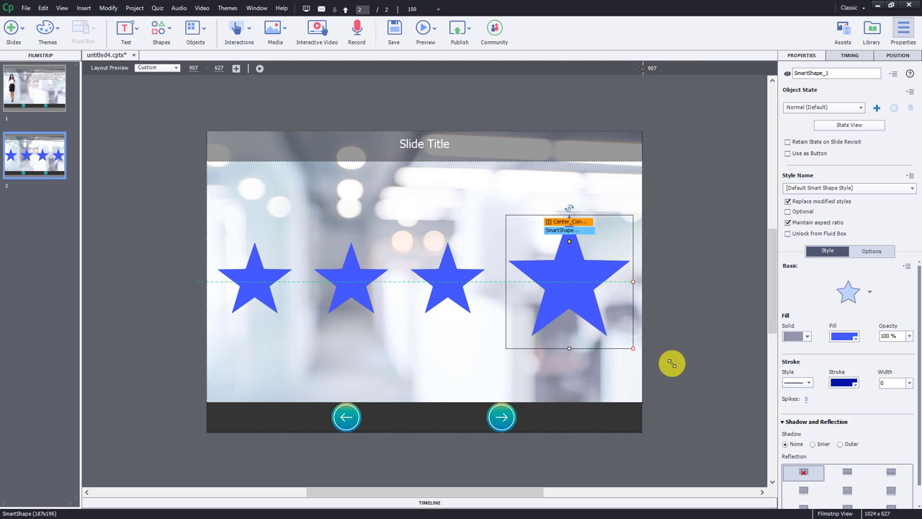
- Try distributing the objects in Center_Content equally, and undo back to the Bottom Align layout
{"action": "left_click", "coordinate": [610, 391]}
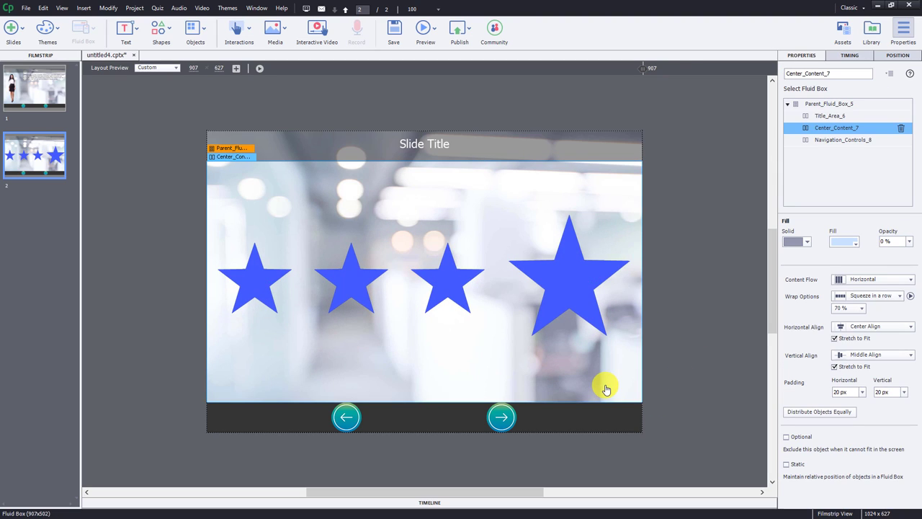
{"action": "left_click", "coordinate": [819, 414]}
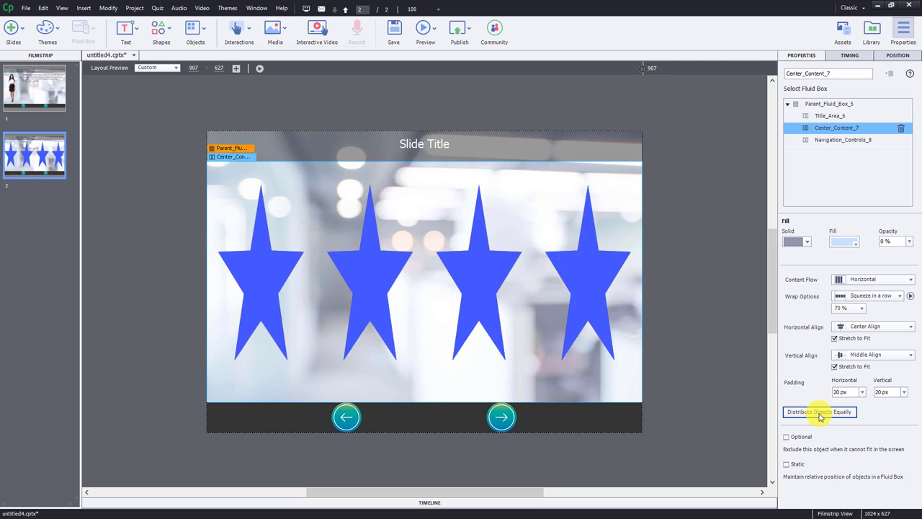
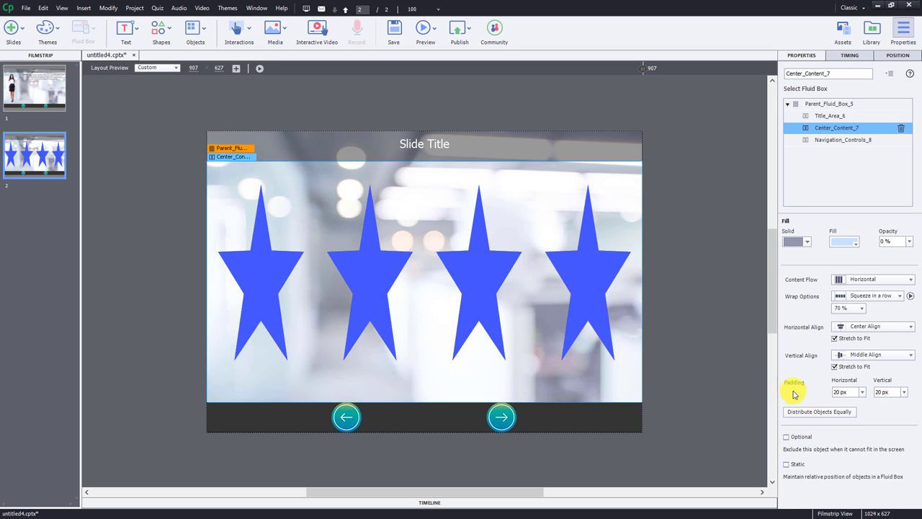
{"action": "key", "text": "ctrl+z"}
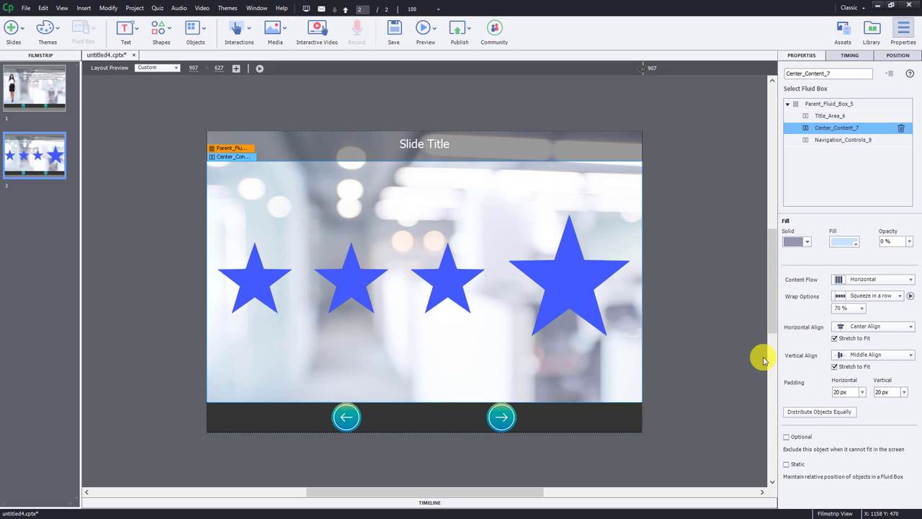
{"action": "key", "text": "ctrl+y"}
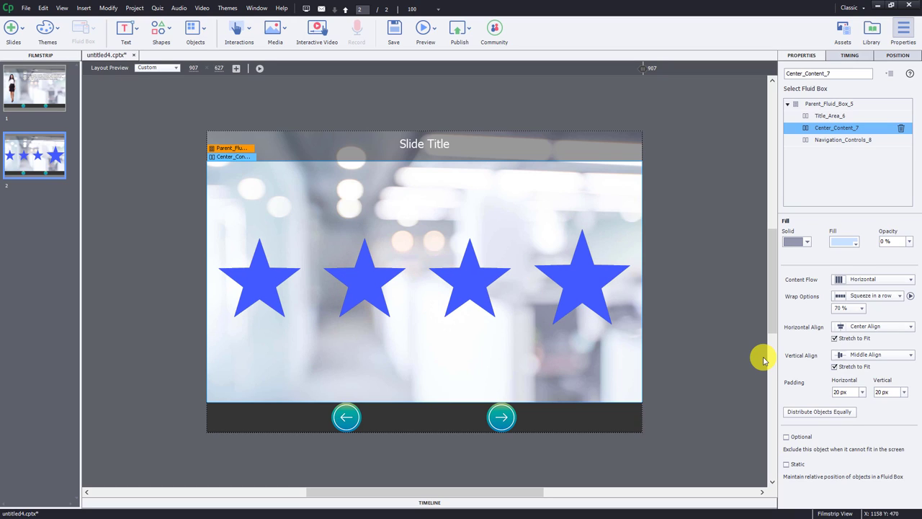
{"action": "key", "text": "ctrl+z"}
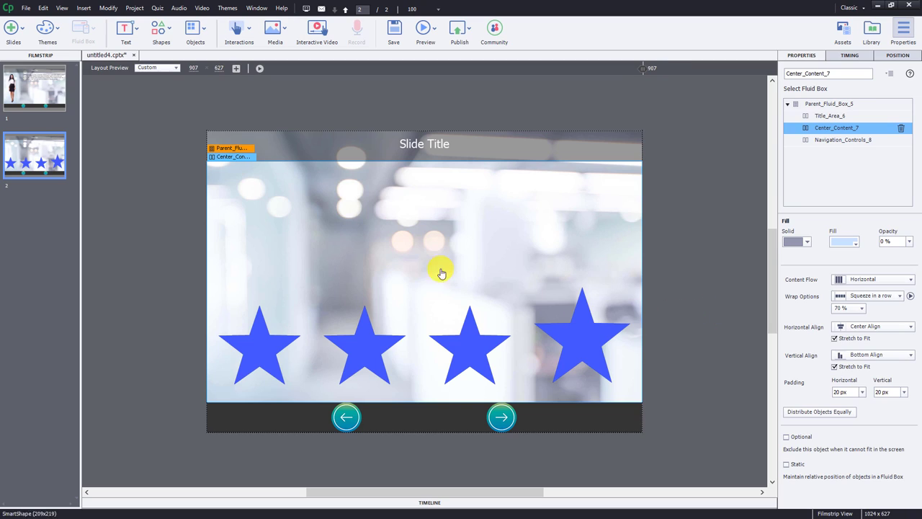
- Return to the first slide and duplicate it
{"action": "left_click", "coordinate": [42, 83]}
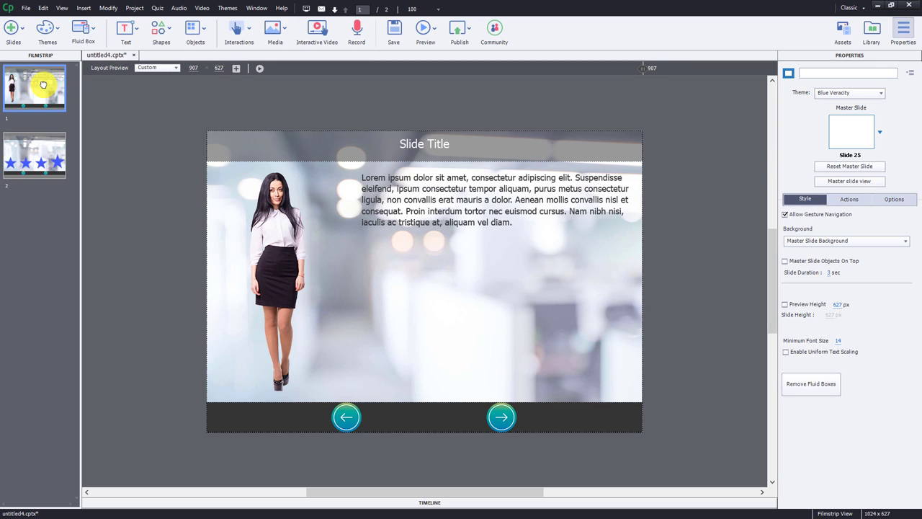
{"action": "left_click", "coordinate": [590, 424]}
{"action": "left_click", "coordinate": [589, 424]}
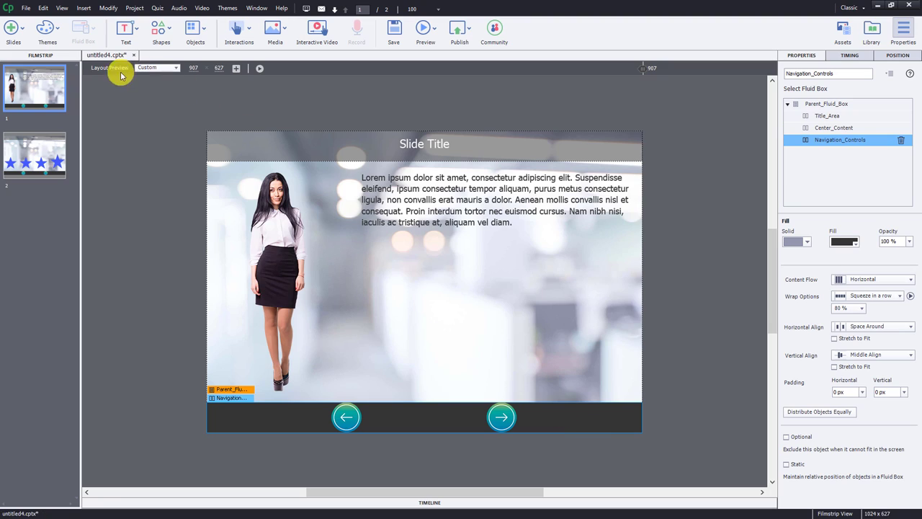
{"action": "left_click", "coordinate": [37, 90]}
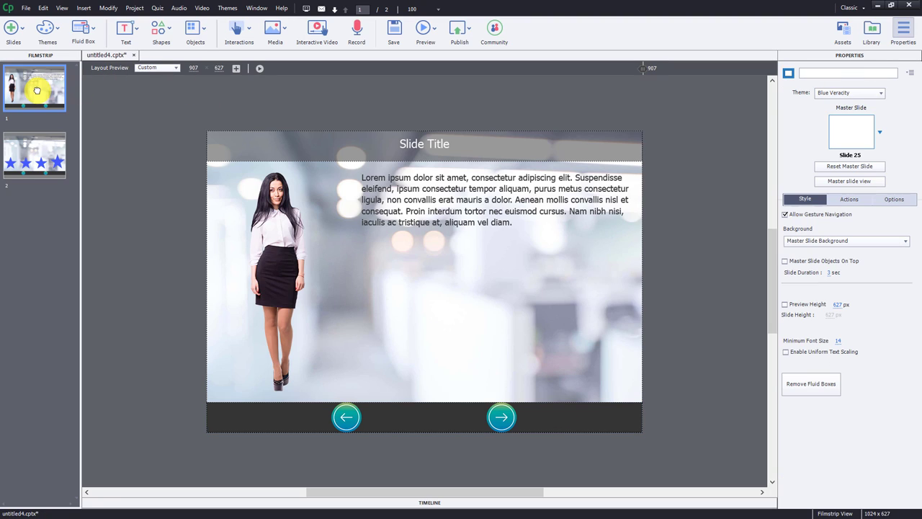
{"action": "key", "text": "ctrl+d"}
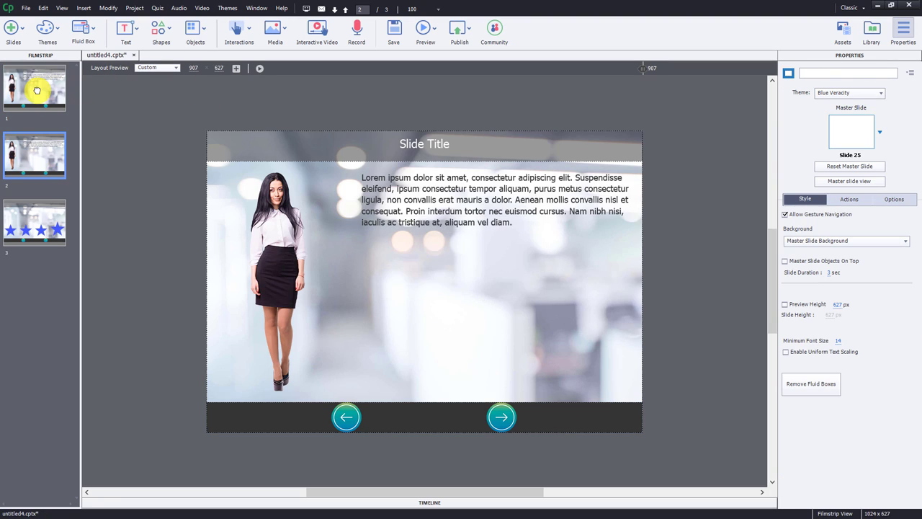
- Delete the character image and the text caption from the new second slide
{"action": "left_click", "coordinate": [274, 232]}
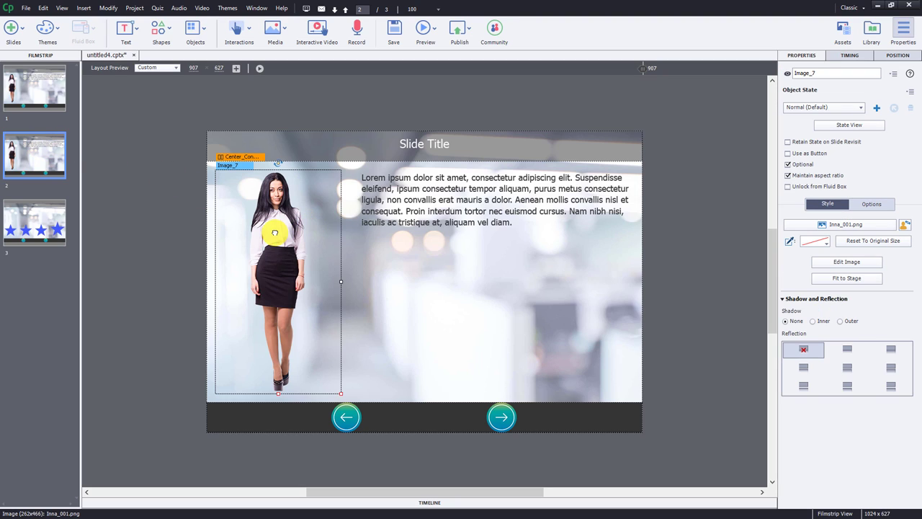
{"action": "left_click", "coordinate": [421, 199], "text": "shift"}
{"action": "key", "text": "Delete"}
{"action": "key", "text": "Return"}
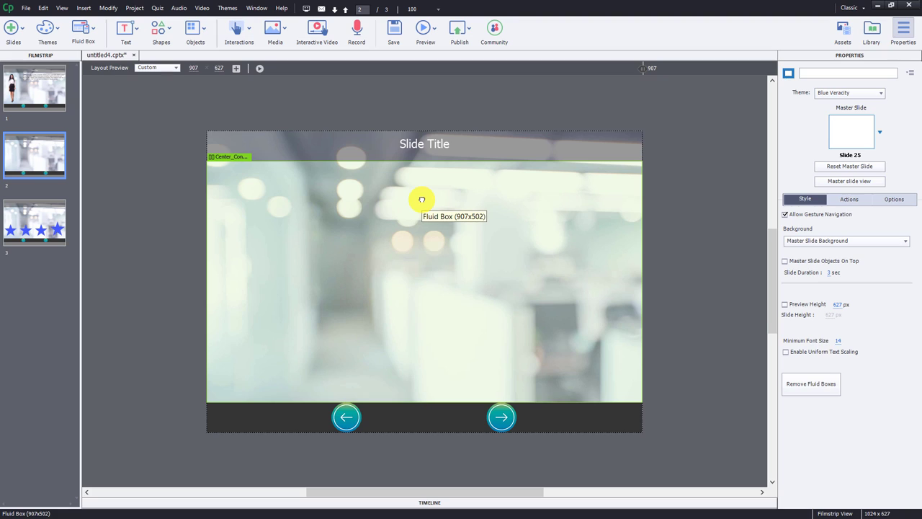
- Import Layer 1.png, Layer 2.png and Layer 3.png onto the slide and place each in the Center_Content fluid box
{"action": "left_click", "coordinate": [588, 244]}
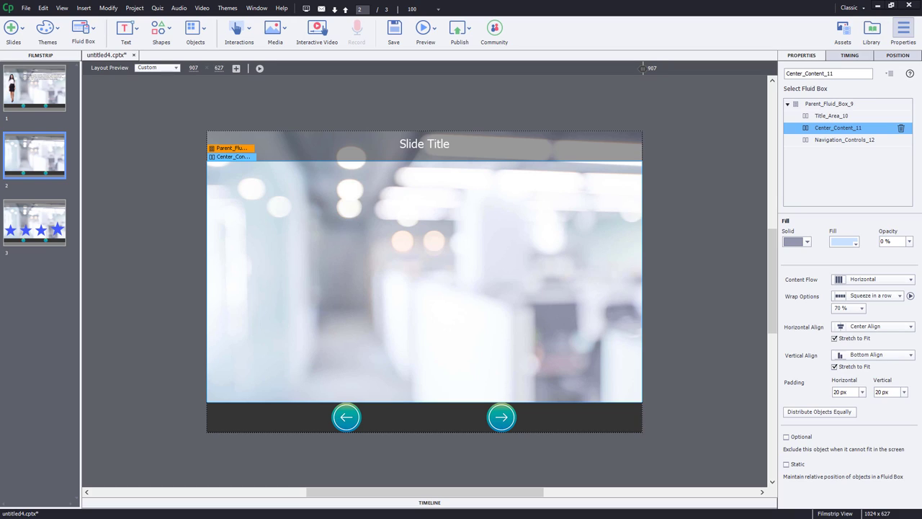
{"action": "left_click_drag", "start_coordinate": [915, 97], "coordinate": [415, 236]}
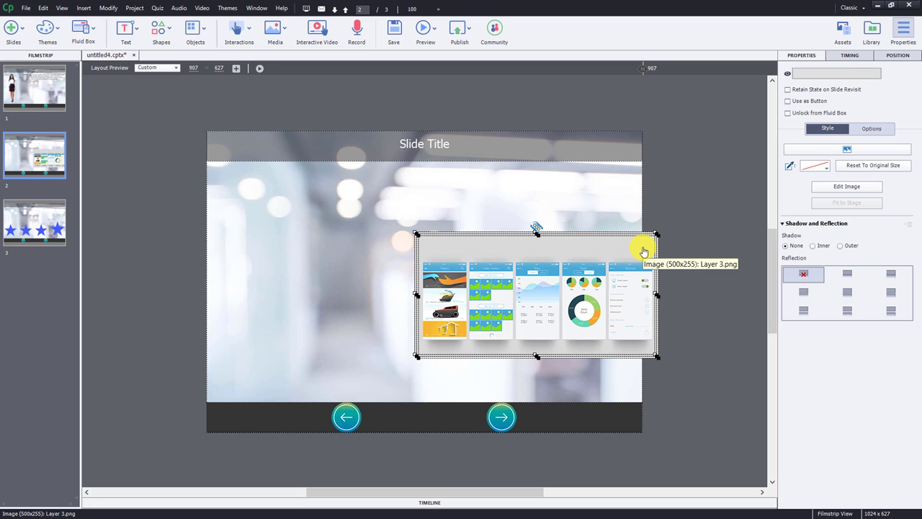
{"action": "left_click", "coordinate": [707, 234]}
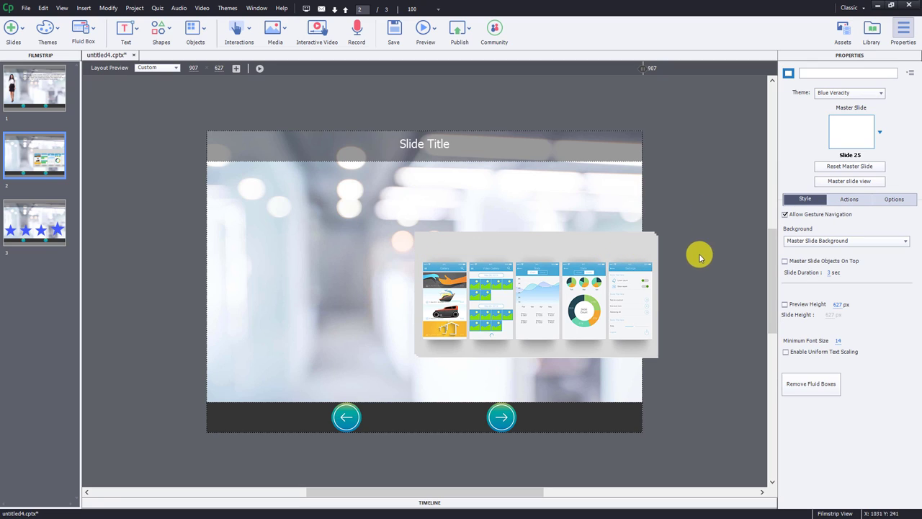
{"action": "left_click", "coordinate": [596, 280]}
{"action": "left_click_drag", "start_coordinate": [545, 285], "coordinate": [460, 243]}
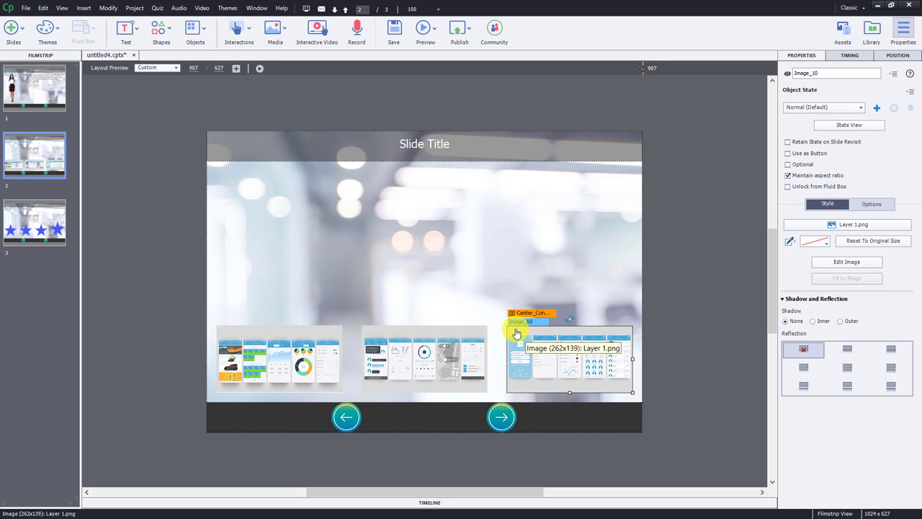
- Show an enlarged timeline and extend the duration of slide 2 to 9 seconds
{"action": "left_click", "coordinate": [496, 237]}
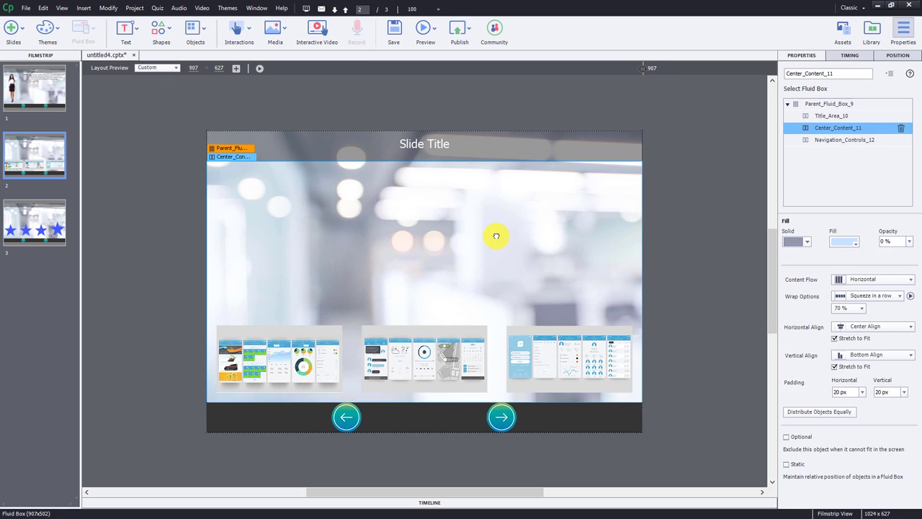
{"action": "left_click", "coordinate": [442, 504]}
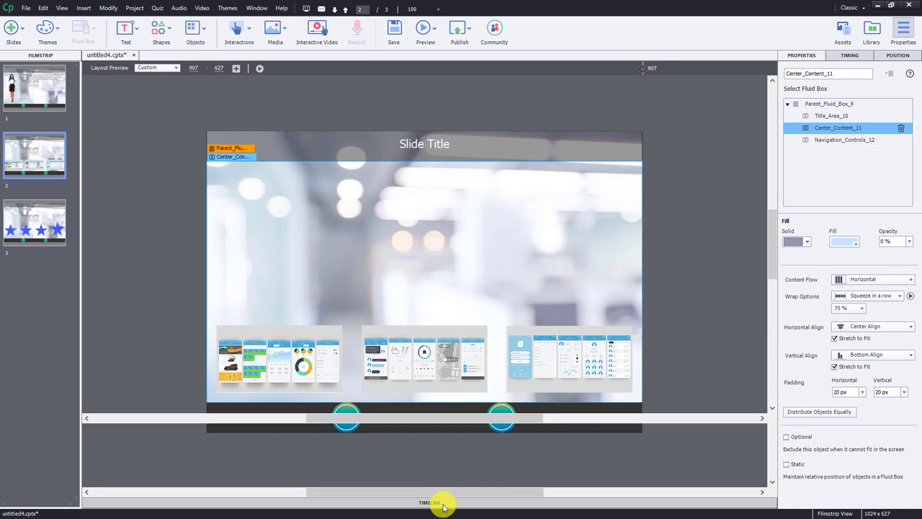
{"action": "left_click_drag", "start_coordinate": [402, 425], "coordinate": [395, 334]}
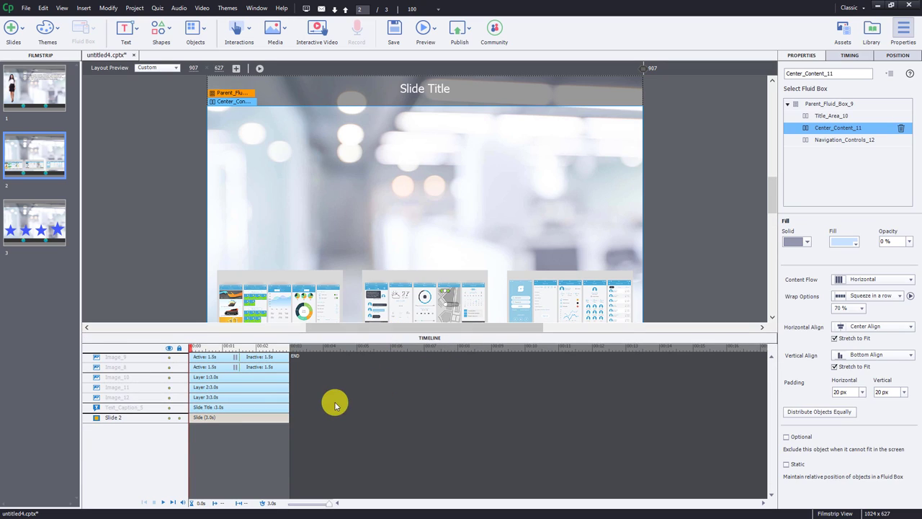
{"action": "left_click_drag", "start_coordinate": [287, 419], "coordinate": [488, 402]}
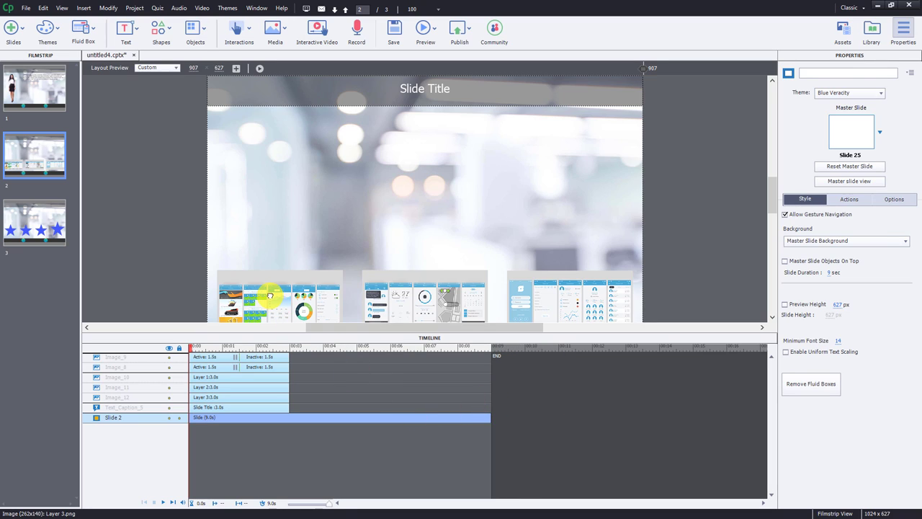
- Stagger the images in the timeline, starting Layer 2 at 3 seconds and Layer 1 at 6 seconds
{"action": "left_click", "coordinate": [270, 298]}
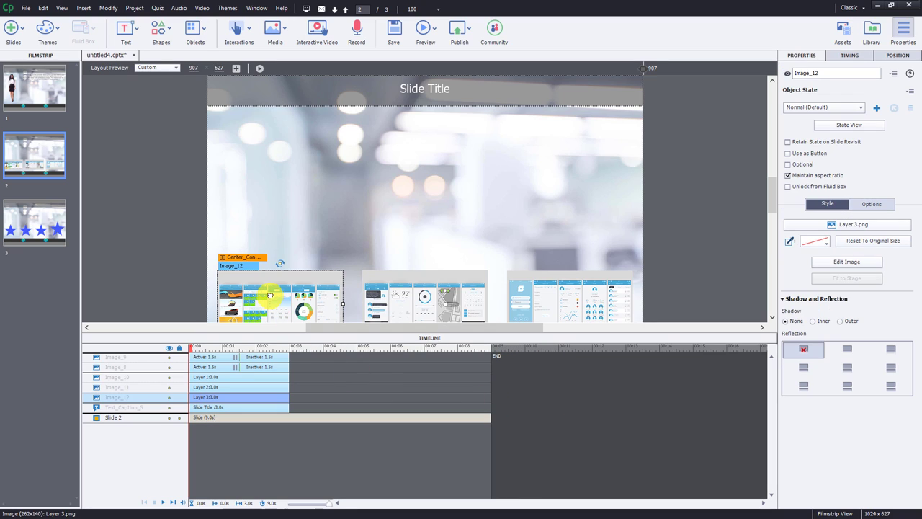
{"action": "left_click", "coordinate": [456, 295]}
{"action": "left_click_drag", "start_coordinate": [276, 387], "coordinate": [377, 391]}
{"action": "left_click", "coordinate": [589, 285]}
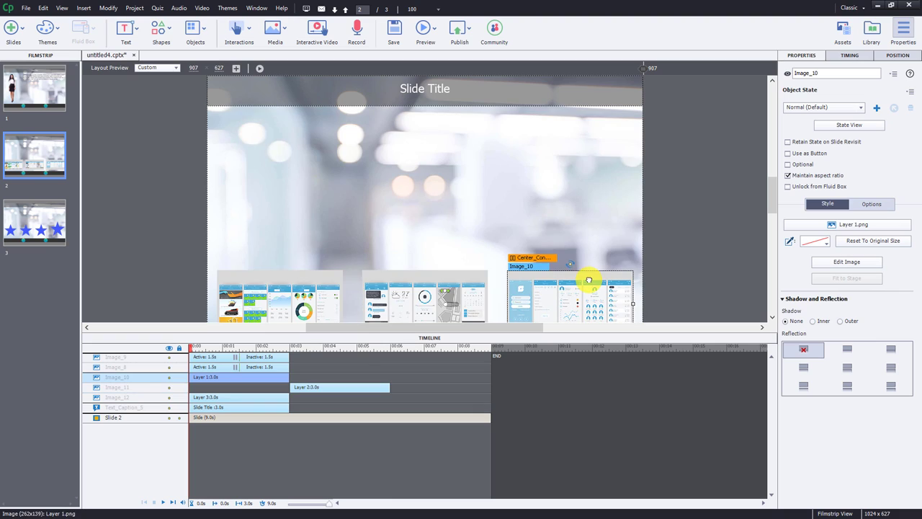
{"action": "left_click_drag", "start_coordinate": [279, 375], "coordinate": [482, 374]}
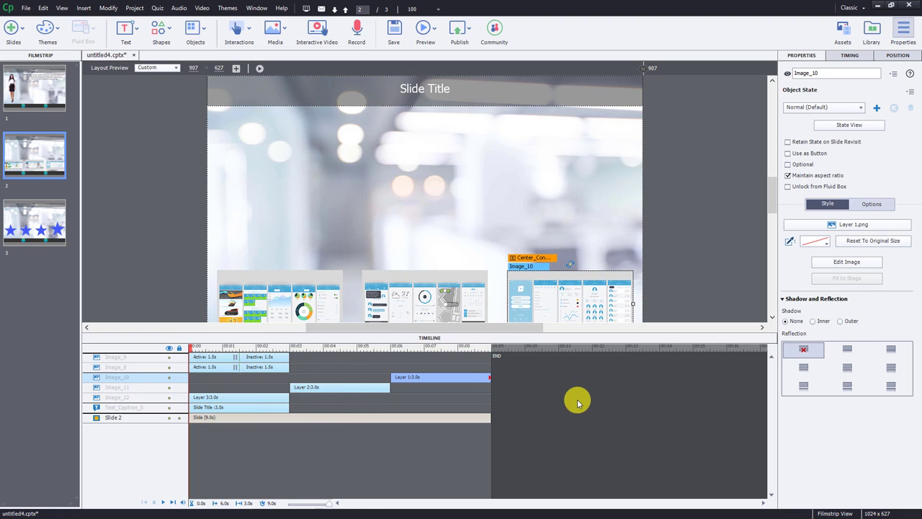
- Extend the back button image, the next button image and the Slide Title caption to display for the rest of slide 2
{"action": "left_click", "coordinate": [277, 366]}
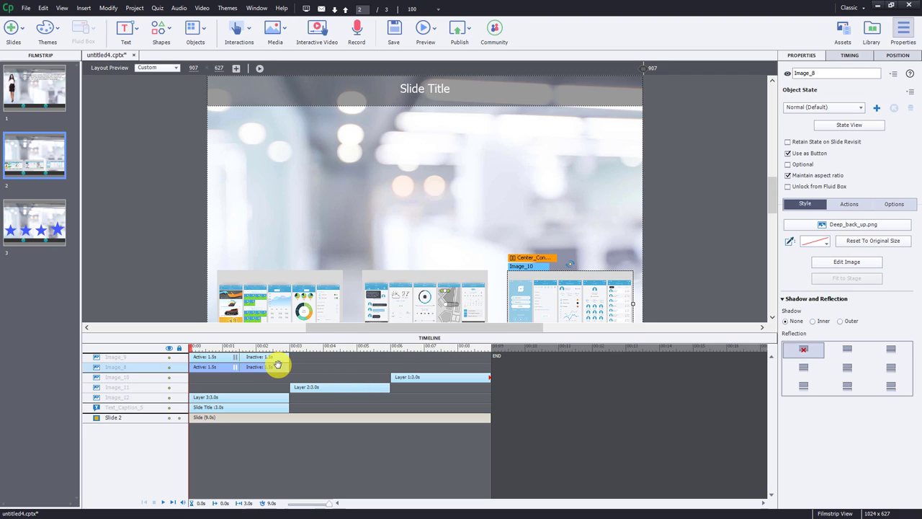
{"action": "key", "text": "ctrl+e"}
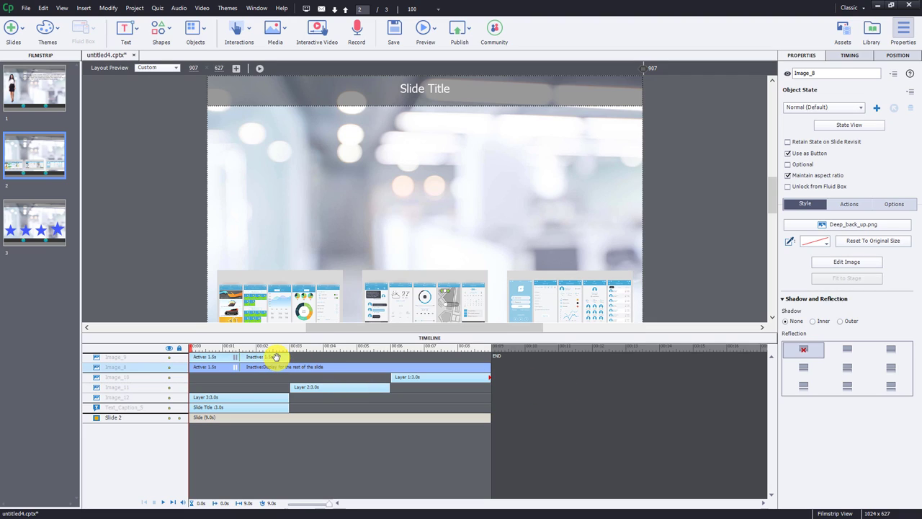
{"action": "left_click", "coordinate": [276, 356]}
{"action": "key", "text": "ctrl+e"}
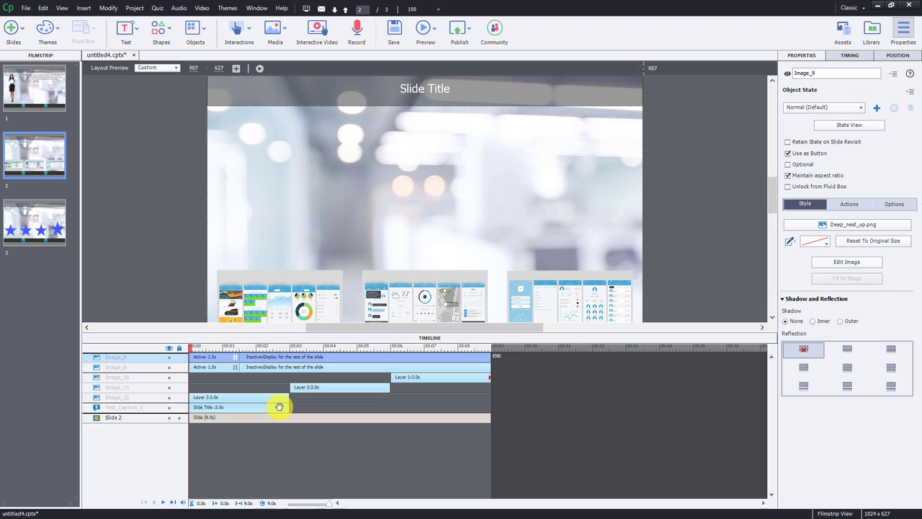
{"action": "left_click", "coordinate": [279, 407]}
{"action": "key", "text": "ctrl+e"}
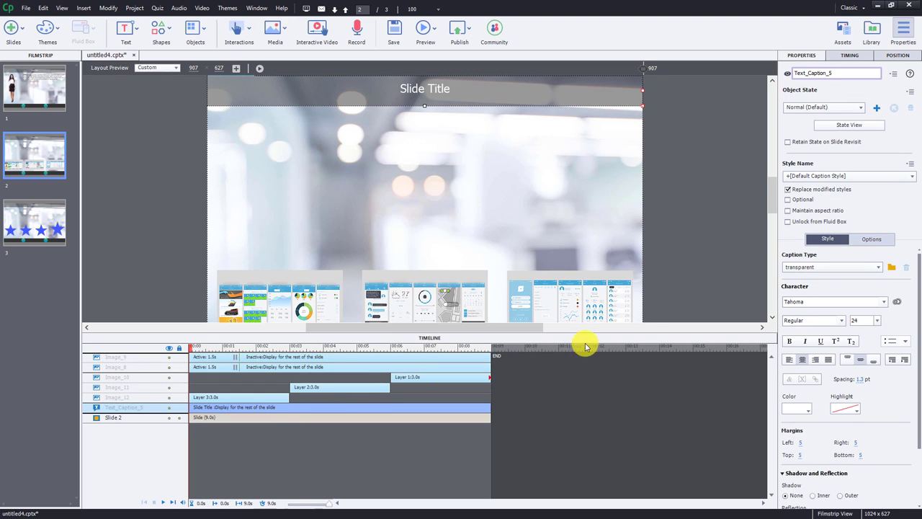
- Play slide 2 on the timeline to check the order of the three layer images, and collapse the timeline after pausing playback
{"action": "scroll", "coordinate": [605, 234], "scroll_direction": "down", "scroll_amount": 1}
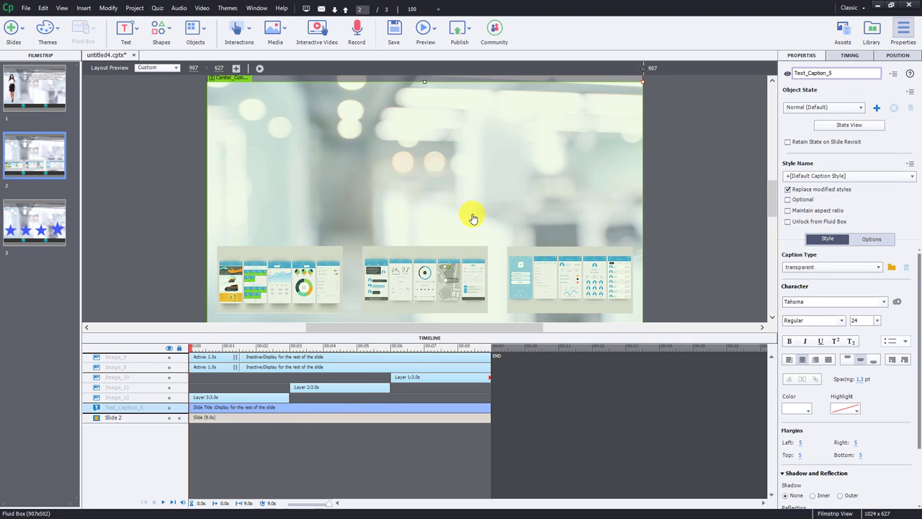
{"action": "left_click", "coordinate": [432, 340]}
{"action": "left_click", "coordinate": [410, 505]}
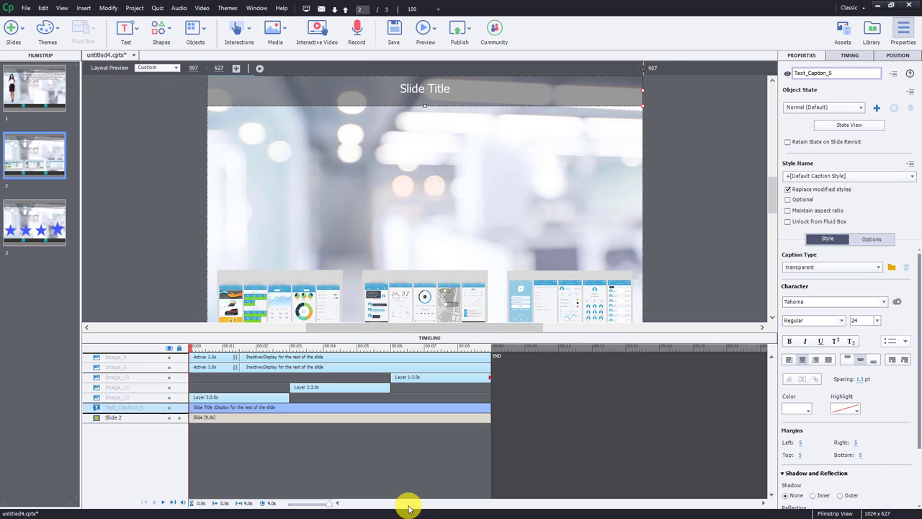
{"action": "left_click", "coordinate": [164, 503]}
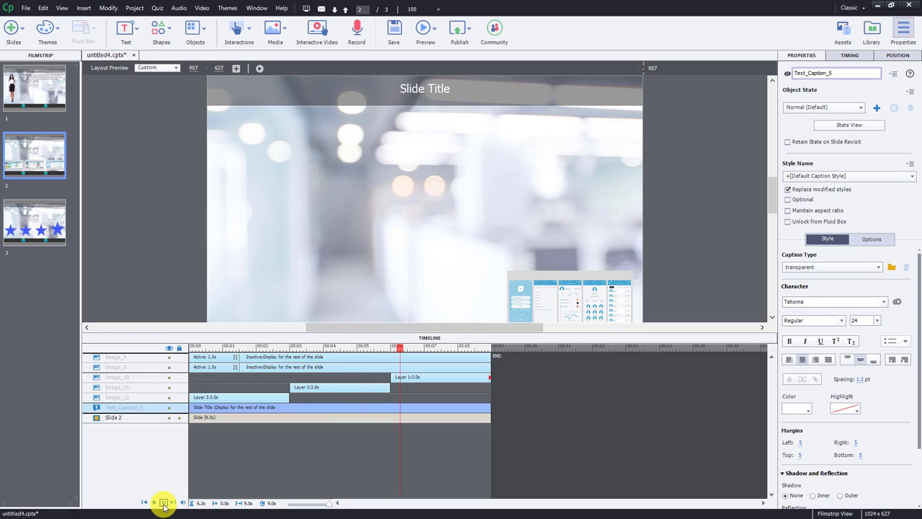
{"action": "left_click", "coordinate": [163, 503]}
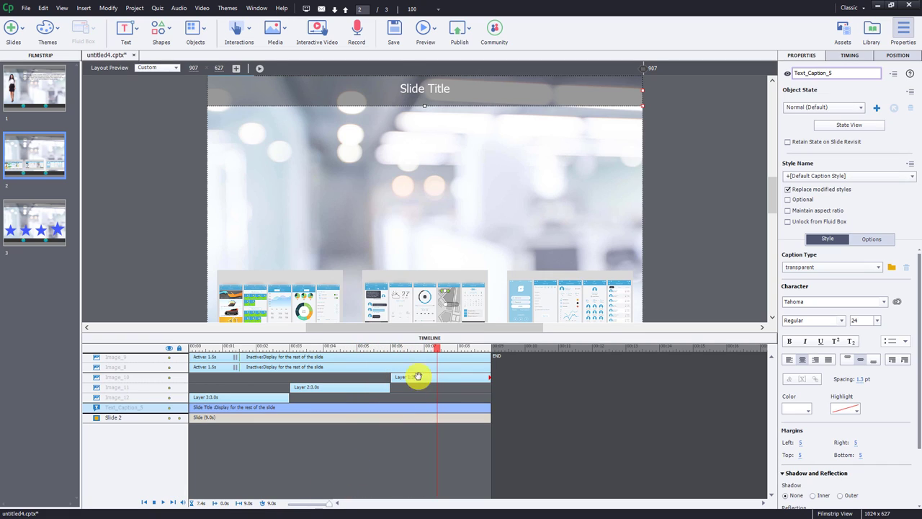
{"action": "left_click", "coordinate": [429, 340]}
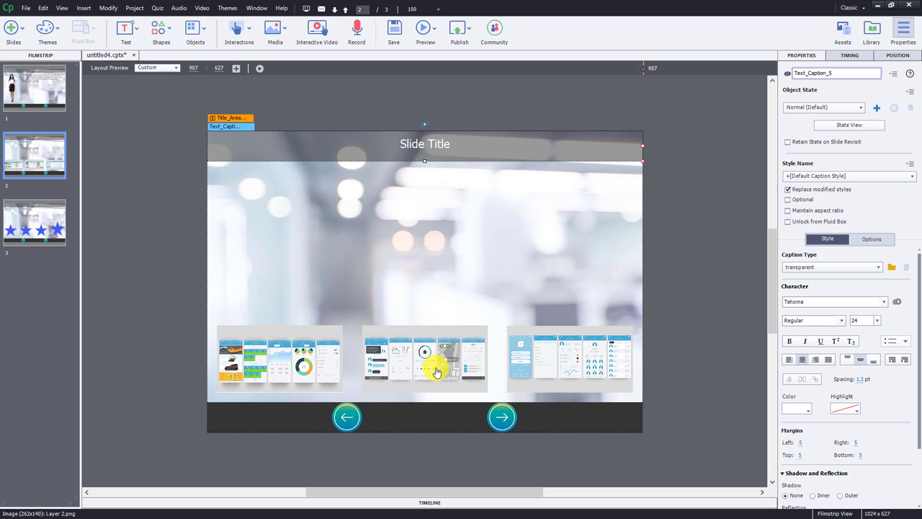
- Make the center content fluid box static, then enlarge Layer 3.png to nearly fill it and centre the image
{"action": "left_click", "coordinate": [461, 234]}
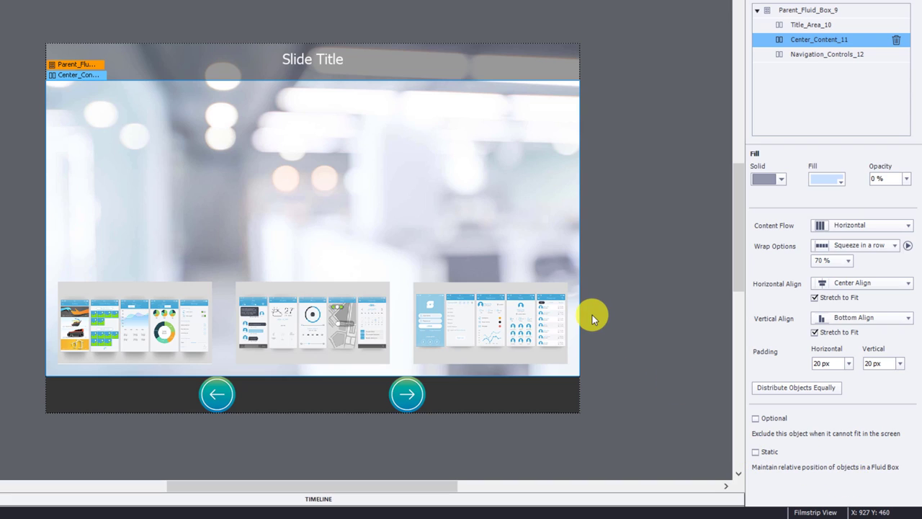
{"action": "left_click", "coordinate": [756, 453]}
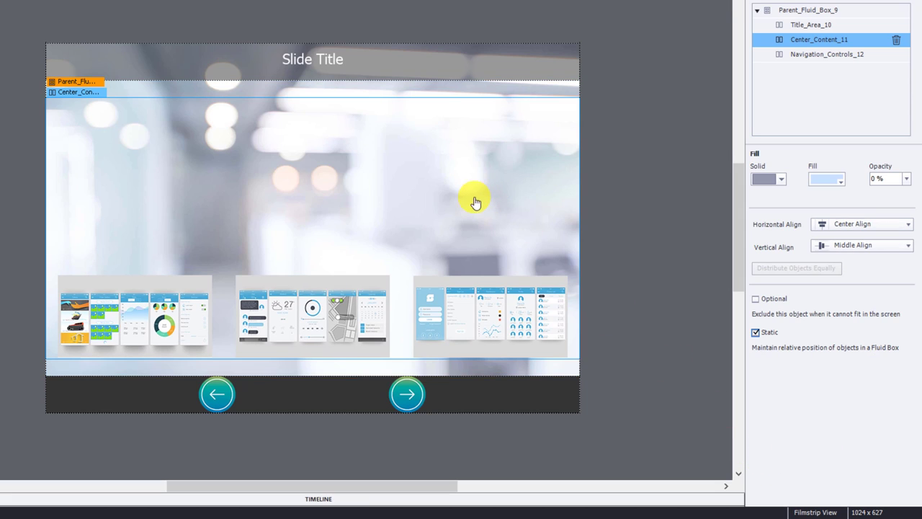
{"action": "left_click", "coordinate": [177, 304]}
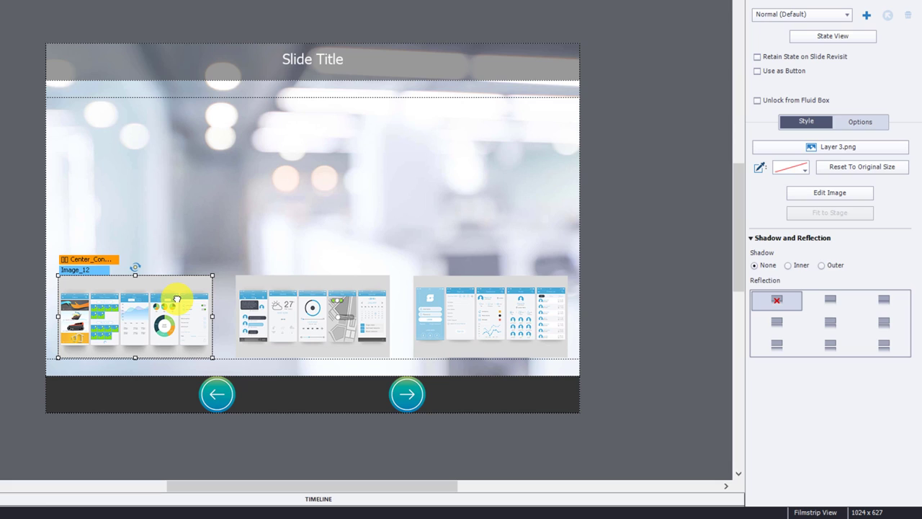
{"action": "left_click_drag", "start_coordinate": [213, 276], "coordinate": [571, 118]}
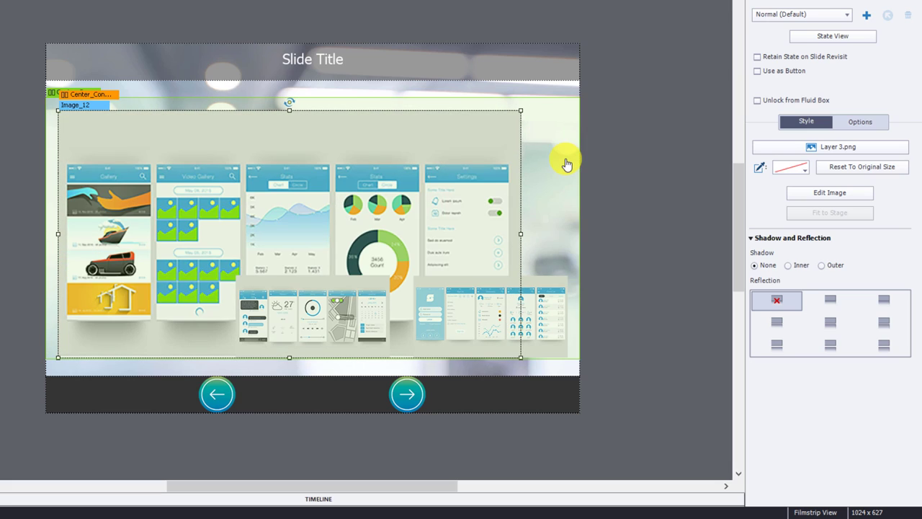
{"action": "left_click_drag", "start_coordinate": [338, 182], "coordinate": [362, 184]}
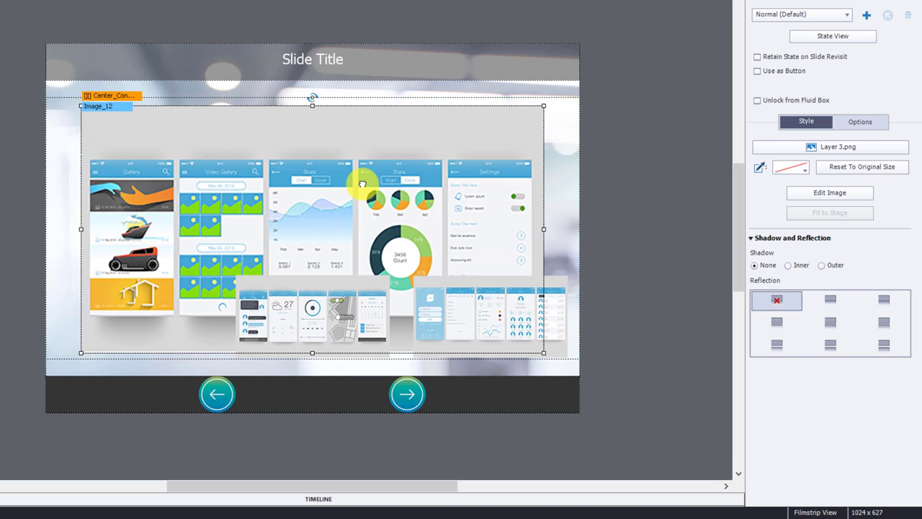
- Match the other two screenshot images to the enlarged image's size and position so all three stack exactly
{"action": "left_click", "coordinate": [321, 308]}
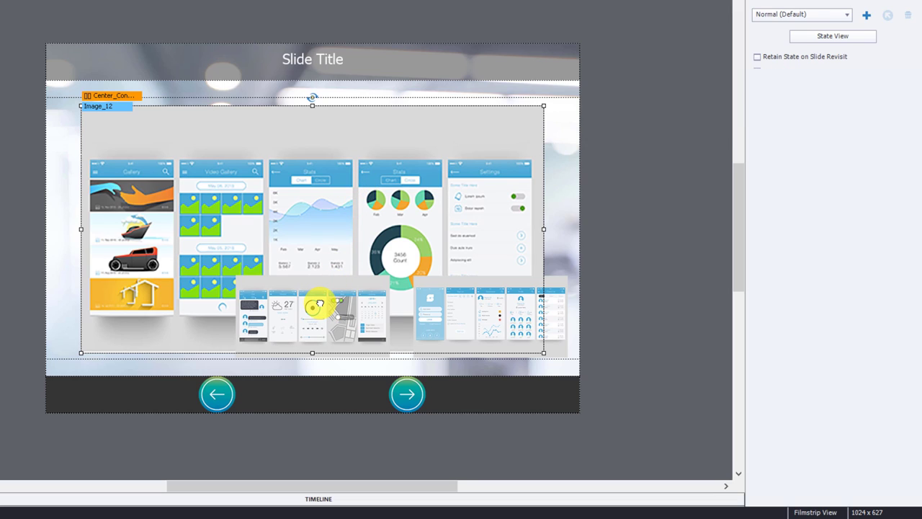
{"action": "left_click", "coordinate": [453, 312], "text": "shift"}
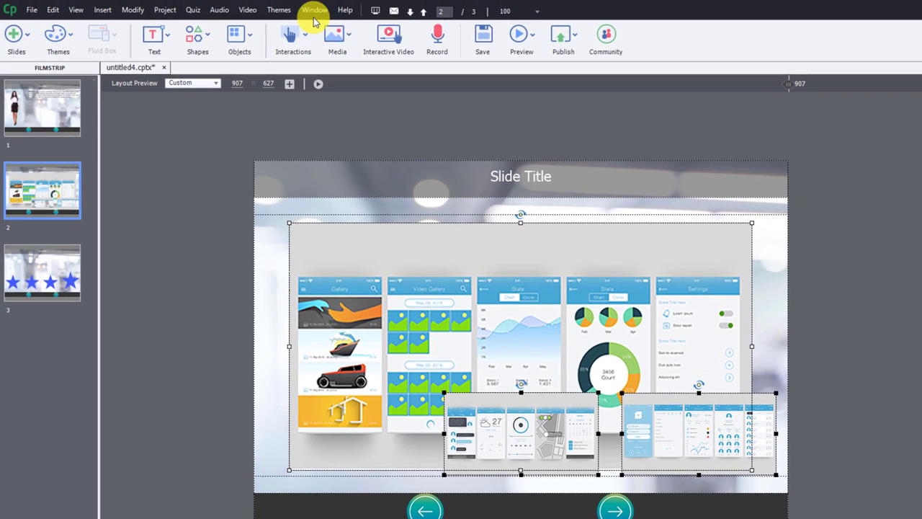
{"action": "left_click", "coordinate": [313, 11]}
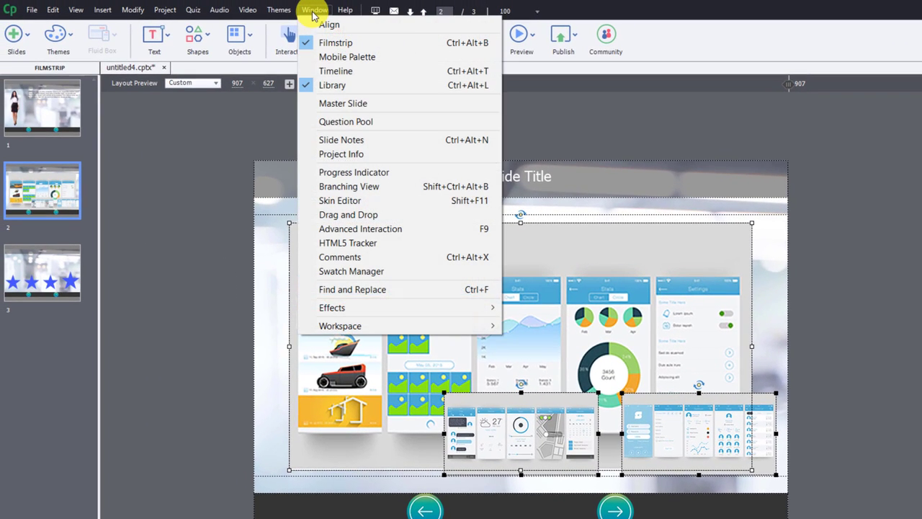
{"action": "left_click", "coordinate": [324, 24]}
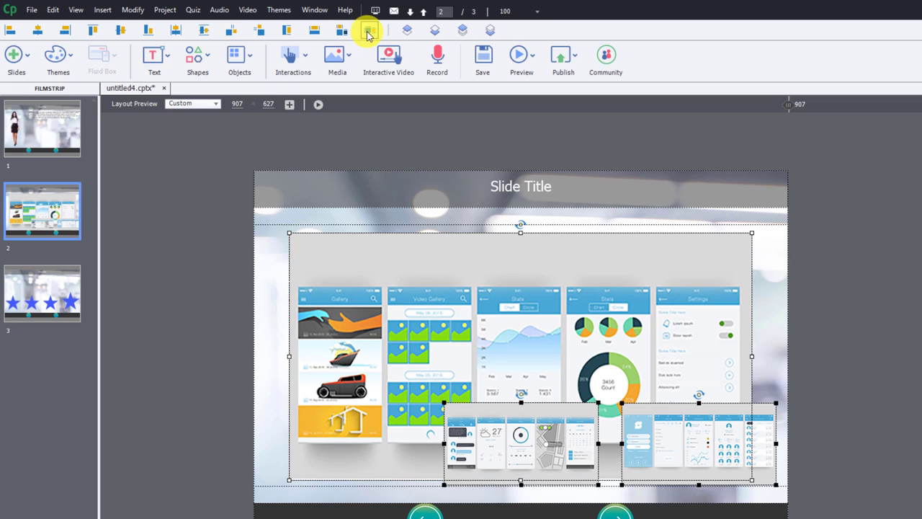
{"action": "left_click", "coordinate": [368, 33]}
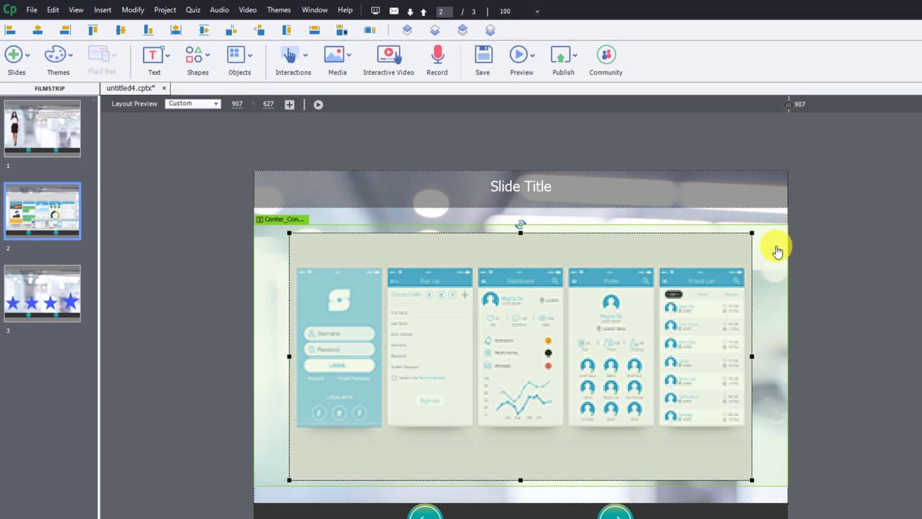
- Set the back and next buttons to pause after 8 seconds, checking slide 2's timing on the timeline
{"action": "mouse_move", "coordinate": [794, 108]}
{"action": "left_mouse_down"}
{"action": "mouse_move", "coordinate": [766, 103]}
{"action": "mouse_move", "coordinate": [788, 108]}
{"action": "left_mouse_up"}
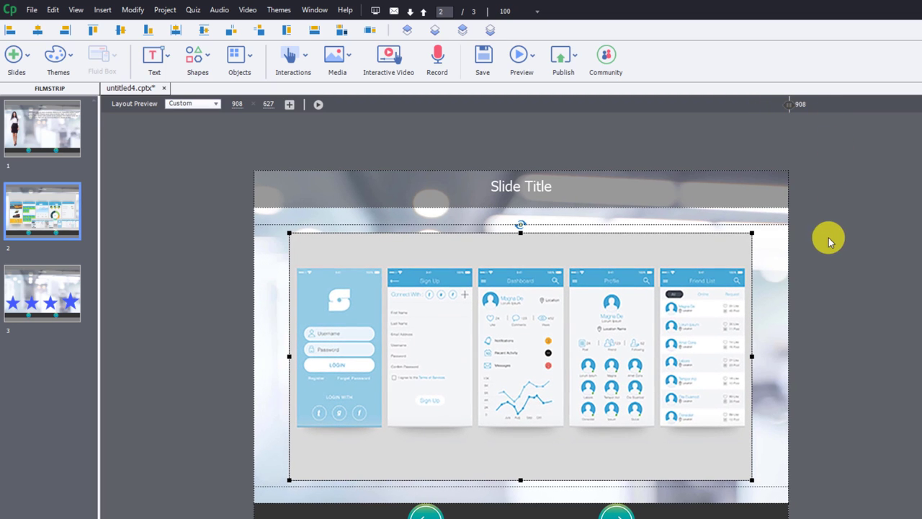
{"action": "key", "text": "ctrl+alt+t"}
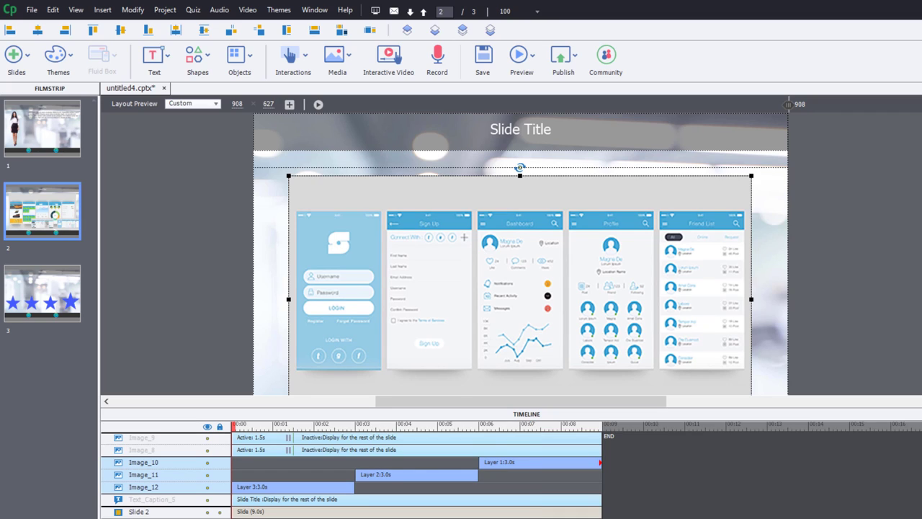
{"action": "key", "text": "space"}
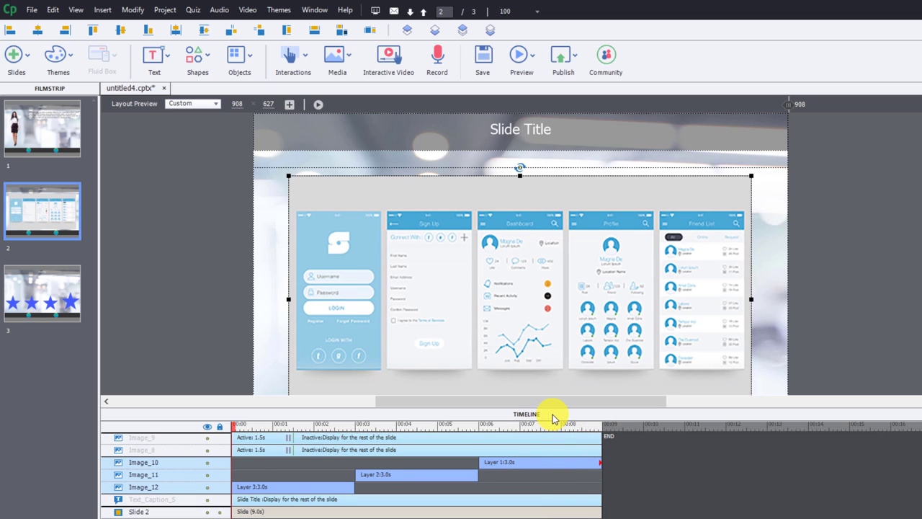
{"action": "left_click", "coordinate": [552, 414]}
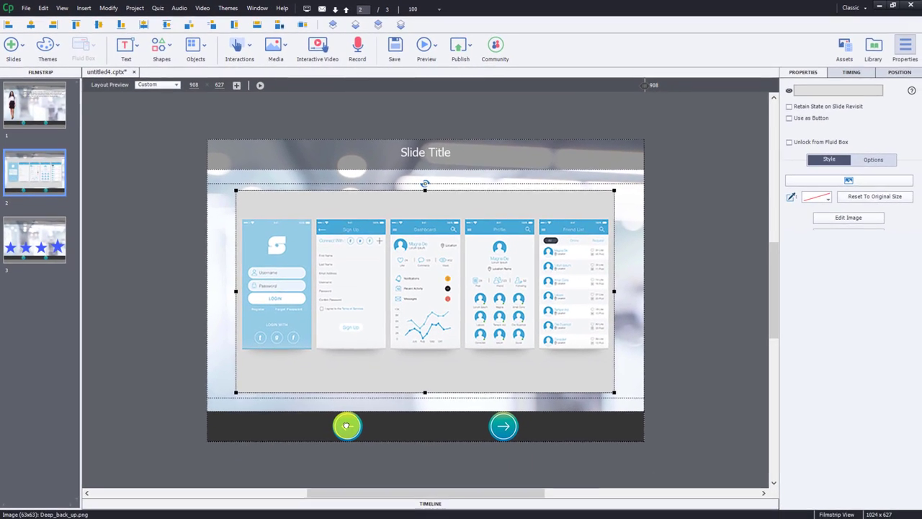
{"action": "left_click", "coordinate": [346, 425]}
{"action": "left_click", "coordinate": [502, 428], "text": "shift"}
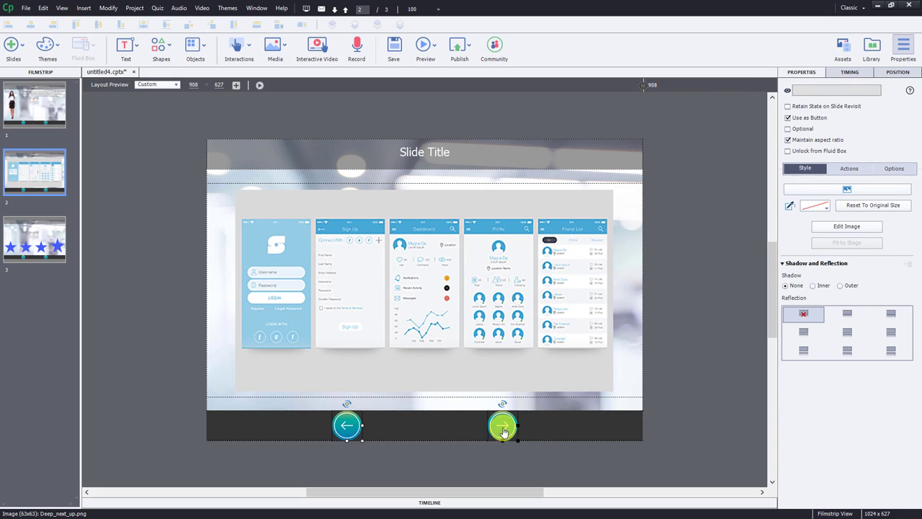
{"action": "left_click", "coordinate": [850, 72]}
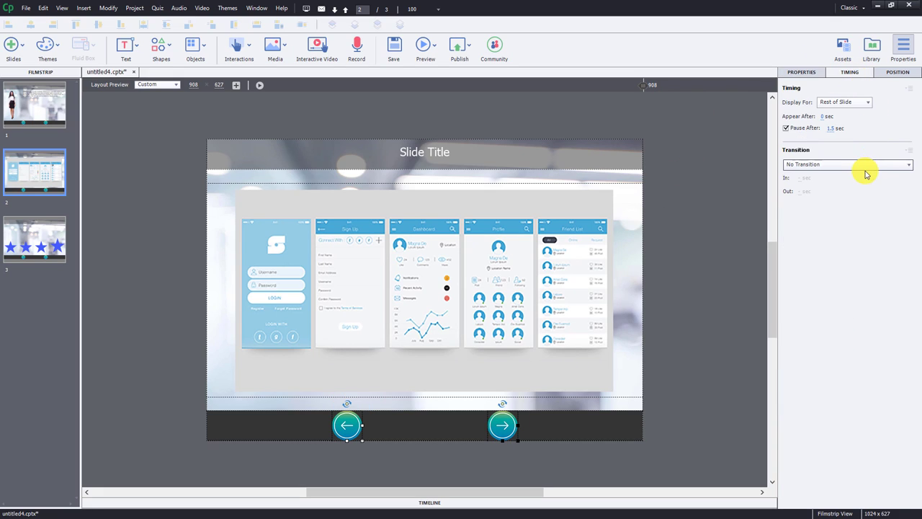
{"action": "left_click", "coordinate": [829, 129]}
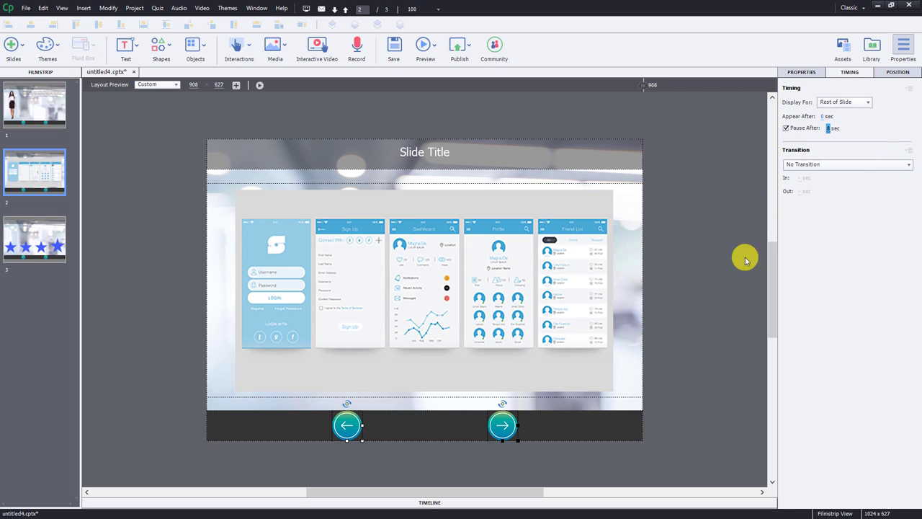
{"action": "left_click", "coordinate": [517, 502]}
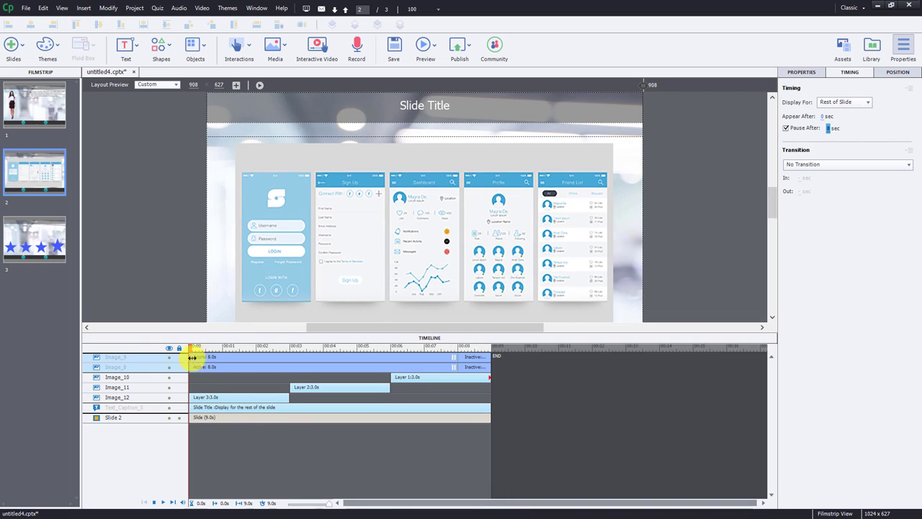
{"action": "left_click", "coordinate": [448, 339]}
{"action": "left_click", "coordinate": [540, 428]}
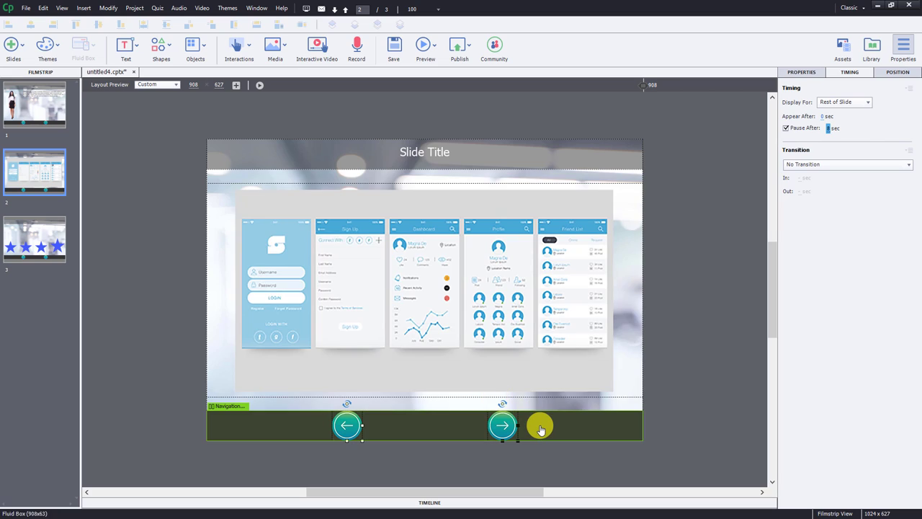
- Preview slide 2's responsive layout at widths of about 570, 447 and 320 px, then widen it to about 963 px
{"action": "left_click", "coordinate": [650, 218]}
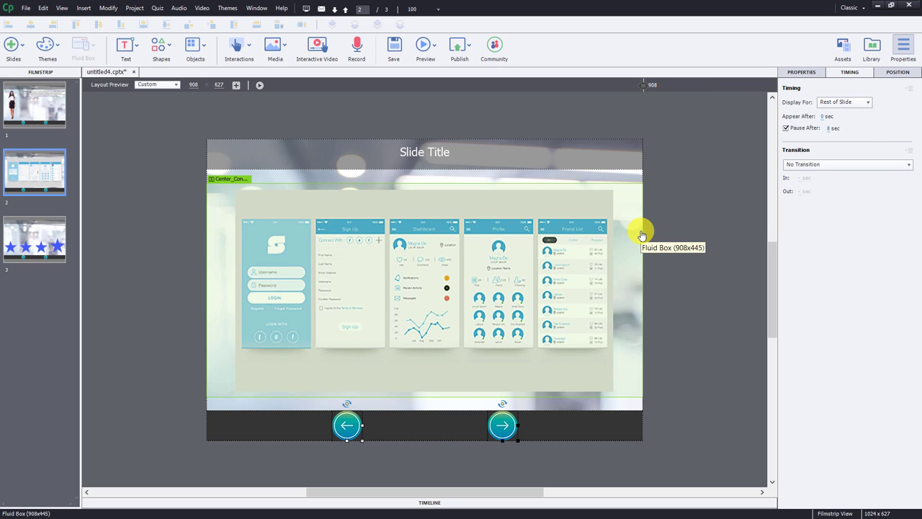
{"action": "left_click_drag", "start_coordinate": [642, 85], "coordinate": [479, 94]}
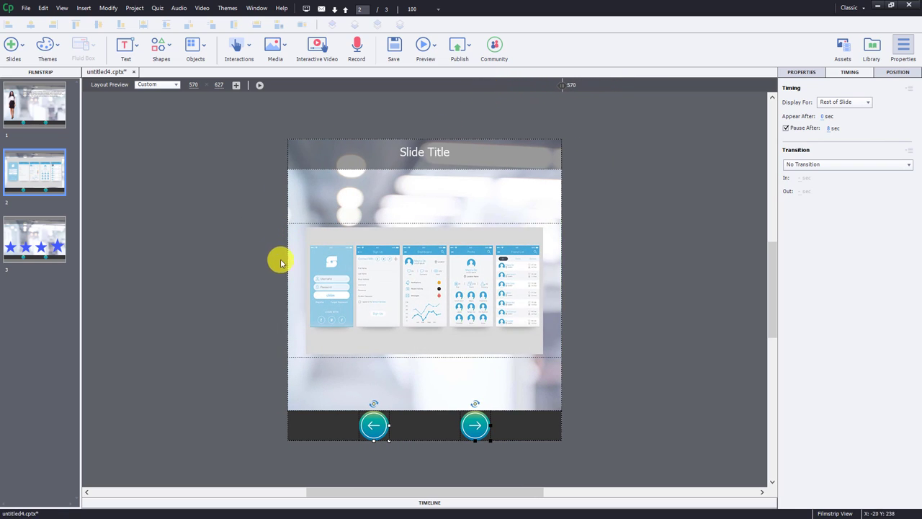
{"action": "left_click_drag", "start_coordinate": [562, 88], "coordinate": [500, 101]}
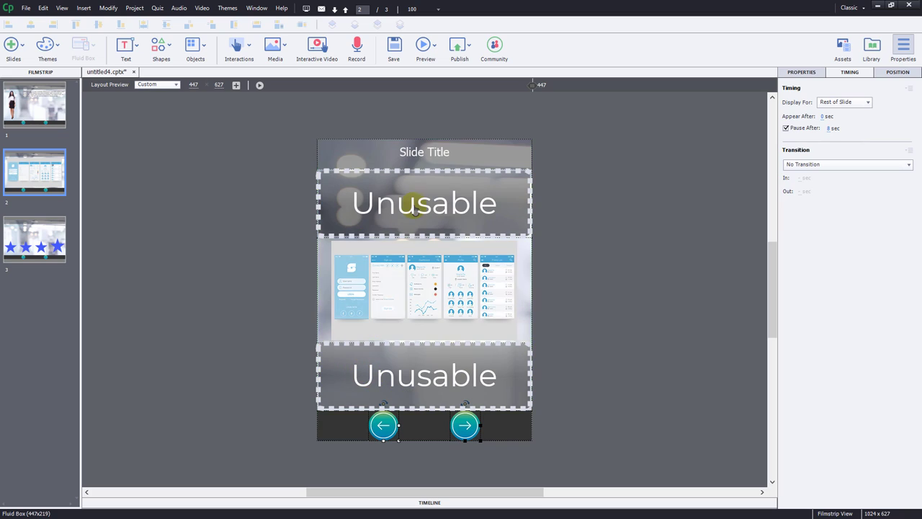
{"action": "left_click_drag", "start_coordinate": [531, 86], "coordinate": [461, 87]}
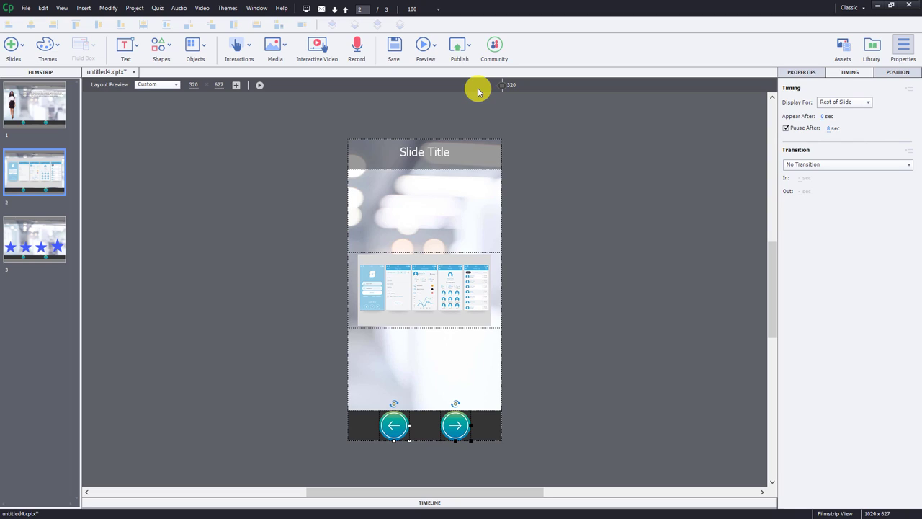
{"action": "left_click_drag", "start_coordinate": [503, 88], "coordinate": [507, 86]}
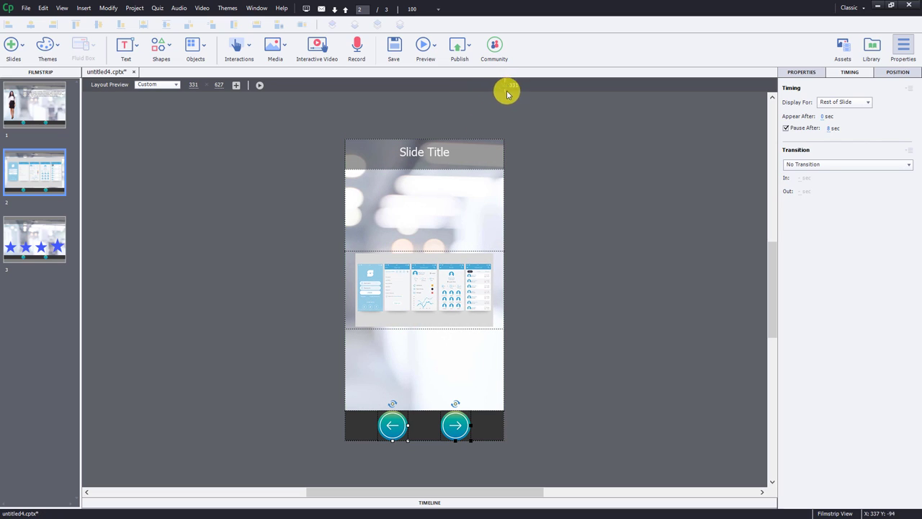
{"action": "left_click_drag", "start_coordinate": [502, 83], "coordinate": [655, 85]}
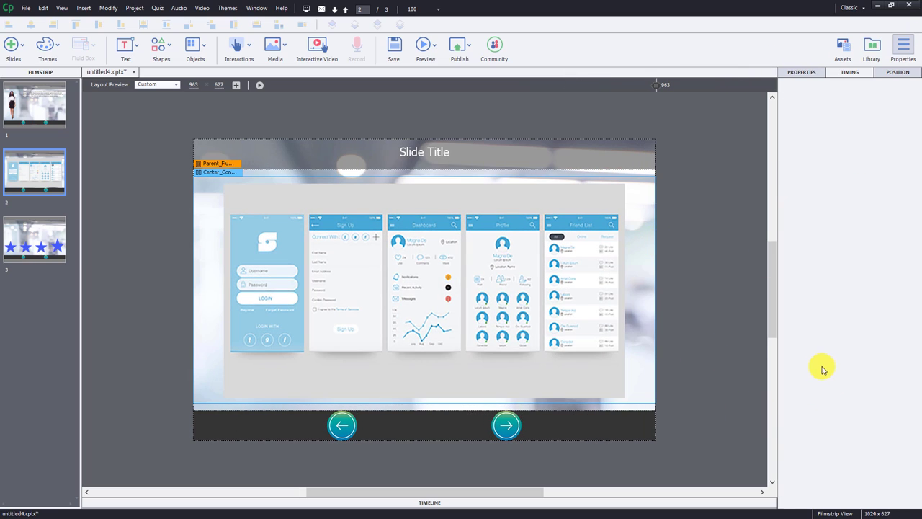
- Select the title area fluid box and show its properties
{"action": "left_click", "coordinate": [631, 167]}
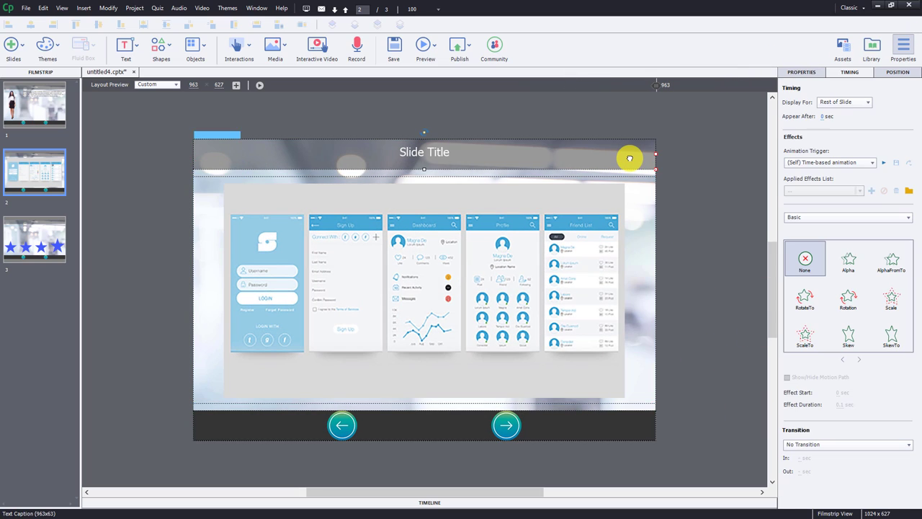
{"action": "left_click", "coordinate": [221, 127]}
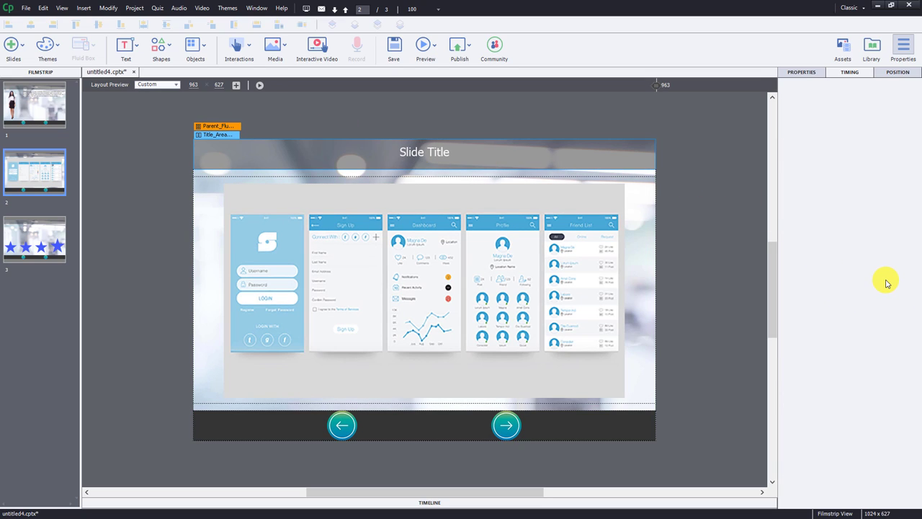
{"action": "left_click", "coordinate": [807, 73]}
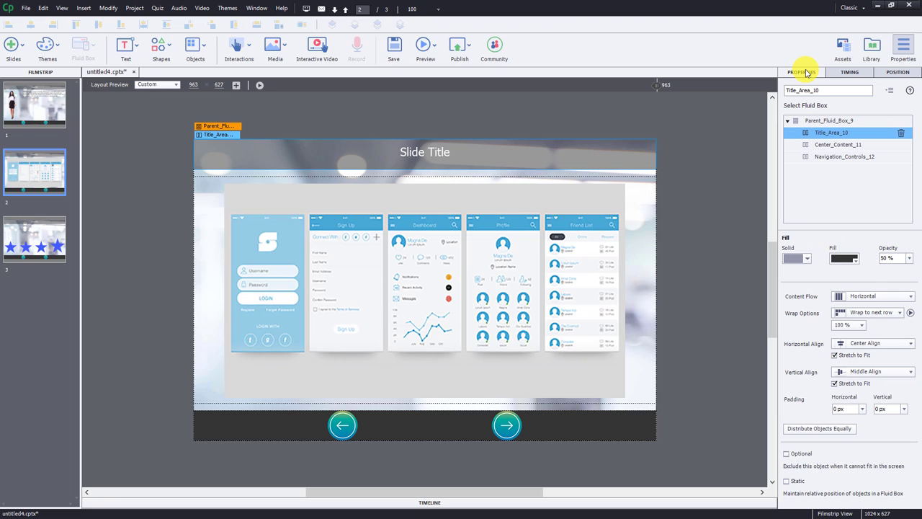
- Review the gesture options in the Mobile Palette, toggling Gesture Configuration off and on again before accepting
{"action": "left_click", "coordinate": [709, 199]}
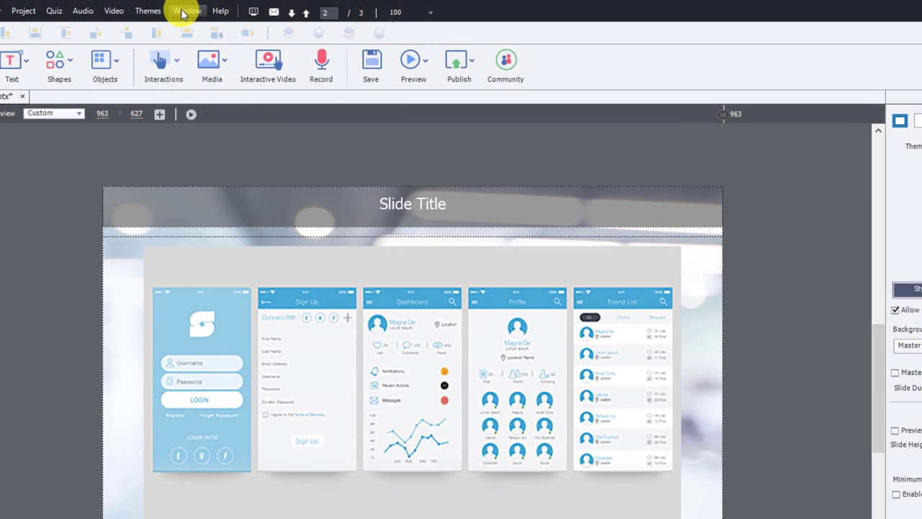
{"action": "left_click", "coordinate": [183, 12]}
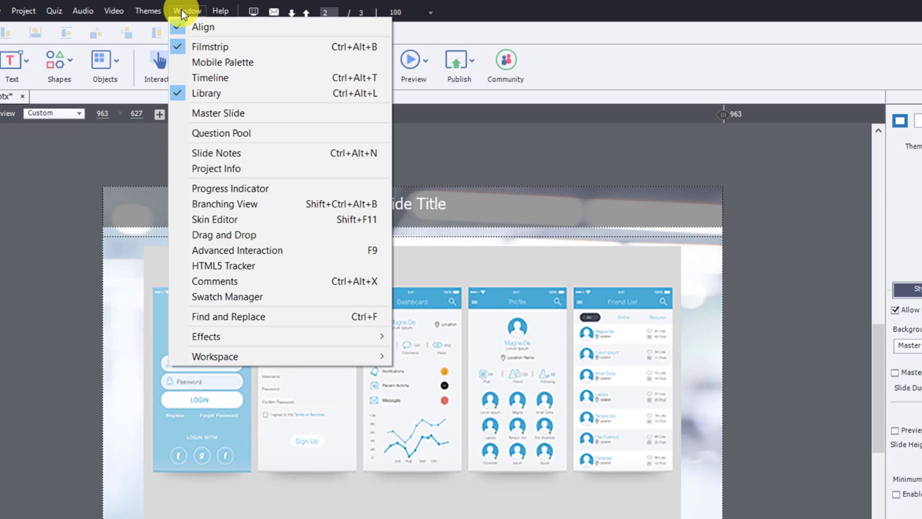
{"action": "left_click", "coordinate": [213, 67]}
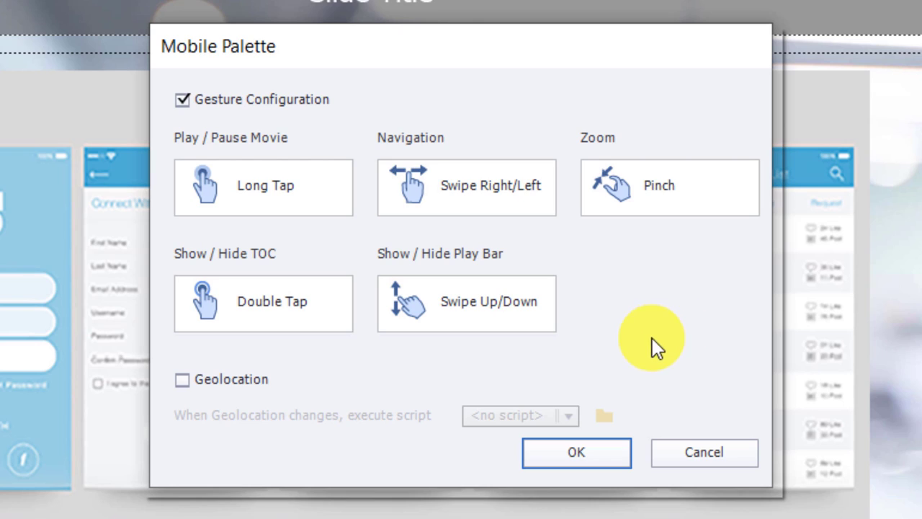
{"action": "left_click", "coordinate": [203, 96]}
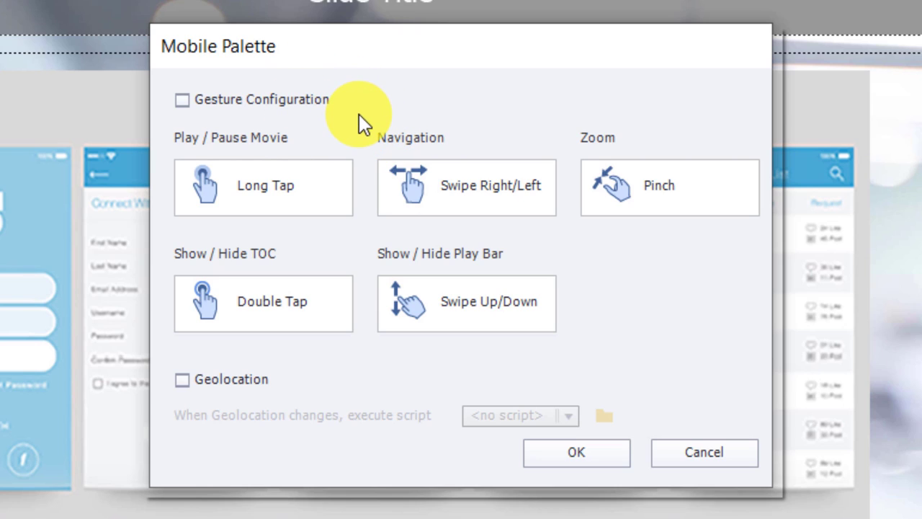
{"action": "left_click", "coordinate": [291, 100]}
{"action": "left_click", "coordinate": [567, 460]}
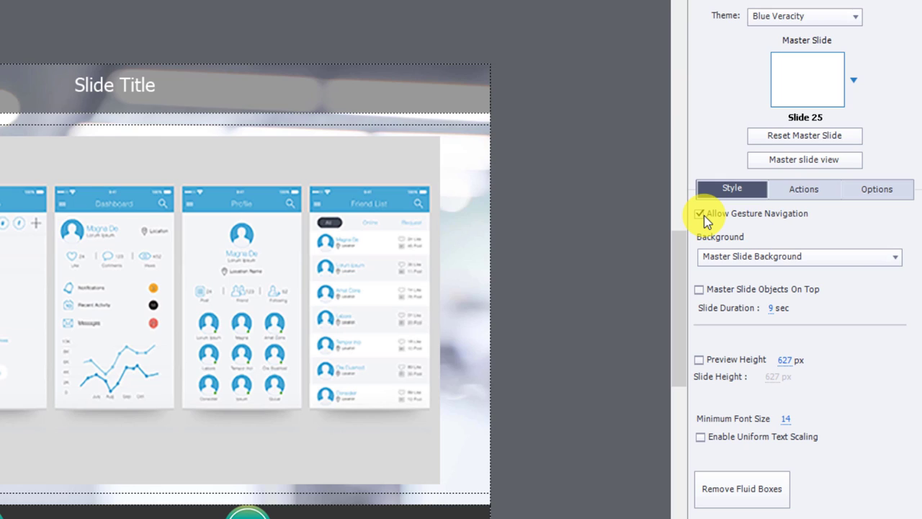
- Disable Allow Gesture Navigation for slide 2 and go to slide 1
{"action": "left_click", "coordinate": [700, 214]}
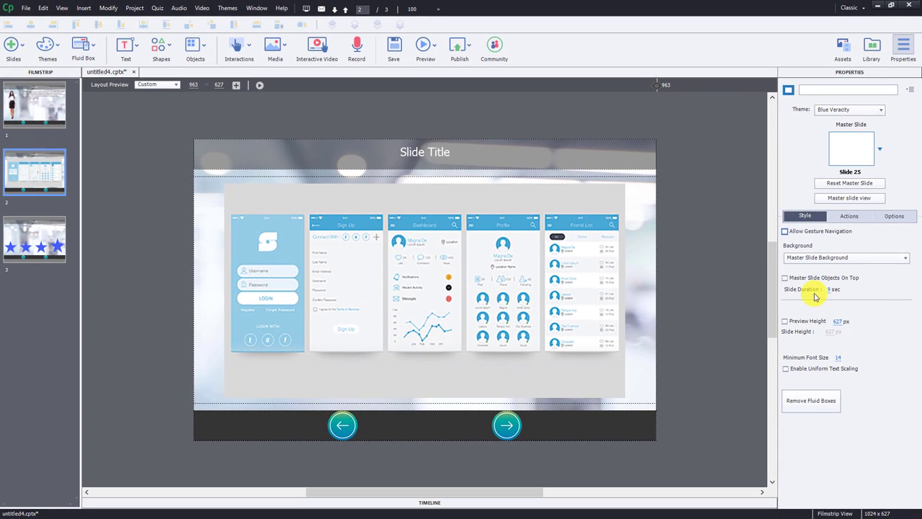
{"action": "left_click", "coordinate": [27, 107]}
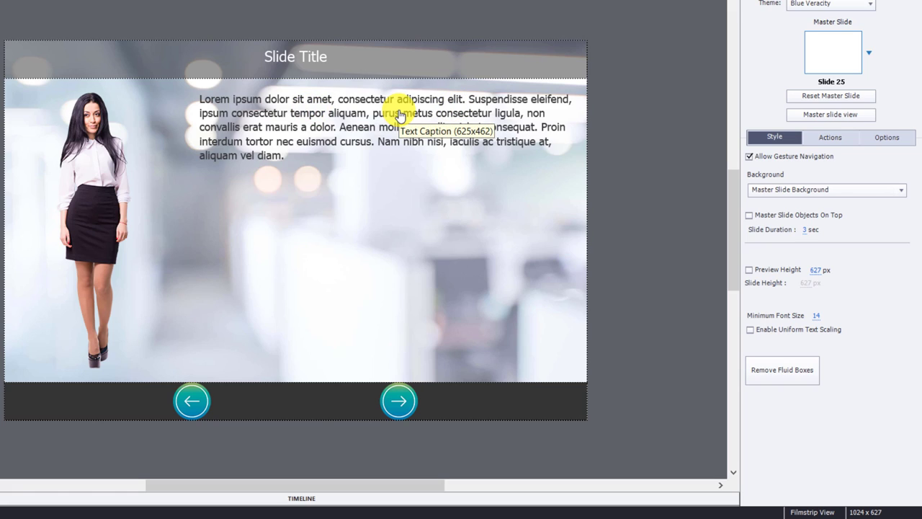
- Set the slide's minimum font size to 10
{"action": "left_click", "coordinate": [815, 315]}
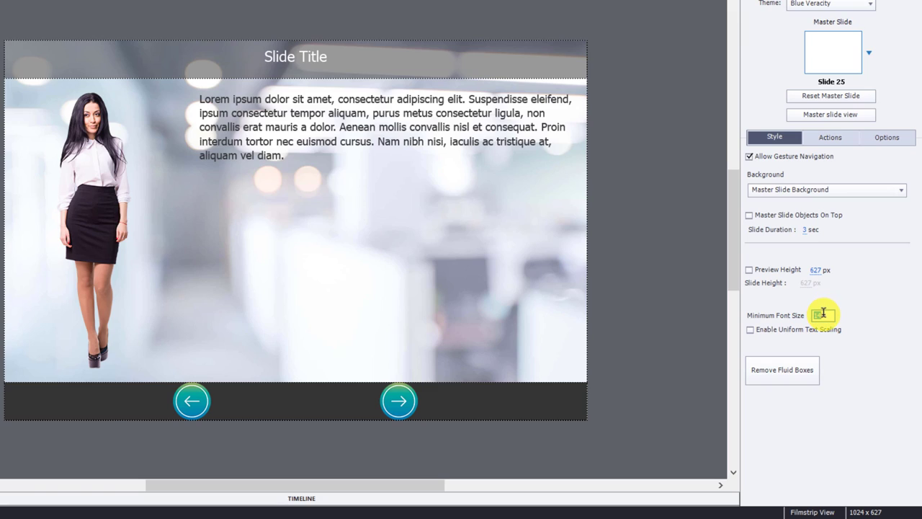
{"action": "type", "text": "4"}
{"action": "key", "text": "BackSpace"}
{"action": "type", "text": "10"}
{"action": "key", "text": "Return"}
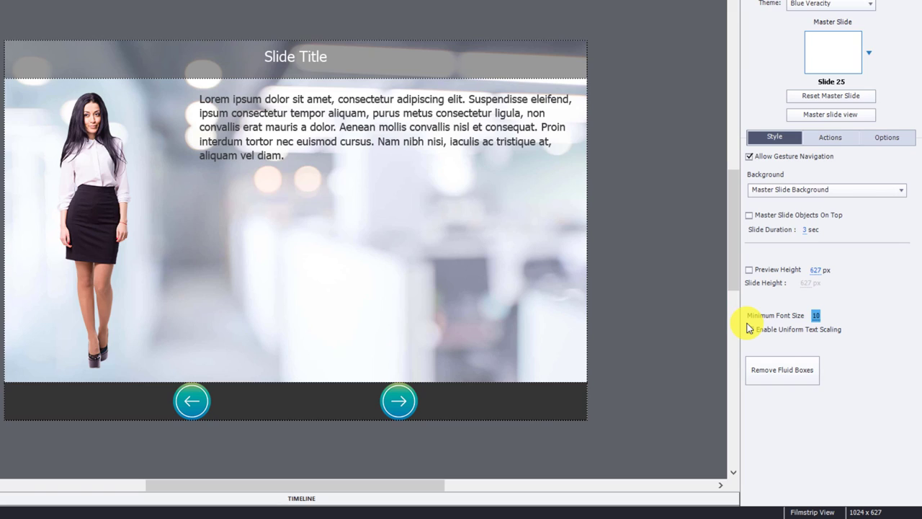
- Duplicate the Lorem ipsum text caption inside its fluid box and enable uniform text scaling for the slide
{"action": "left_click", "coordinate": [466, 128]}
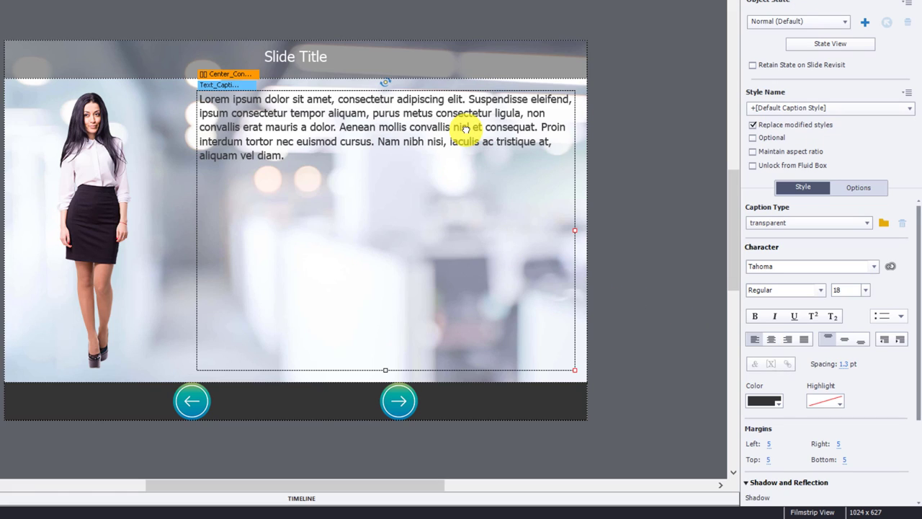
{"action": "key", "text": "ctrl+d"}
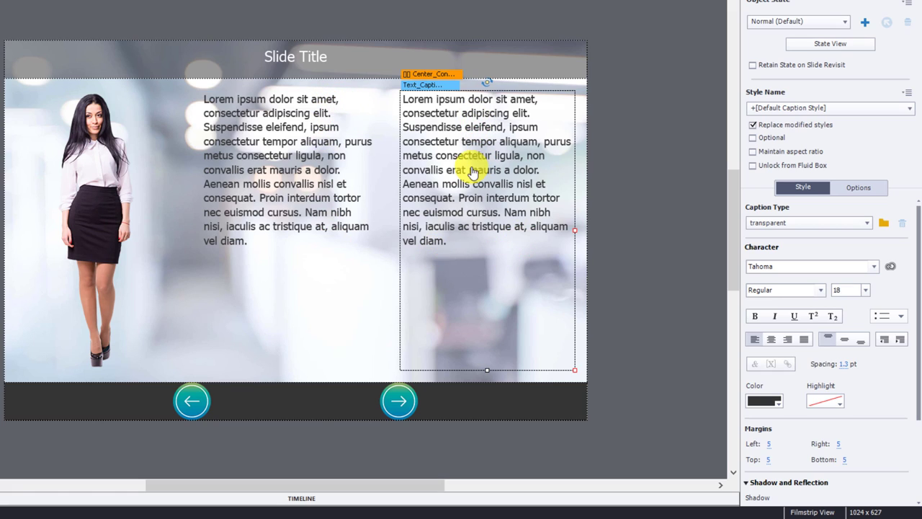
{"action": "left_click", "coordinate": [664, 283]}
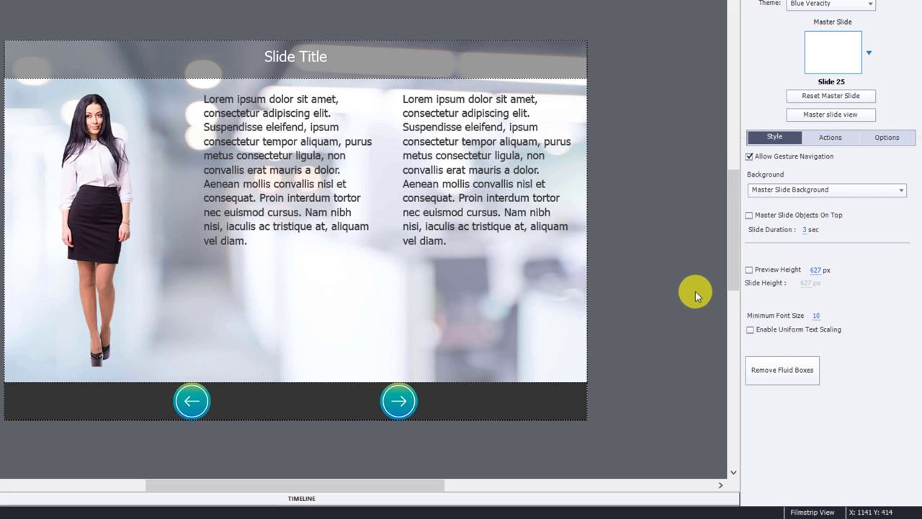
{"action": "left_click", "coordinate": [750, 331]}
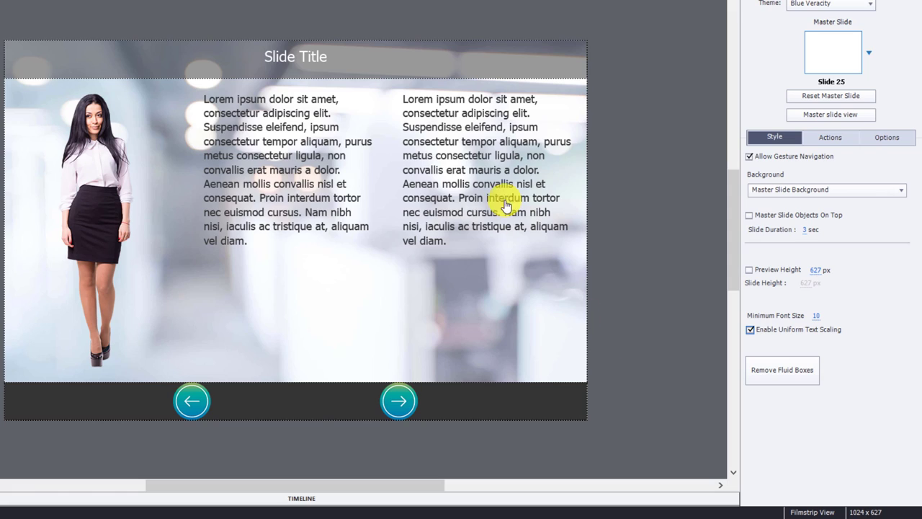
- Copy all of the duplicated caption's text and paste it after its last sentence to double the content
{"action": "left_click", "coordinate": [473, 151]}
{"action": "left_click", "coordinate": [461, 237]}
{"action": "left_click_drag", "start_coordinate": [461, 238], "coordinate": [387, 65]}
{"action": "key", "text": "ctrl+c"}
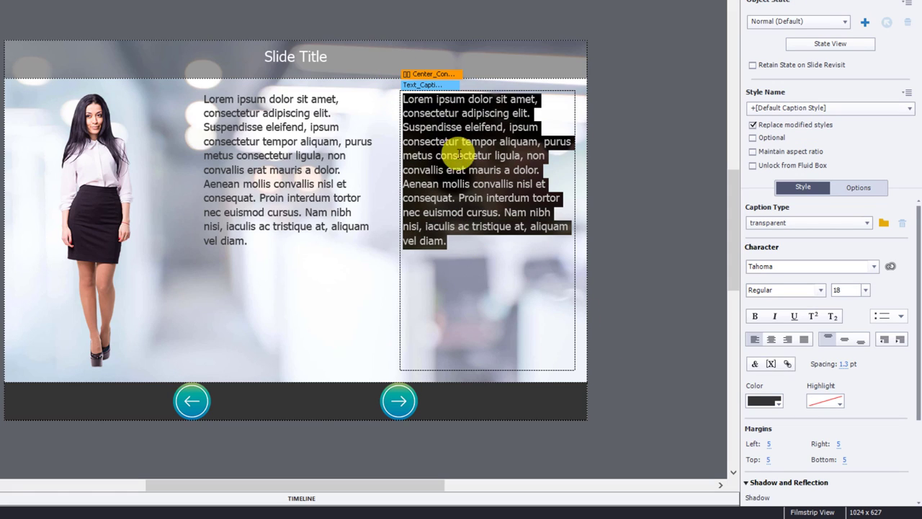
{"action": "left_click", "coordinate": [463, 245]}
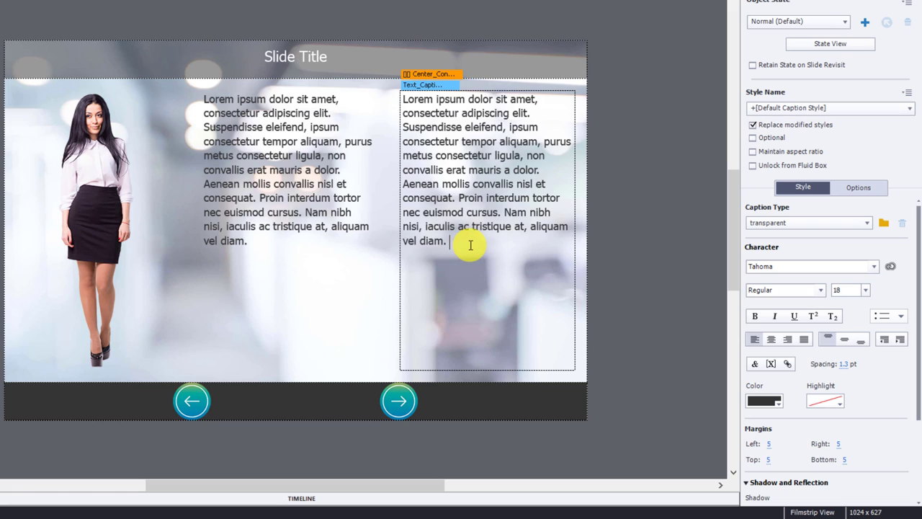
{"action": "key", "text": "ctrl+v"}
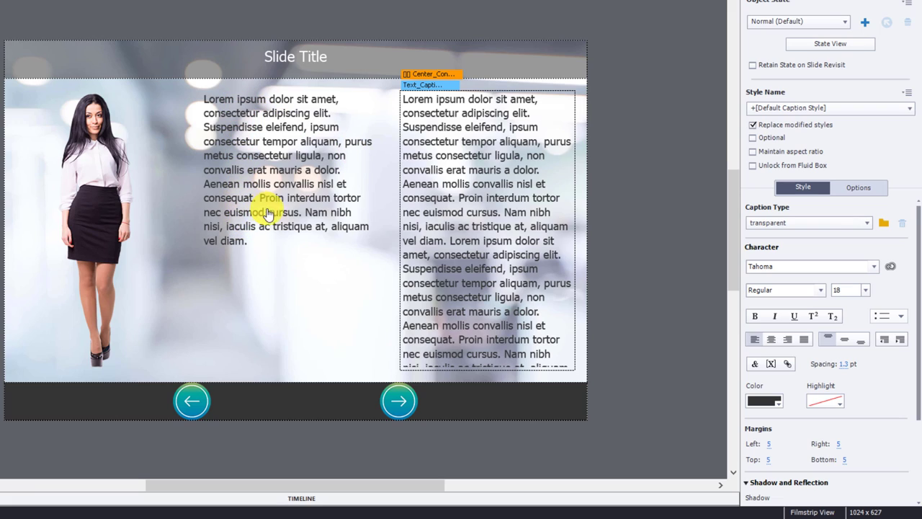
{"action": "left_click", "coordinate": [652, 148]}
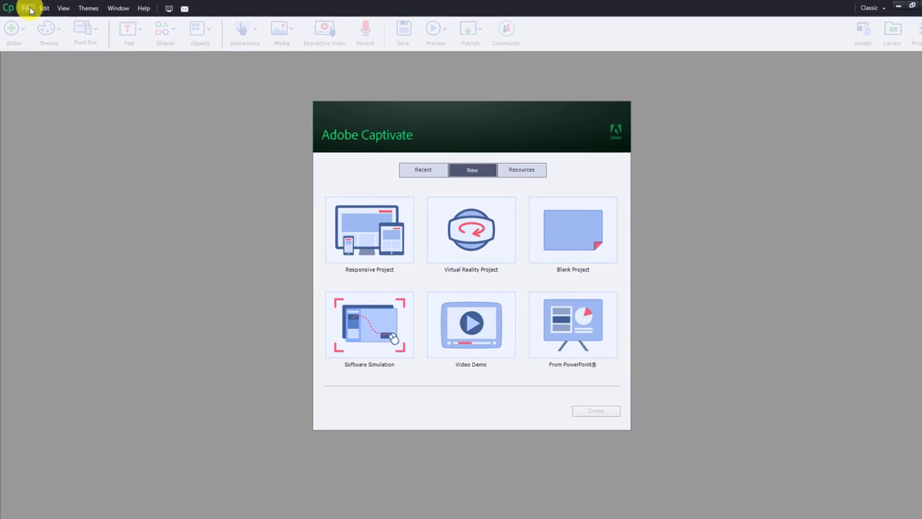
- Open the project file Start - Taking Action Against Harassment Blank Project.cptx from the Desktop
{"action": "left_click", "coordinate": [28, 11]}
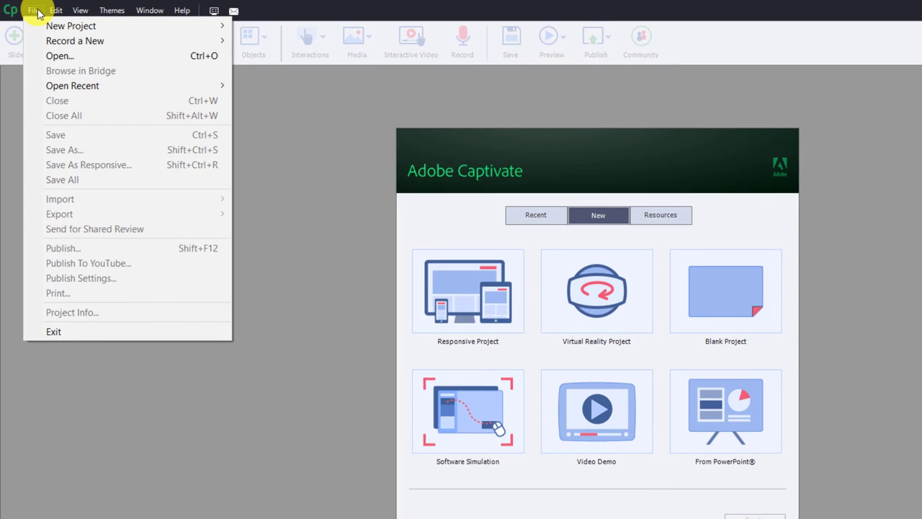
{"action": "left_click", "coordinate": [64, 57]}
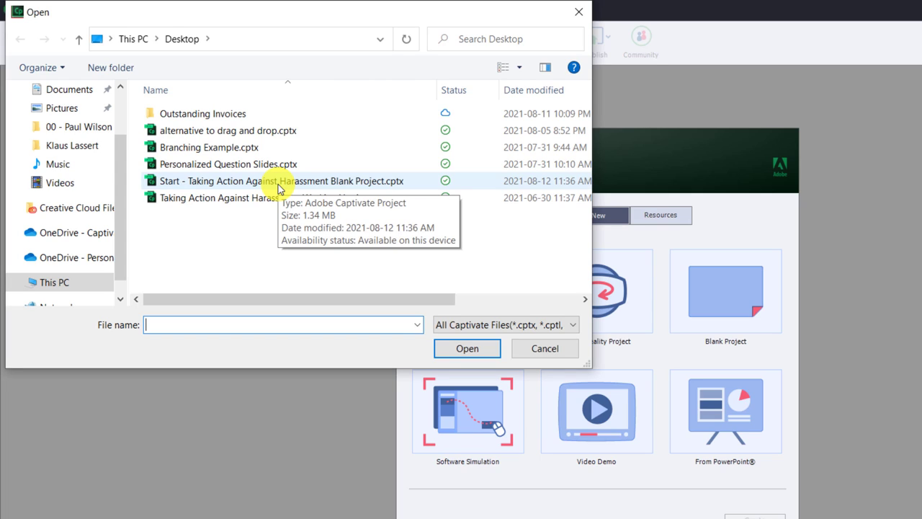
{"action": "left_click", "coordinate": [225, 183]}
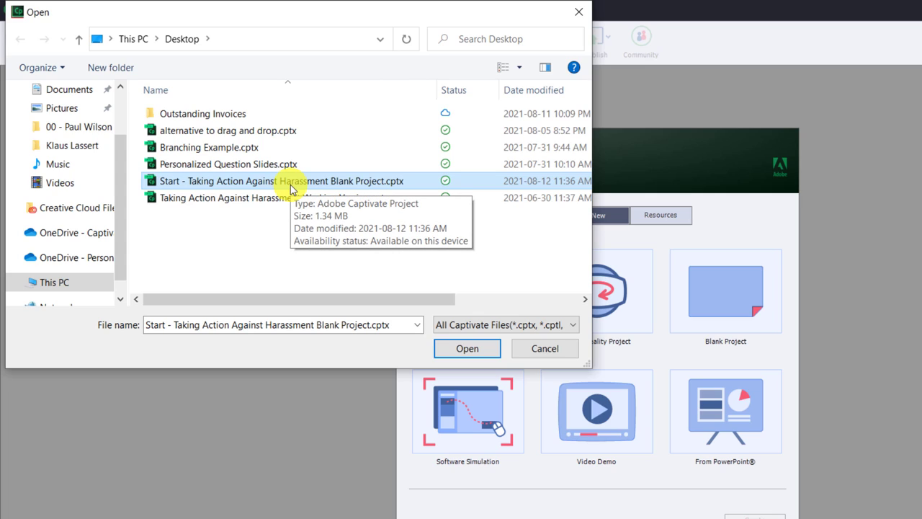
{"action": "left_click", "coordinate": [488, 350]}
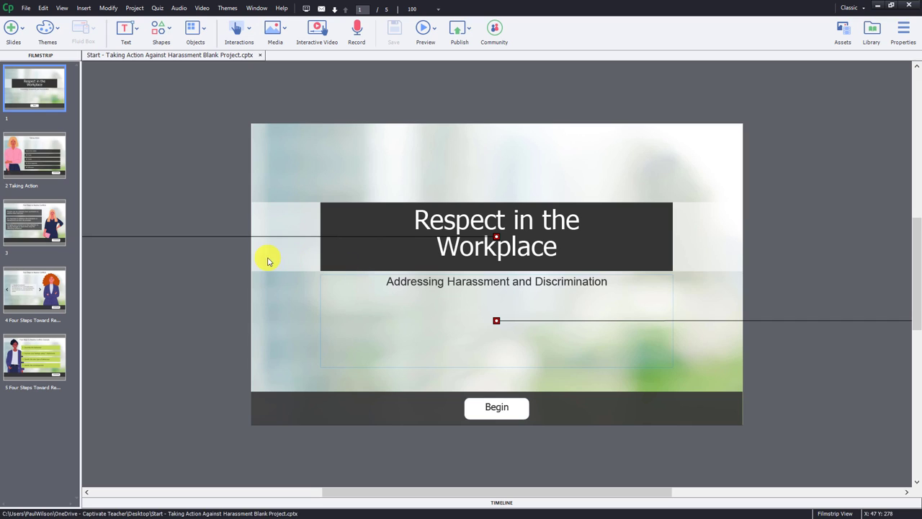
- Save the project as a responsive project named Completed - Taking Action Against Harassment Responsive Project.cptx on the Desktop
{"action": "left_click", "coordinate": [25, 8]}
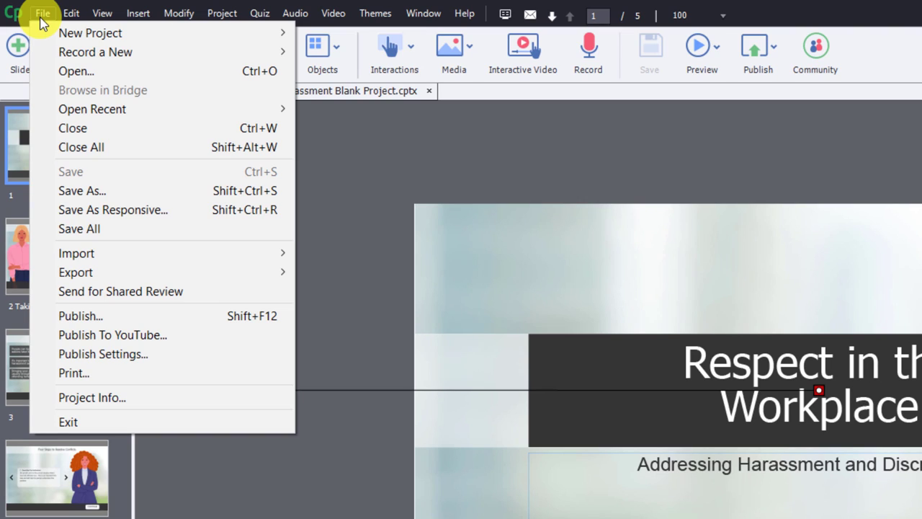
{"action": "left_click", "coordinate": [105, 210]}
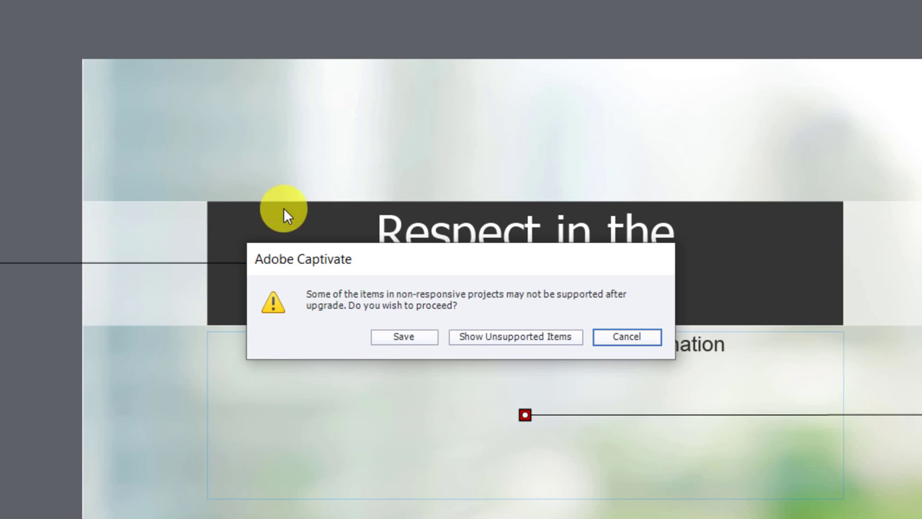
{"action": "left_click", "coordinate": [405, 339]}
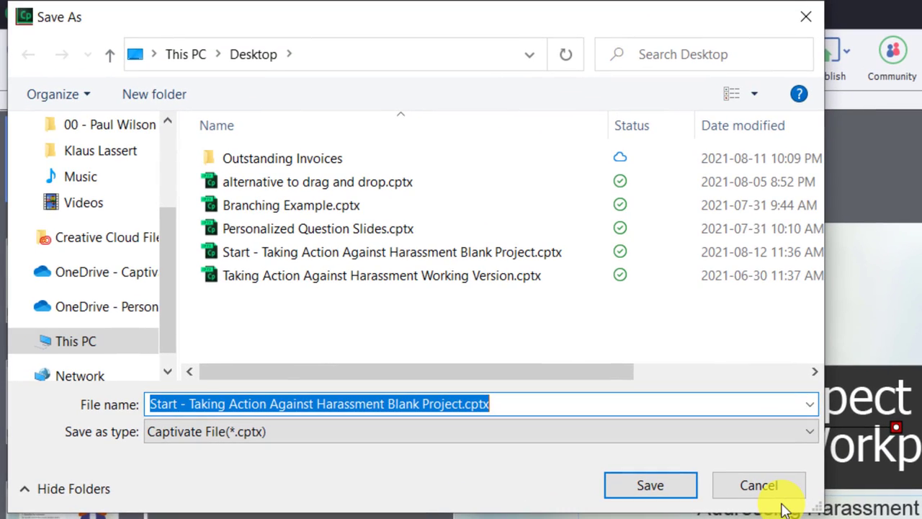
{"action": "key", "text": "Home"}
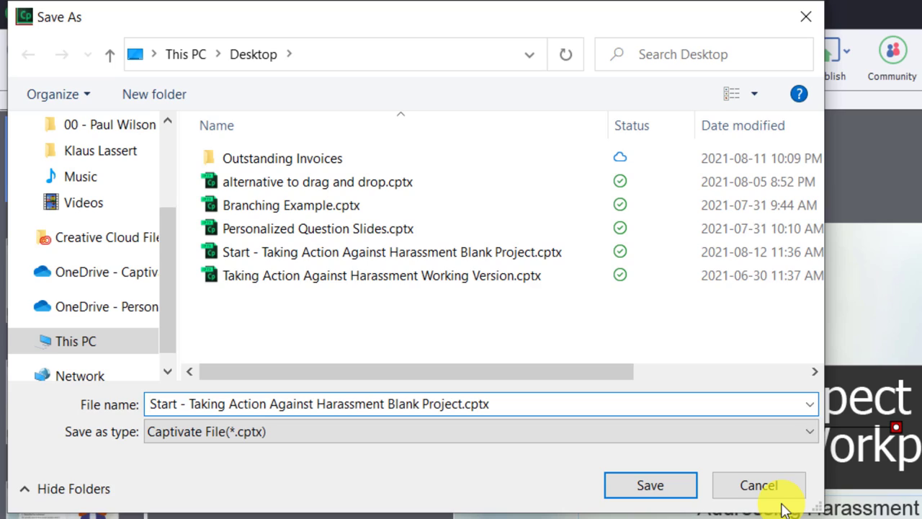
{"action": "type", "text": "Comp"}
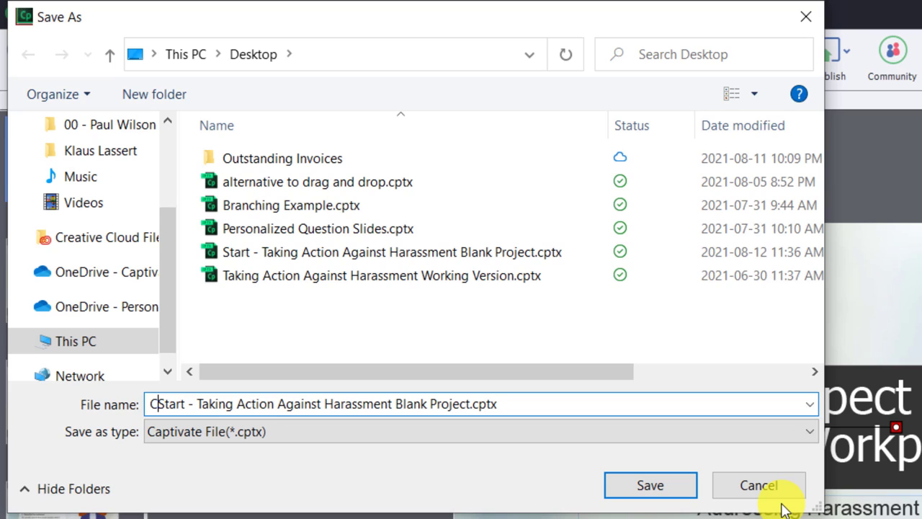
{"action": "type", "text": "leted"}
{"action": "key", "text": "Delete"}
{"action": "key", "text": "Delete"}
{"action": "key", "text": "Delete"}
{"action": "key", "text": "Delete"}
{"action": "key", "text": "Delete"}
{"action": "key", "text": "Right"}
{"action": "key", "text": "Right"}
{"action": "key", "text": "Right"}
{"action": "key", "text": "Right"}
{"action": "key", "text": "Right"}
{"action": "key", "text": "Right"}
{"action": "key", "text": "Right"}
{"action": "key", "text": "Right"}
{"action": "key", "text": "Right"}
{"action": "key", "text": "Right"}
{"action": "key", "text": "Right"}
{"action": "key", "text": "Right"}
{"action": "key", "text": "Right"}
{"action": "key", "text": "Right"}
{"action": "key", "text": "Right"}
{"action": "key", "text": "Right"}
{"action": "key", "text": "Right"}
{"action": "key", "text": "Right"}
{"action": "key", "text": "Right"}
{"action": "key", "text": "Right"}
{"action": "key", "text": "Right"}
{"action": "key", "text": "Right"}
{"action": "key", "text": "Right"}
{"action": "key", "text": "Right"}
{"action": "key", "text": "Right"}
{"action": "key", "text": "Right"}
{"action": "key", "text": "Right"}
{"action": "key", "text": "Right"}
{"action": "key", "text": "Right"}
{"action": "key", "text": "Right"}
{"action": "key", "text": "Right"}
{"action": "key", "text": "Right"}
{"action": "key", "text": "Right"}
{"action": "key", "text": "Right"}
{"action": "key", "text": "Right"}
{"action": "key", "text": "Right"}
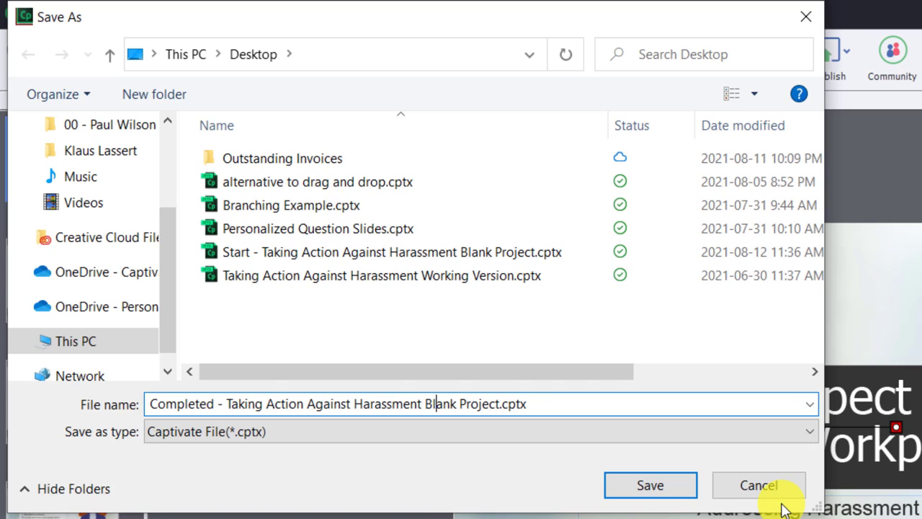
{"action": "key", "text": "shift+Left"}
{"action": "key", "text": "shift+Left"}
{"action": "key", "text": "shift+Left"}
{"action": "key", "text": "shift+Left"}
{"action": "key", "text": "shift+Left"}
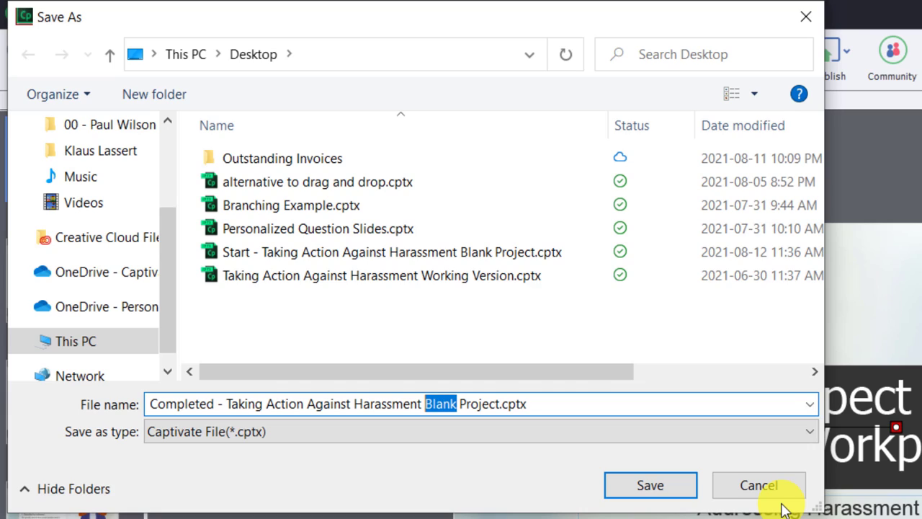
{"action": "type", "text": "Respo"}
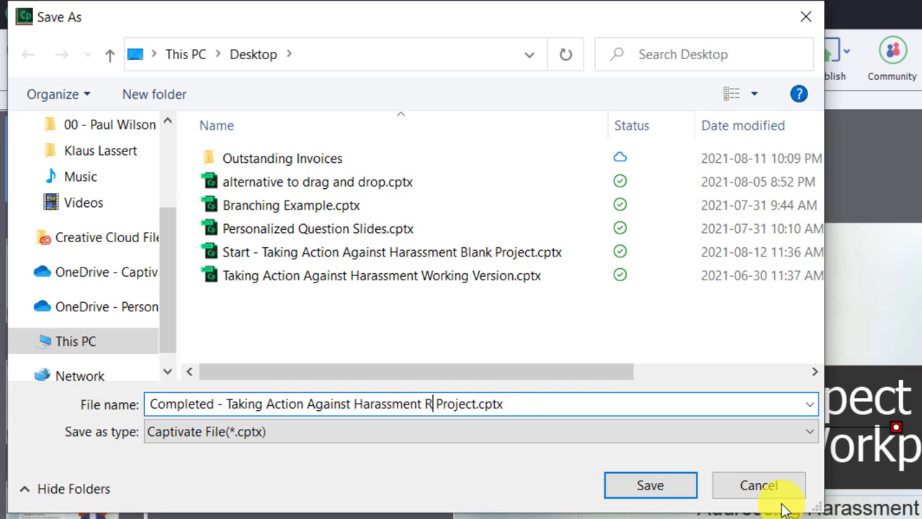
{"action": "type", "text": "nsive"}
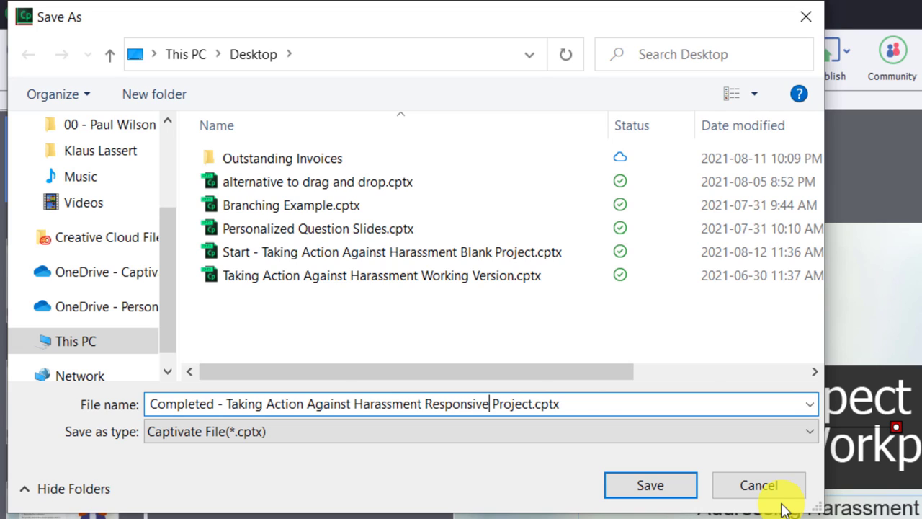
{"action": "left_click", "coordinate": [645, 492]}
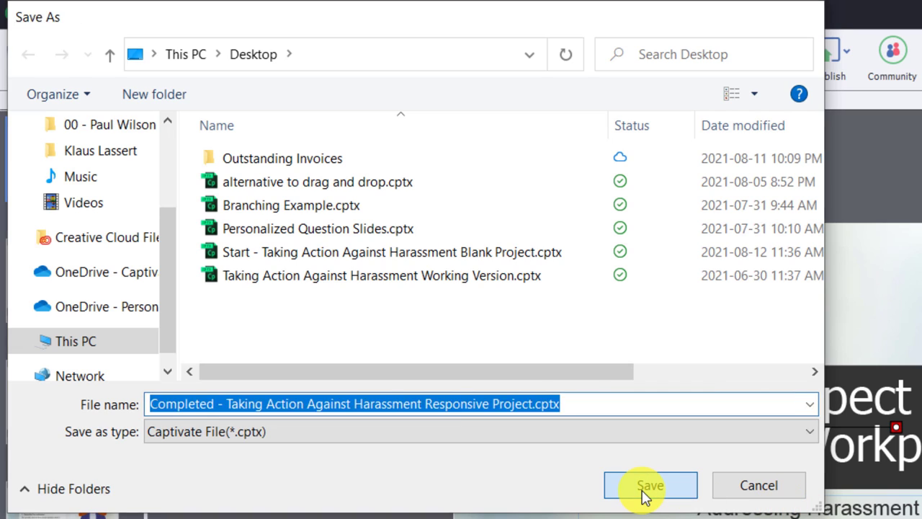
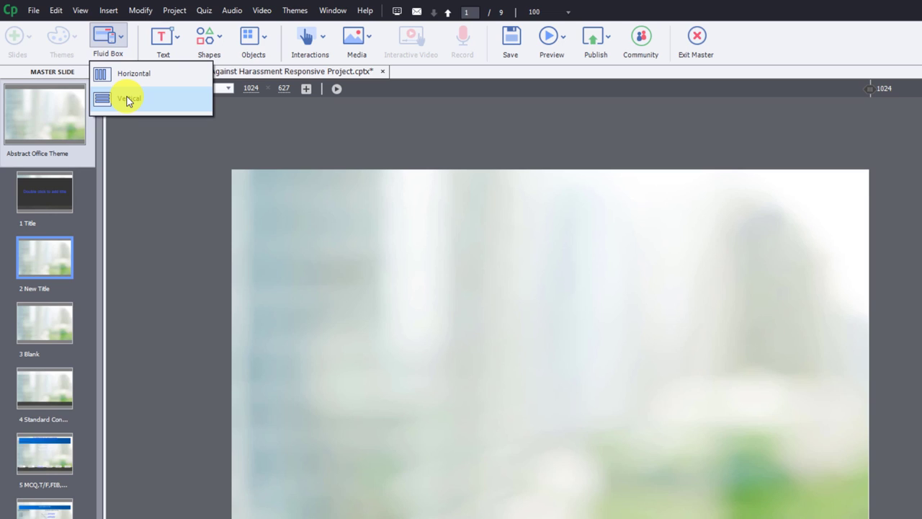
- Insert four vertical fluid boxes on the New Title master slide
{"action": "mouse_move", "coordinate": [128, 100]}
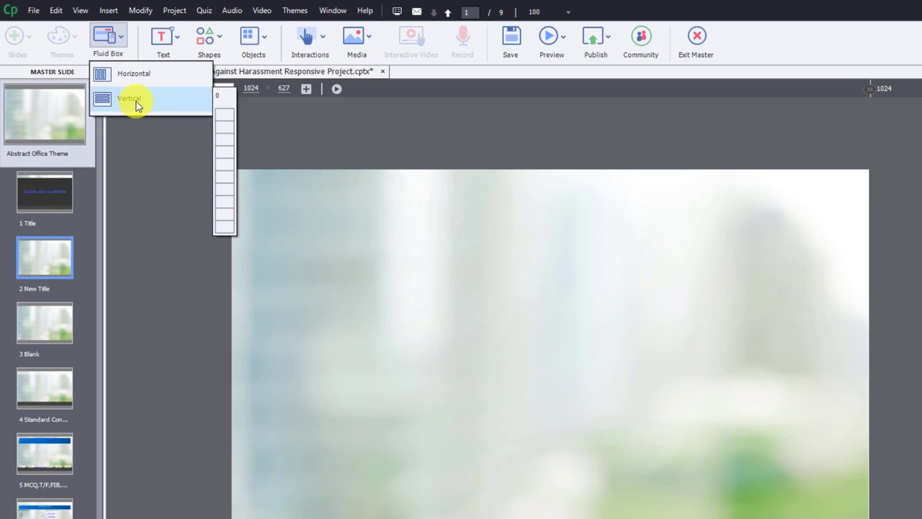
{"action": "left_click", "coordinate": [226, 154]}
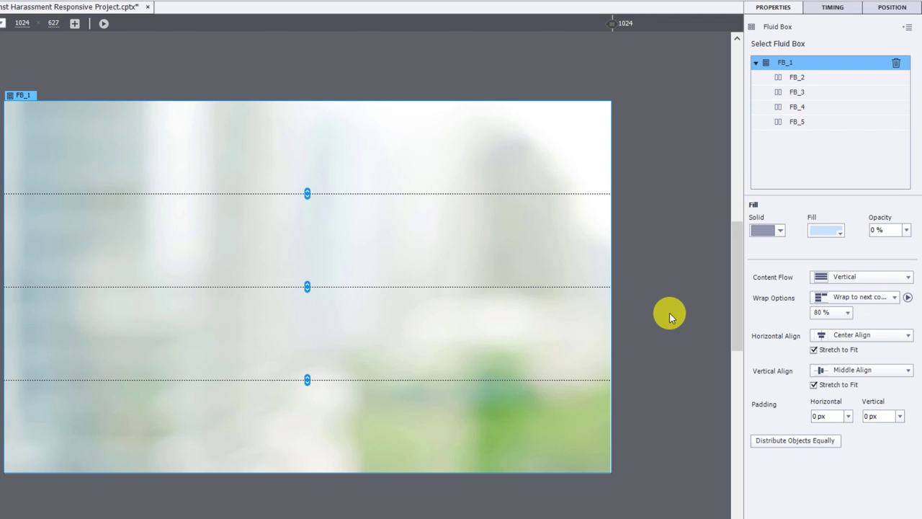
{"action": "mouse_move", "coordinate": [616, 23]}
{"action": "left_mouse_down"}
{"action": "mouse_move", "coordinate": [339, 55]}
{"action": "mouse_move", "coordinate": [609, 55]}
{"action": "mouse_move", "coordinate": [306, 56]}
{"action": "mouse_move", "coordinate": [694, 53]}
{"action": "left_mouse_up"}
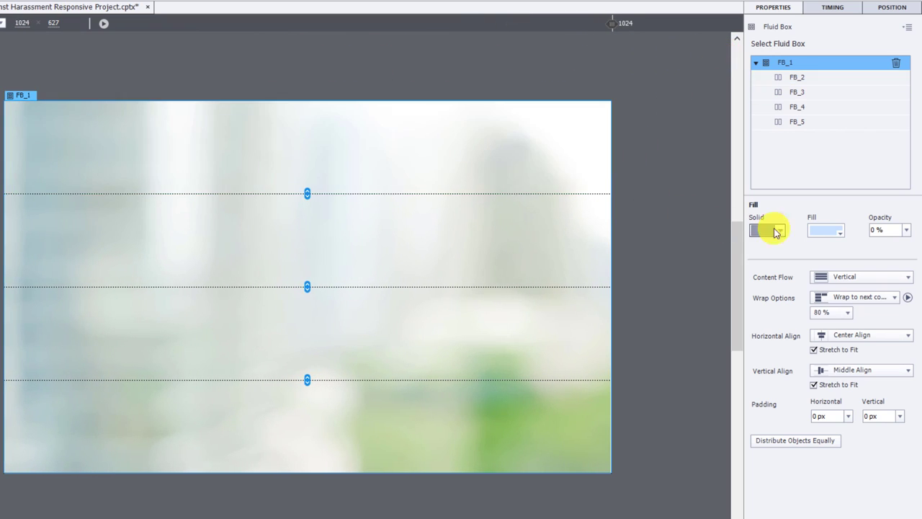
- Give the parent fluid box FB_1 an image fill using the AdobeStock_183702310 background image from the library
{"action": "left_click", "coordinate": [780, 231]}
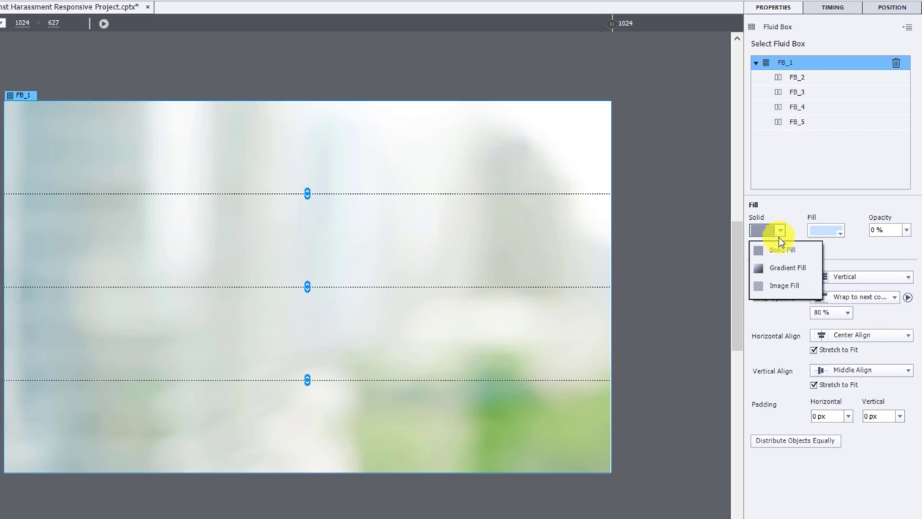
{"action": "left_click", "coordinate": [772, 288]}
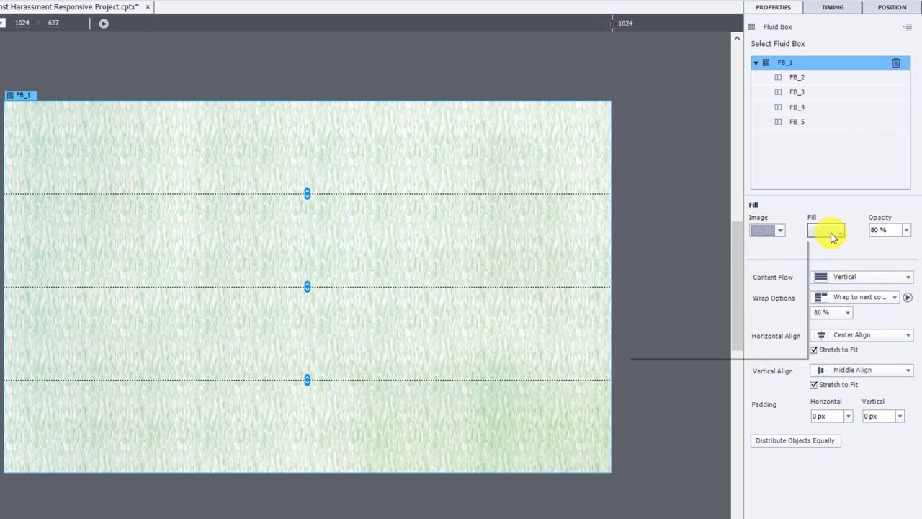
{"action": "left_click", "coordinate": [832, 232]}
{"action": "left_click", "coordinate": [753, 276]}
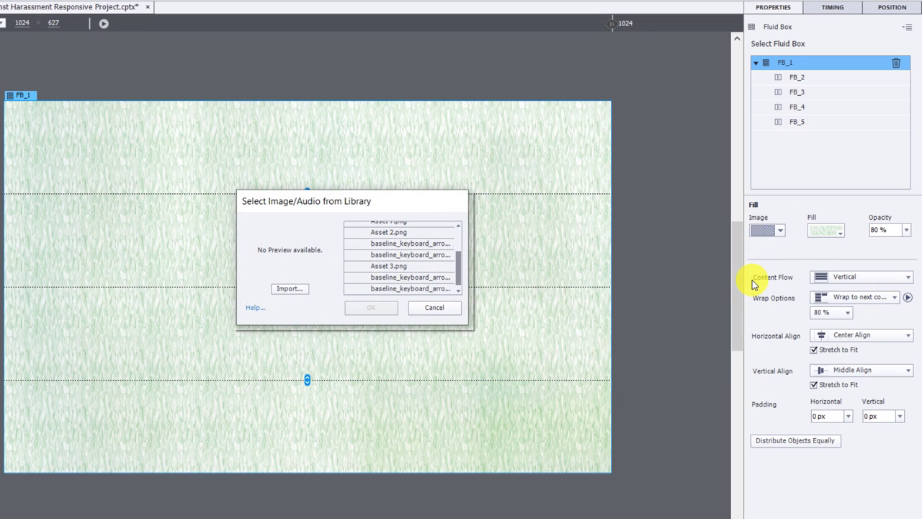
{"action": "left_click_drag", "start_coordinate": [461, 272], "coordinate": [459, 229]}
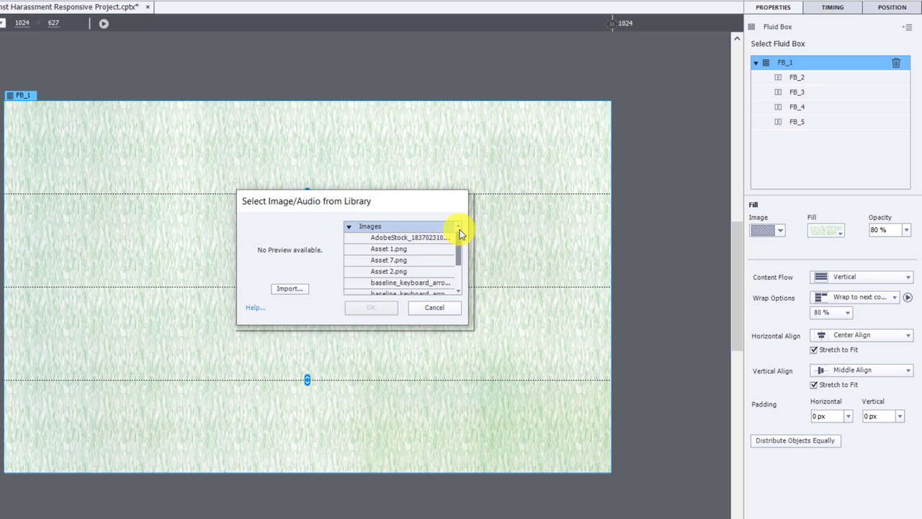
{"action": "left_click", "coordinate": [404, 238]}
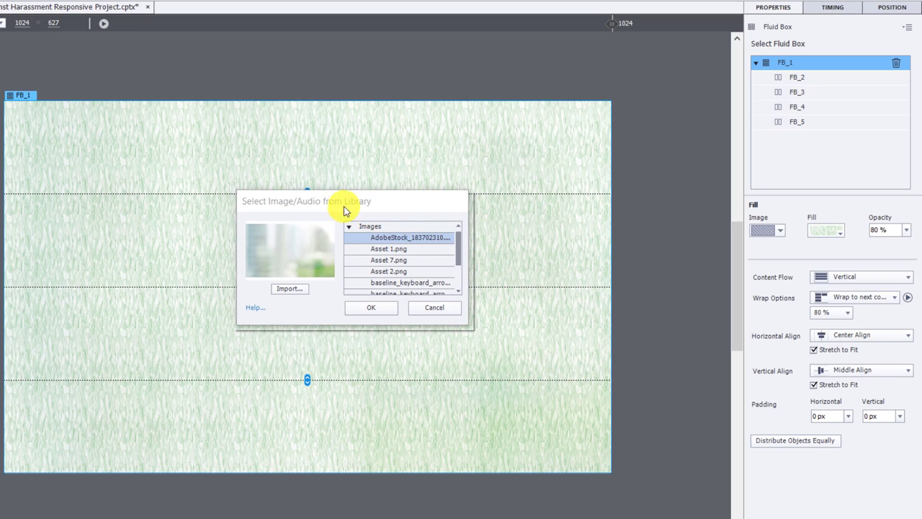
{"action": "left_click", "coordinate": [378, 310]}
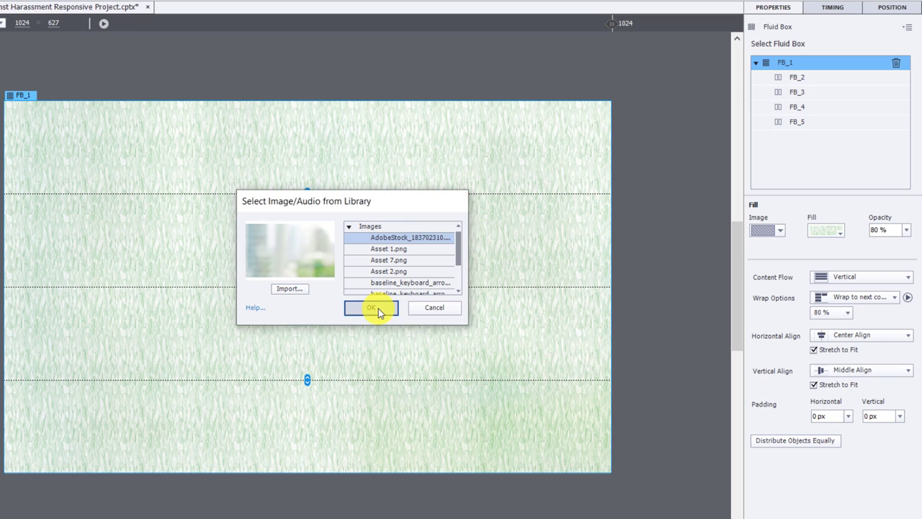
{"action": "left_click", "coordinate": [482, 420]}
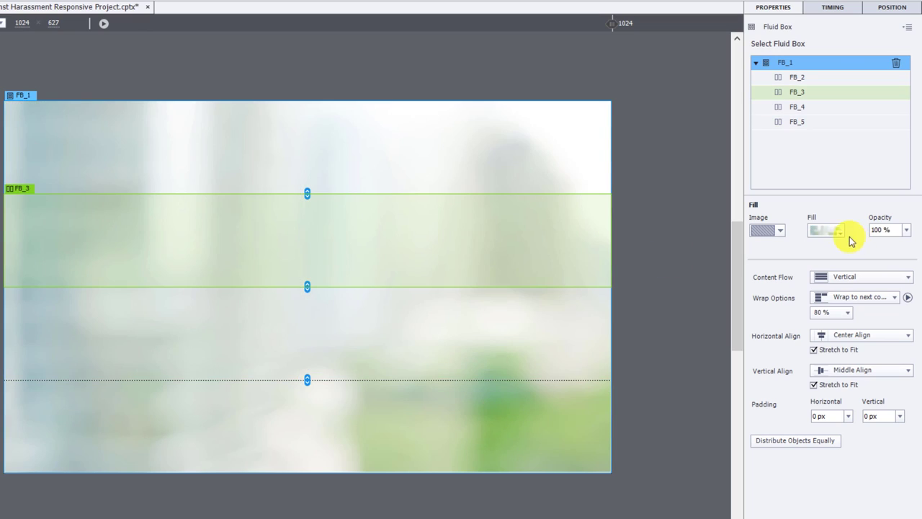
- Set FB_1's custom image fill to tile with the Center tile type and check it by slightly narrowing the preview width
{"action": "left_click", "coordinate": [838, 231]}
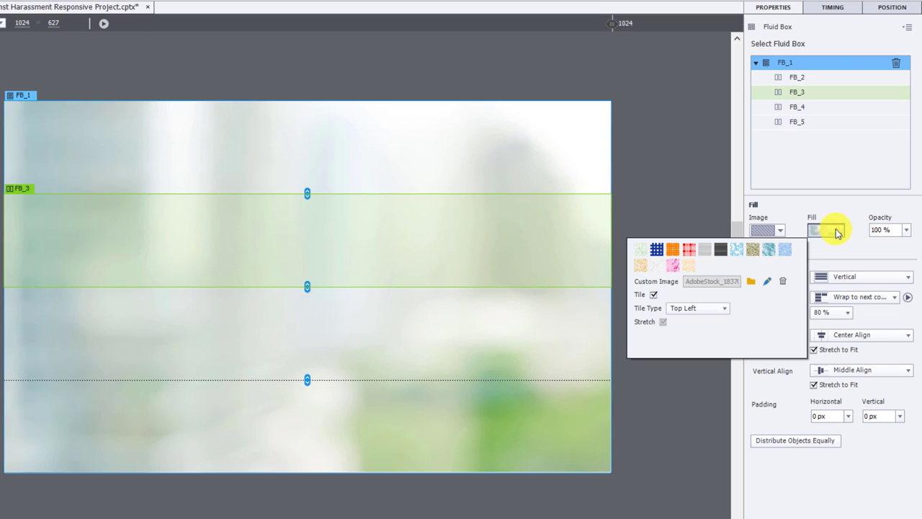
{"action": "left_click", "coordinate": [652, 295]}
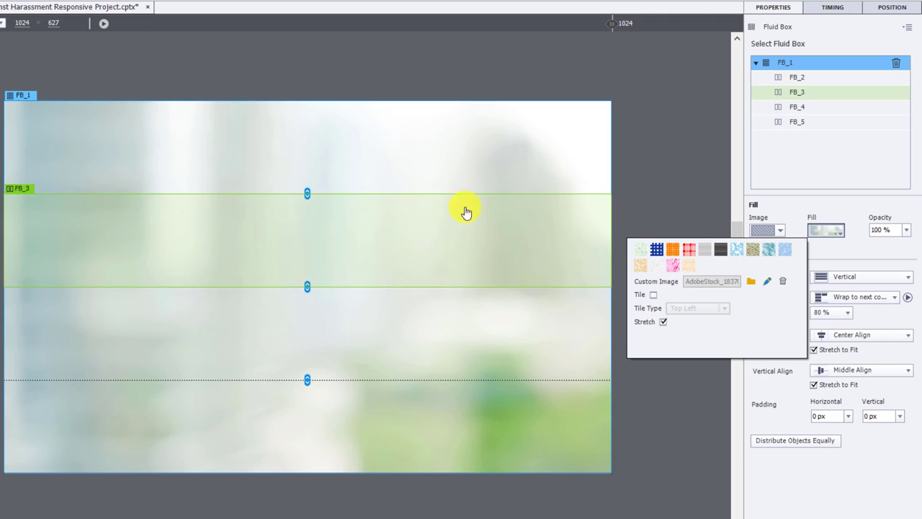
{"action": "left_click", "coordinate": [654, 296]}
{"action": "left_click", "coordinate": [710, 308]}
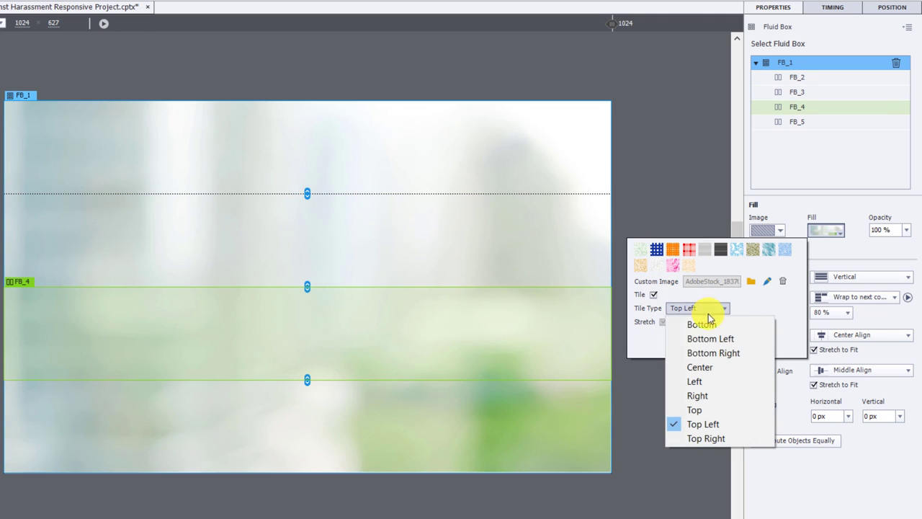
{"action": "left_click", "coordinate": [713, 367]}
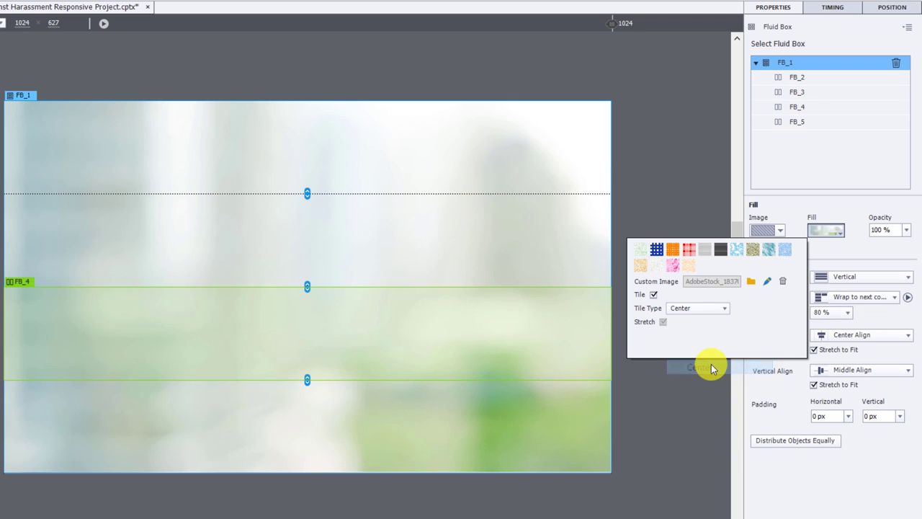
{"action": "left_click", "coordinate": [638, 160]}
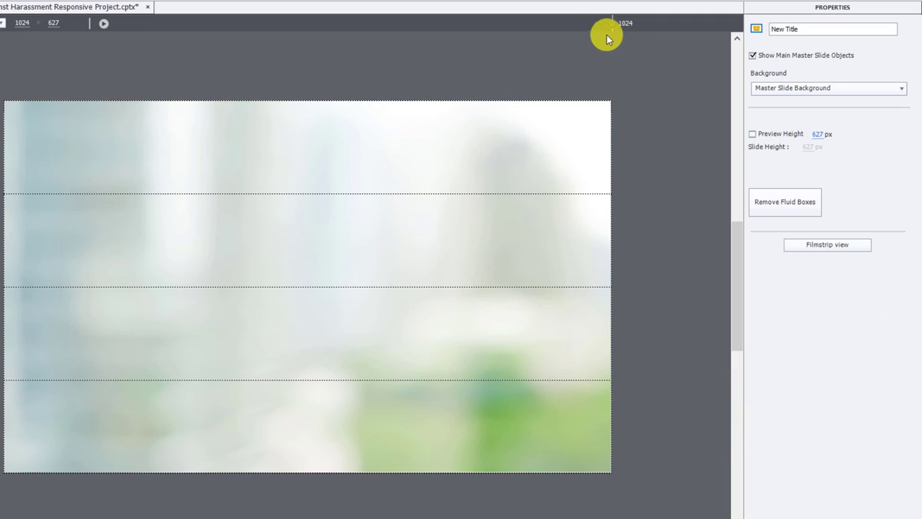
{"action": "mouse_move", "coordinate": [609, 20]}
{"action": "left_mouse_down"}
{"action": "mouse_move", "coordinate": [88, 24]}
{"action": "mouse_move", "coordinate": [587, 39]}
{"action": "mouse_move", "coordinate": [610, 29]}
{"action": "left_mouse_up"}
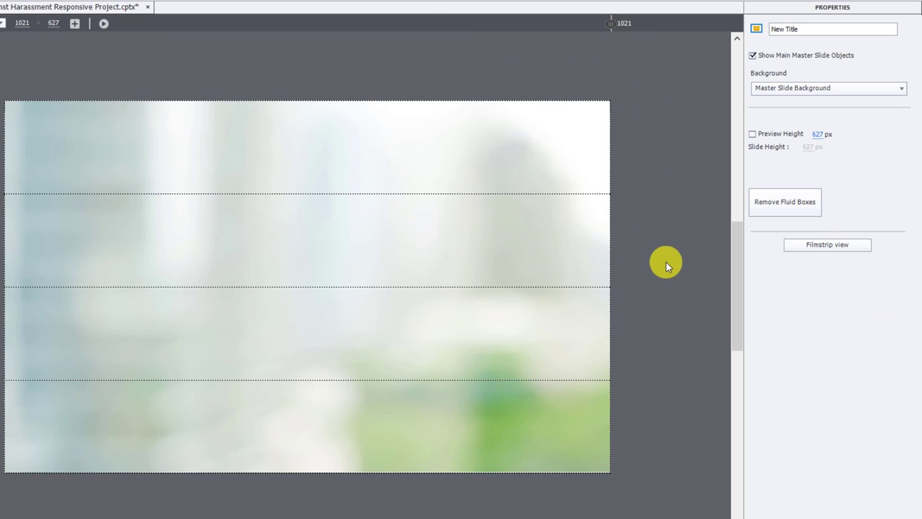
- Set the wrap option of the parent fluid box FB_1 to Squeeze in a column
{"action": "left_click", "coordinate": [515, 127]}
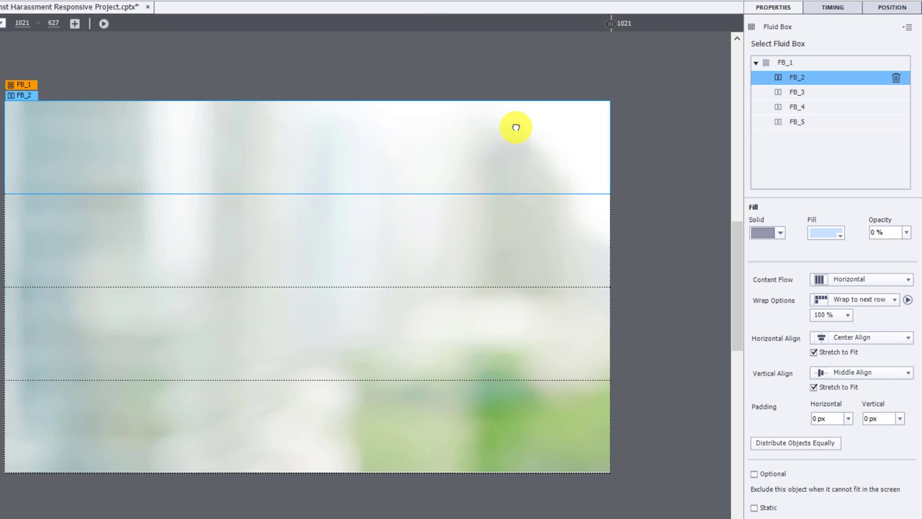
{"action": "left_click", "coordinate": [797, 62]}
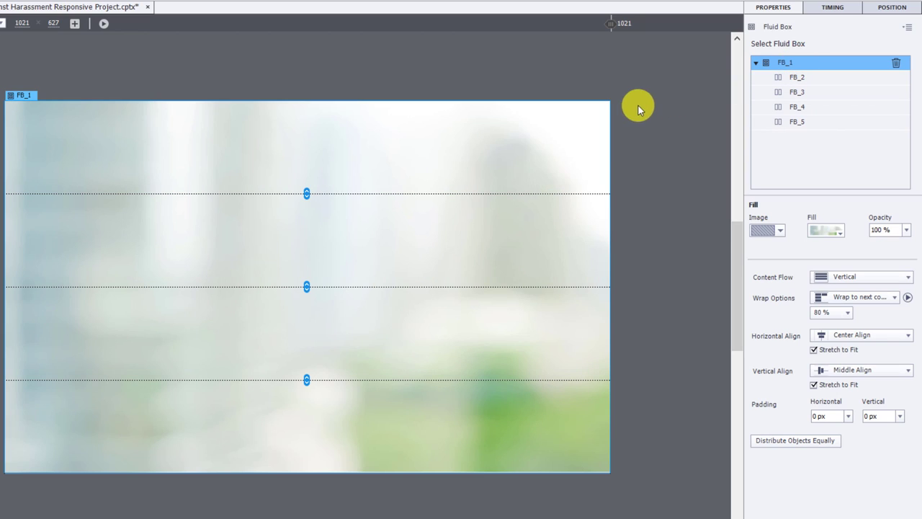
{"action": "left_click", "coordinate": [857, 299]}
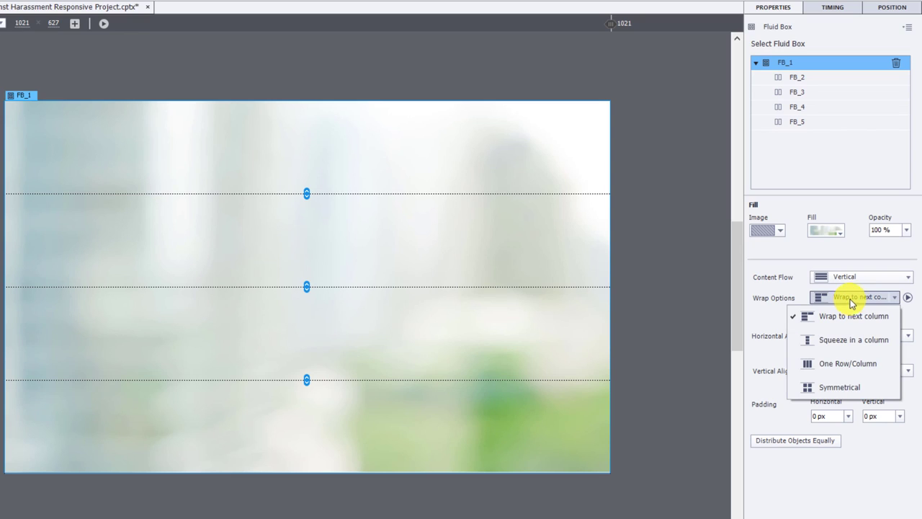
{"action": "left_click", "coordinate": [852, 342]}
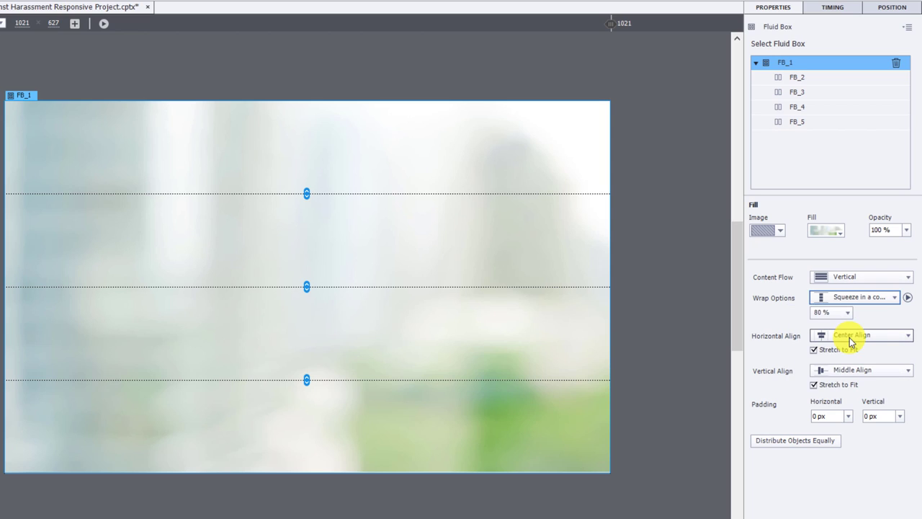
- Insert three horizontal fluid boxes inside FB_3, the second row of the New Title master slide
{"action": "left_click", "coordinate": [811, 80]}
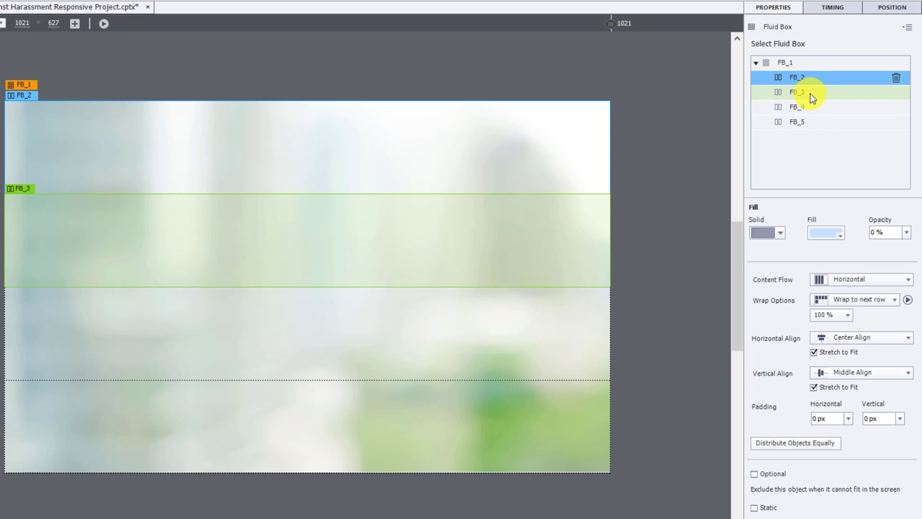
{"action": "left_click", "coordinate": [807, 92]}
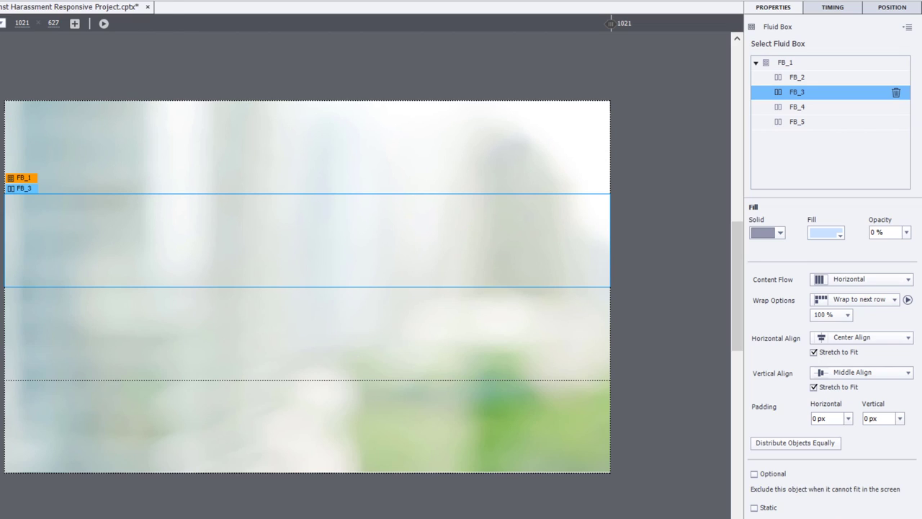
{"action": "left_click", "coordinate": [2, 23]}
{"action": "left_click", "coordinate": [22, 25]}
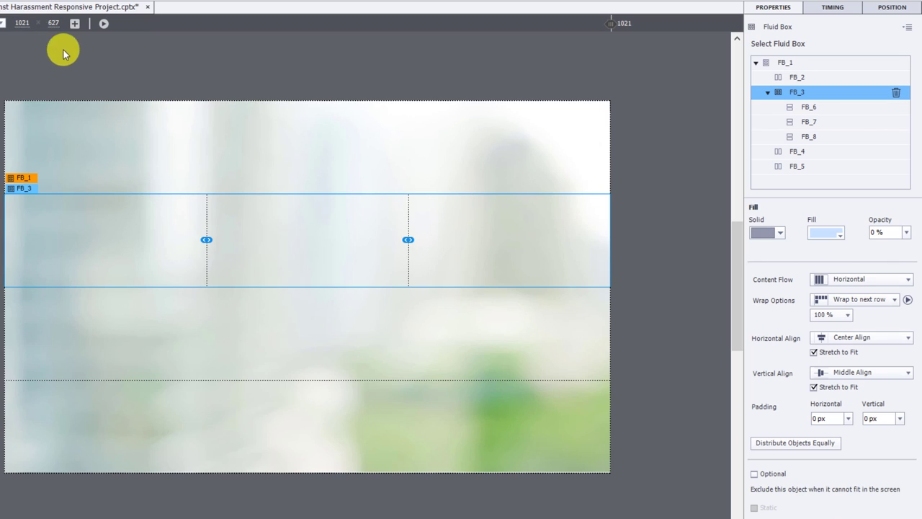
- Set the width of both outer fluid boxes within FB_3, FB_6 and FB_8, to 20%
{"action": "left_click", "coordinate": [155, 239]}
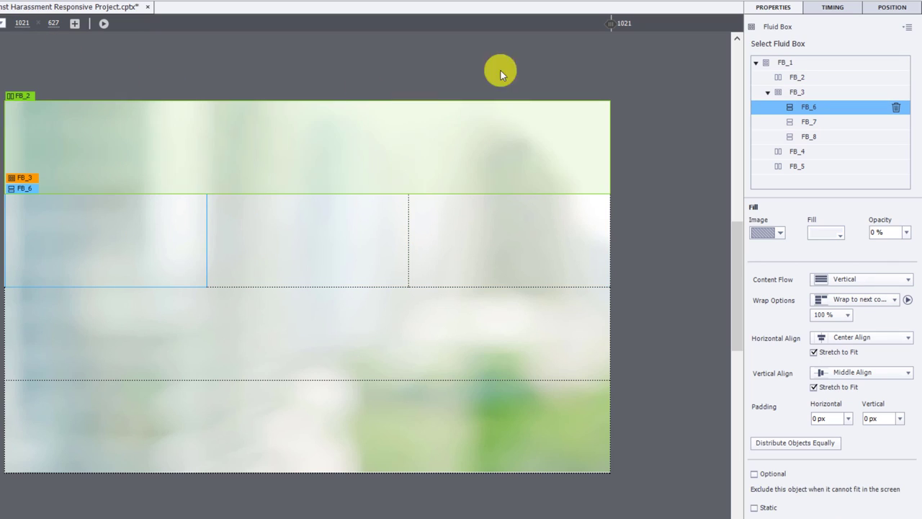
{"action": "left_click", "coordinate": [883, 9]}
{"action": "double_click", "coordinate": [768, 53]}
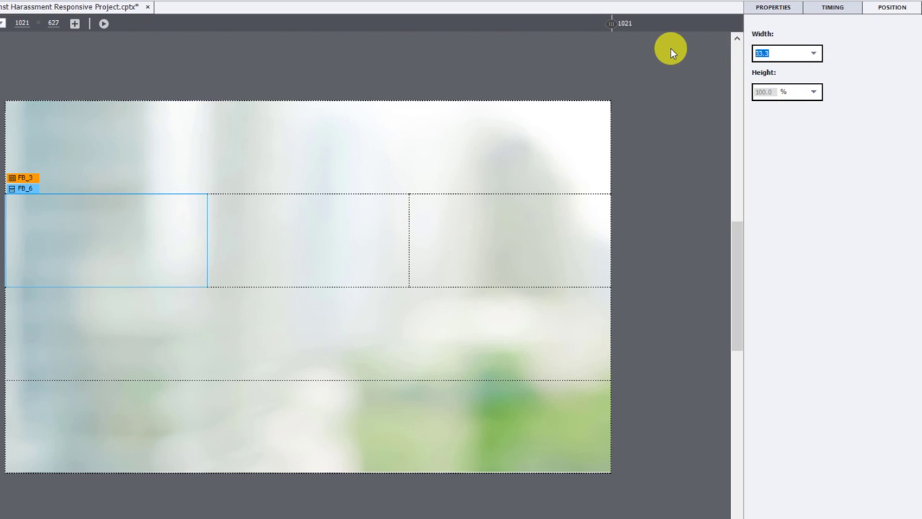
{"action": "type", "text": "20"}
{"action": "left_click", "coordinate": [457, 243]}
{"action": "double_click", "coordinate": [761, 53]}
{"action": "type", "text": "20"}
{"action": "key", "text": "Return"}
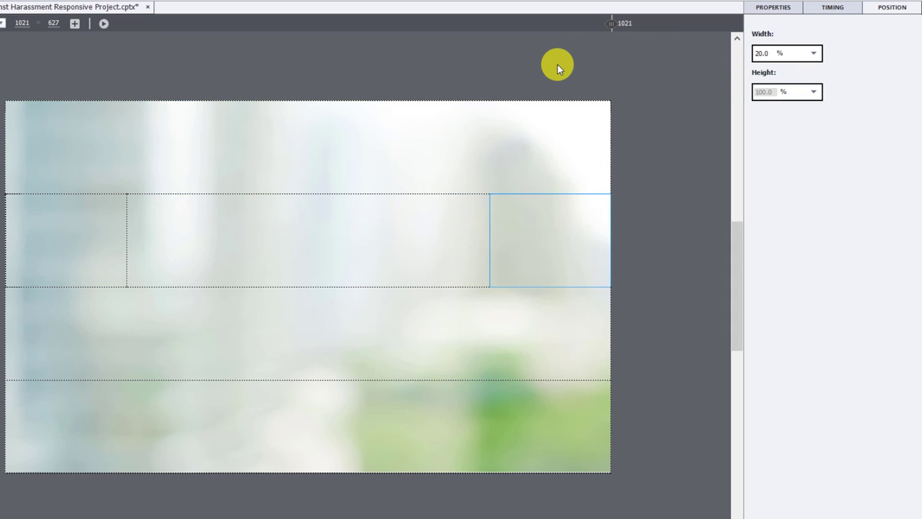
{"action": "left_click", "coordinate": [51, 231]}
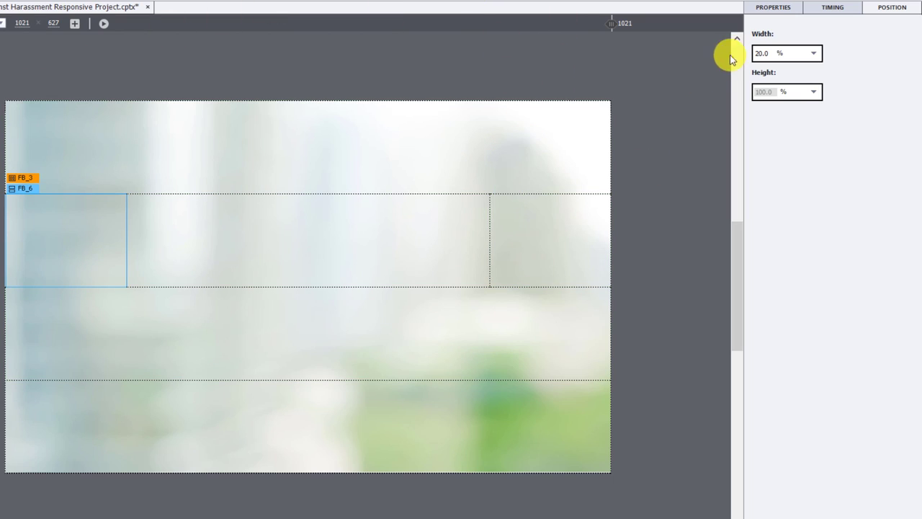
- Set the wrap option of fluid box FB_3 to Squeeze in a row
{"action": "left_click", "coordinate": [772, 6]}
{"action": "left_click", "coordinate": [481, 340]}
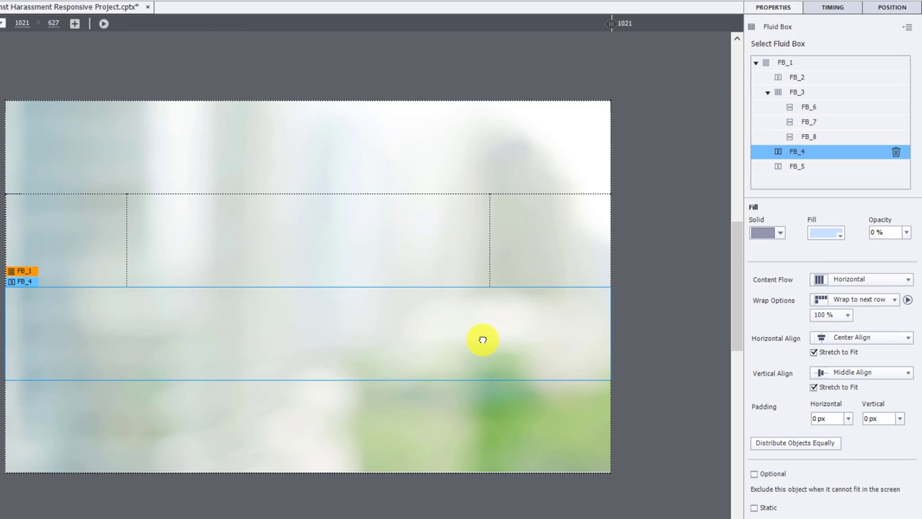
{"action": "left_click", "coordinate": [801, 78]}
{"action": "left_click", "coordinate": [807, 93]}
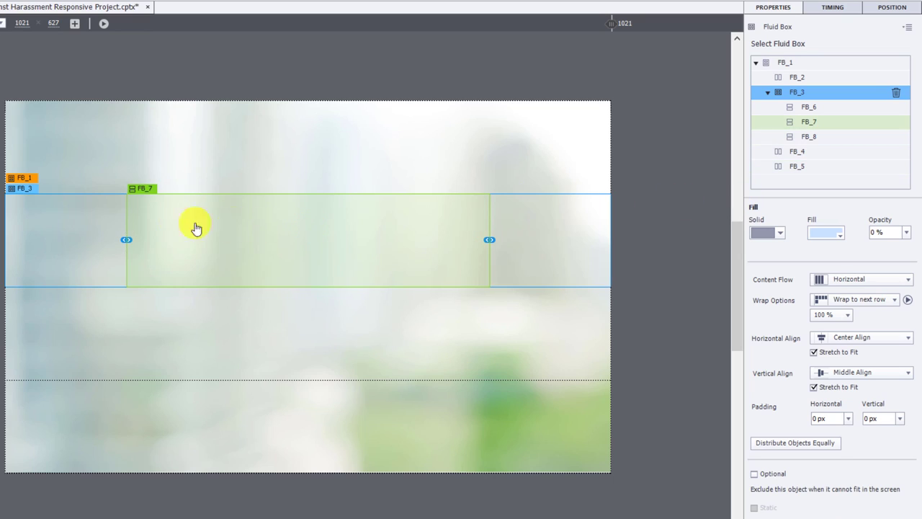
{"action": "left_click", "coordinate": [847, 300]}
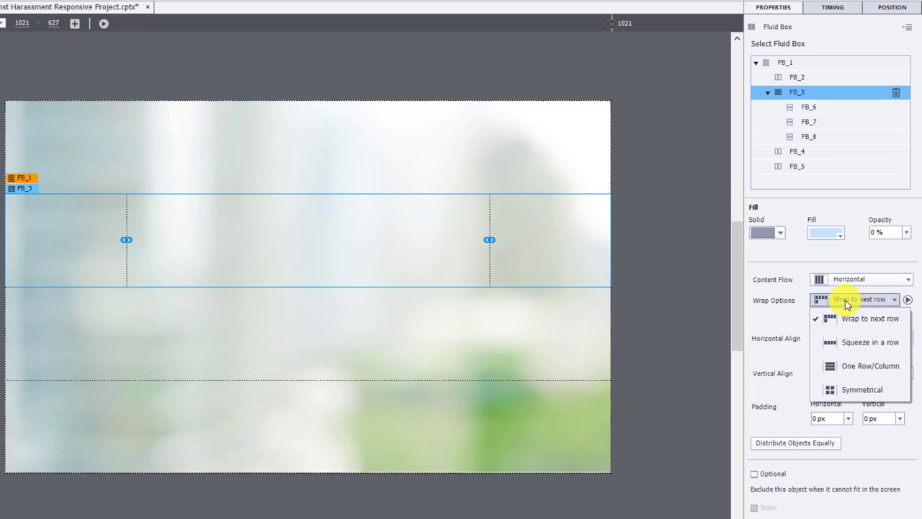
{"action": "left_click", "coordinate": [845, 343]}
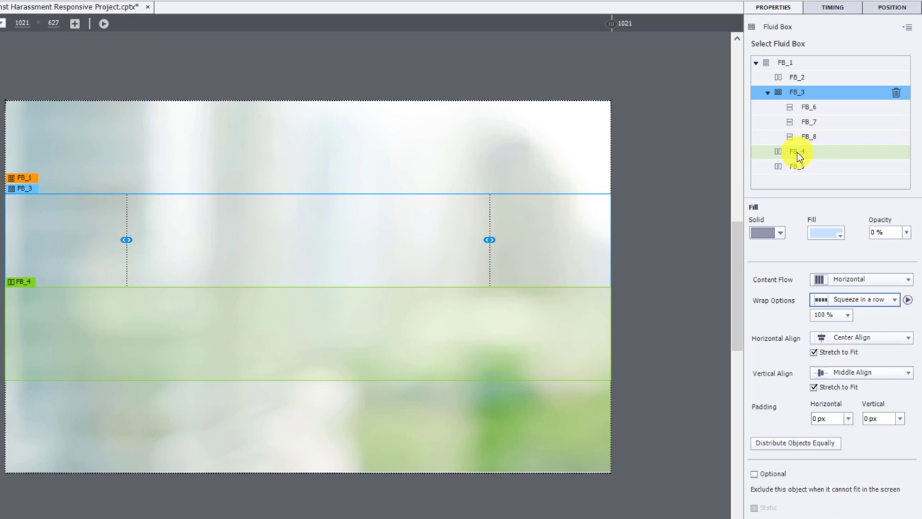
- Set the height of FB_5, the lowest fluid box on the master slide, to 10%
{"action": "left_click", "coordinate": [337, 331]}
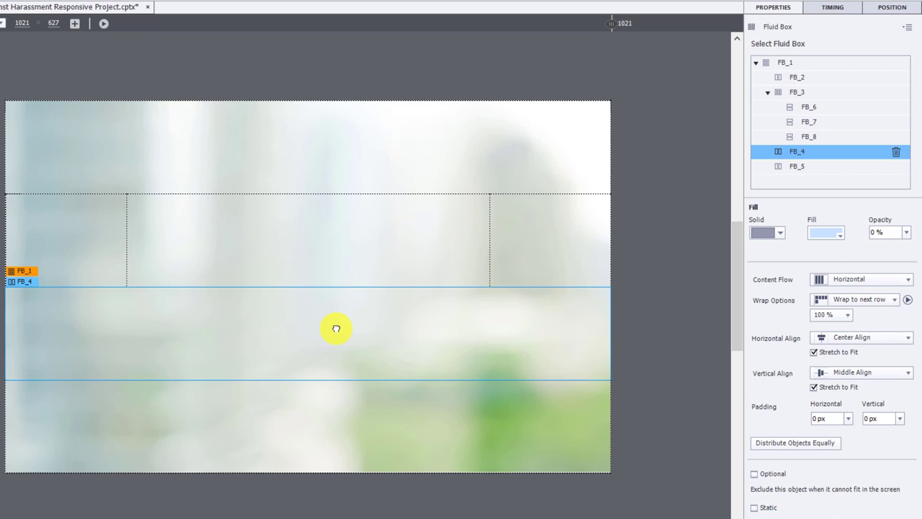
{"action": "left_click", "coordinate": [367, 421]}
{"action": "left_click", "coordinate": [890, 7]}
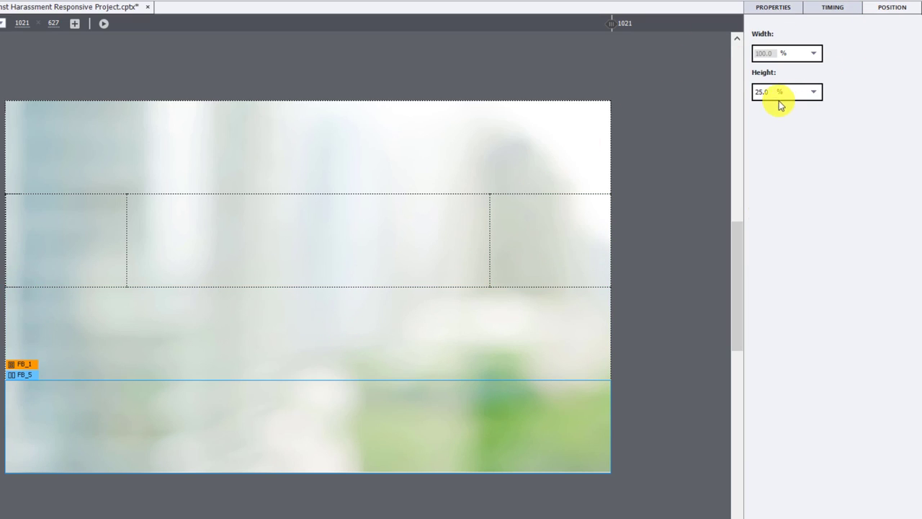
{"action": "type", "text": "23"}
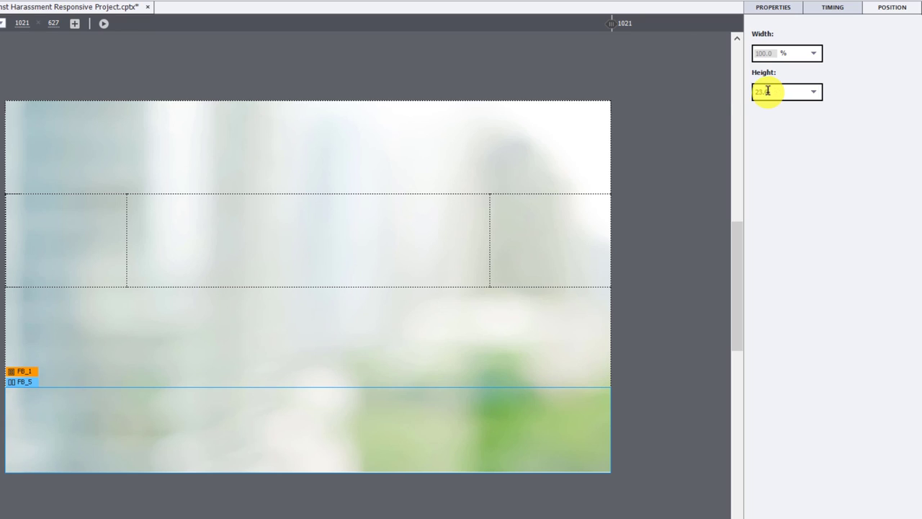
{"action": "key", "text": "Return"}
{"action": "type", "text": "10"}
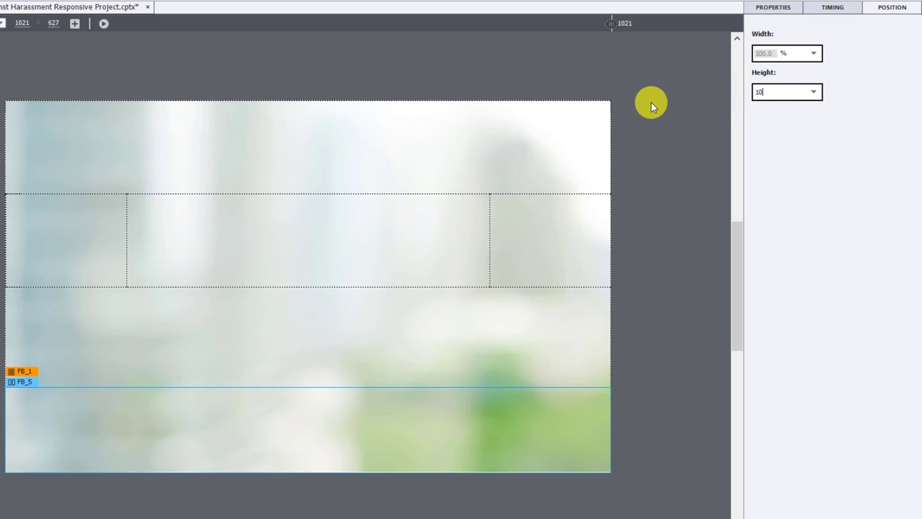
{"action": "key", "text": "Return"}
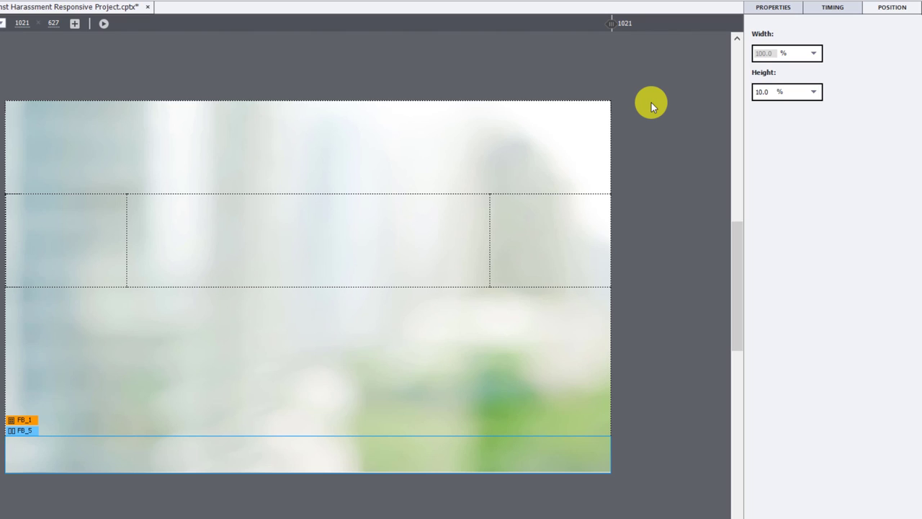
- Give fluid box FB_5 a solid dark grey fill at 100% opacity
{"action": "left_click", "coordinate": [775, 8]}
{"action": "left_click", "coordinate": [825, 232]}
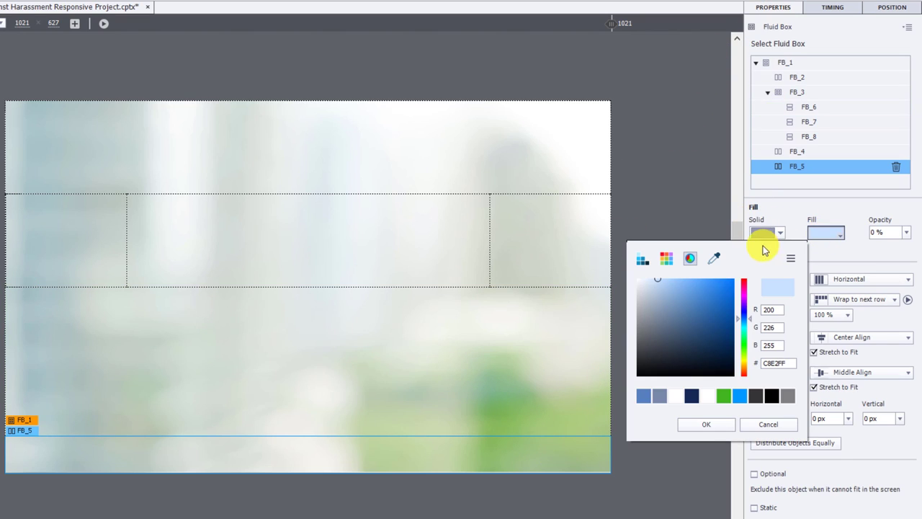
{"action": "left_click", "coordinate": [667, 259]}
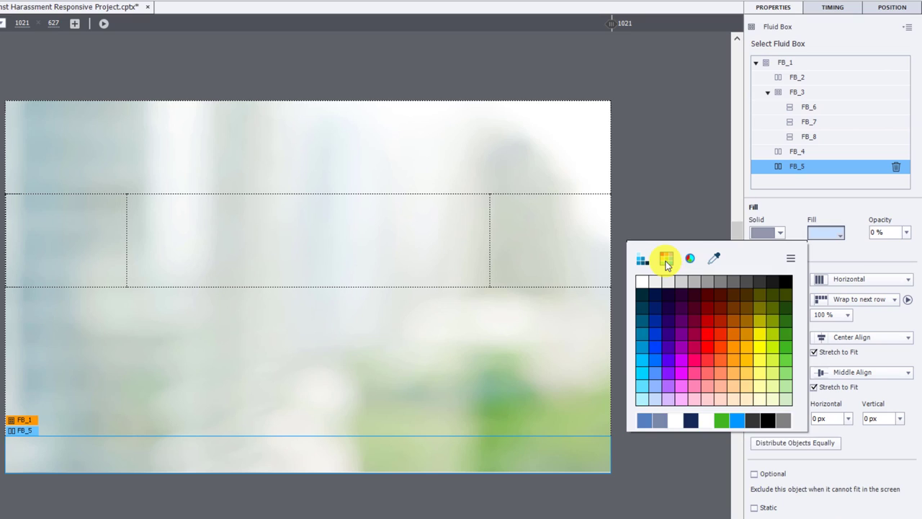
{"action": "left_click", "coordinate": [760, 282]}
{"action": "left_click", "coordinate": [906, 232]}
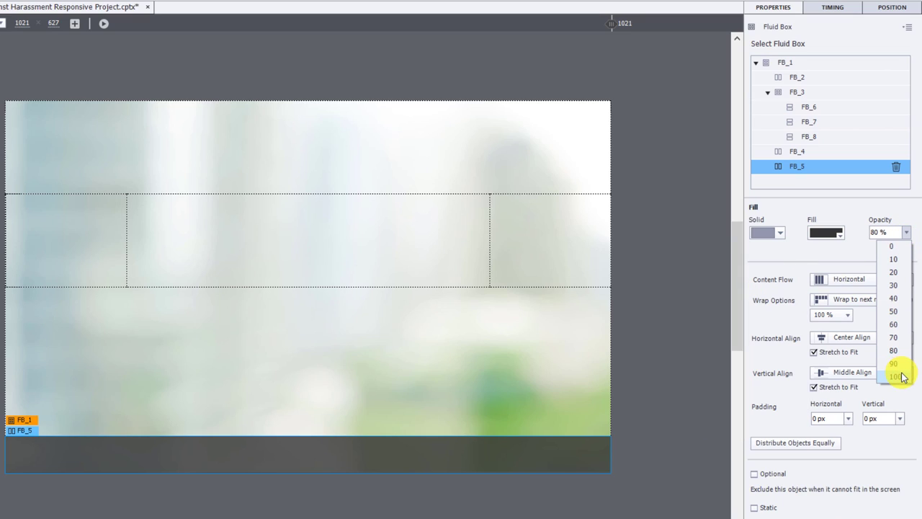
{"action": "left_click", "coordinate": [900, 375]}
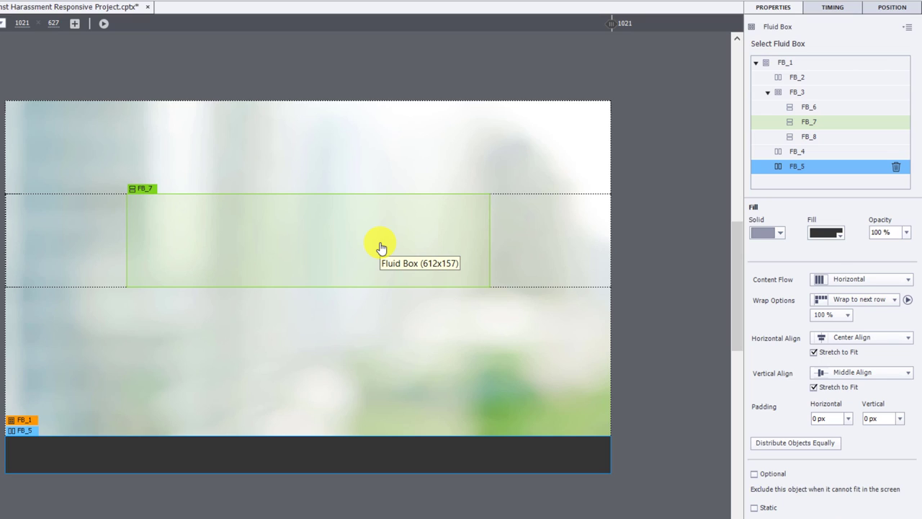
- Give fluid box FB_3 a solid white fill at 30% opacity
{"action": "left_click", "coordinate": [812, 92]}
{"action": "left_click", "coordinate": [850, 241]}
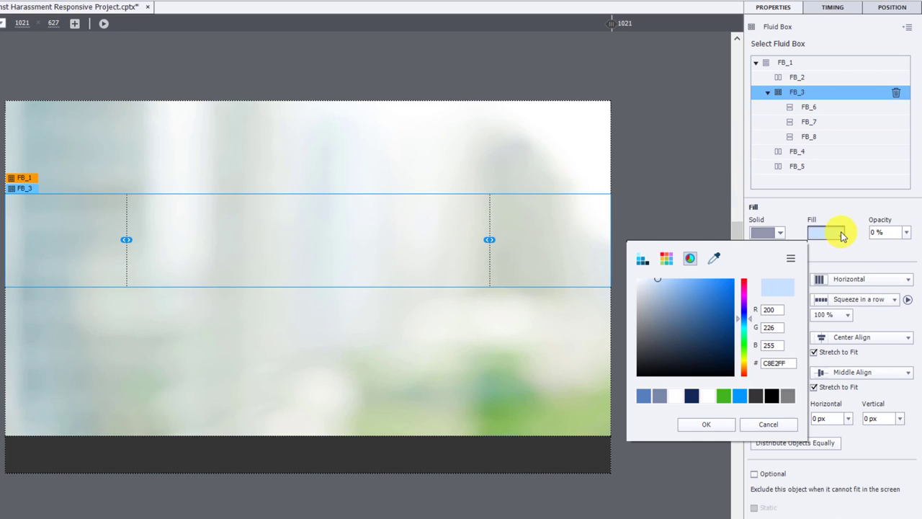
{"action": "left_click", "coordinate": [706, 397]}
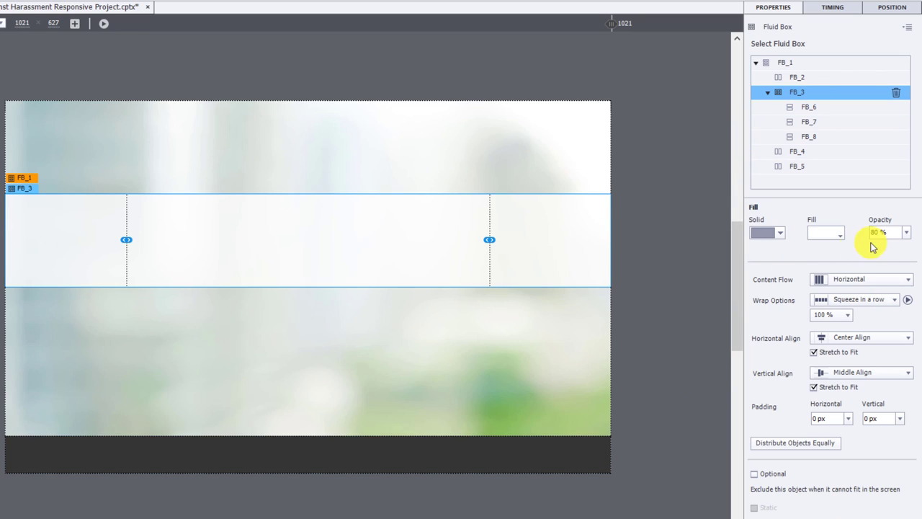
{"action": "left_click", "coordinate": [885, 232]}
{"action": "type", "text": "30"}
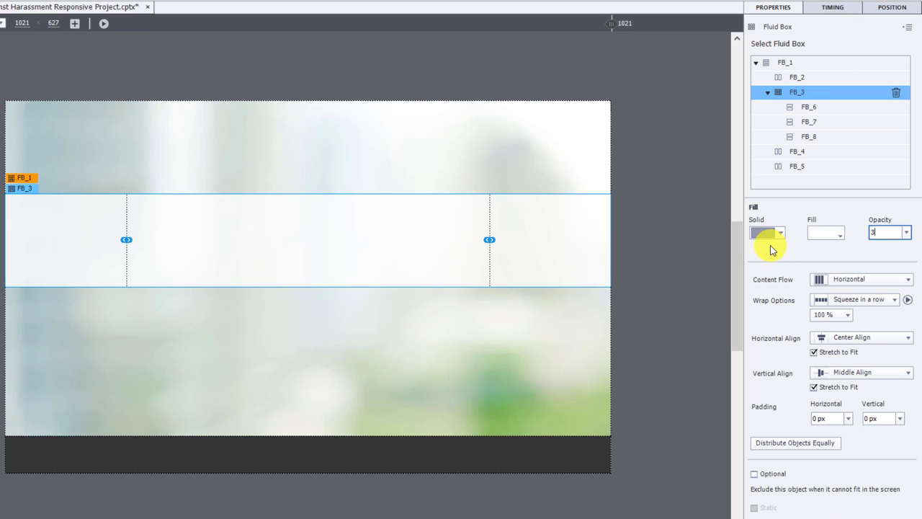
{"action": "key", "text": "Return"}
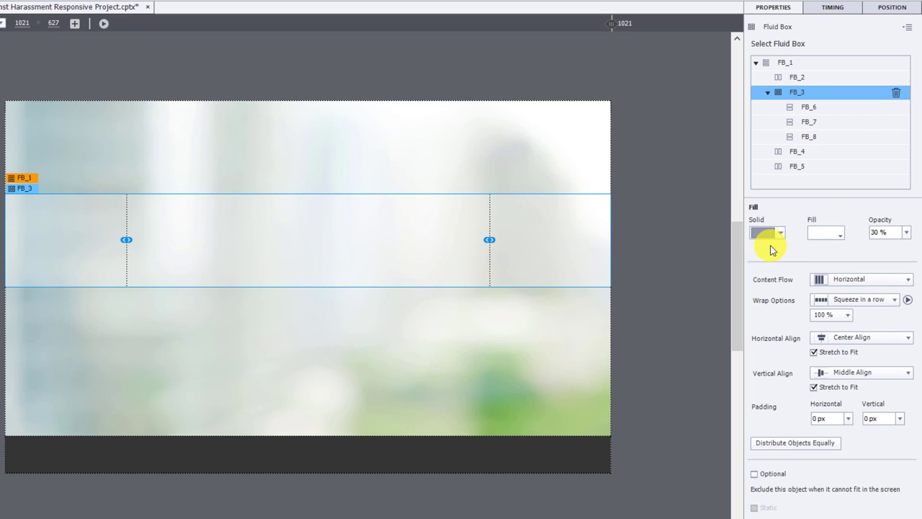
- Insert a title placeholder into the middle fluid box FB_7 on the New Title master slide and change its shape to a rectangle
{"action": "left_click", "coordinate": [315, 243]}
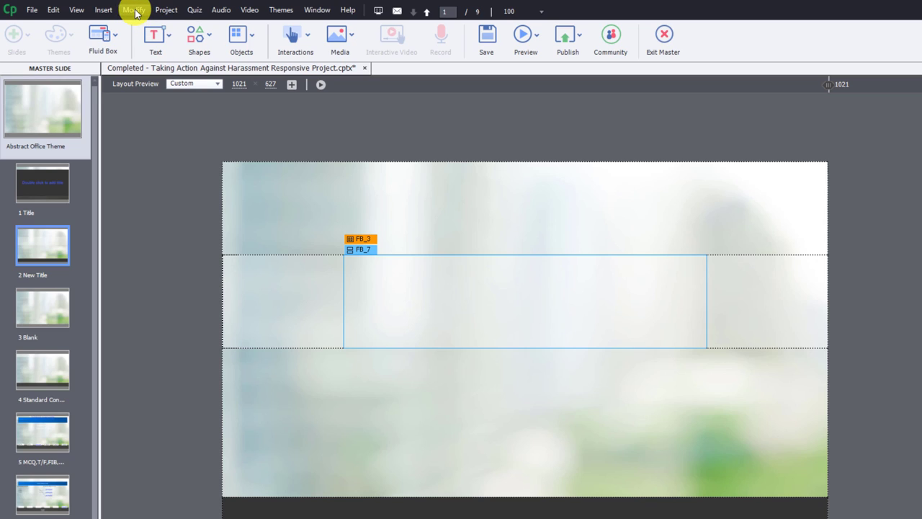
{"action": "left_click", "coordinate": [101, 10]}
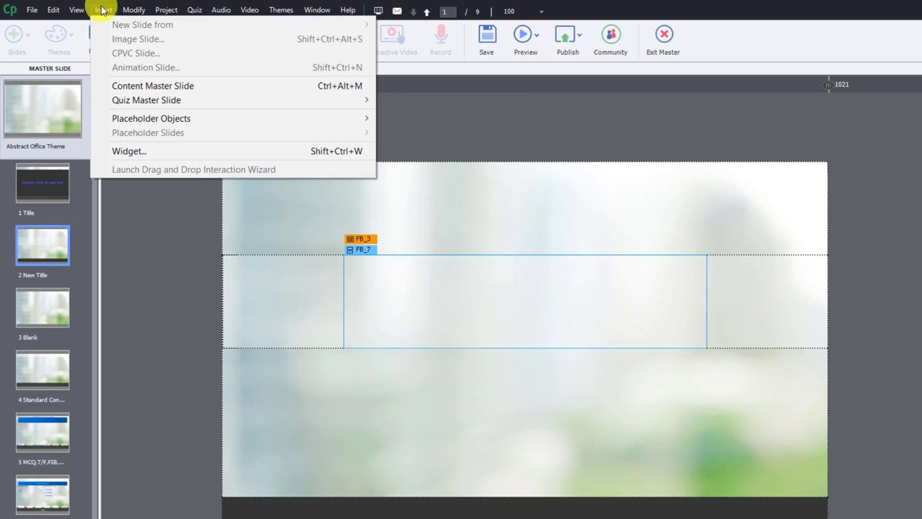
{"action": "mouse_move", "coordinate": [161, 119]}
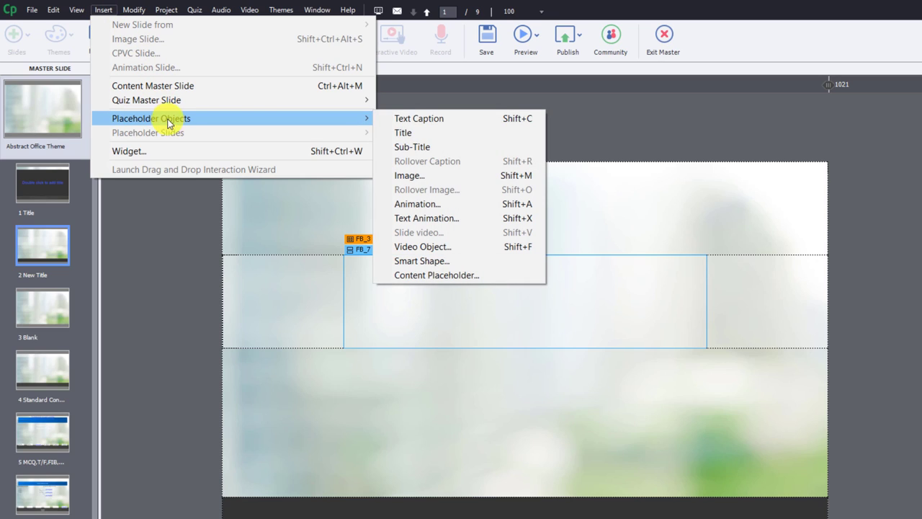
{"action": "left_click", "coordinate": [415, 135]}
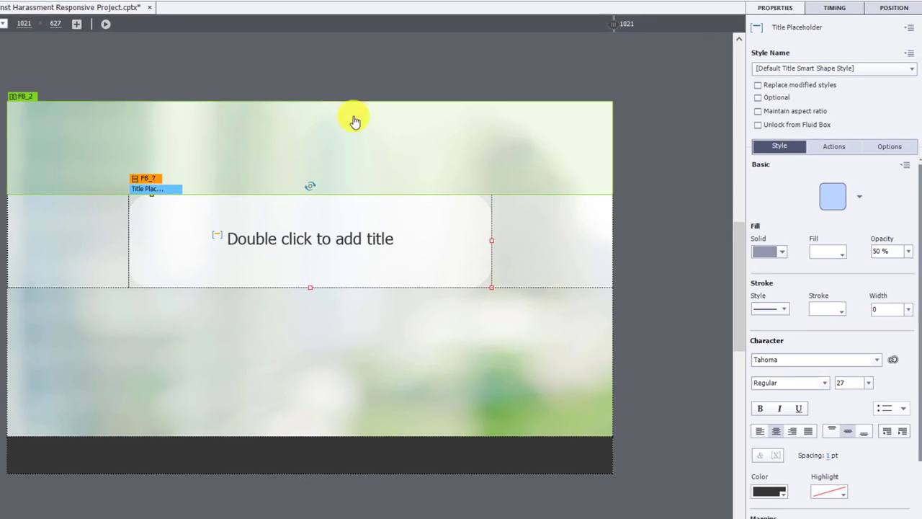
{"action": "left_click", "coordinate": [843, 205]}
{"action": "left_click", "coordinate": [829, 227]}
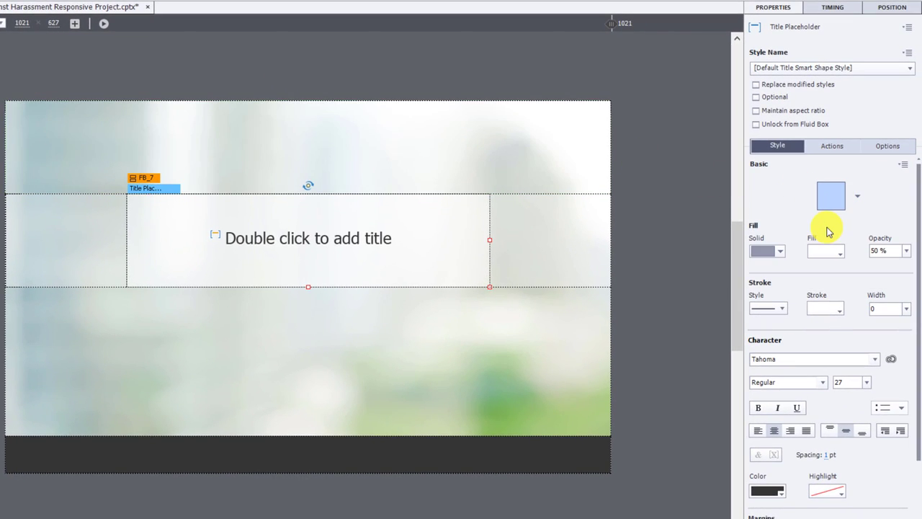
- Apply the Standard Slide Title style to the title placeholder
{"action": "left_click", "coordinate": [842, 68]}
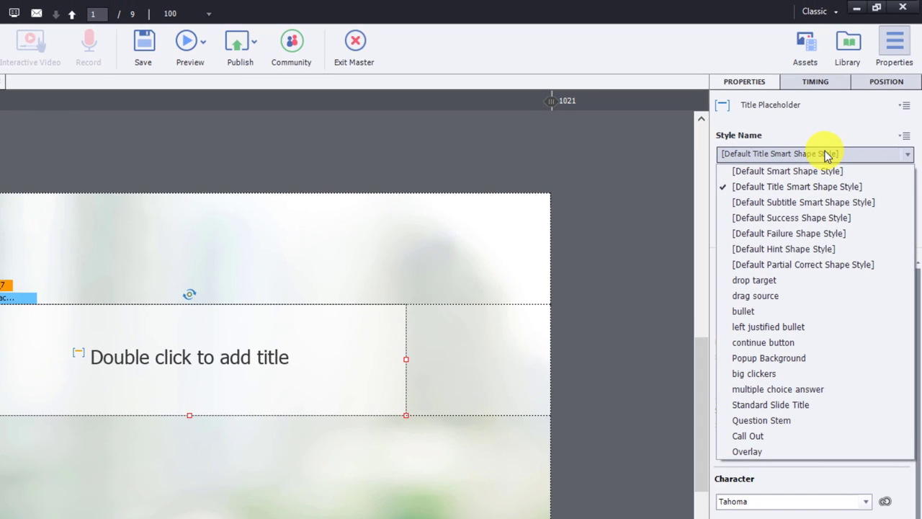
{"action": "left_click", "coordinate": [793, 405]}
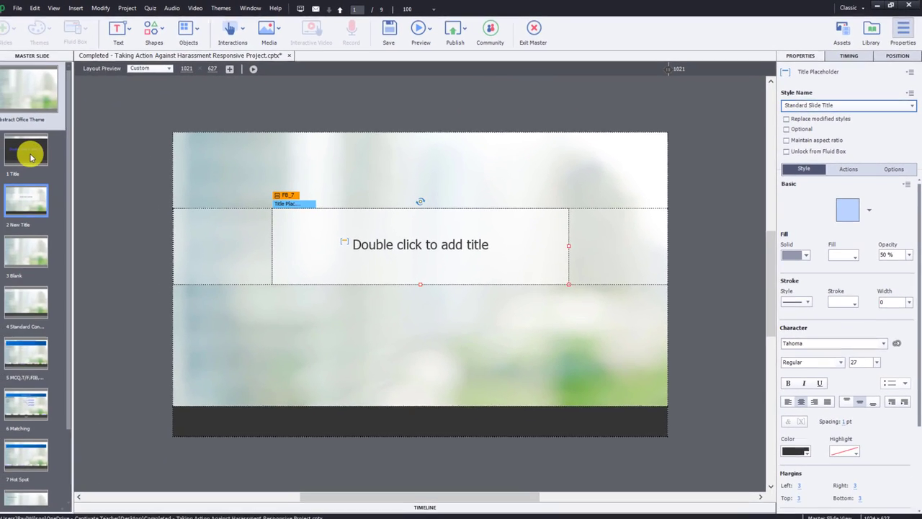
- Exit the master slides and save the formatting of slide 1's title as a new object style named Title Slide Title
{"action": "left_click", "coordinate": [536, 36]}
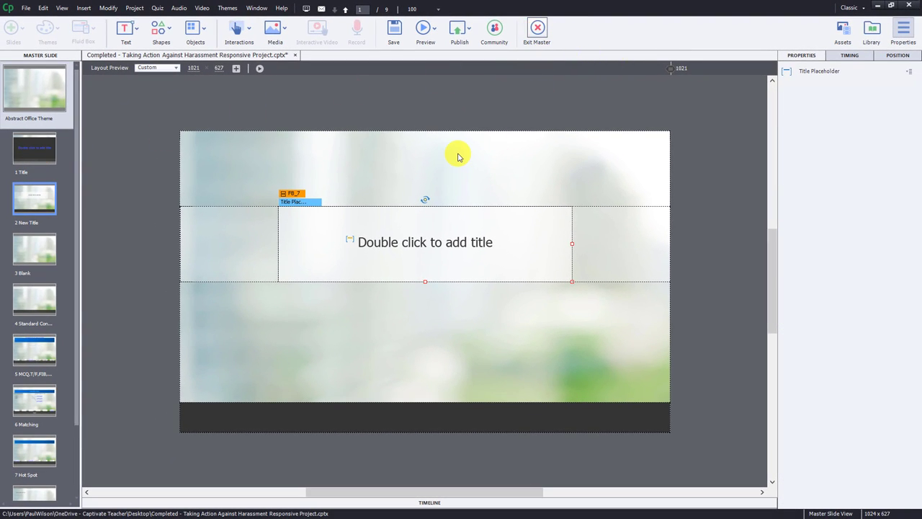
{"action": "left_click", "coordinate": [385, 236]}
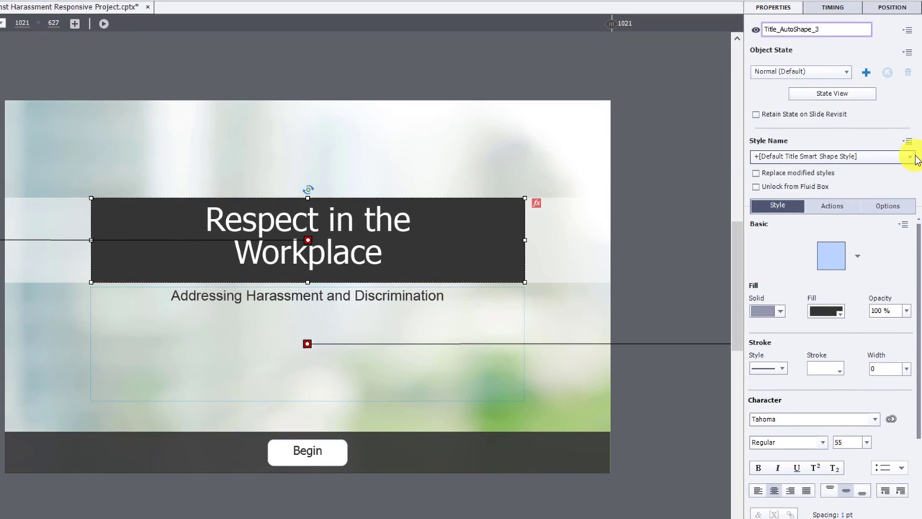
{"action": "left_click", "coordinate": [908, 148]}
{"action": "left_click", "coordinate": [870, 153]}
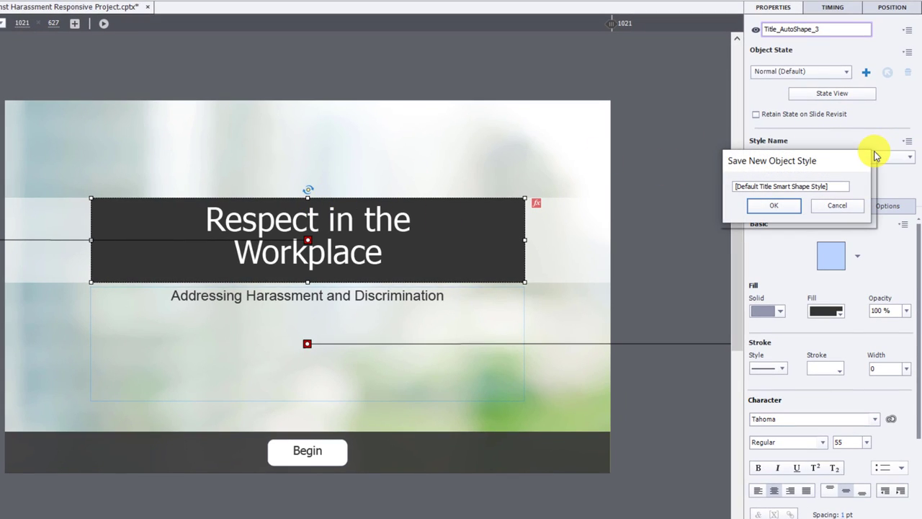
{"action": "left_click", "coordinate": [835, 185]}
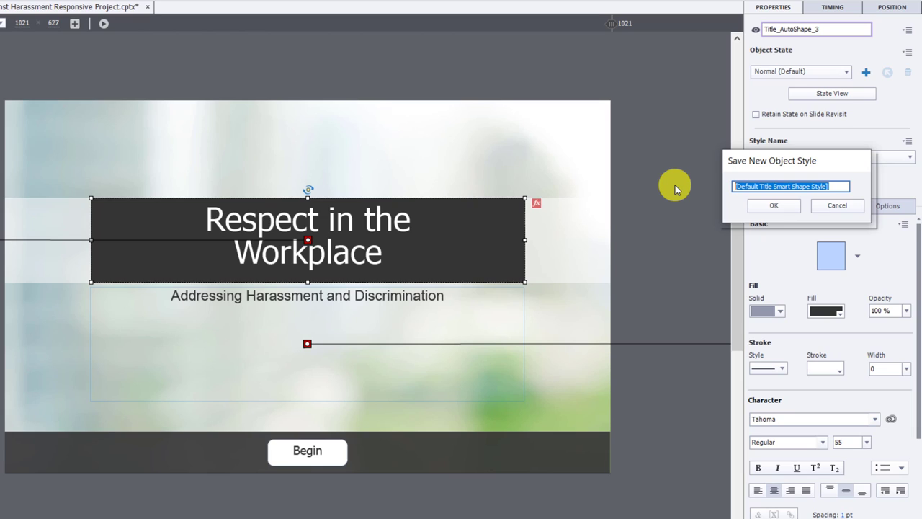
{"action": "type", "text": "Title Slid"}
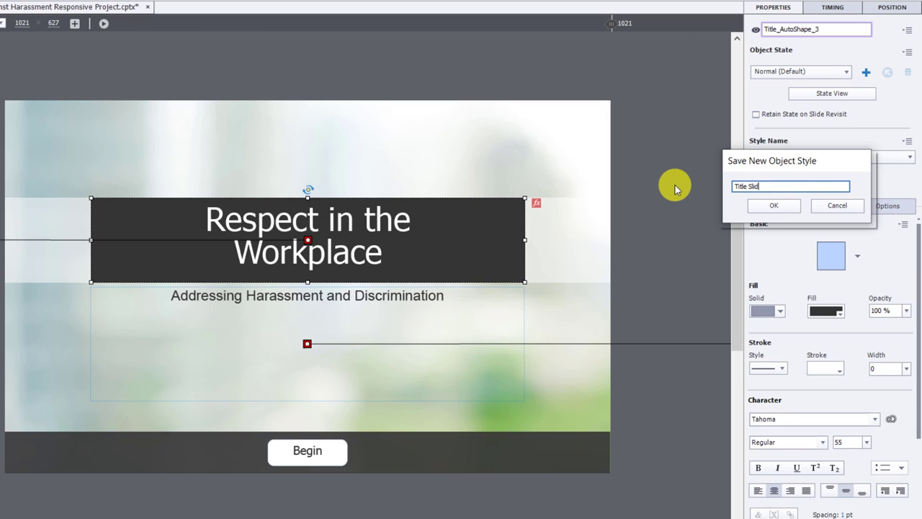
{"action": "type", "text": "e Title"}
{"action": "left_click", "coordinate": [786, 207]}
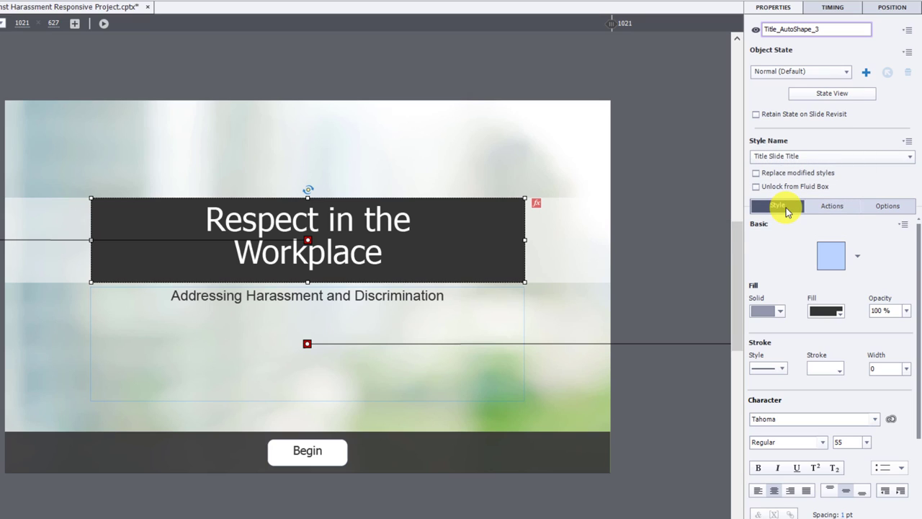
- Apply the Title Slide Title style to the title placeholder on the New Title master slide
{"action": "left_click", "coordinate": [655, 239]}
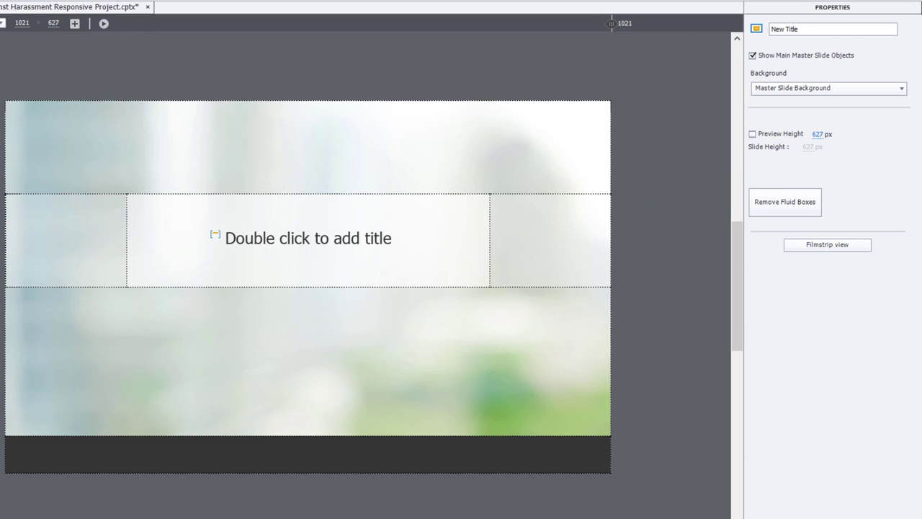
{"action": "left_click", "coordinate": [368, 240]}
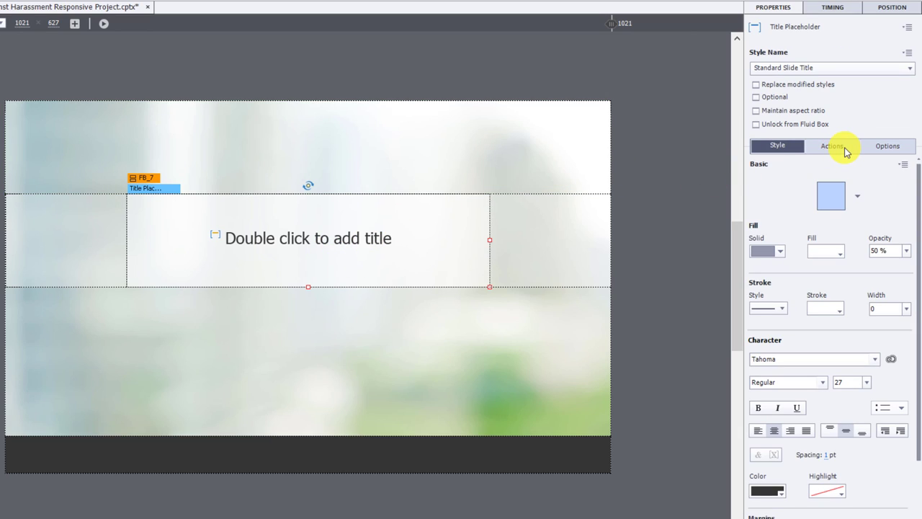
{"action": "left_click", "coordinate": [823, 69]}
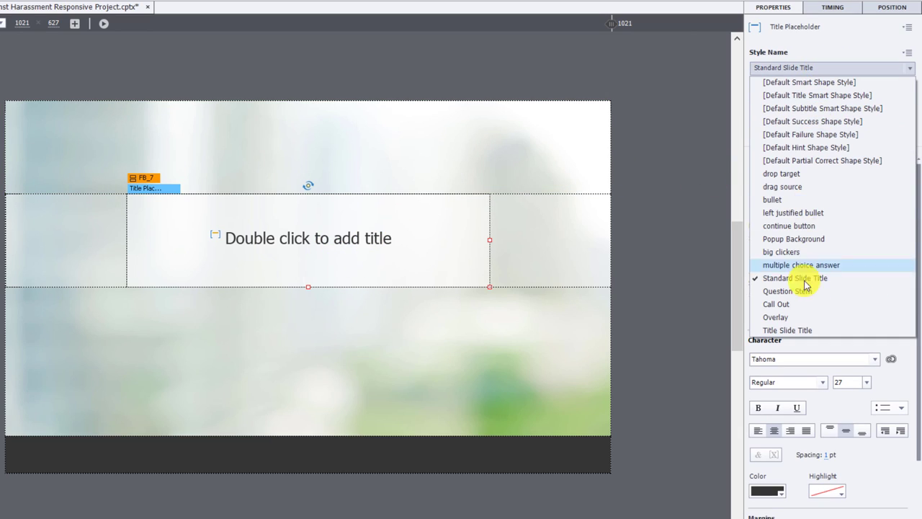
{"action": "left_click", "coordinate": [802, 333]}
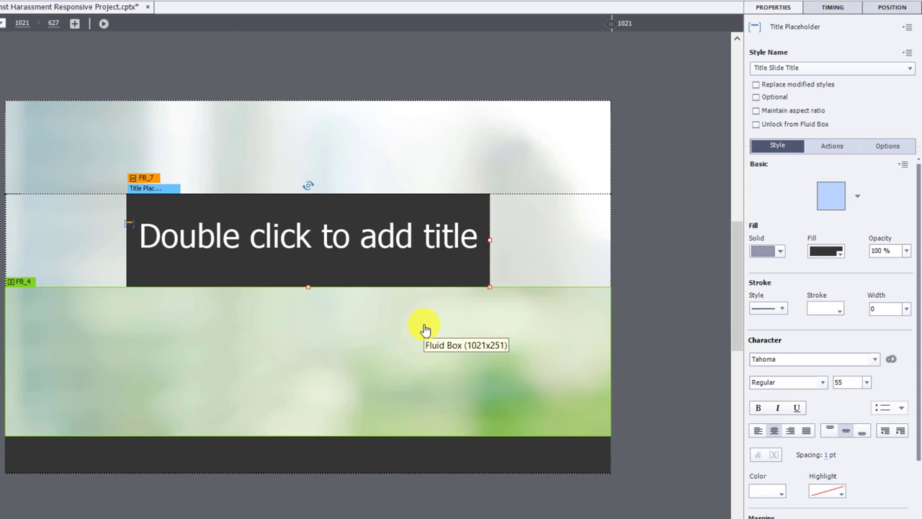
- Insert a subtitle placeholder into fluid box FB_4 below the title on the New Title master slide
{"action": "left_click", "coordinate": [288, 355]}
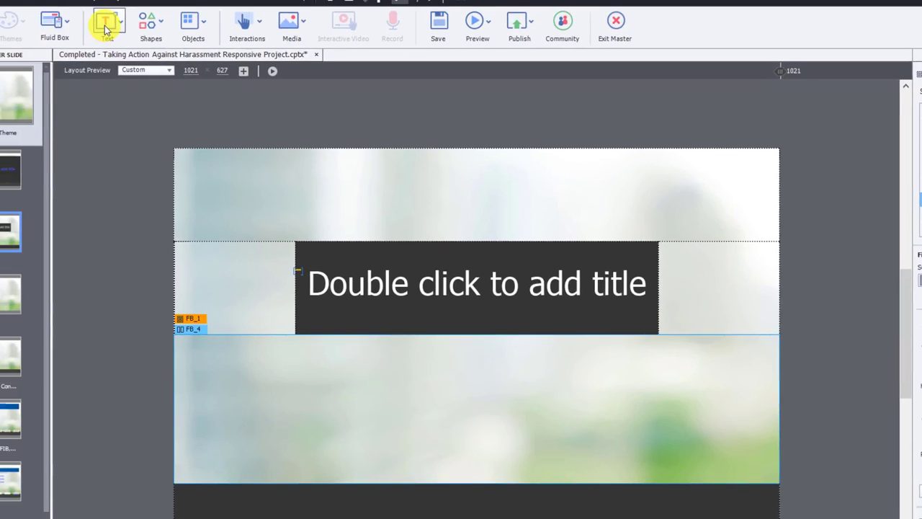
{"action": "left_click", "coordinate": [154, 42]}
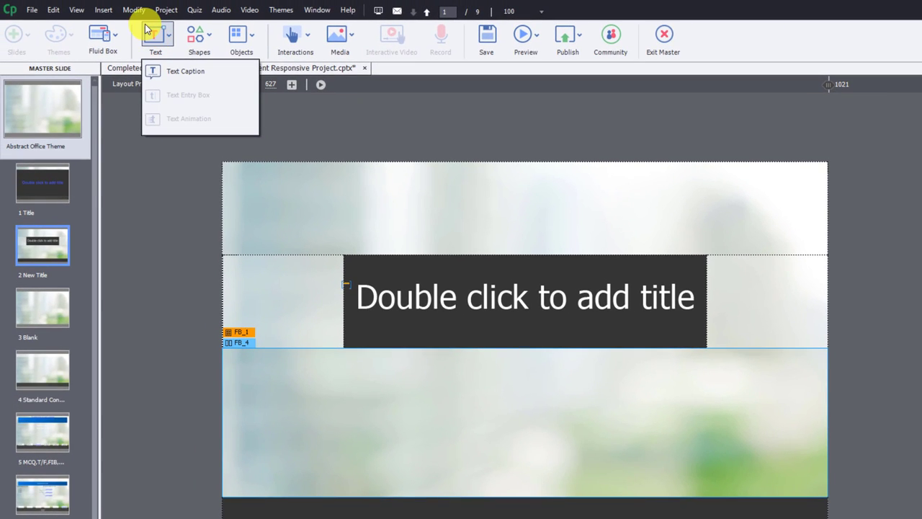
{"action": "left_click", "coordinate": [103, 12]}
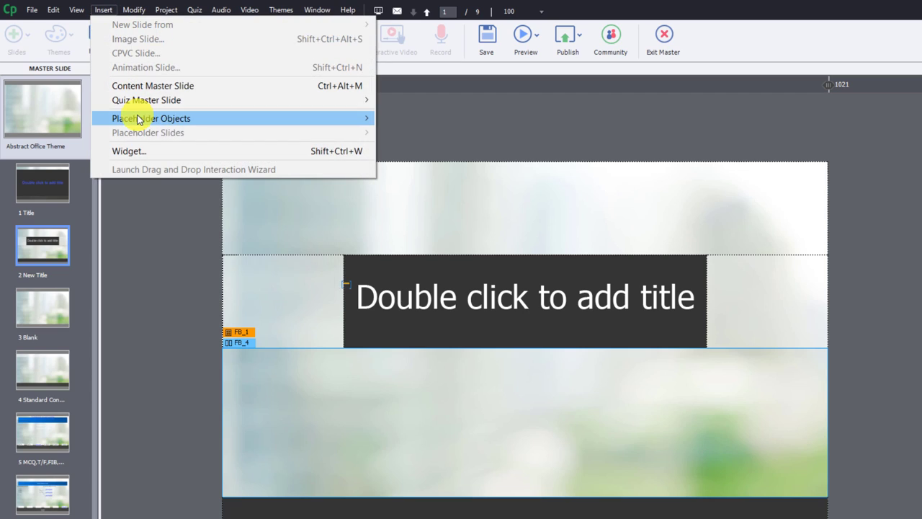
{"action": "mouse_move", "coordinate": [138, 120]}
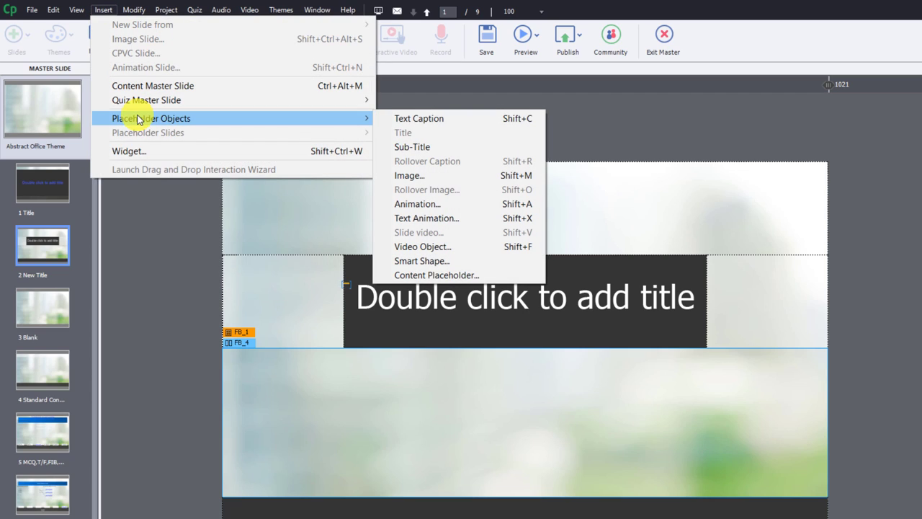
{"action": "left_click", "coordinate": [446, 148]}
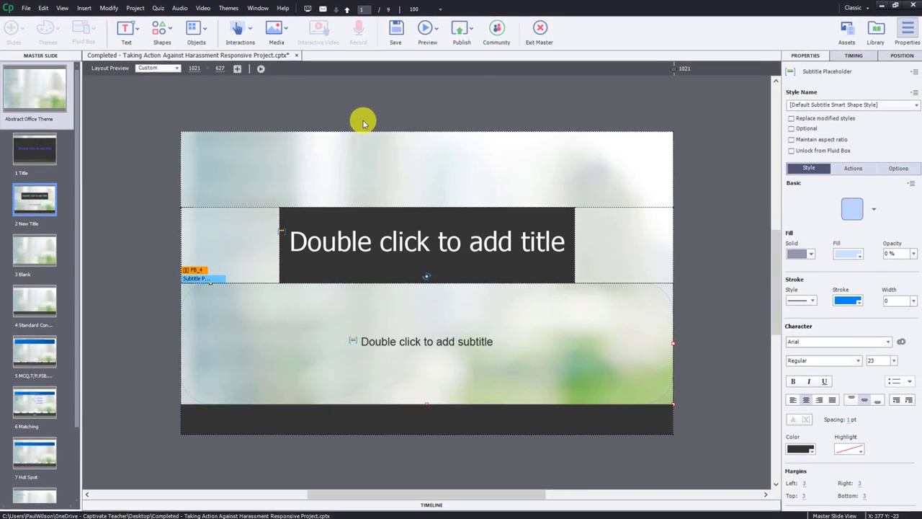
- Exit the master slides and save the formatting of slide 1's subtitle to its existing default subtitle style
{"action": "left_click", "coordinate": [537, 29]}
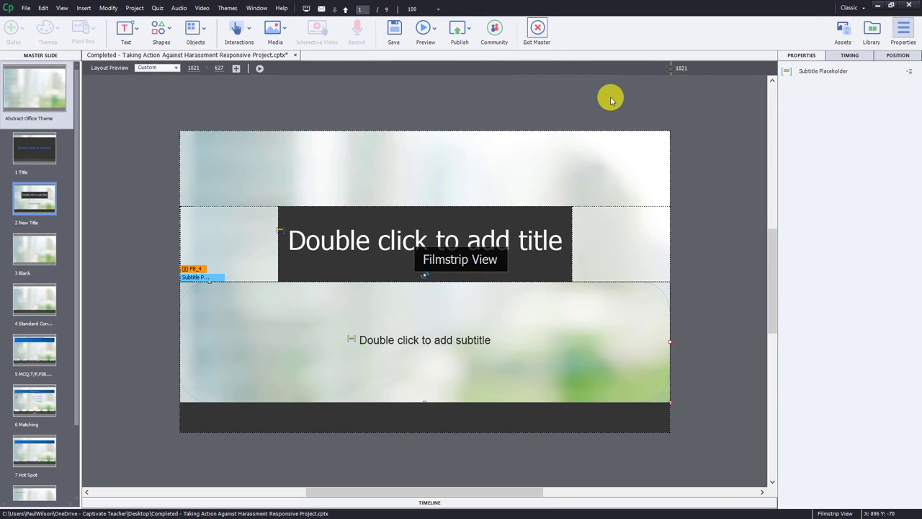
{"action": "left_click", "coordinate": [452, 315]}
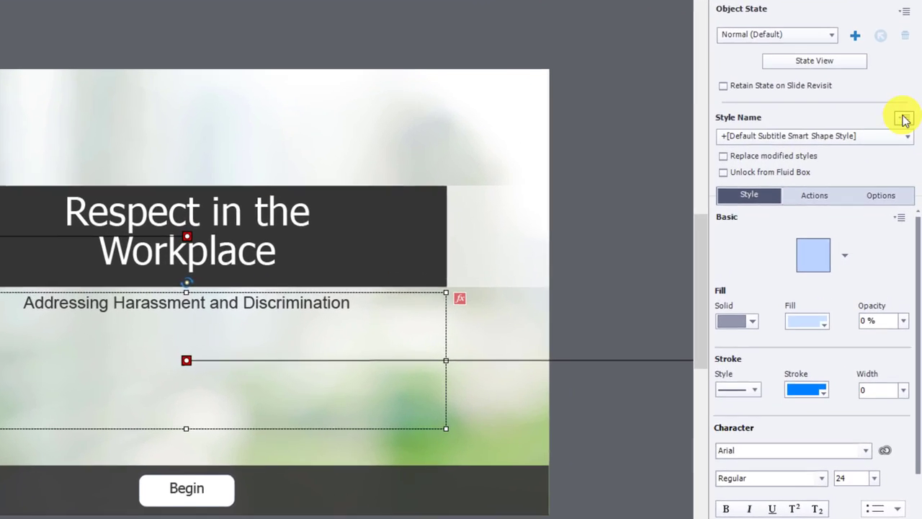
{"action": "left_click", "coordinate": [910, 163]}
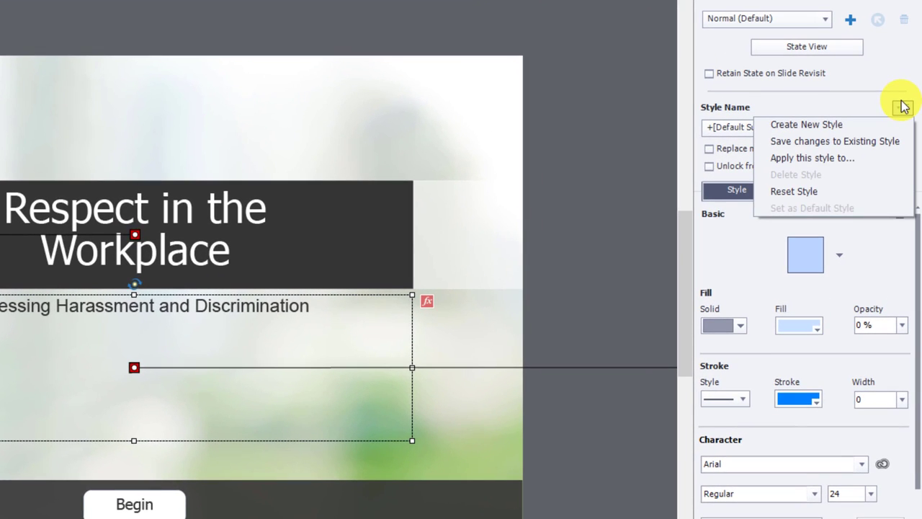
{"action": "left_click", "coordinate": [870, 142]}
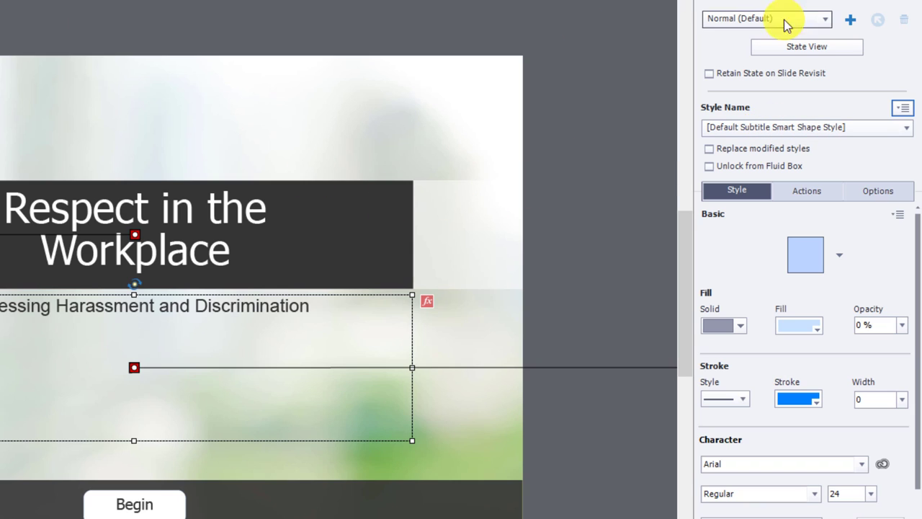
- Reopen the New Title master slide and change the subtitle placeholder's shape to a rectangle
{"action": "left_click", "coordinate": [644, 37]}
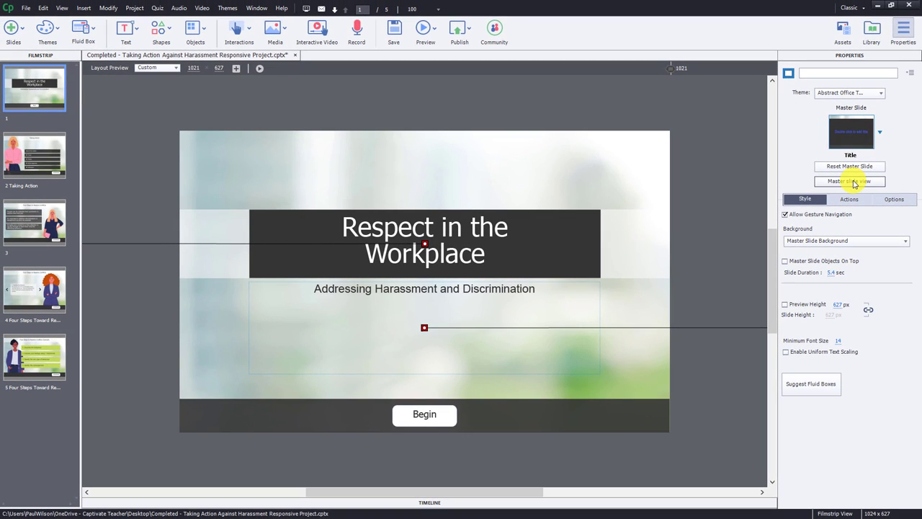
{"action": "left_click", "coordinate": [853, 181]}
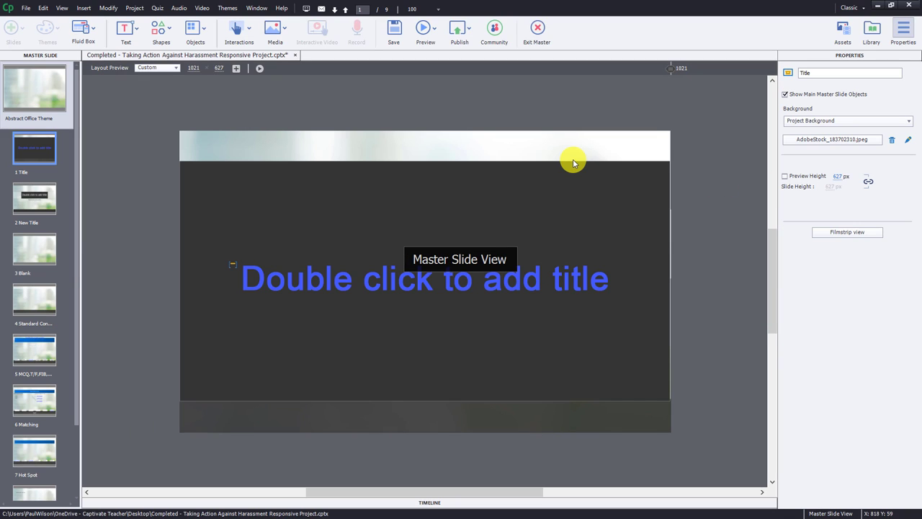
{"action": "left_click", "coordinate": [34, 190]}
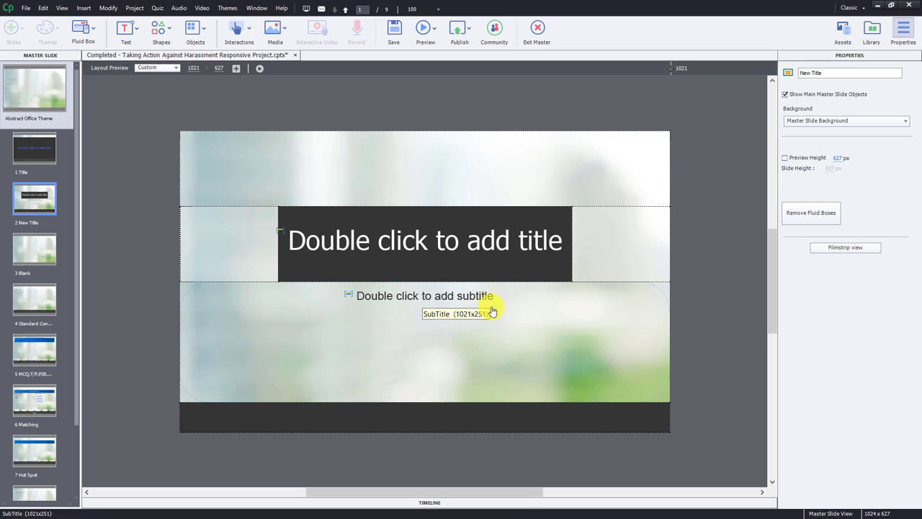
{"action": "left_click", "coordinate": [519, 339]}
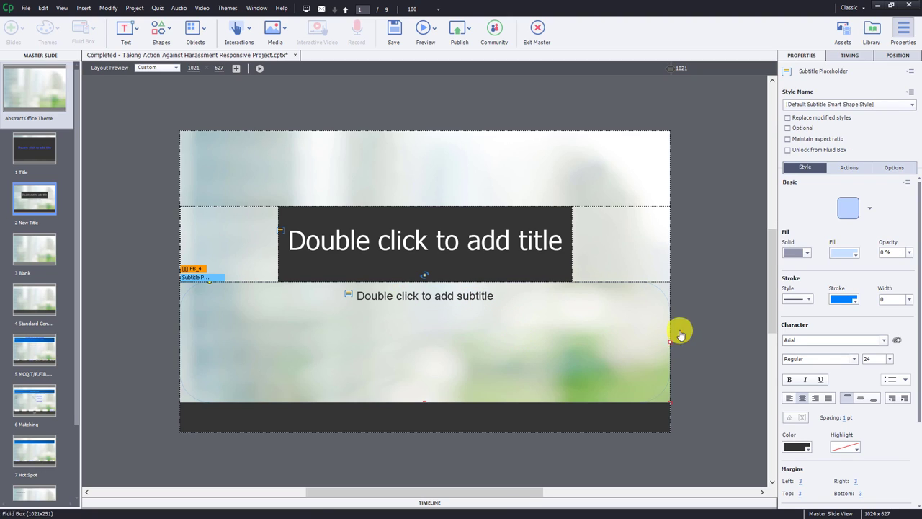
{"action": "left_click", "coordinate": [859, 207]}
{"action": "left_click", "coordinate": [844, 232]}
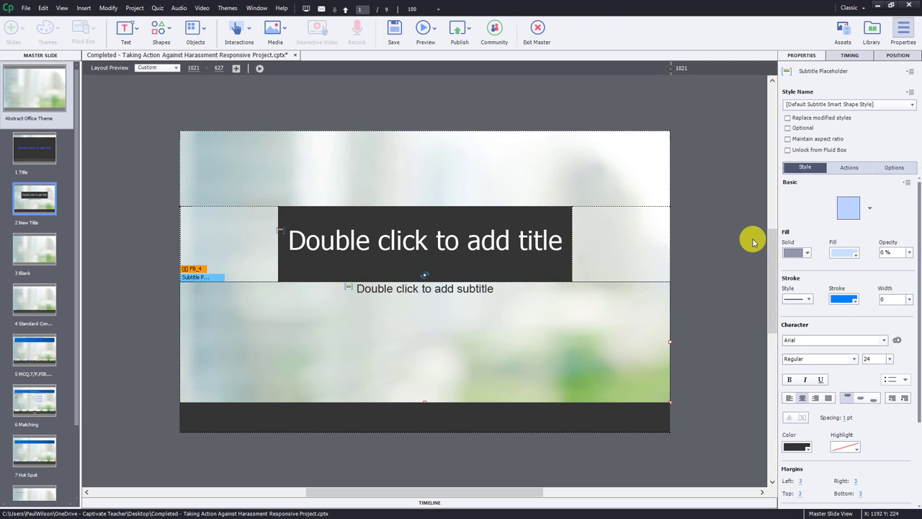
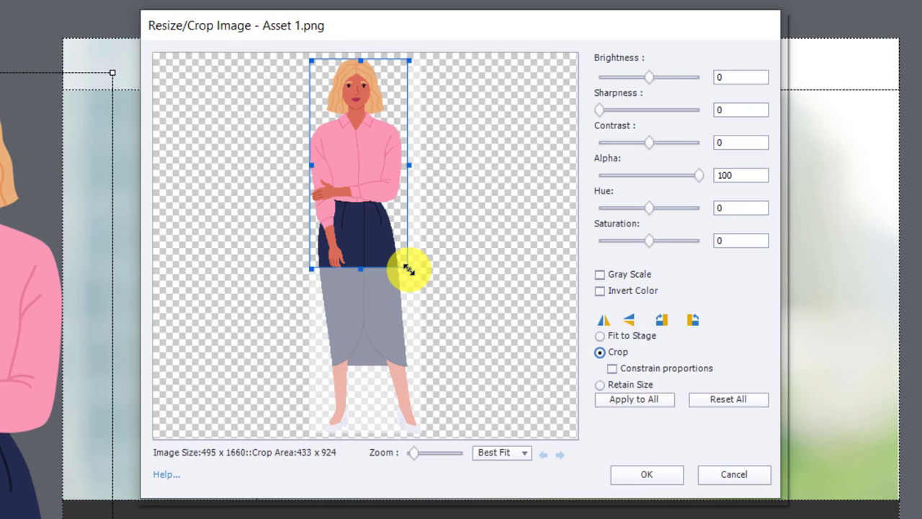
- Crop the Asset 1.png character image to 433 x 924 and place it in fluid box FB_13 on slide 3, Taking Action
{"action": "left_click", "coordinate": [660, 480]}
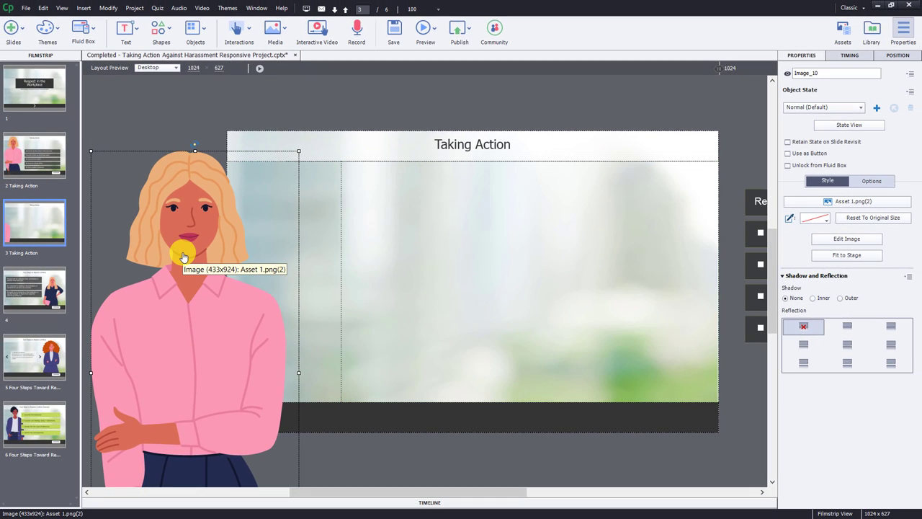
{"action": "left_click_drag", "start_coordinate": [184, 223], "coordinate": [247, 269]}
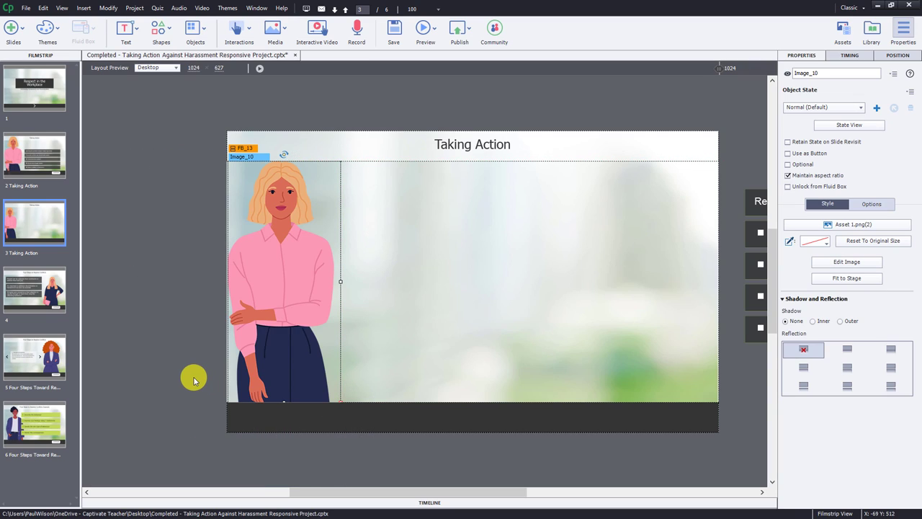
{"action": "left_click_drag", "start_coordinate": [442, 491], "coordinate": [476, 494]}
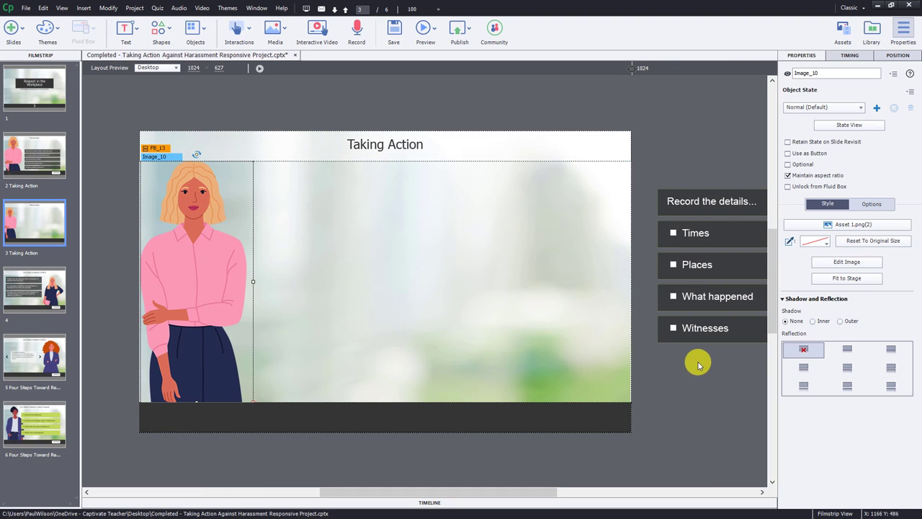
- Move the five Record the details text shapes from the pasteboard into fluid box FB_14 beside the character
{"action": "left_click_drag", "start_coordinate": [681, 362], "coordinate": [553, 203]}
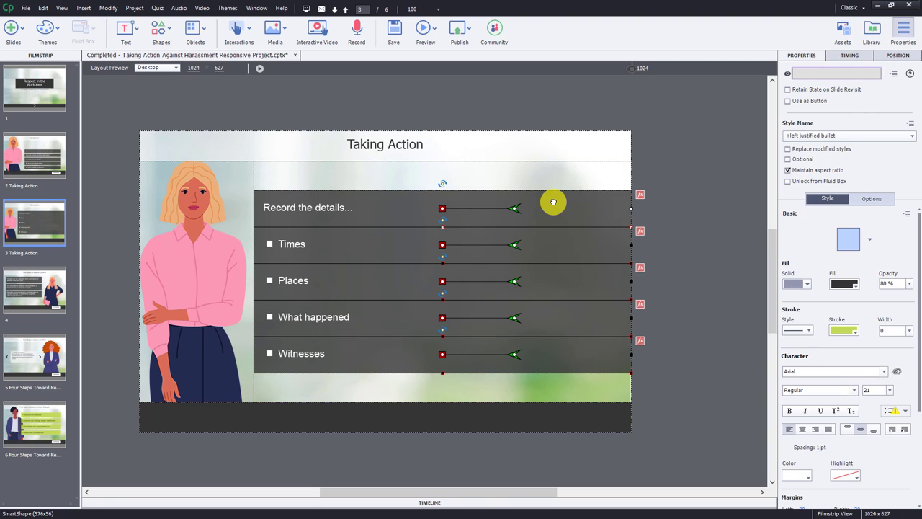
{"action": "left_click", "coordinate": [556, 180]}
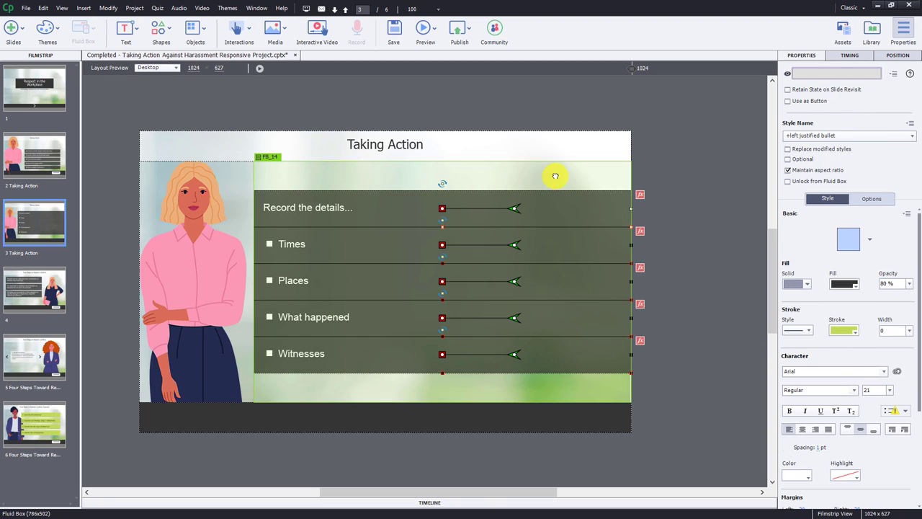
{"action": "left_click", "coordinate": [555, 177]}
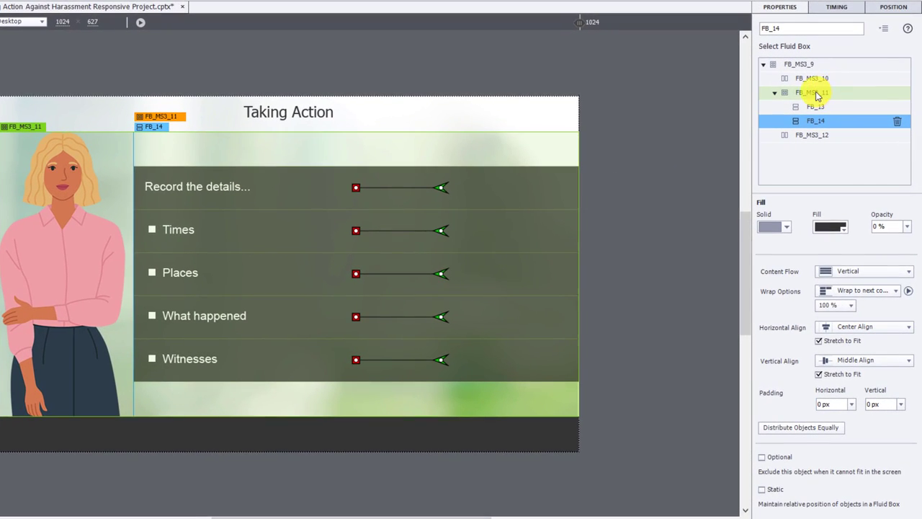
- Set the wrap option of the parent fluid box FB_MS3_11 to Squeeze in a row
{"action": "left_click", "coordinate": [816, 92]}
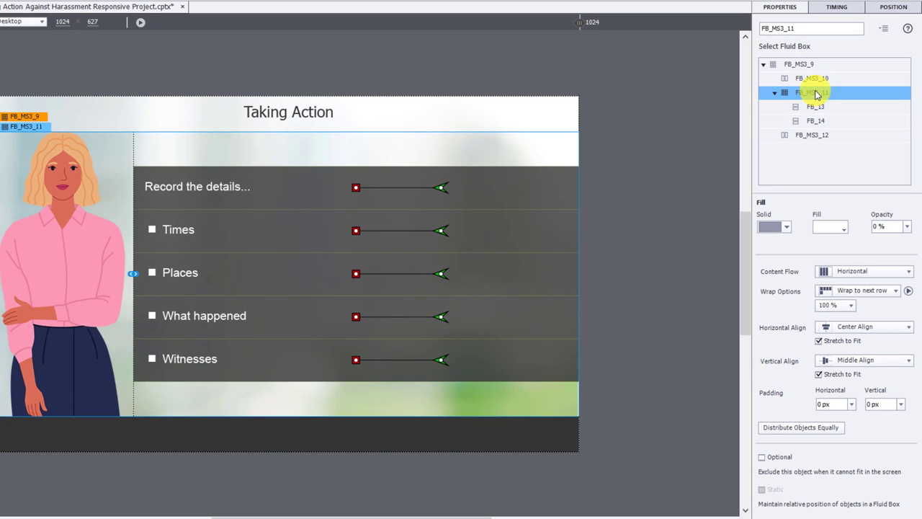
{"action": "left_click", "coordinate": [862, 292]}
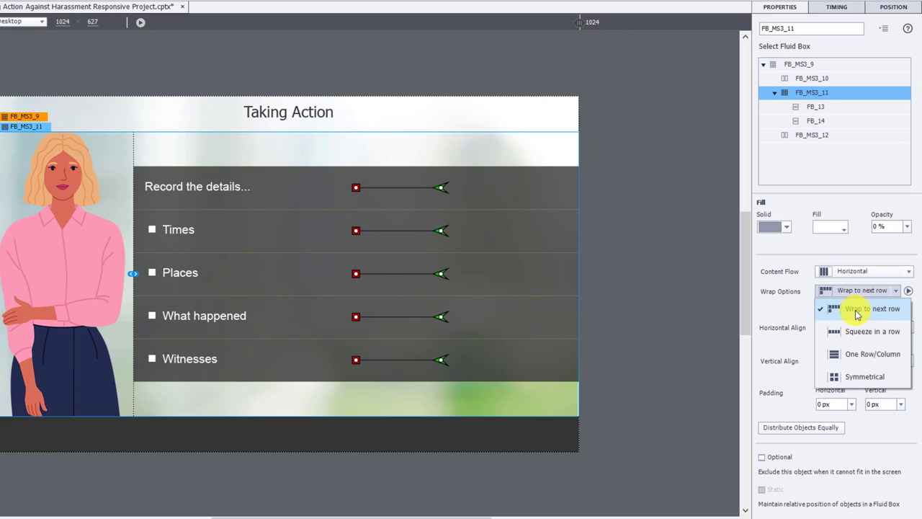
{"action": "left_click", "coordinate": [863, 332]}
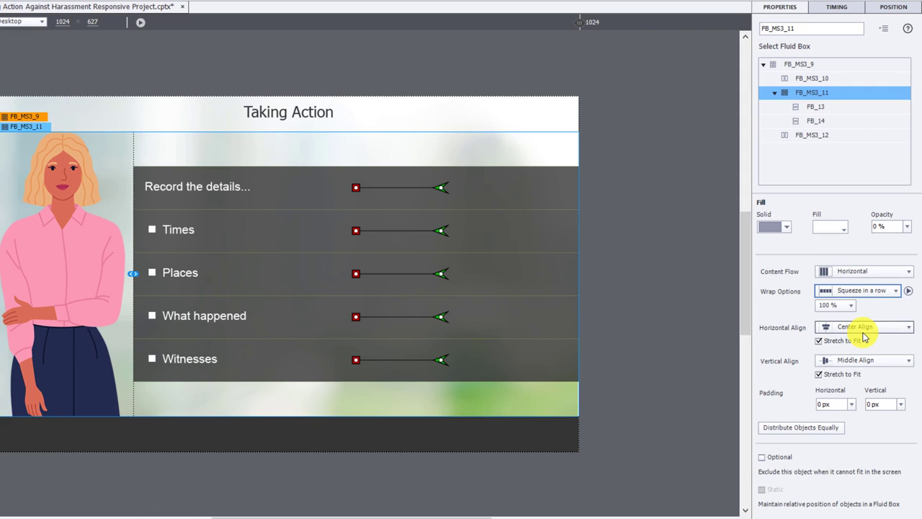
- Set fluid box FB_13 to bottom vertical alignment and make it optional, previewing the layout at widths of 770 and 320
{"action": "left_click", "coordinate": [834, 108]}
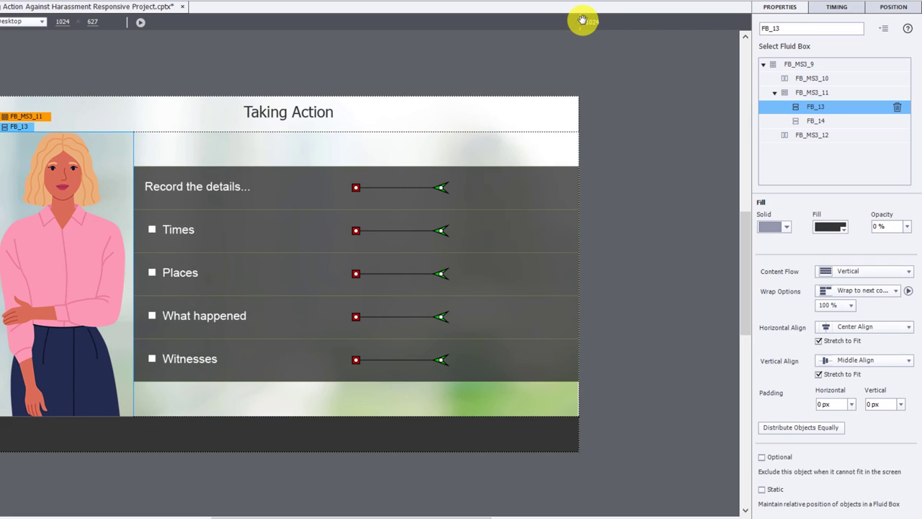
{"action": "left_click_drag", "start_coordinate": [580, 22], "coordinate": [436, 27]}
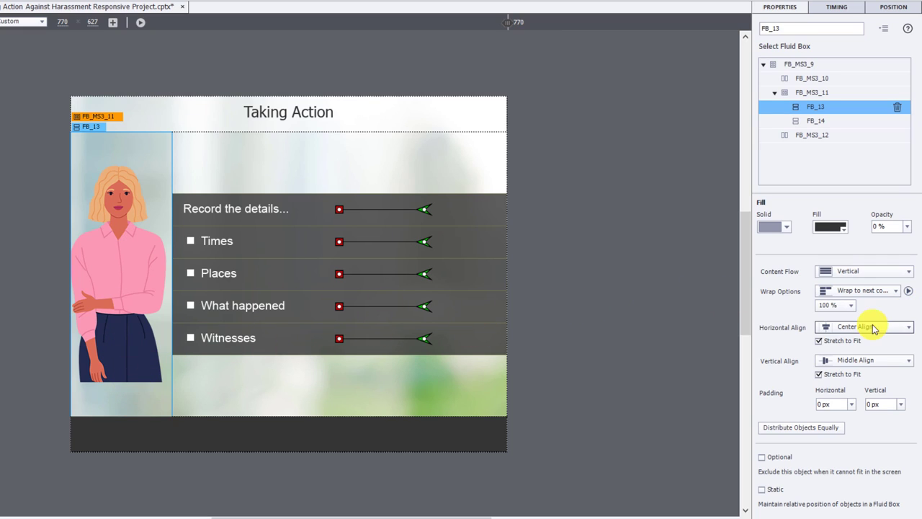
{"action": "left_click", "coordinate": [843, 362]}
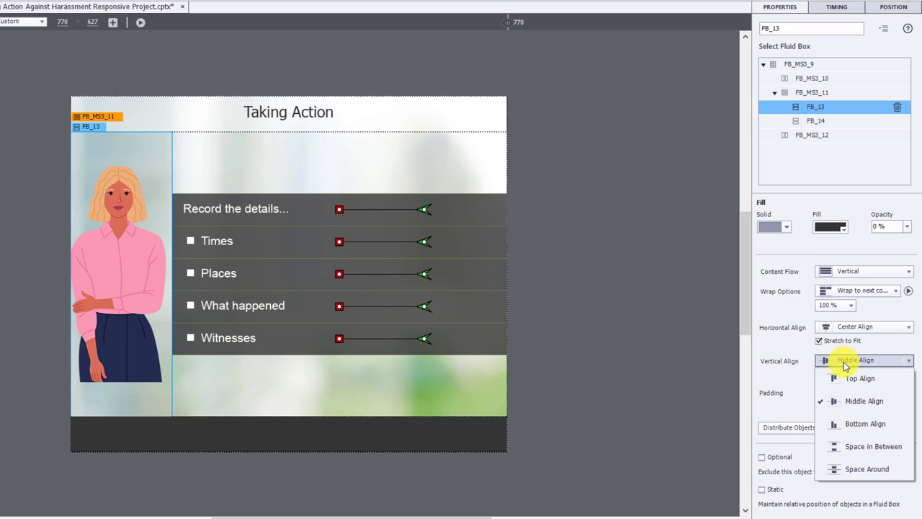
{"action": "left_click", "coordinate": [845, 425]}
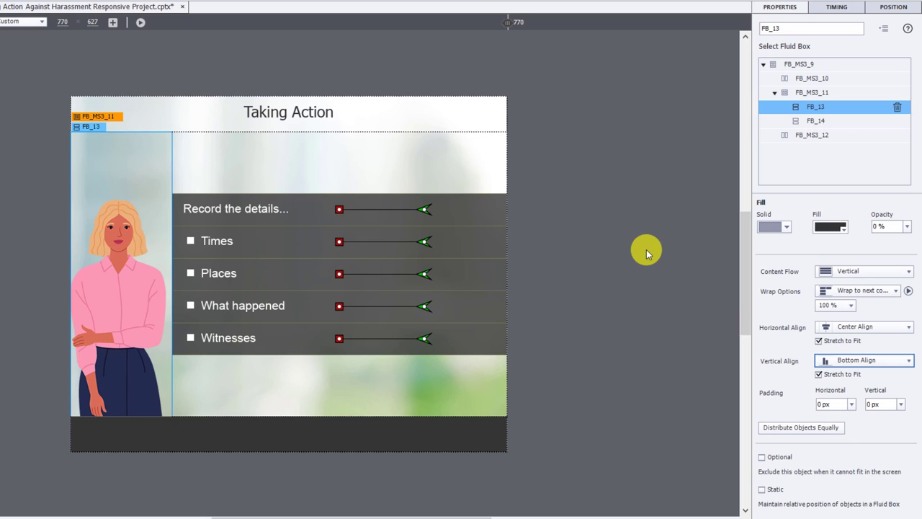
{"action": "left_click", "coordinate": [762, 458]}
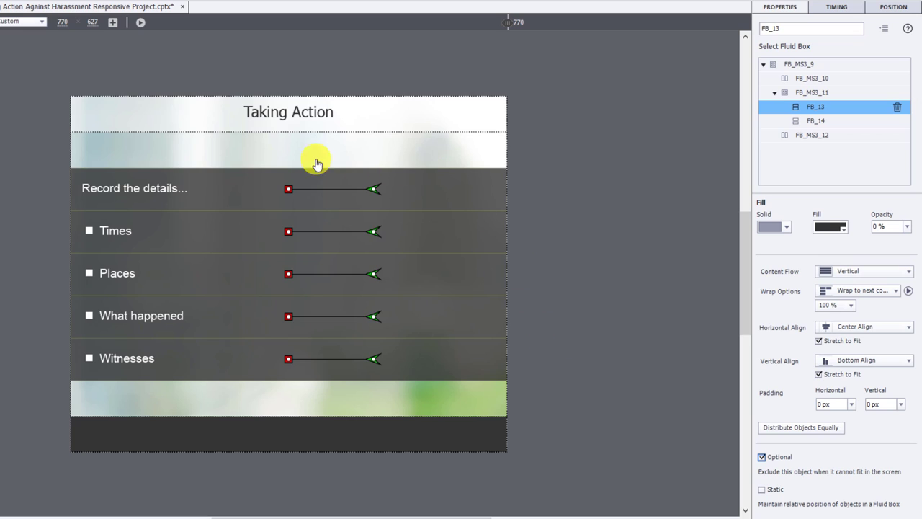
{"action": "left_click_drag", "start_coordinate": [507, 22], "coordinate": [232, 28]}
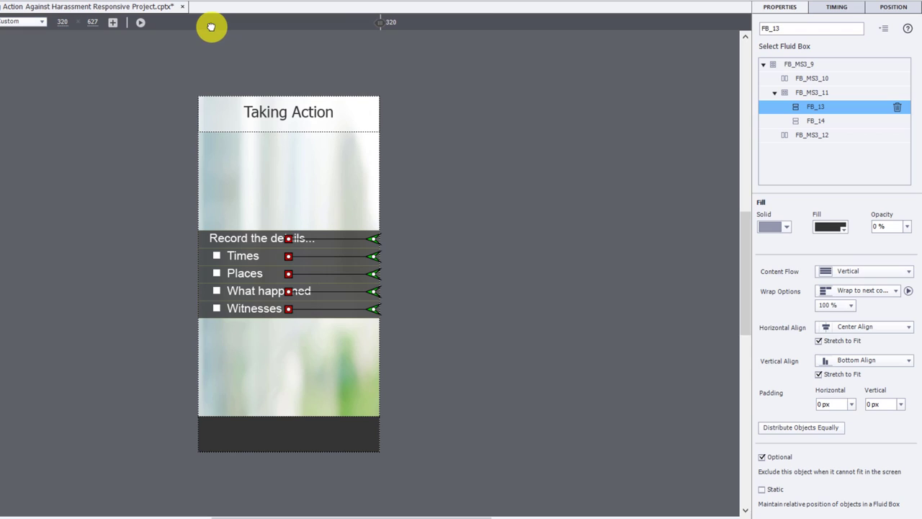
- Set the padding of fluid box FB_14 to 20 px horizontally and 20 px vertically
{"action": "left_click", "coordinate": [314, 175]}
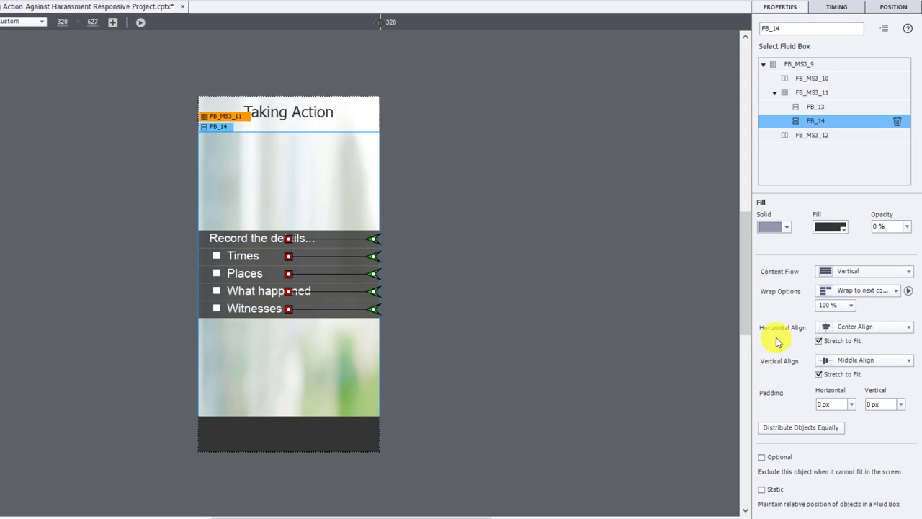
{"action": "left_click", "coordinate": [833, 403]}
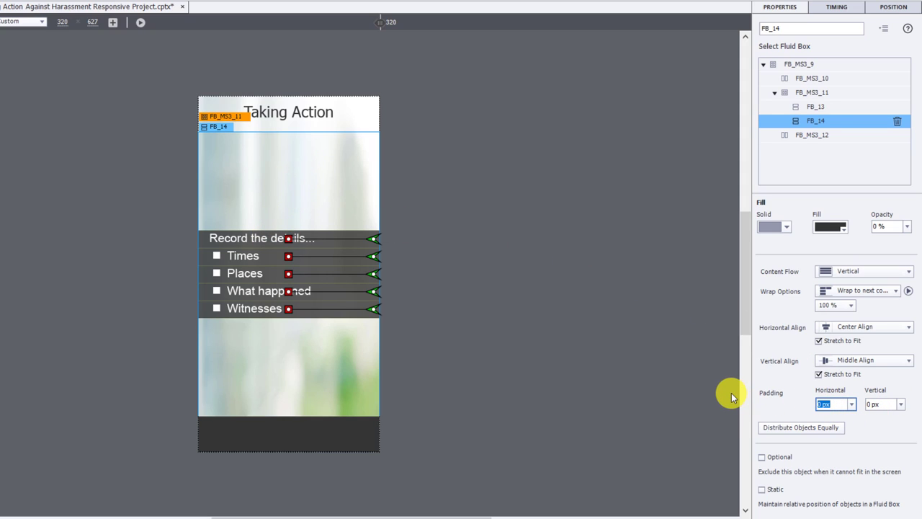
{"action": "type", "text": "20"}
{"action": "key", "text": "Tab"}
{"action": "type", "text": "20"}
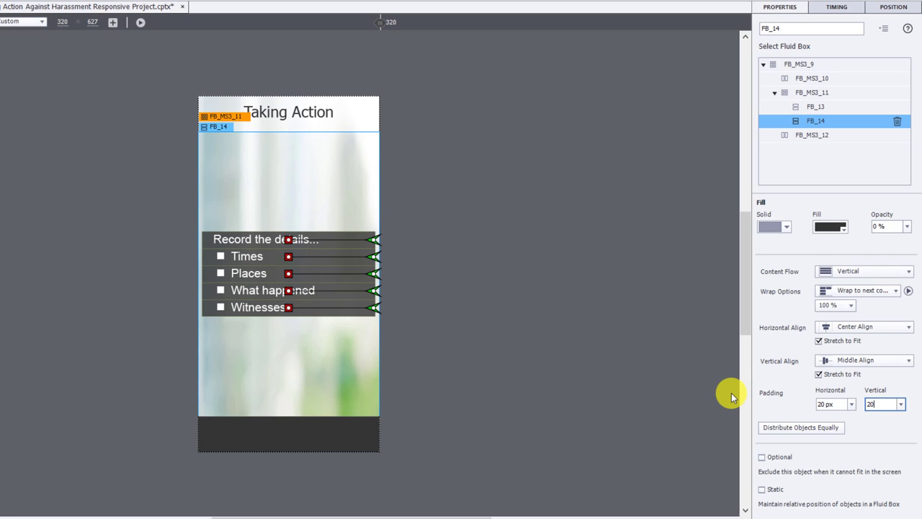
{"action": "key", "text": "Tab"}
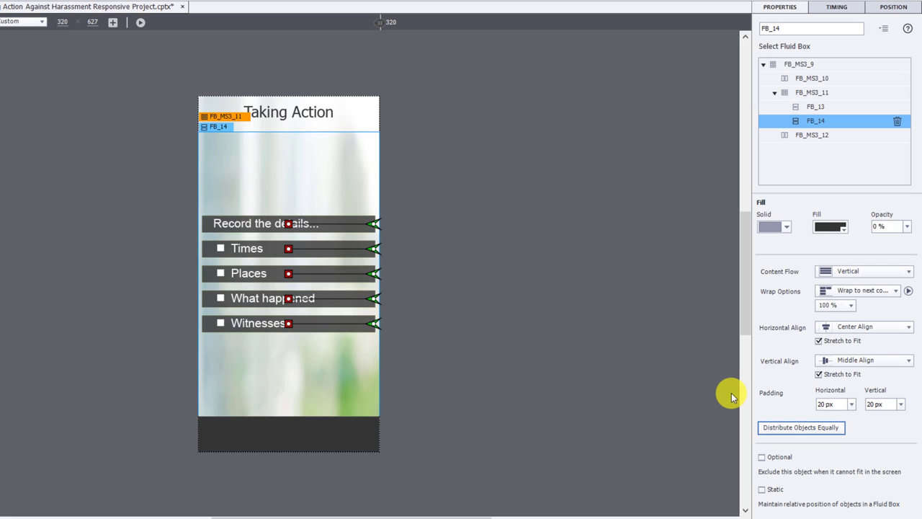
- Turn off Maintain aspect ratio for all five text shapes in FB_14 and return the layout preview to Desktop
{"action": "left_click", "coordinate": [267, 224]}
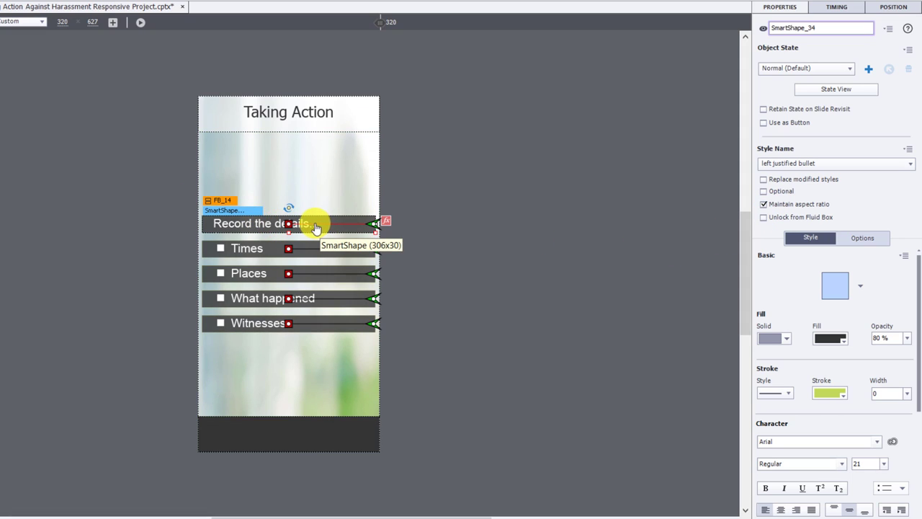
{"action": "left_click", "coordinate": [762, 206]}
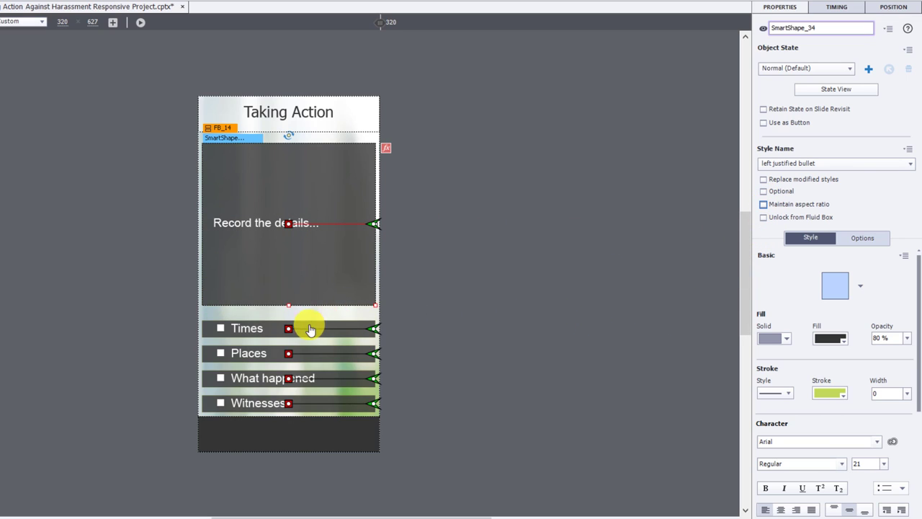
{"action": "left_click", "coordinate": [250, 328]}
{"action": "left_click", "coordinate": [777, 207]}
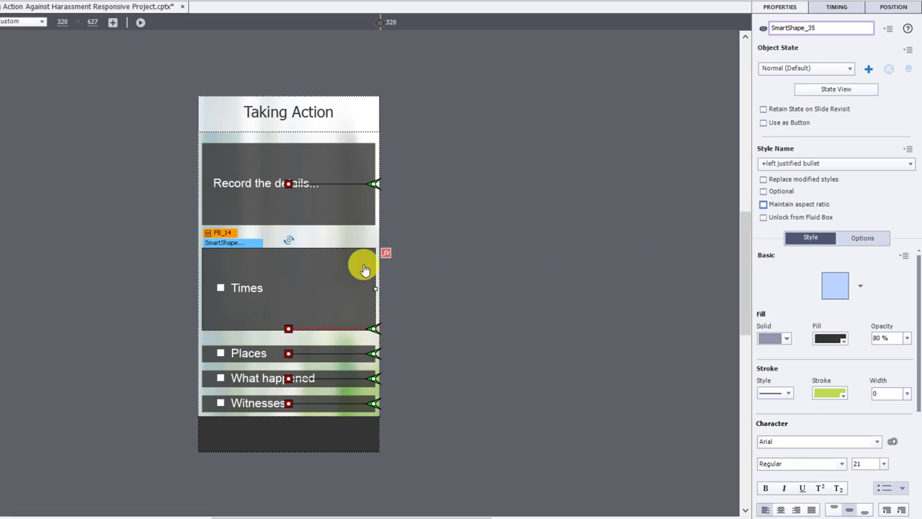
{"action": "left_click", "coordinate": [246, 353]}
{"action": "left_click", "coordinate": [764, 204]}
{"action": "left_click", "coordinate": [247, 386]}
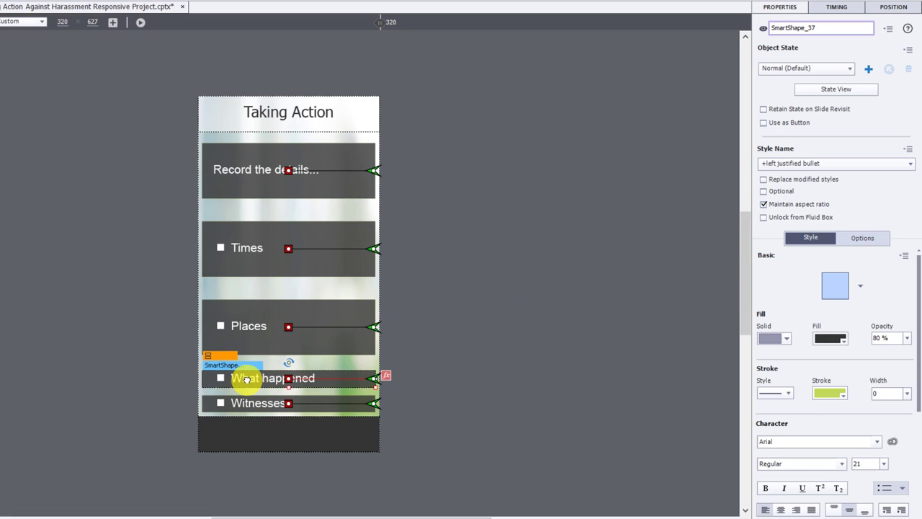
{"action": "left_click", "coordinate": [764, 205]}
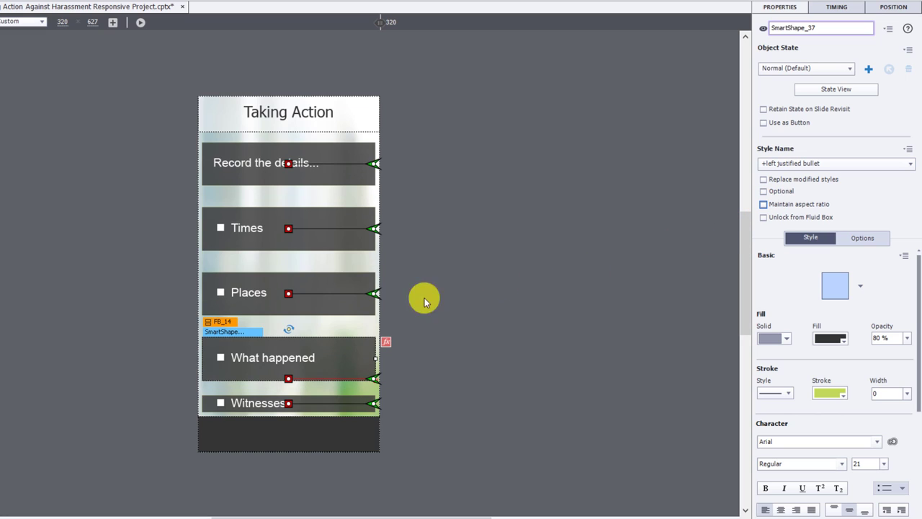
{"action": "left_click", "coordinate": [238, 403]}
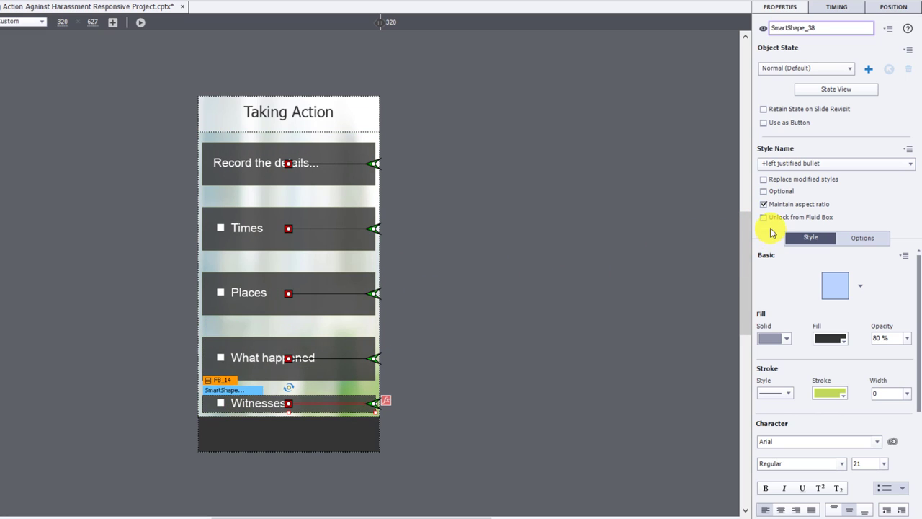
{"action": "left_click", "coordinate": [763, 204]}
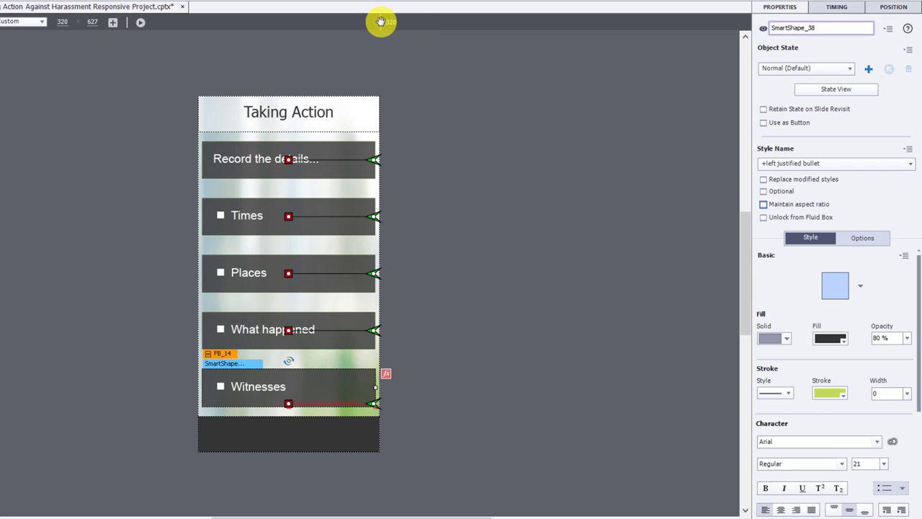
{"action": "left_click", "coordinate": [15, 26]}
{"action": "left_click", "coordinate": [16, 35]}
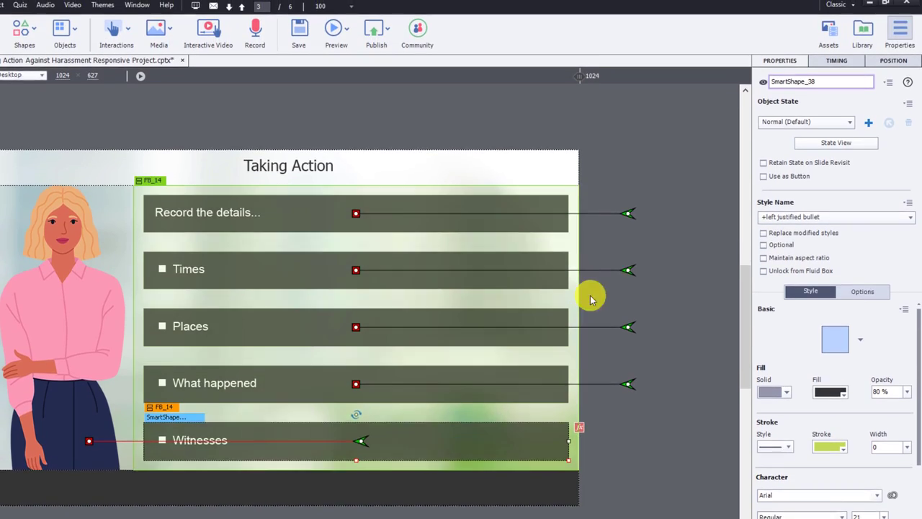
- Find the white forward arrow image baseline_arrow_forward_ios_white_48dp.png in the library and place it in footer fluid box FB_MS3_12
{"action": "left_click", "coordinate": [868, 39]}
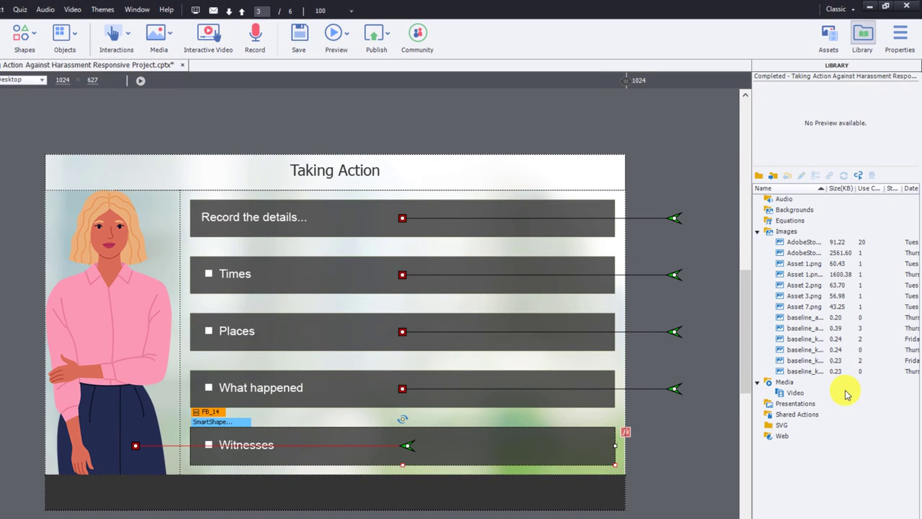
{"action": "left_click", "coordinate": [807, 372]}
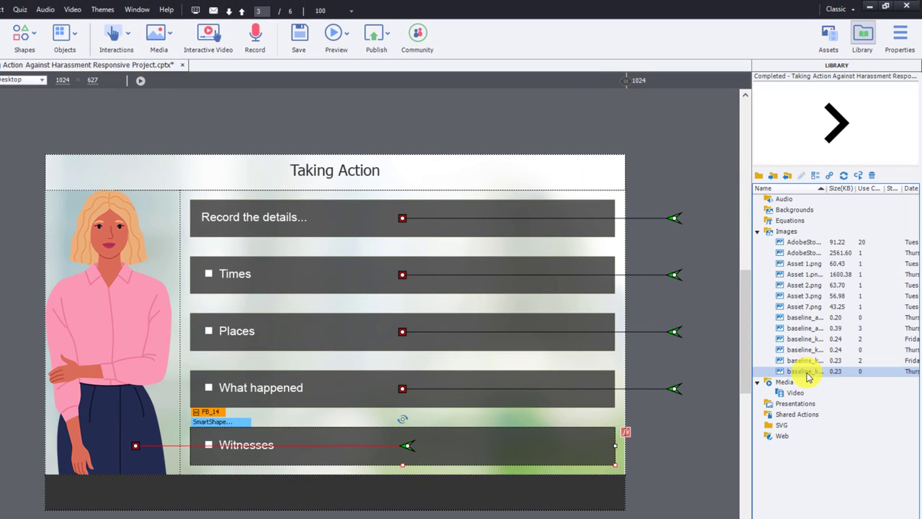
{"action": "left_click", "coordinate": [808, 360]}
{"action": "left_click", "coordinate": [811, 350]}
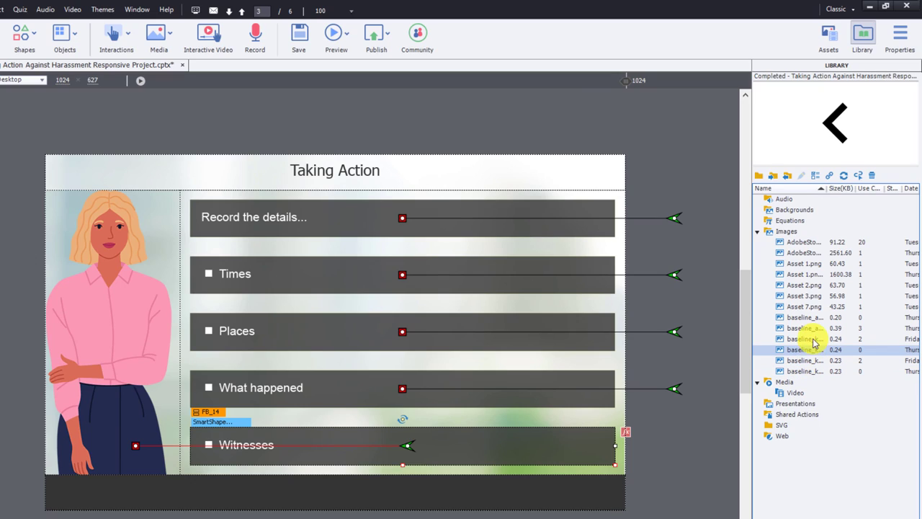
{"action": "left_click", "coordinate": [812, 339]}
{"action": "left_click", "coordinate": [814, 328]}
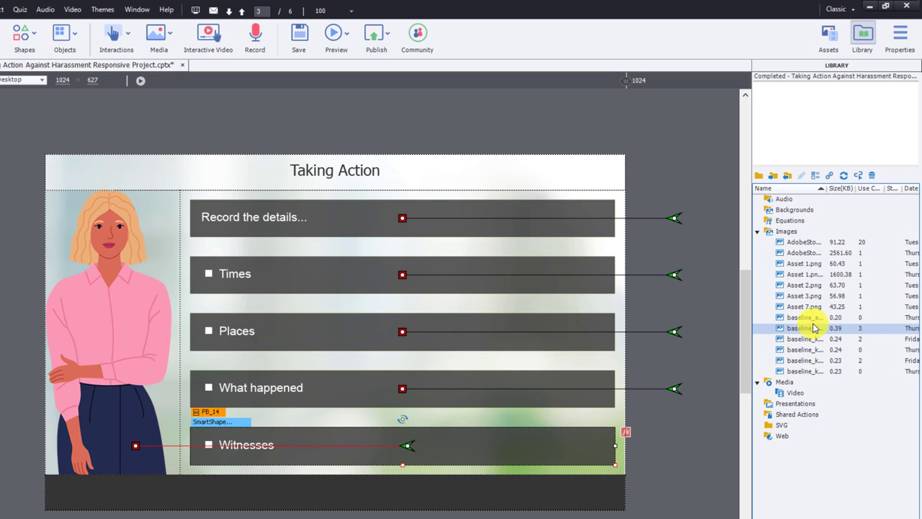
{"action": "left_click_drag", "start_coordinate": [811, 330], "coordinate": [691, 469]}
{"action": "left_click_drag", "start_coordinate": [691, 468], "coordinate": [407, 487]}
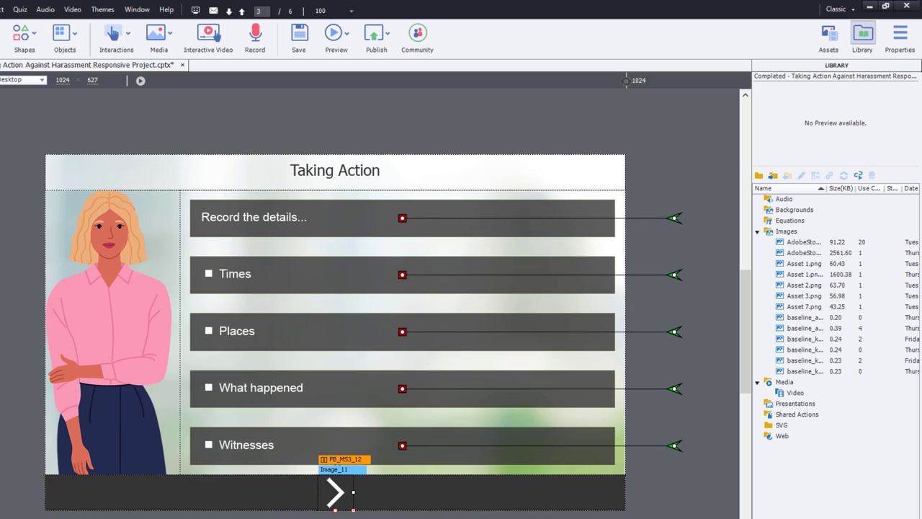
- Add baseline_arrow_back_ios_new_white_48dp.png to footer fluid box FB_MS3_12 and order it before the forward arrow
{"action": "left_click", "coordinate": [804, 319]}
{"action": "left_click_drag", "start_coordinate": [804, 321], "coordinate": [231, 490]}
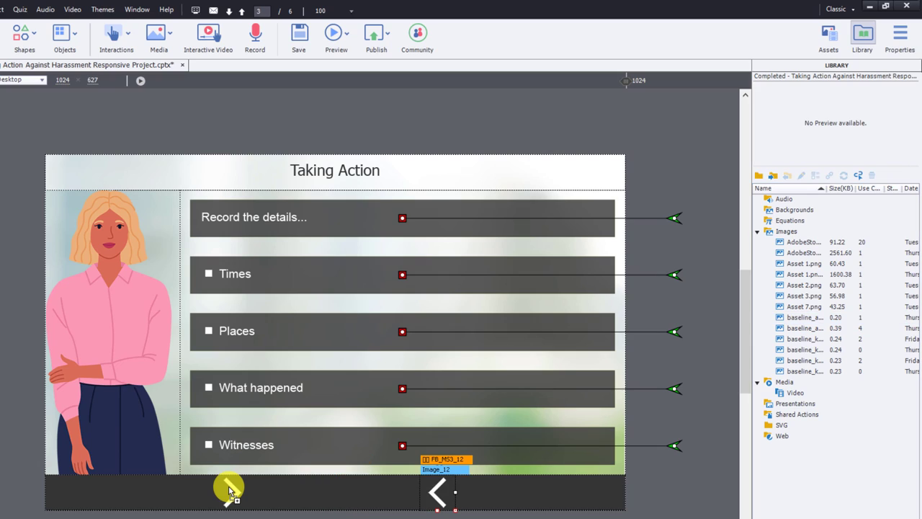
{"action": "left_click_drag", "start_coordinate": [408, 495], "coordinate": [213, 493]}
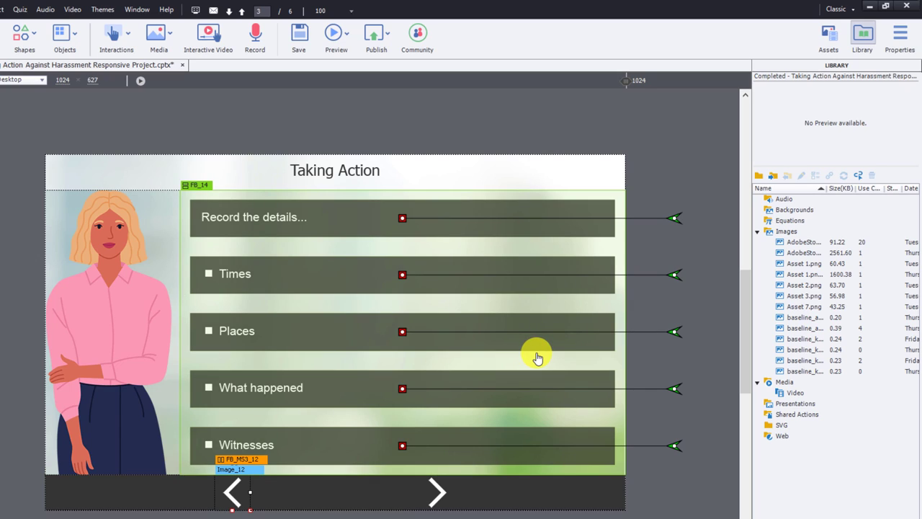
- Enable Use as Button for the back and forward arrow images in the footer
{"action": "left_click", "coordinate": [907, 29]}
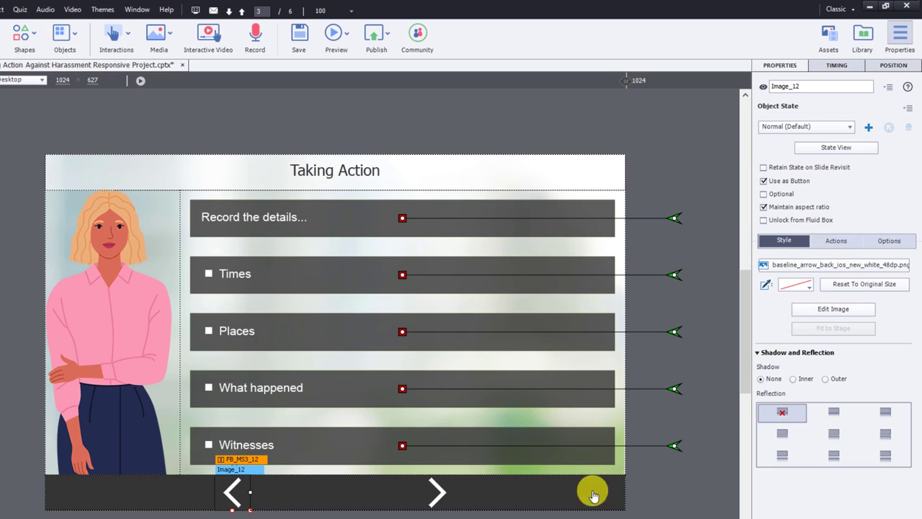
{"action": "left_click", "coordinate": [438, 492]}
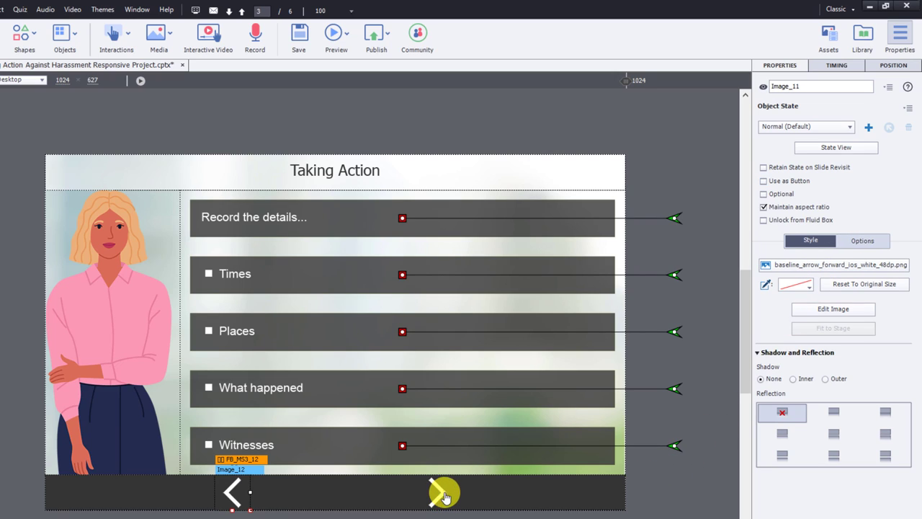
{"action": "left_click", "coordinate": [775, 186]}
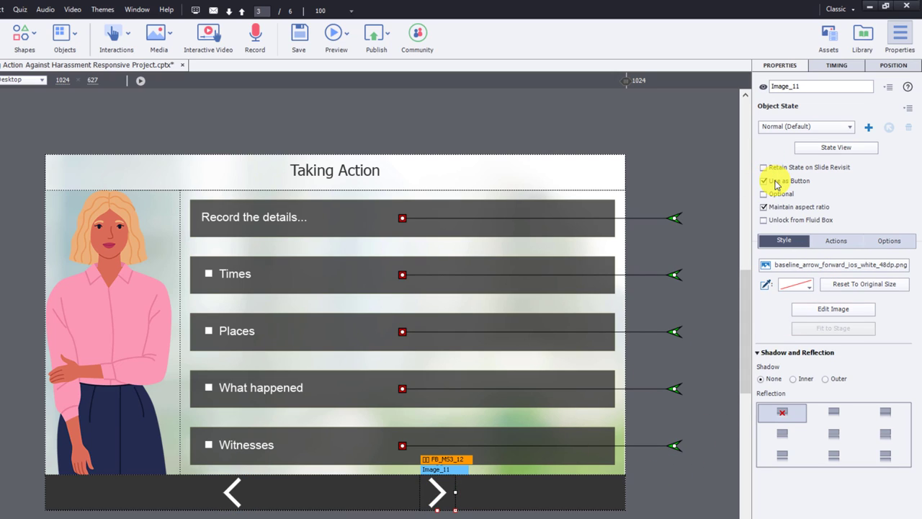
{"action": "left_click", "coordinate": [232, 496]}
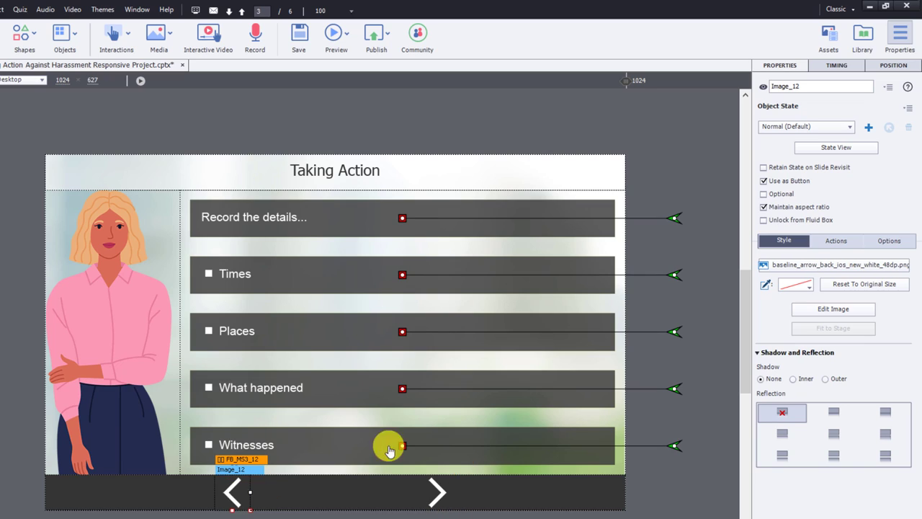
- Set the back arrow button's success action to Go to the previous slide, enable Hand Cursor and disable its click sound
{"action": "left_click", "coordinate": [845, 240]}
{"action": "left_click", "coordinate": [821, 272]}
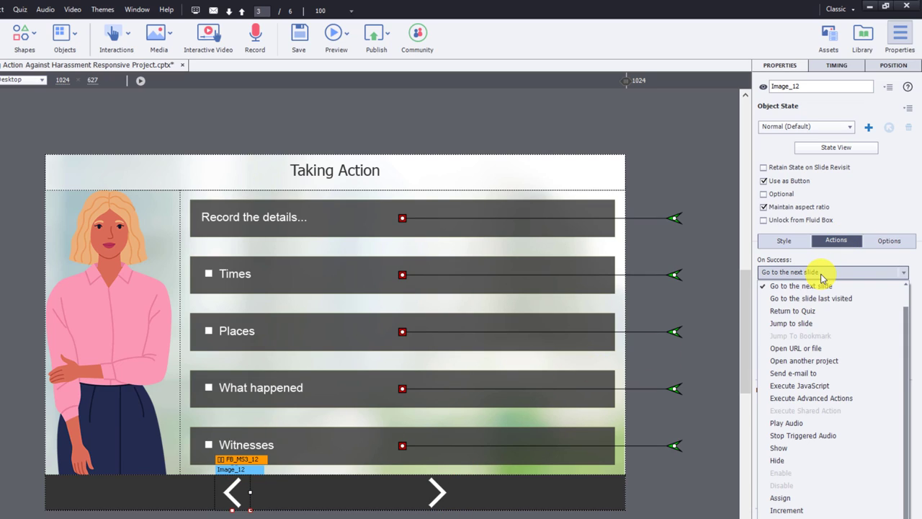
{"action": "scroll", "coordinate": [906, 295], "scroll_direction": "up", "scroll_amount": 1}
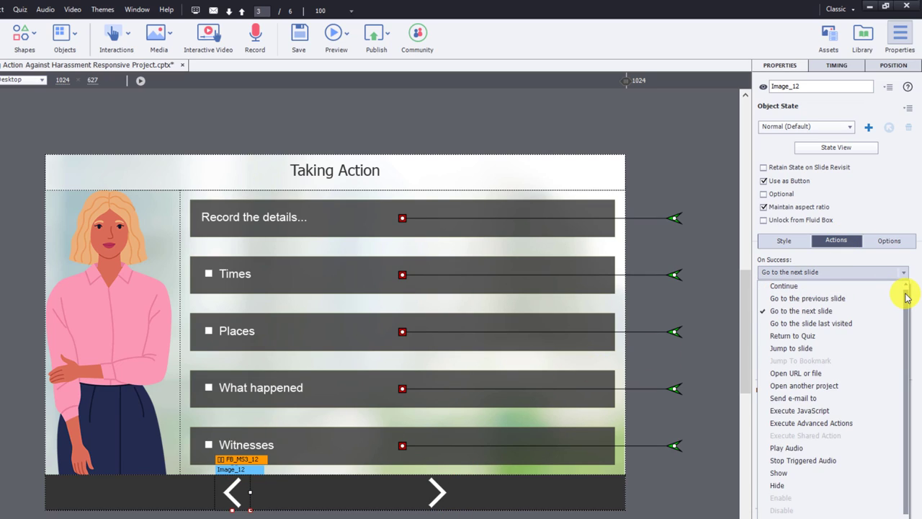
{"action": "left_click", "coordinate": [843, 298]}
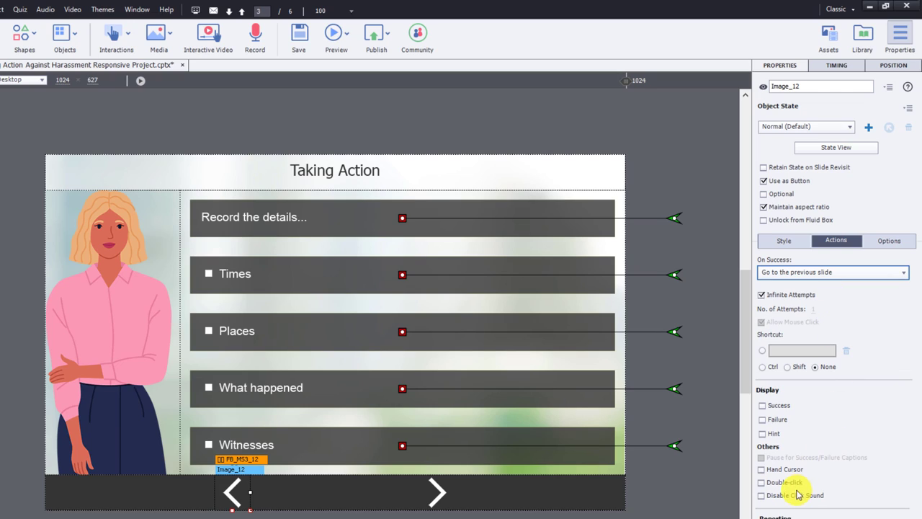
{"action": "left_click", "coordinate": [782, 469]}
{"action": "left_click", "coordinate": [778, 497]}
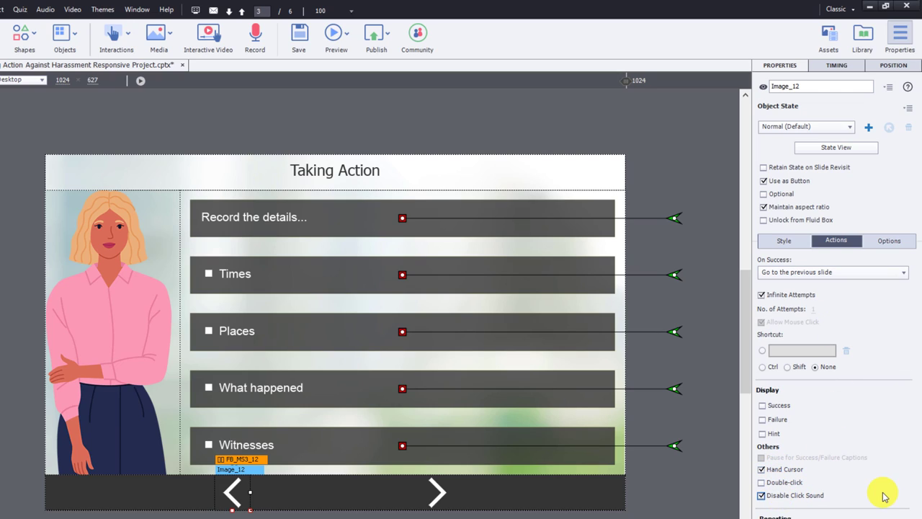
- Enable Hand Cursor and disable the click sound for the forward arrow button in the footer
{"action": "left_click", "coordinate": [437, 493]}
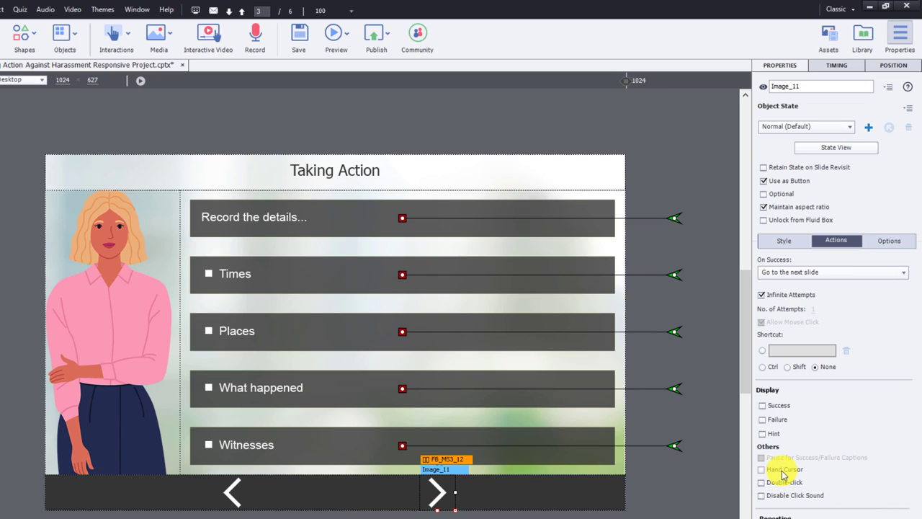
{"action": "left_click", "coordinate": [779, 497]}
{"action": "left_click", "coordinate": [622, 517]}
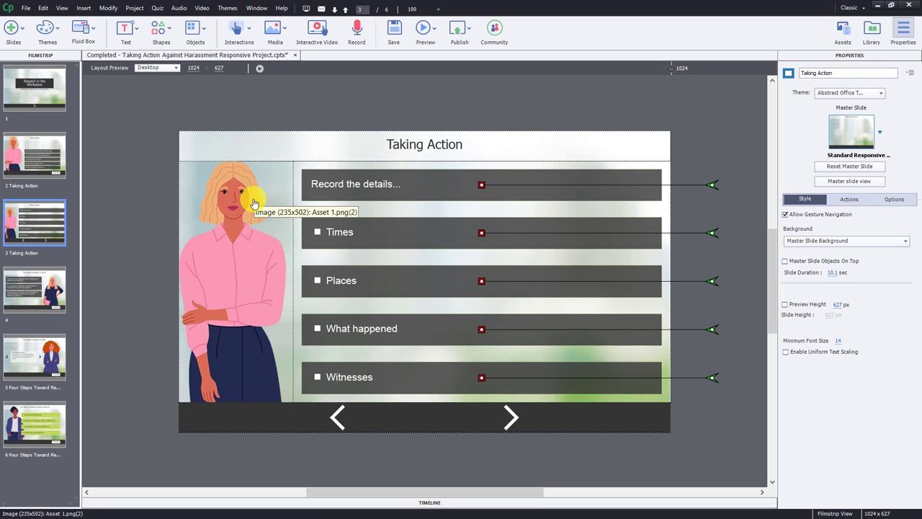
- Set the wrap threshold of parent fluid box FB_MS3_9 on slide 3 to 70%
{"action": "left_click", "coordinate": [330, 206]}
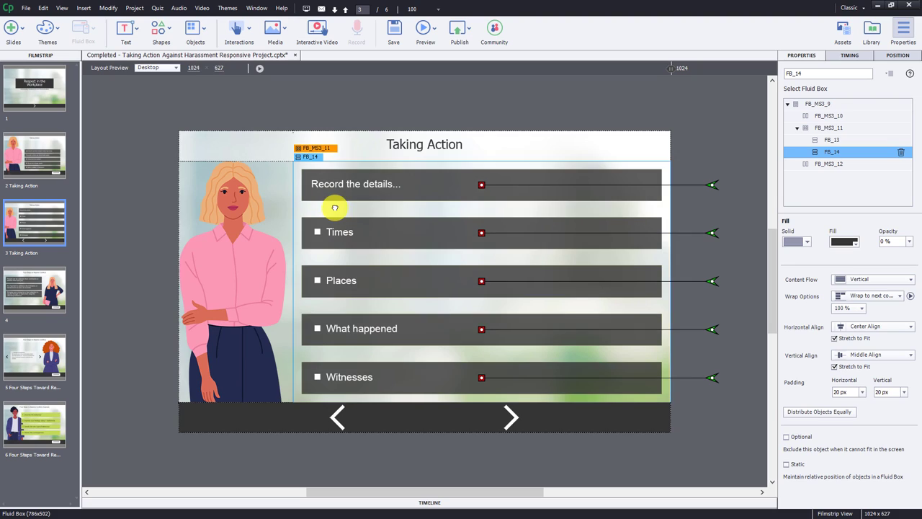
{"action": "left_click", "coordinate": [822, 104]}
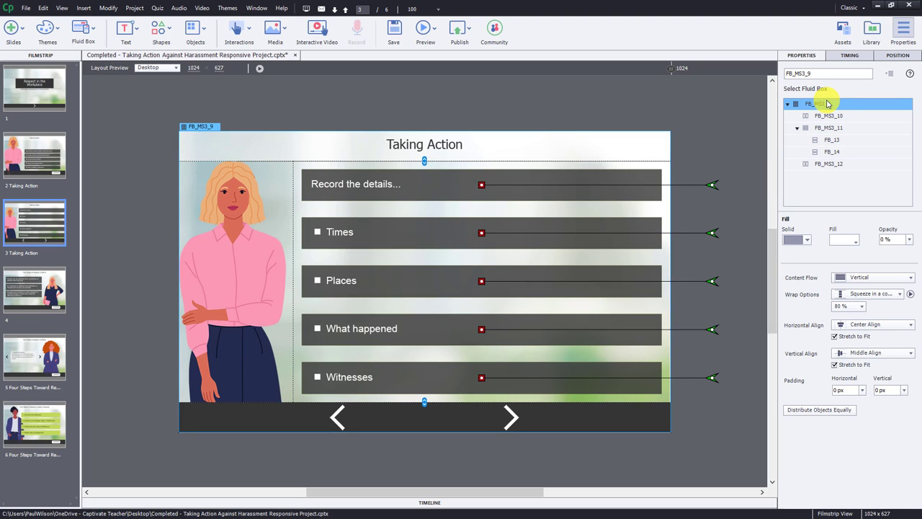
{"action": "left_click", "coordinate": [858, 306]}
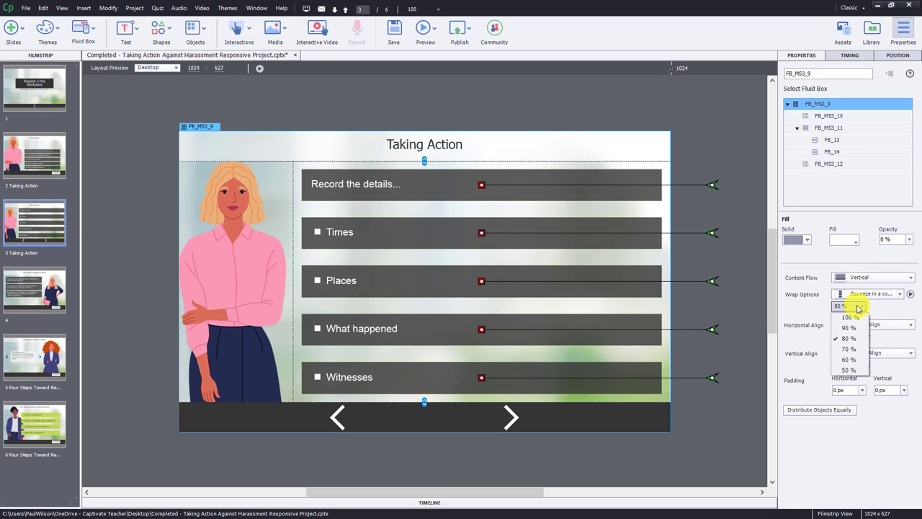
{"action": "left_click", "coordinate": [851, 351]}
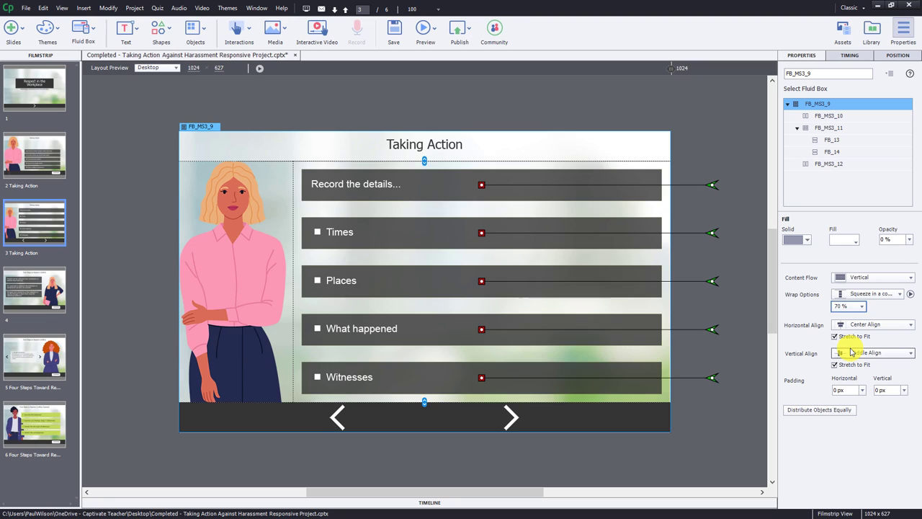
- Try a 60% wrap threshold at a preview width of about 658 px, set it back to 70%, and widen the preview to about 1022 px
{"action": "left_click", "coordinate": [852, 308]}
{"action": "left_click", "coordinate": [850, 362]}
{"action": "left_click_drag", "start_coordinate": [670, 67], "coordinate": [496, 69]}
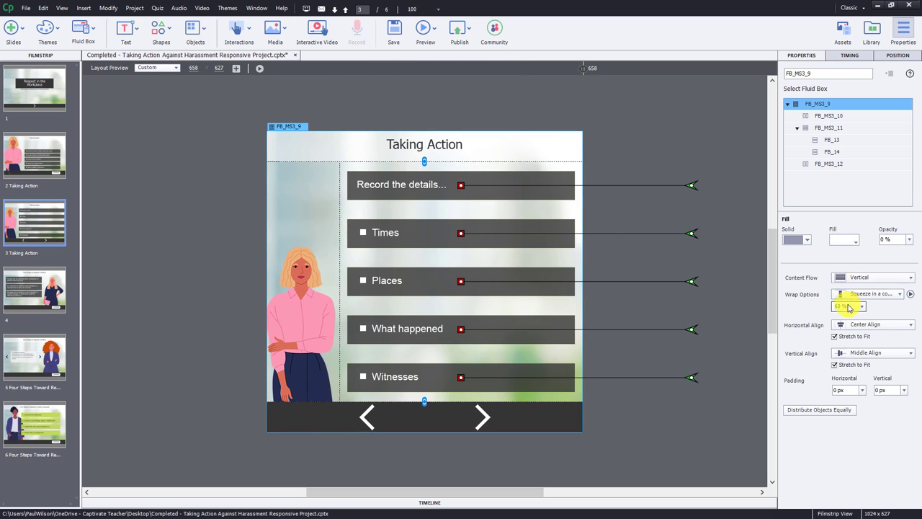
{"action": "scroll", "coordinate": [847, 309], "scroll_direction": "up", "scroll_amount": 1}
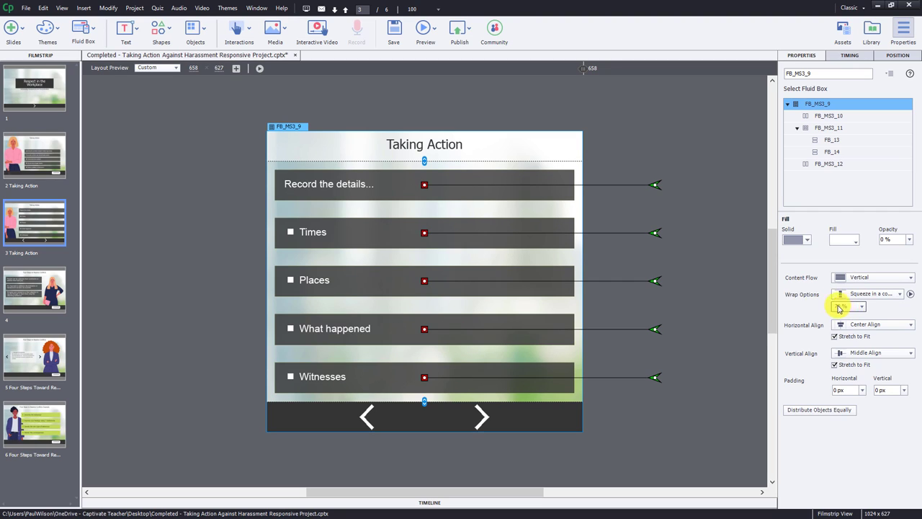
{"action": "left_click_drag", "start_coordinate": [584, 68], "coordinate": [756, 78]}
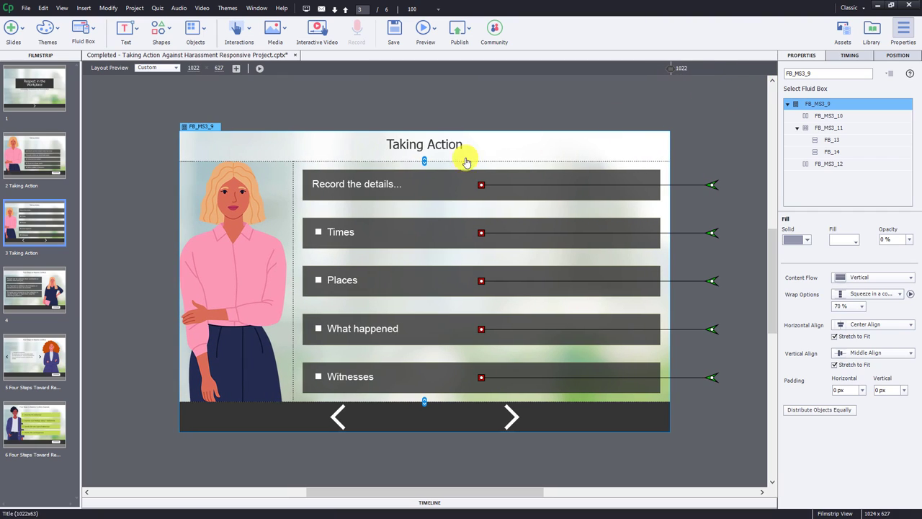
- Apply the Standard Responsive Slide master to slide 2 and delete the image of the woman from it
{"action": "left_click", "coordinate": [37, 152]}
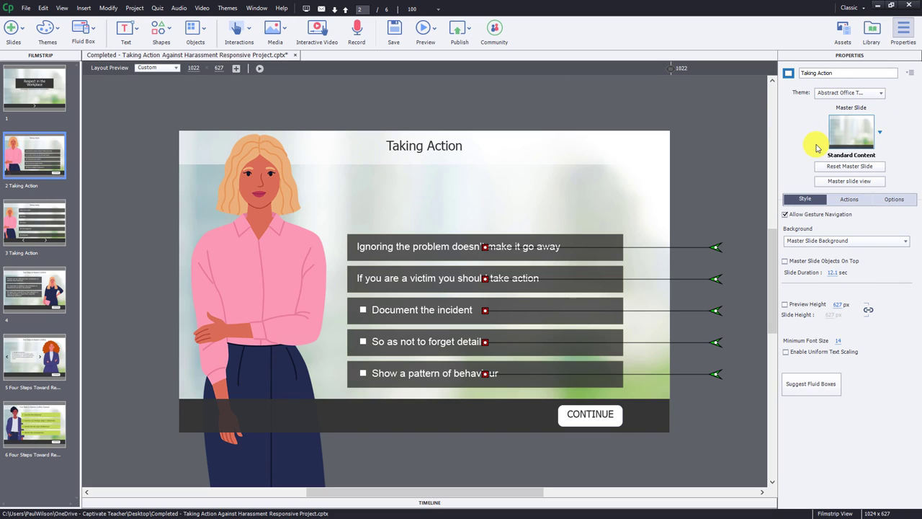
{"action": "left_click", "coordinate": [852, 130]}
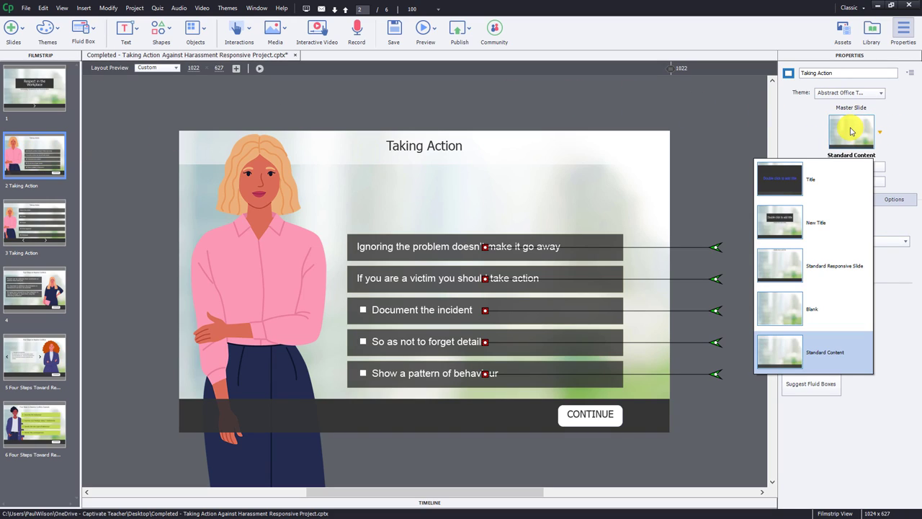
{"action": "left_click", "coordinate": [808, 265]}
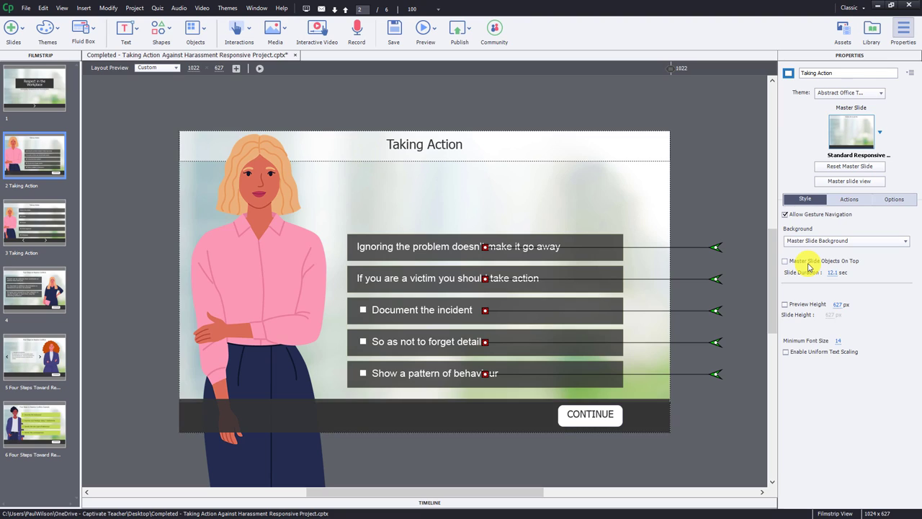
{"action": "left_click", "coordinate": [231, 250]}
{"action": "key", "text": "Delete"}
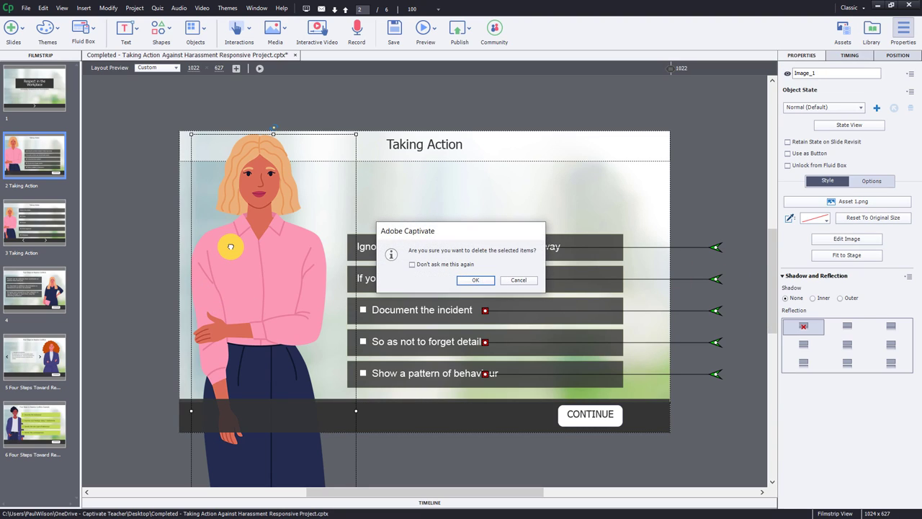
{"action": "key", "text": "Return"}
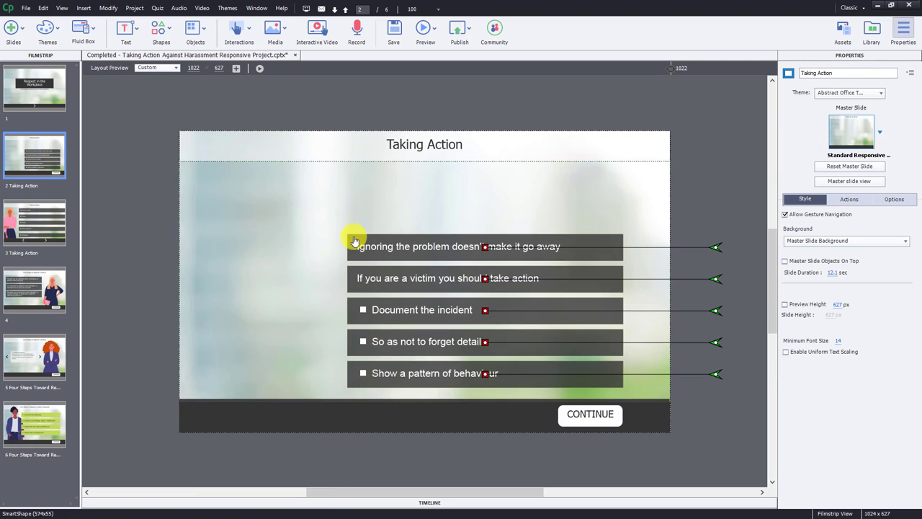
- Insert two horizontal fluid boxes inside the middle fluid box FB_MS2_11 on slide 2
{"action": "left_click", "coordinate": [347, 199]}
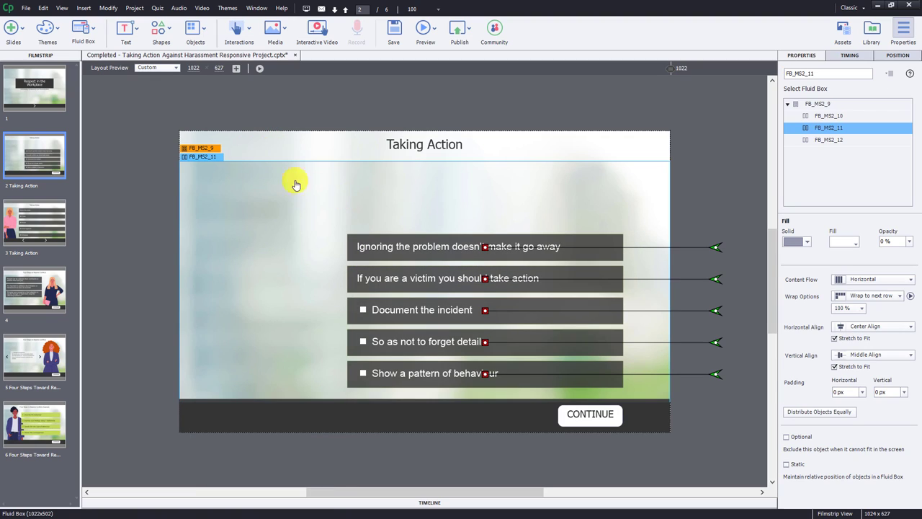
{"action": "left_click", "coordinate": [84, 28]}
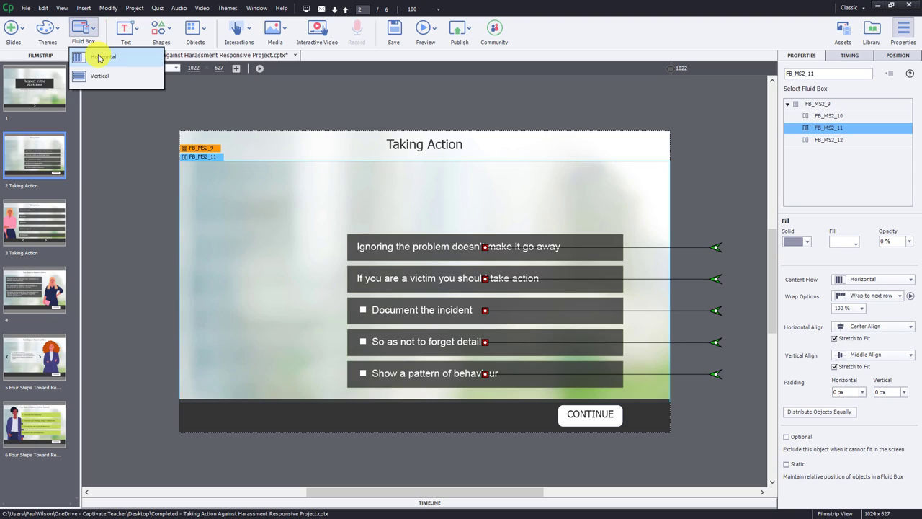
{"action": "mouse_move", "coordinate": [99, 57]}
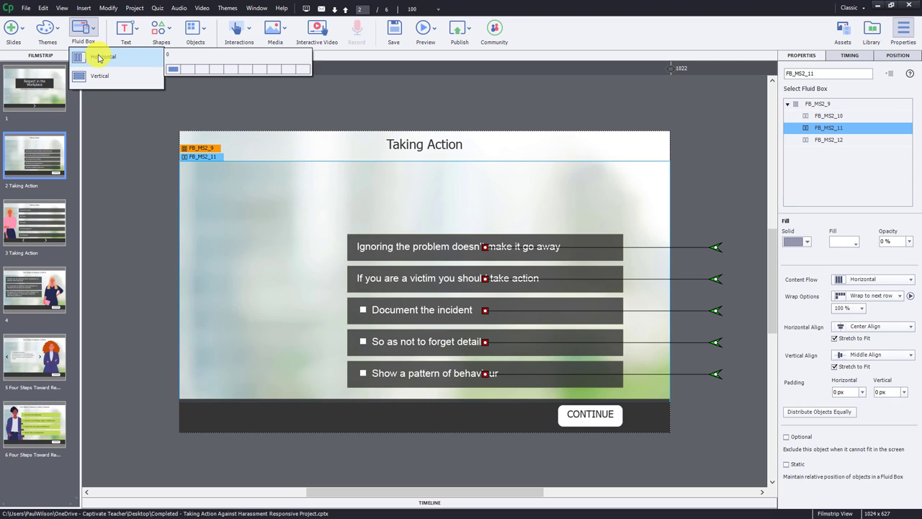
{"action": "left_click", "coordinate": [189, 69]}
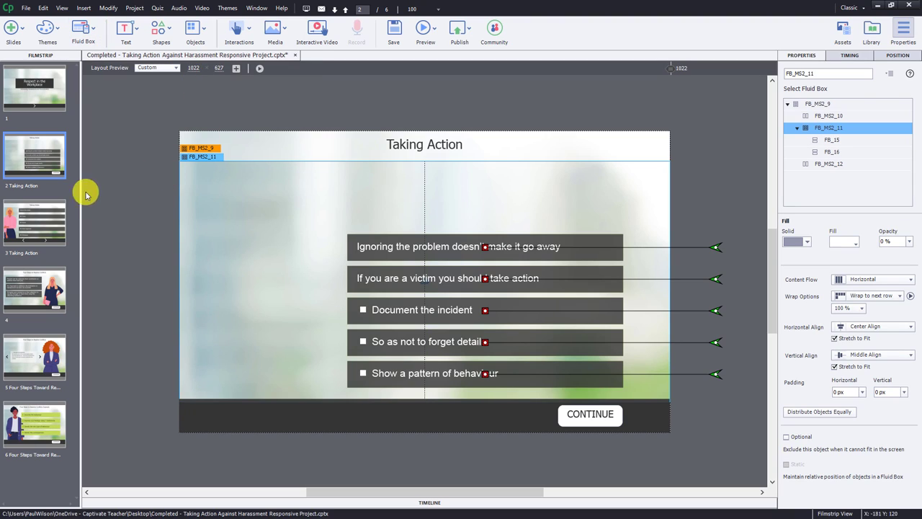
- Set the width of fluid box FB_14, which holds the text shapes on slide 3, to 75%
{"action": "left_click", "coordinate": [44, 219]}
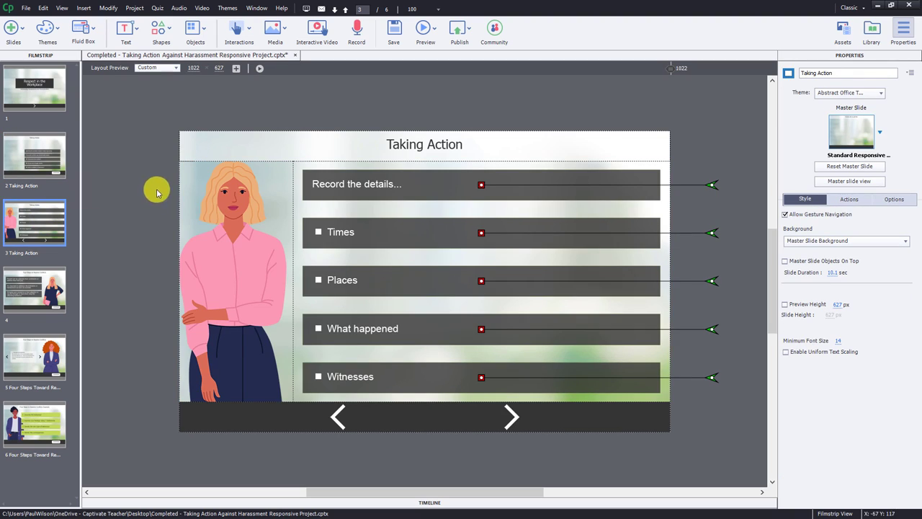
{"action": "left_click", "coordinate": [303, 206]}
{"action": "left_click", "coordinate": [885, 58]}
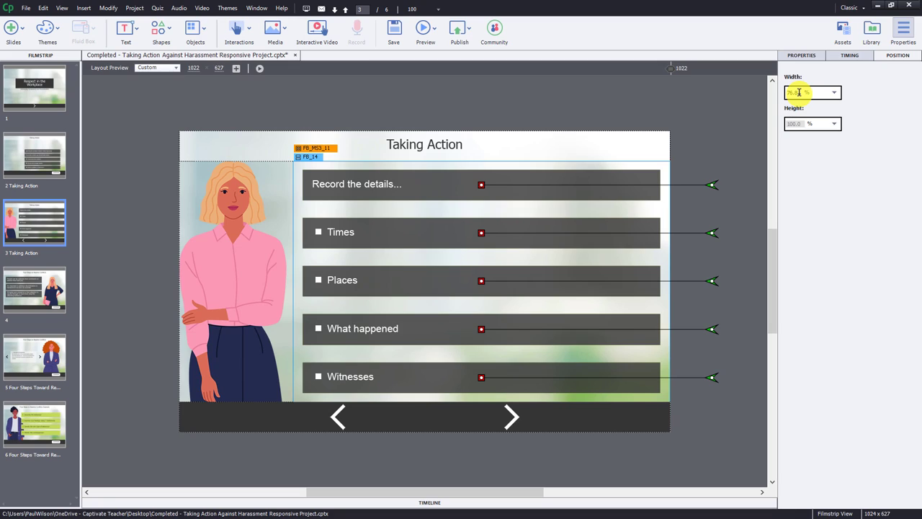
{"action": "type", "text": "75"}
{"action": "key", "text": "Return"}
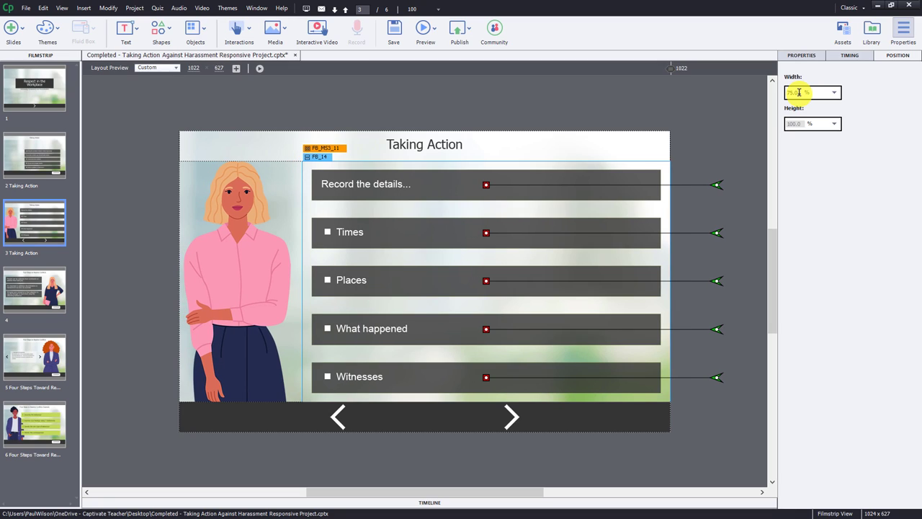
- Set the width of fluid box FB_16 on slide 2 to 75%
{"action": "left_click", "coordinate": [33, 151]}
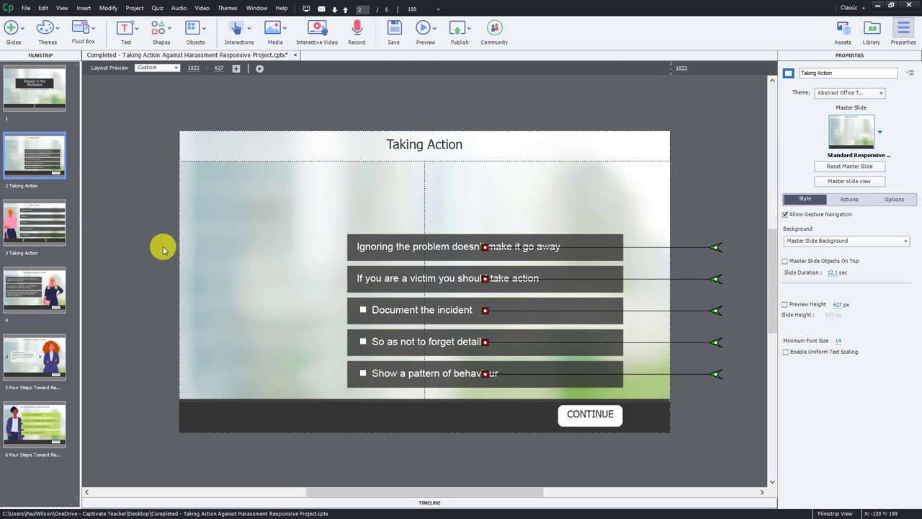
{"action": "left_click", "coordinate": [499, 192]}
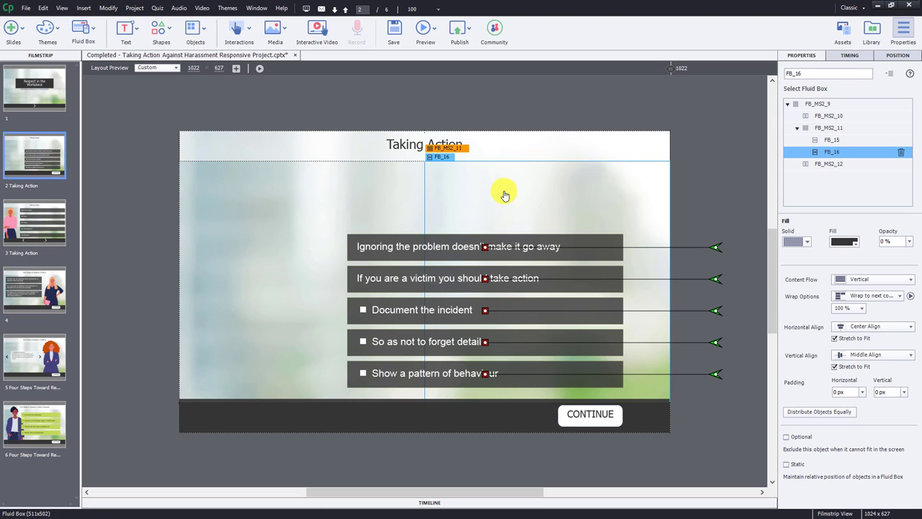
{"action": "left_click", "coordinate": [903, 60]}
{"action": "double_click", "coordinate": [803, 93]}
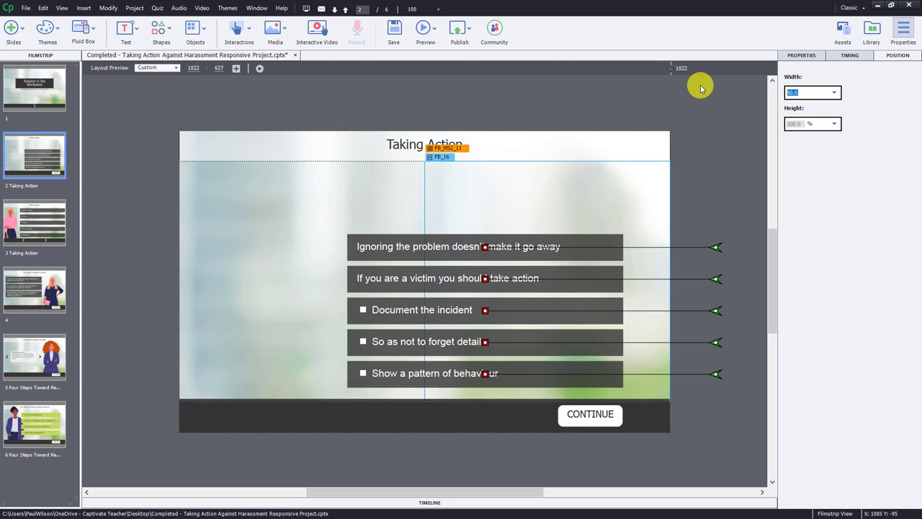
{"action": "type", "text": "75"}
{"action": "key", "text": "Return"}
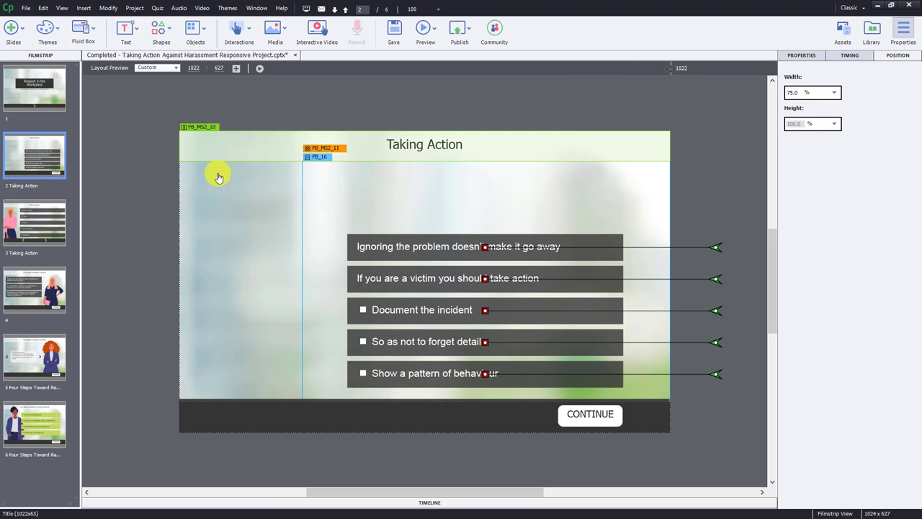
- Copy the image of the woman from slide 3 into fluid box FB_15 on slide 2
{"action": "left_click", "coordinate": [41, 230]}
{"action": "left_click", "coordinate": [212, 262]}
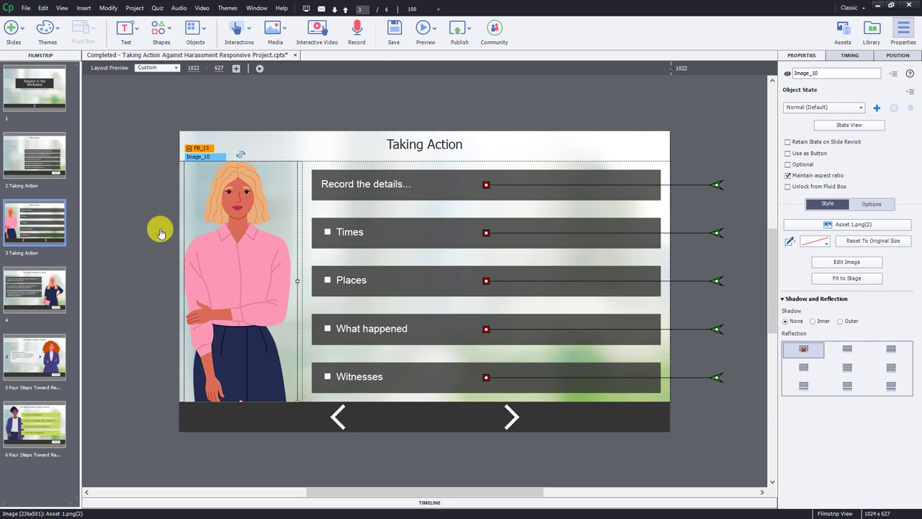
{"action": "left_click", "coordinate": [45, 157]}
{"action": "left_click", "coordinate": [234, 268]}
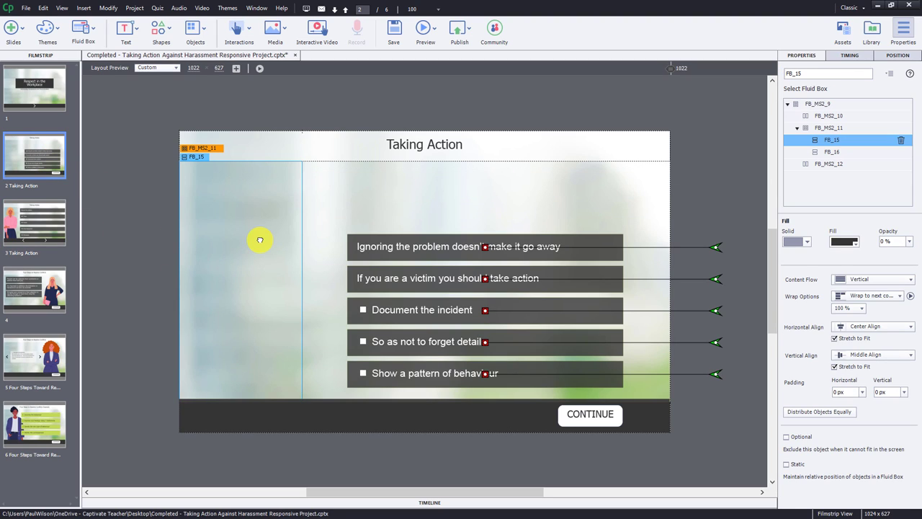
{"action": "key", "text": "ctrl+v"}
- Mark fluid box FB_15 as Optional and open its vertical alignment choices
{"action": "left_click", "coordinate": [249, 216]}
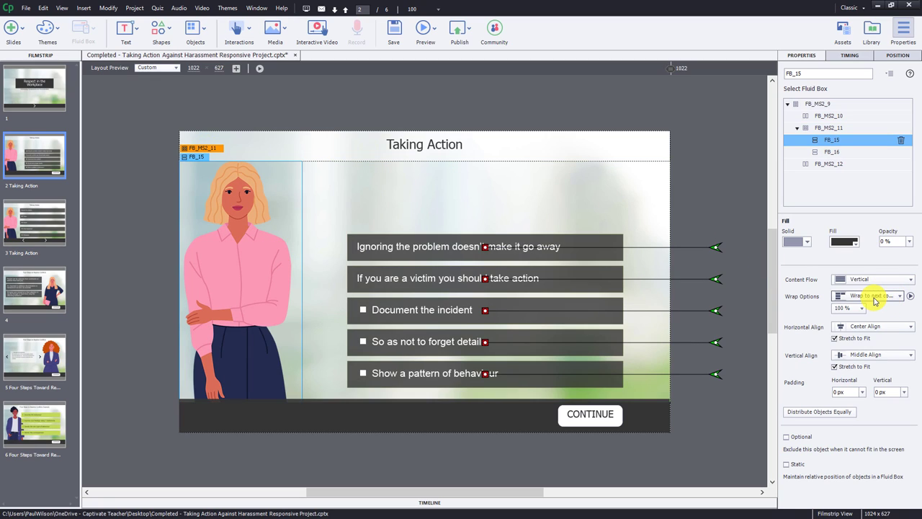
{"action": "left_click", "coordinate": [787, 436]}
{"action": "left_click", "coordinate": [868, 355]}
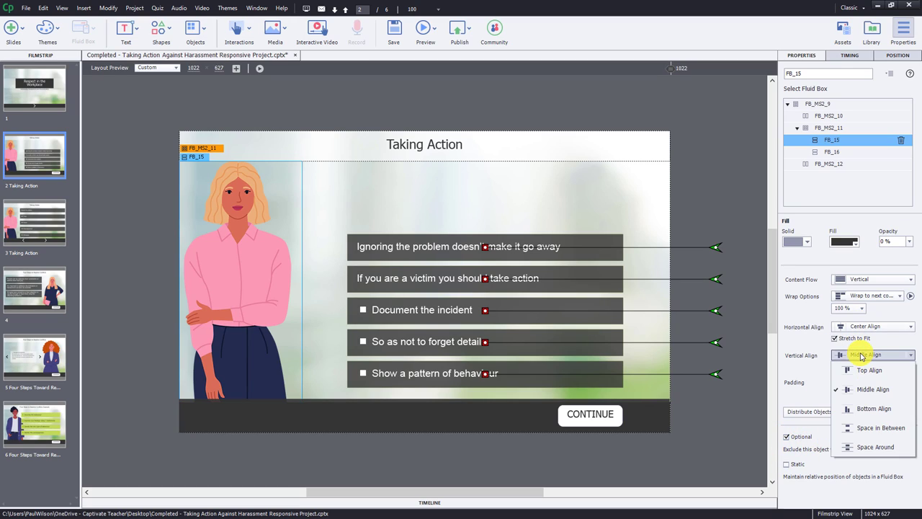